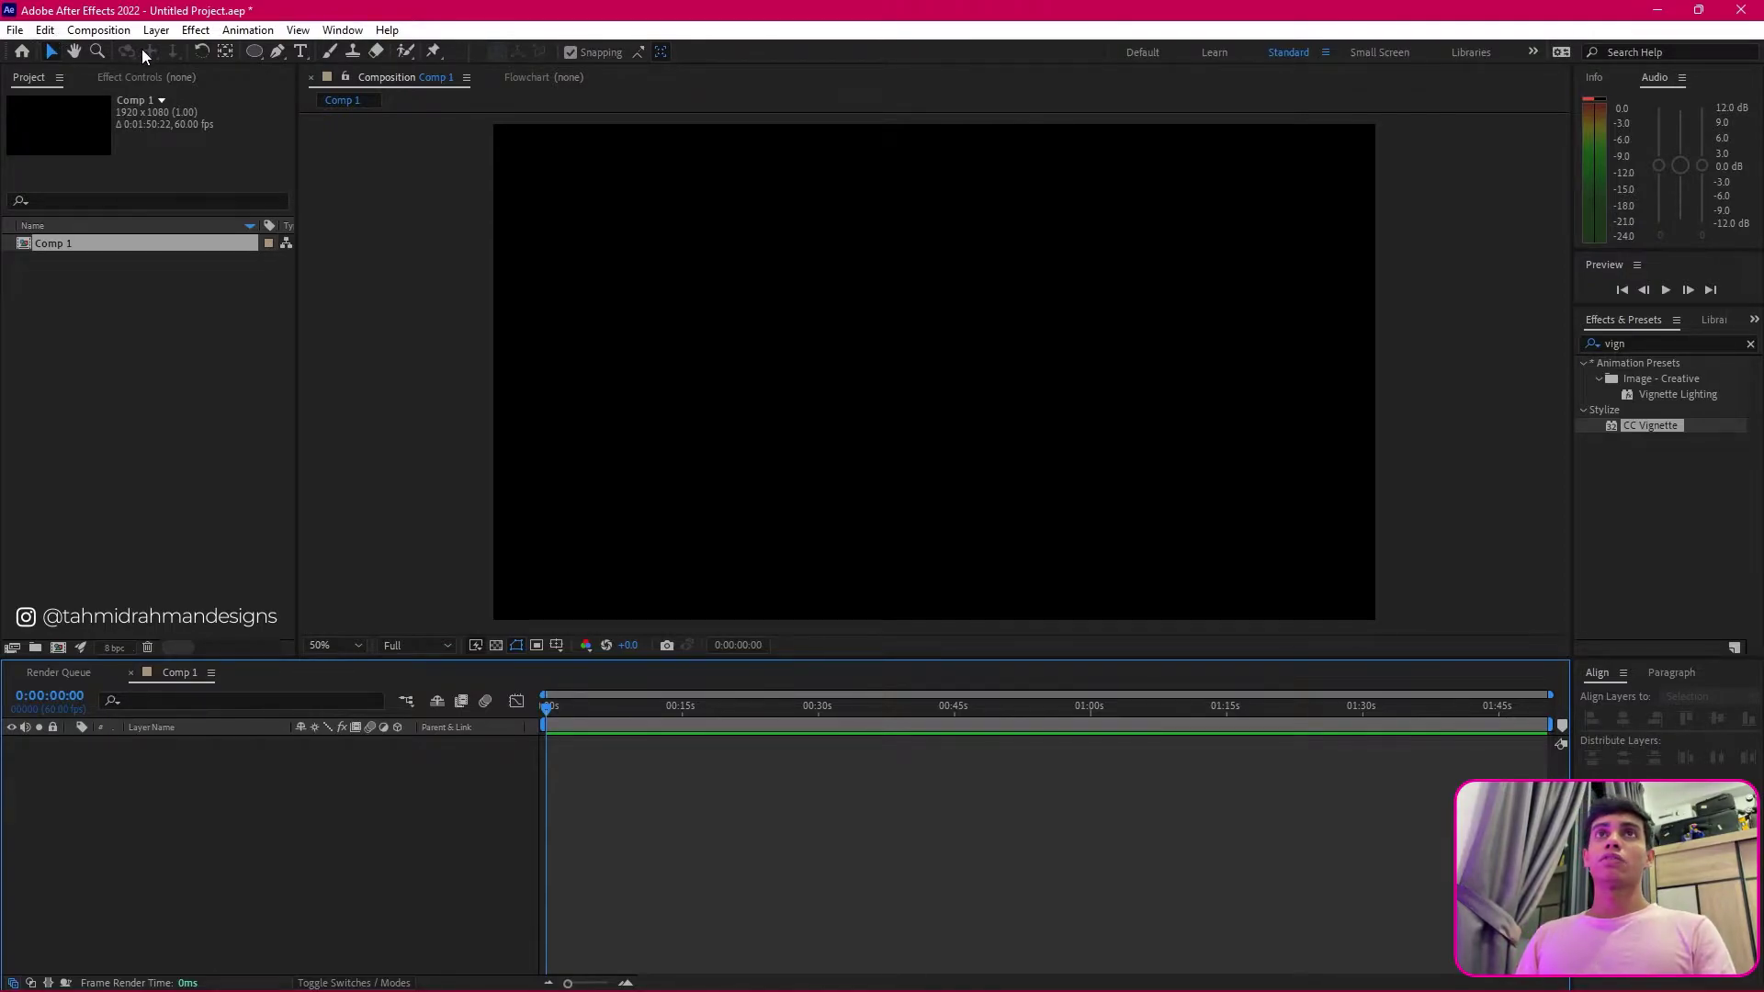
Step: Add a full-frame solid layer coloured light grey EEEEEE as the composition background
click(156, 30)
mouse_move(276, 51)
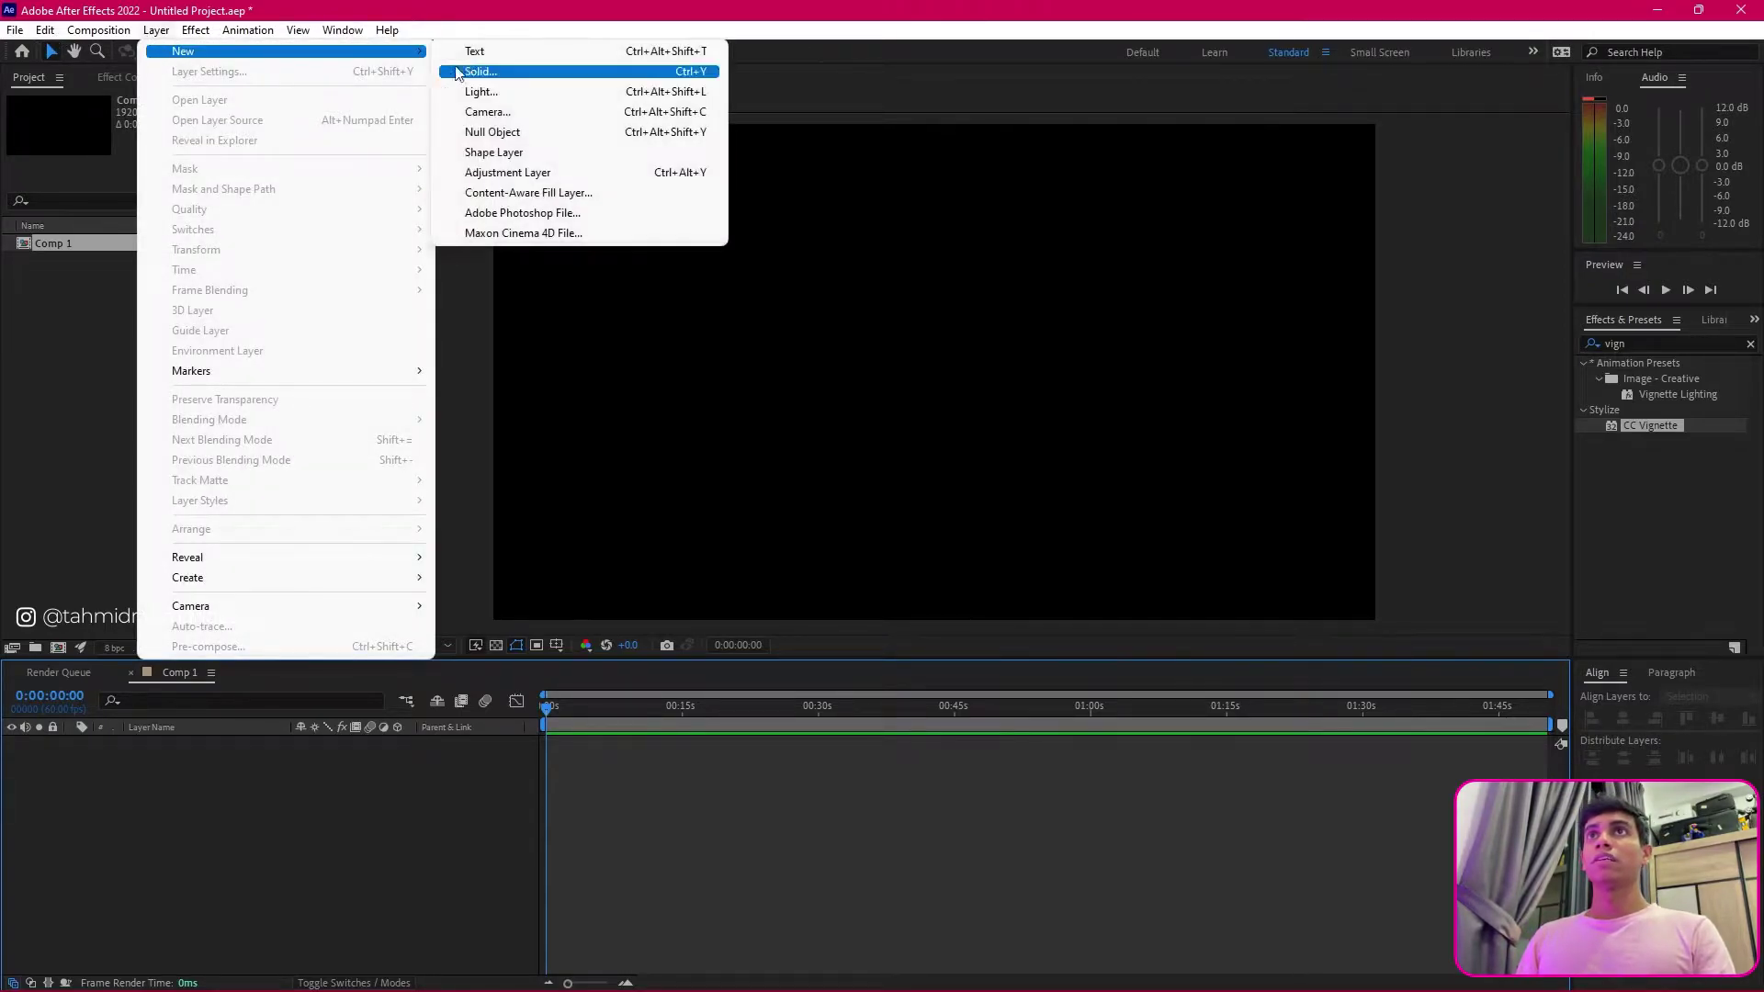
click(483, 74)
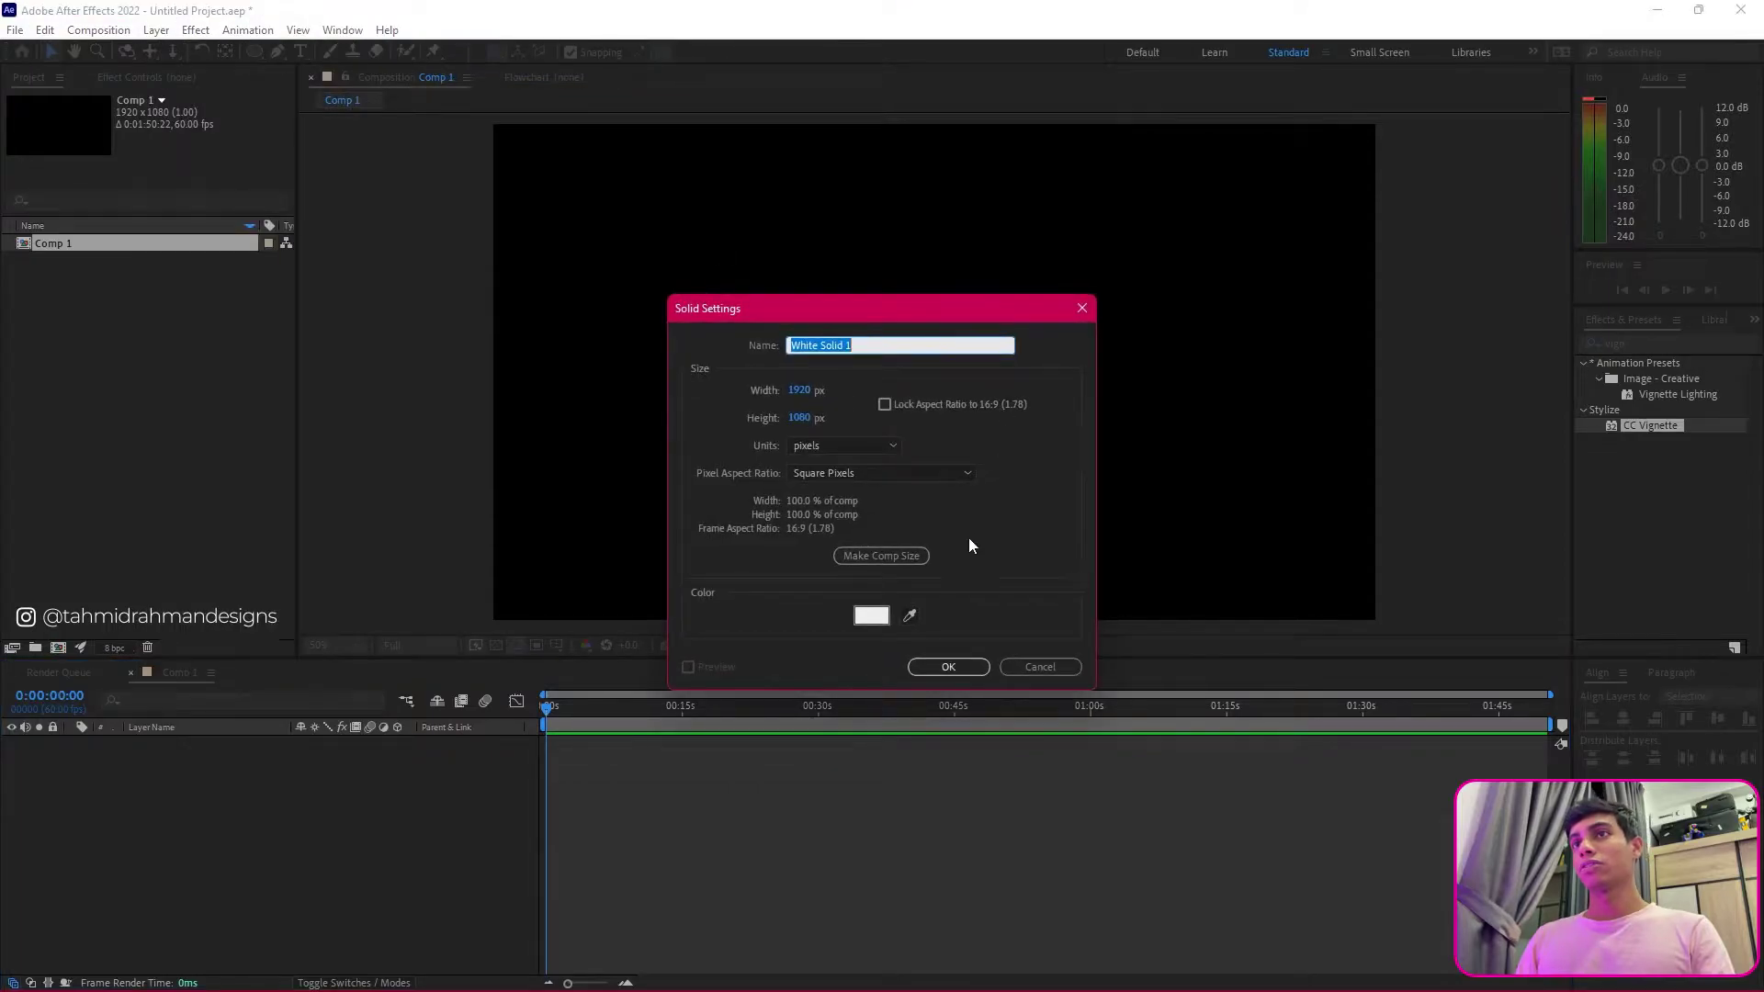
click(871, 615)
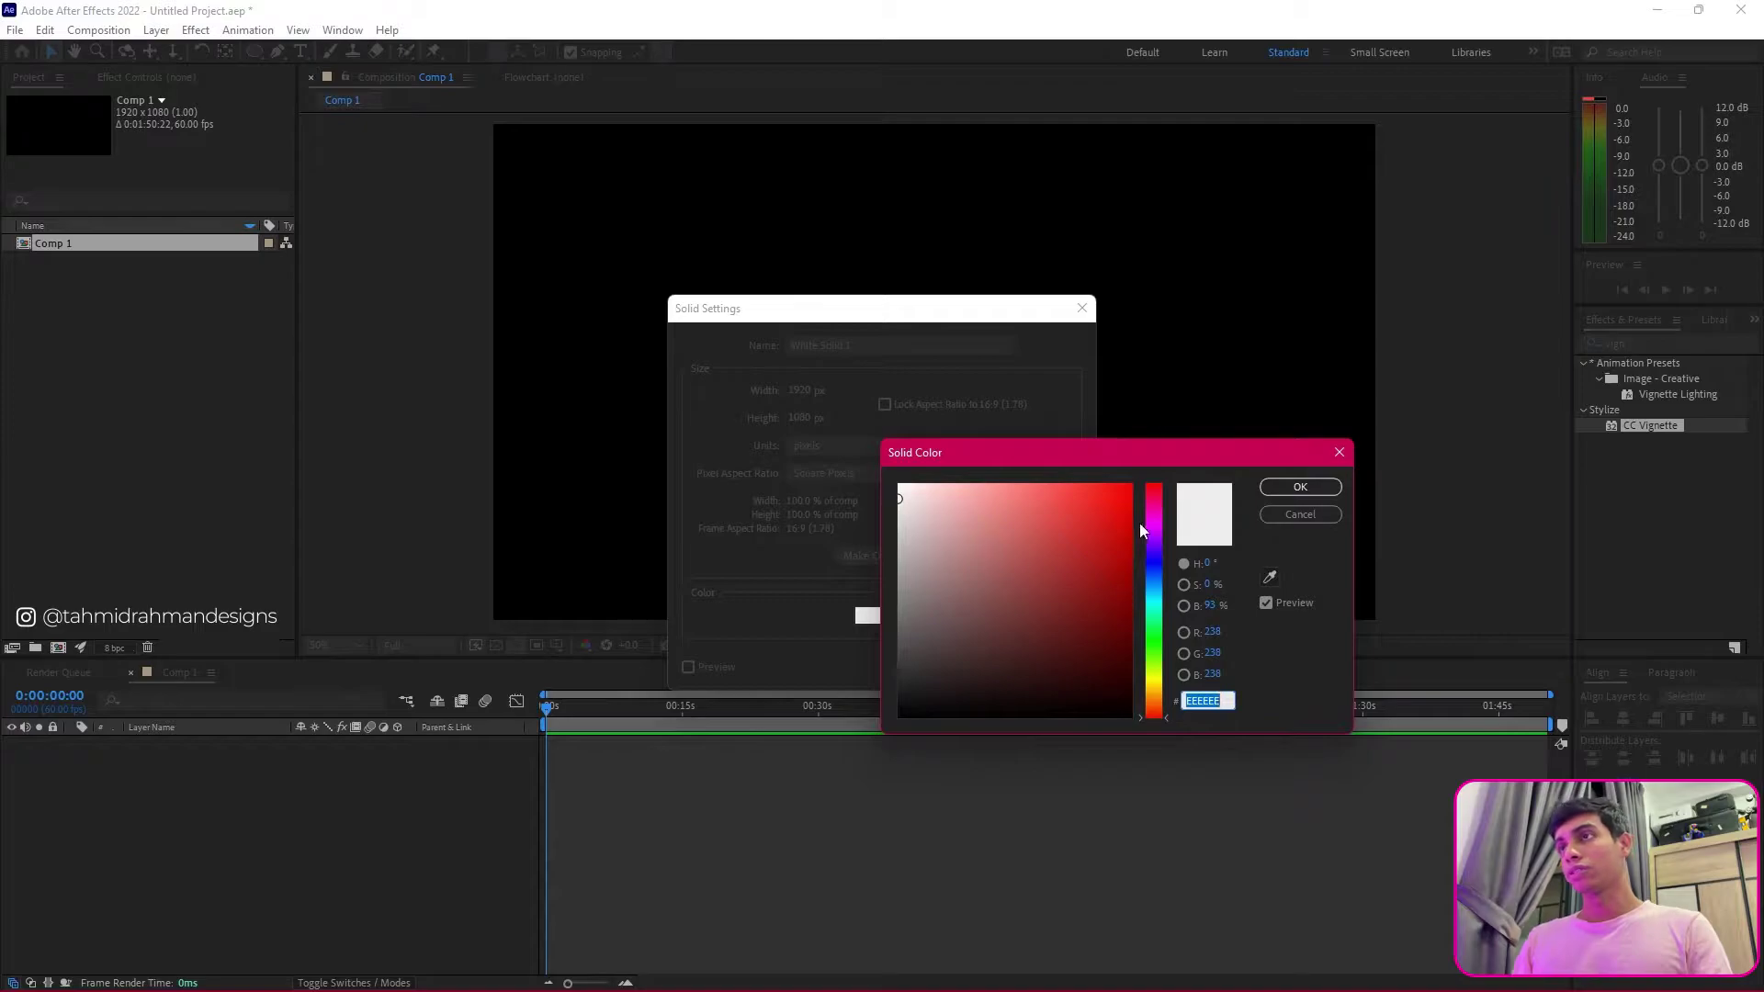
click(1300, 487)
click(946, 667)
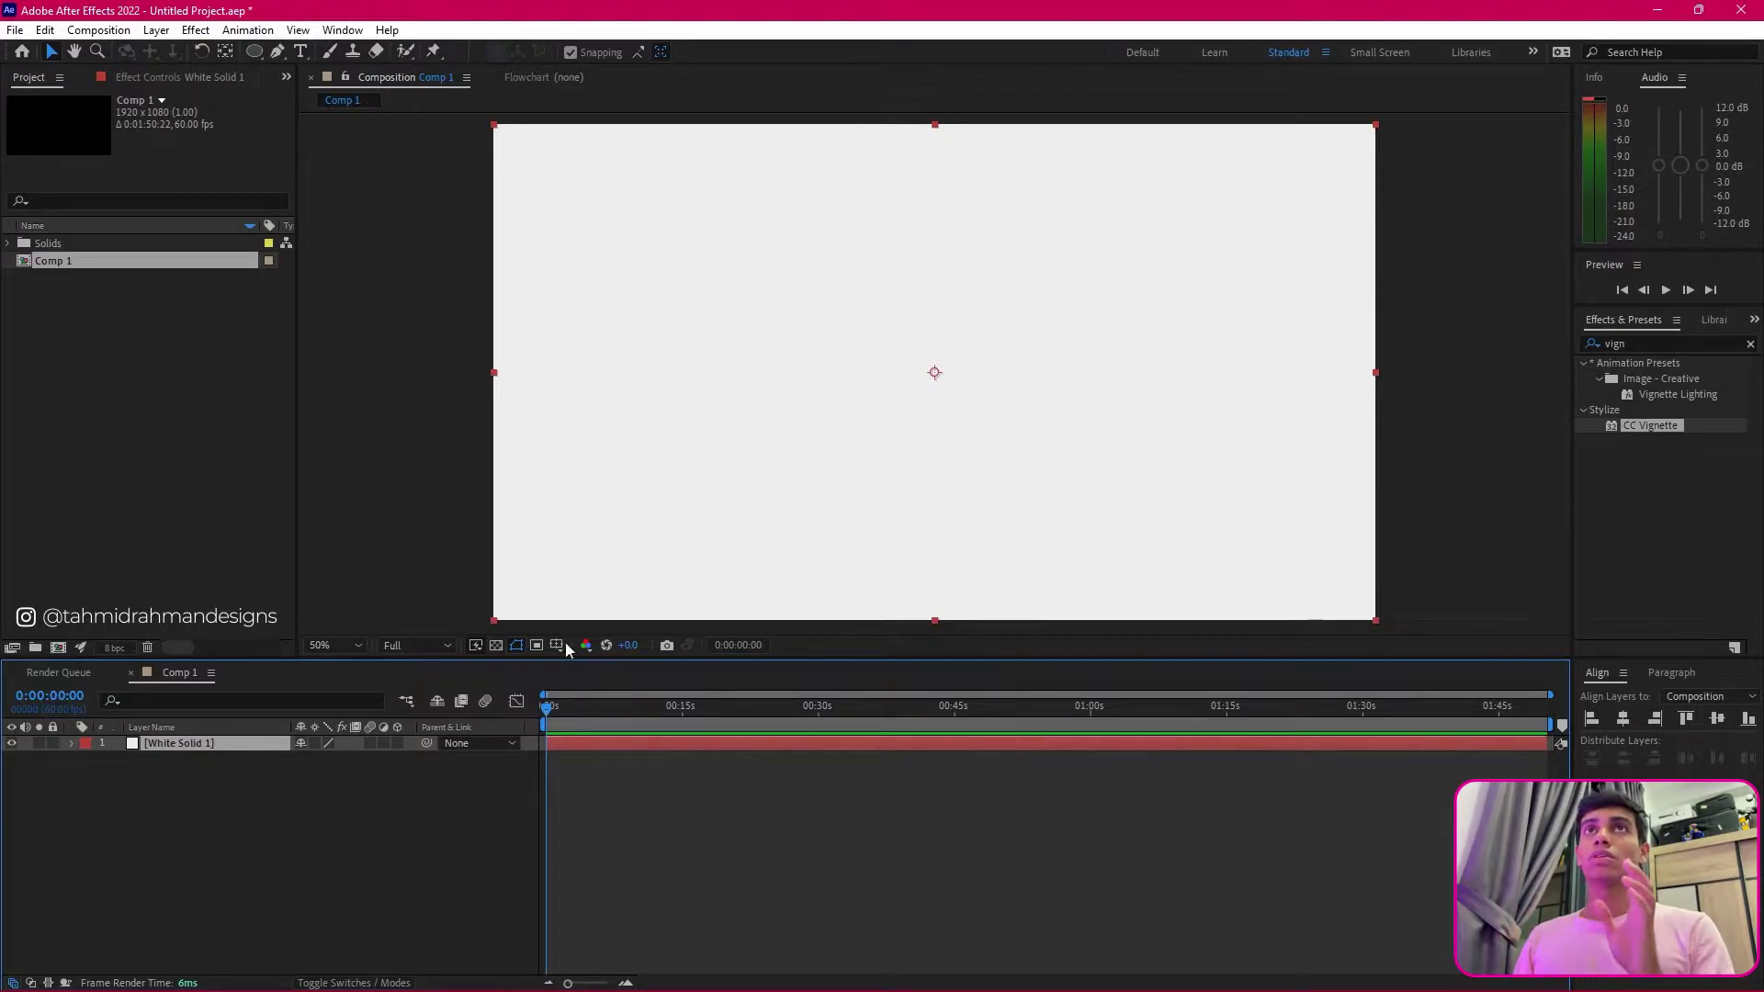
Step: Pick the Ellipse tool with the stroke set to None and the background layer deselected
click(253, 54)
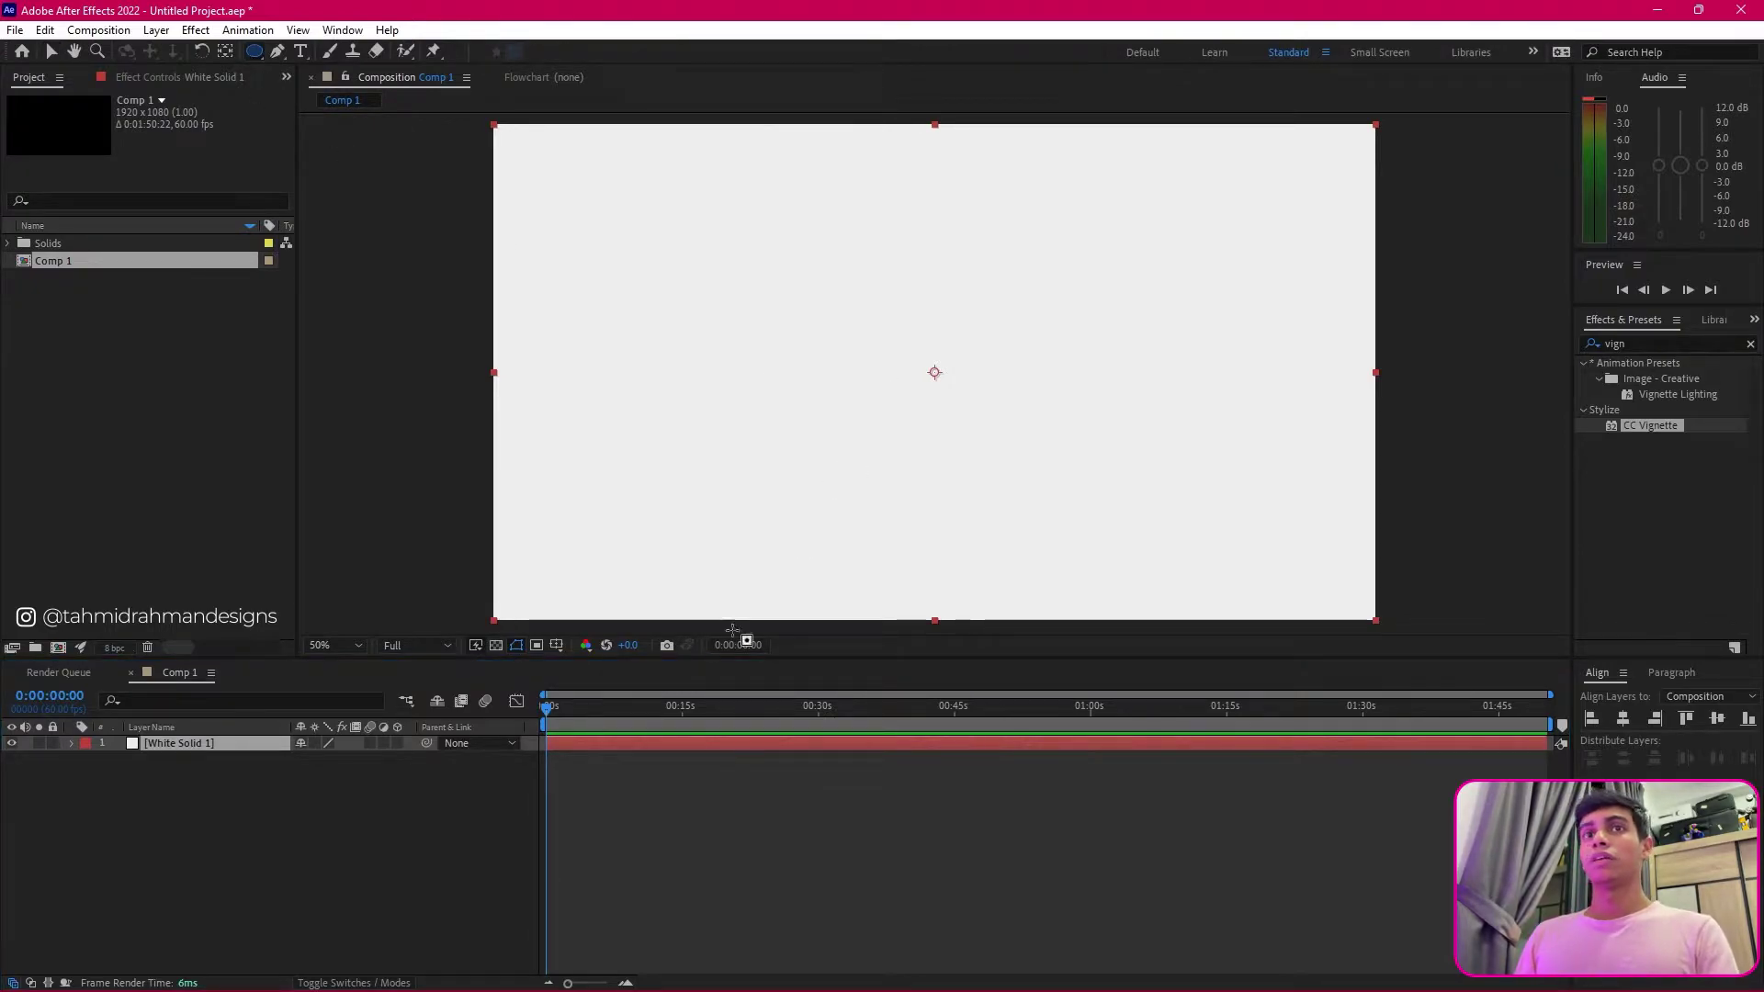
click(381, 983)
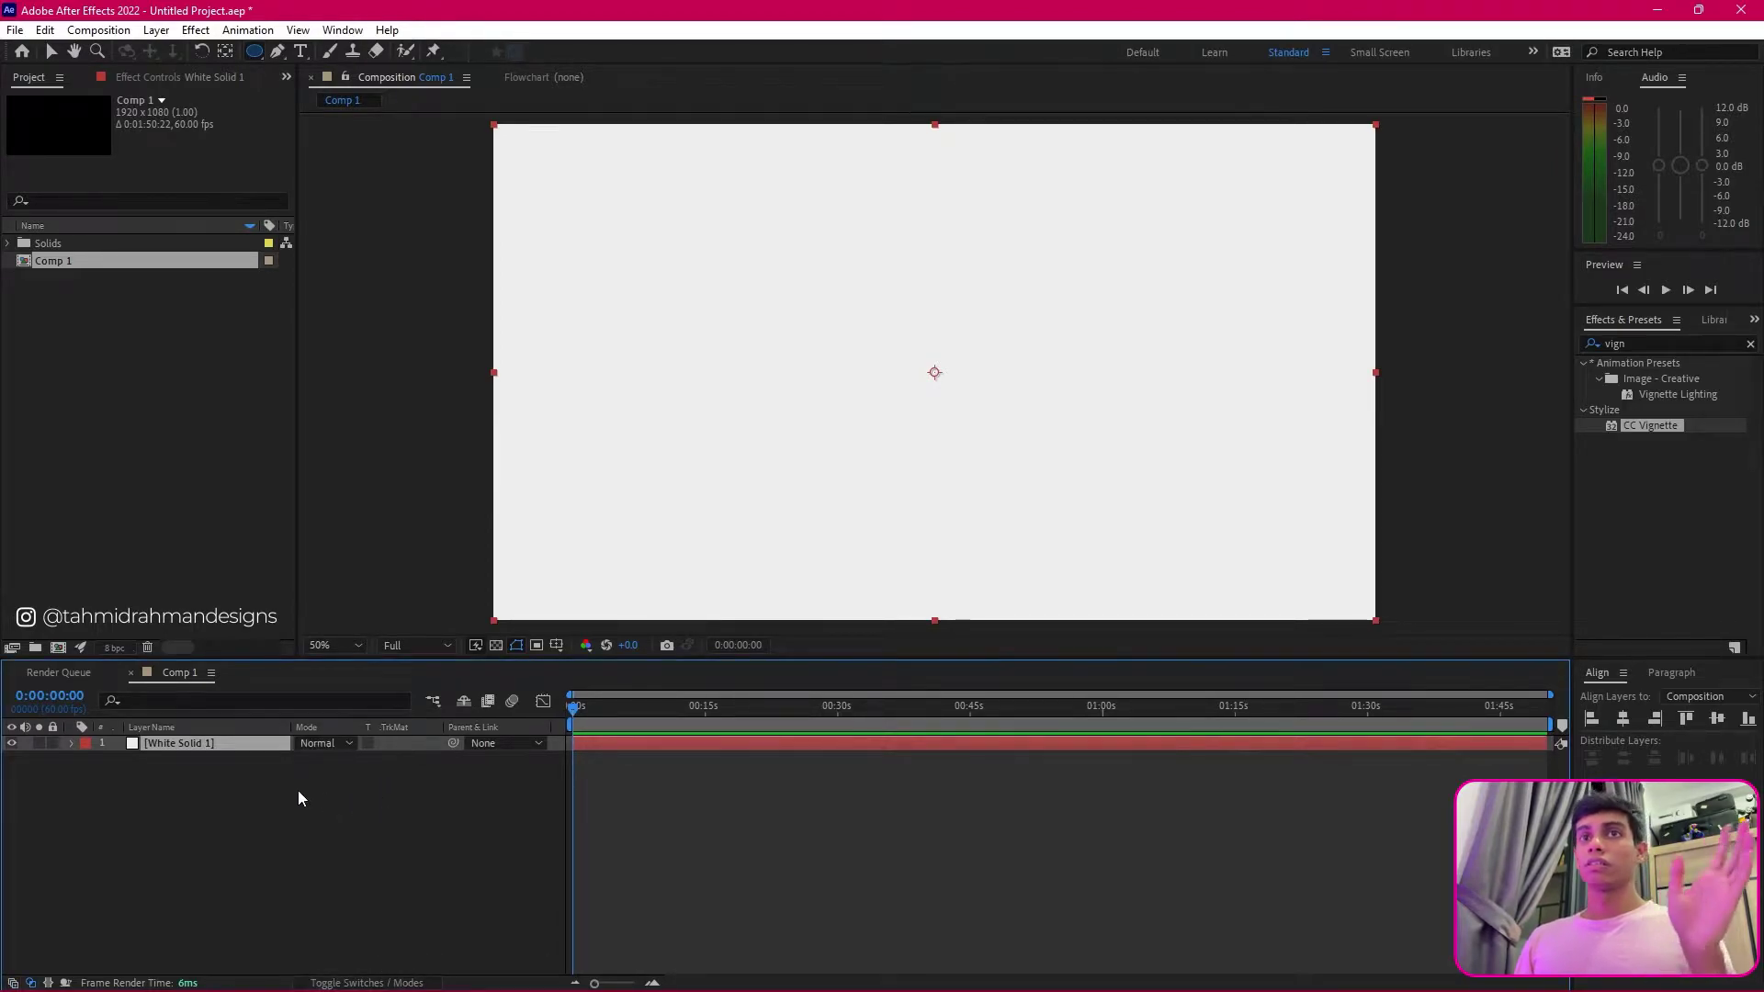
click(363, 983)
click(347, 858)
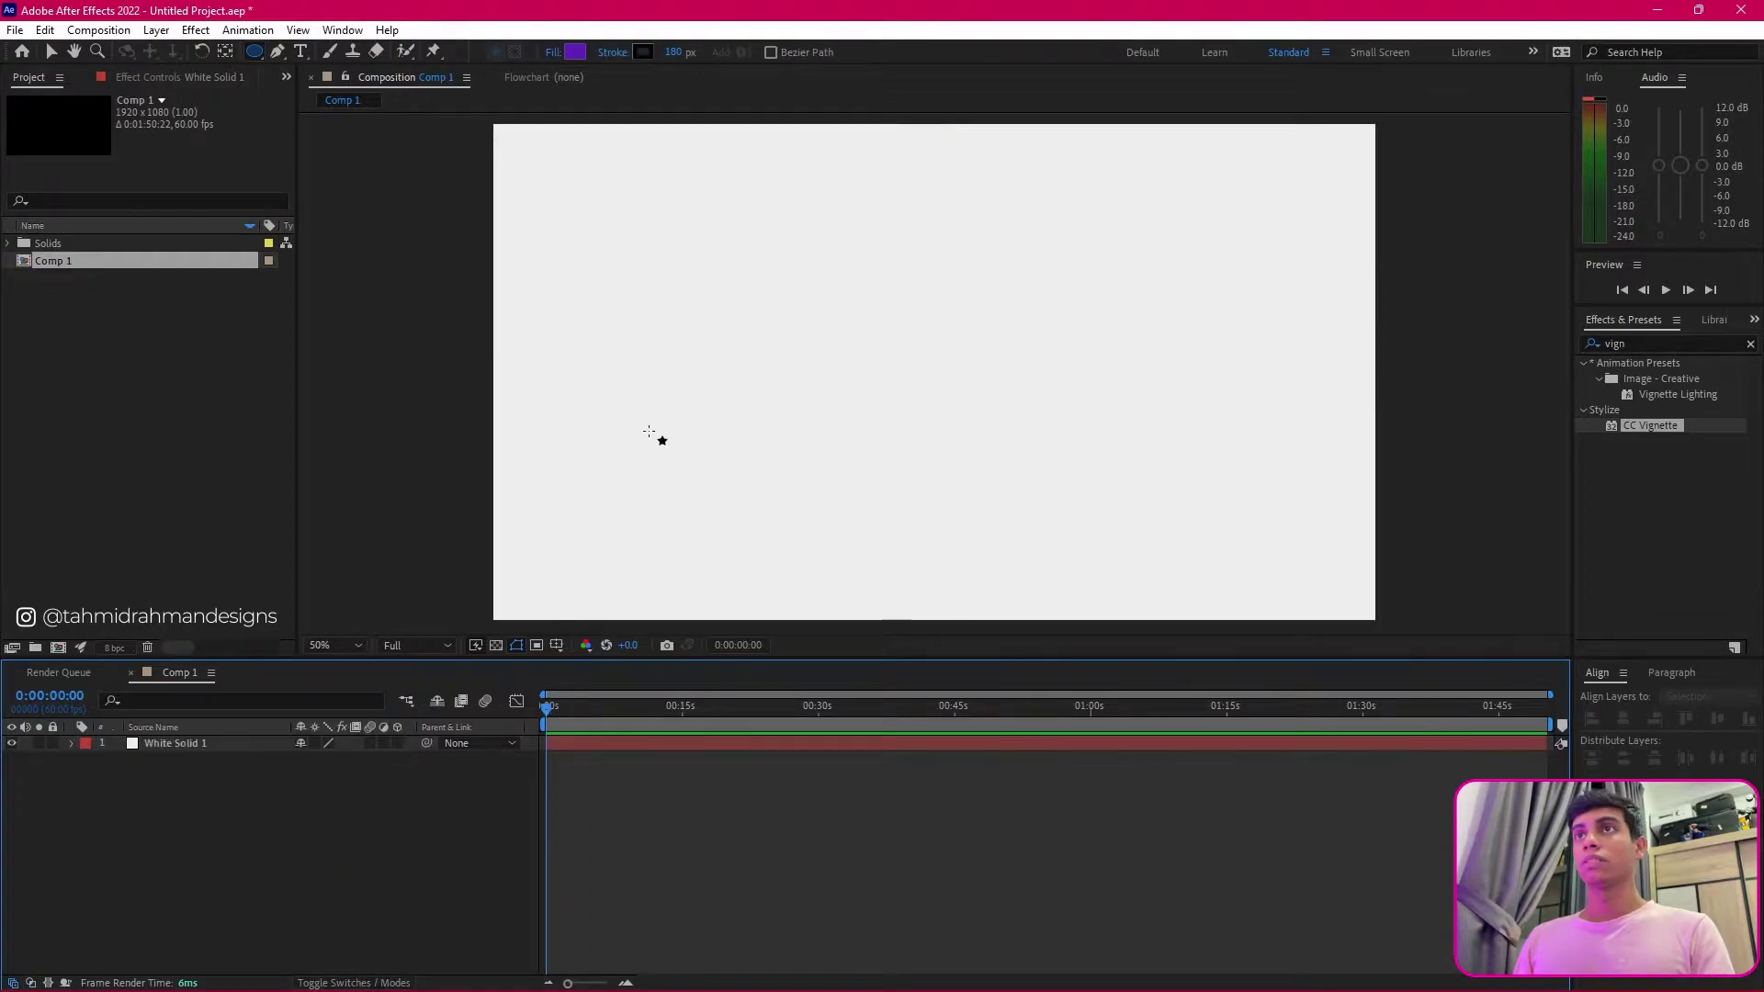
click(621, 52)
click(788, 453)
click(834, 562)
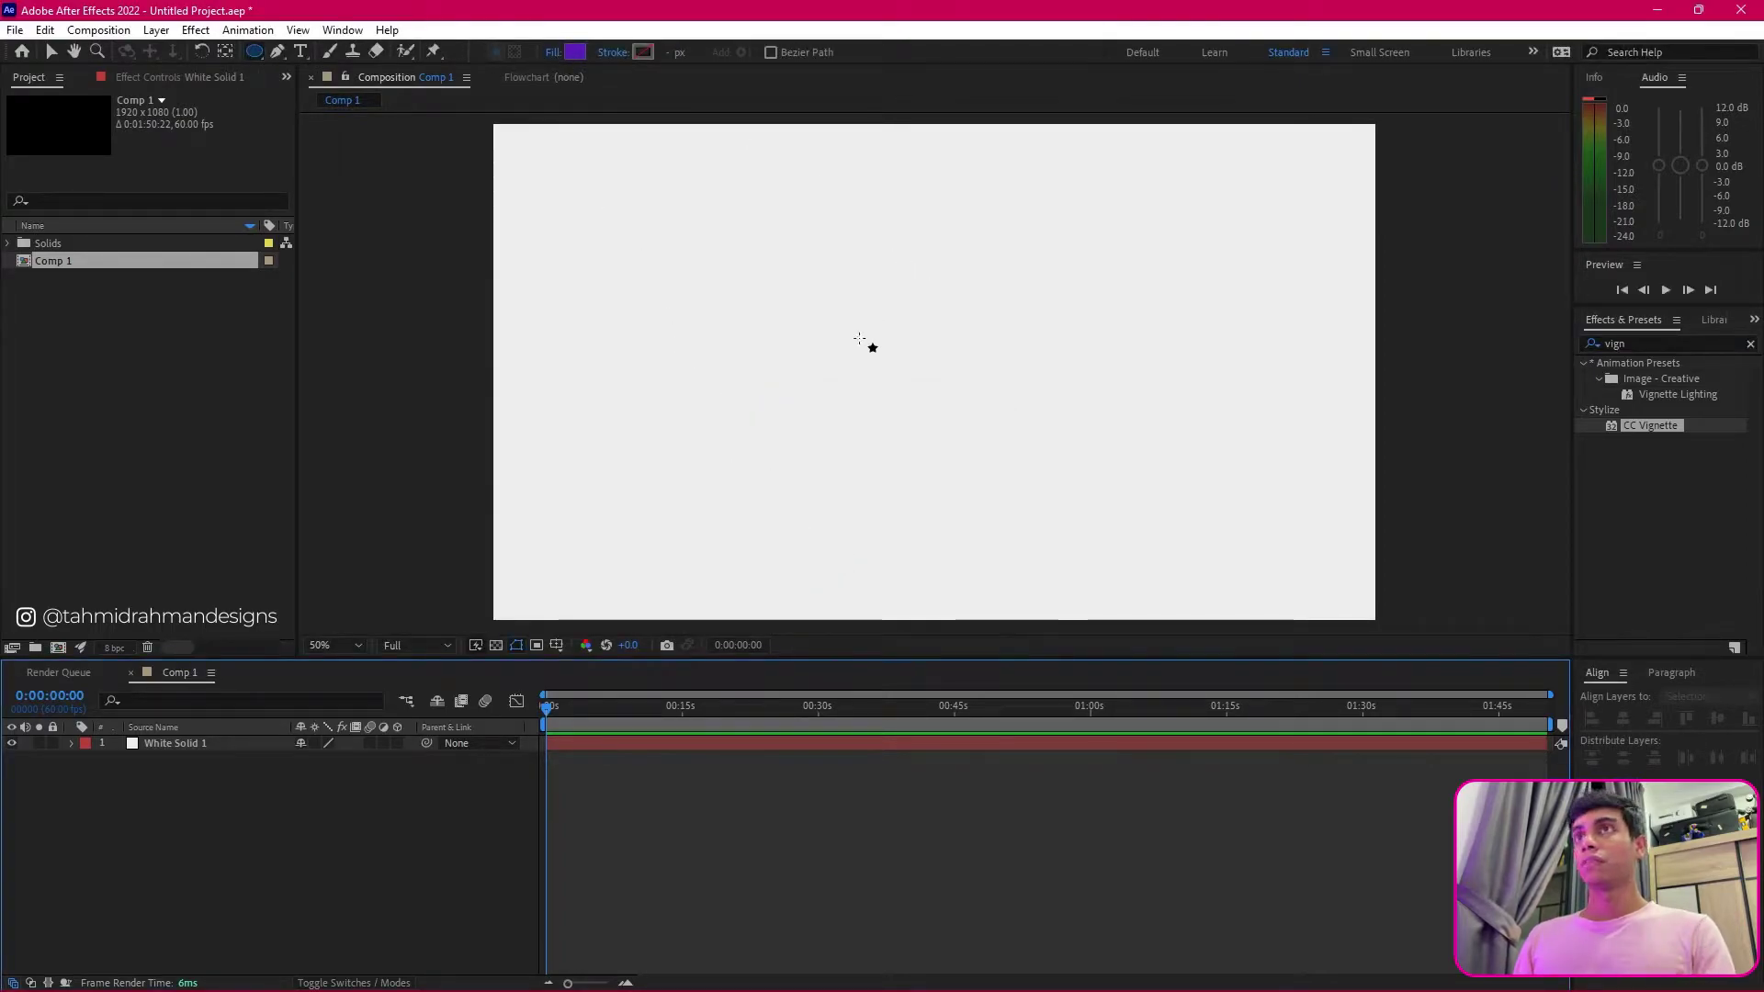
Step: Draw a purple circle near the frame centre and centre its anchor point
mouse_move(850, 290)
mouse_down()
mouse_move(998, 437)
mouse_move(1050, 418)
mouse_move(1102, 458)
mouse_up()
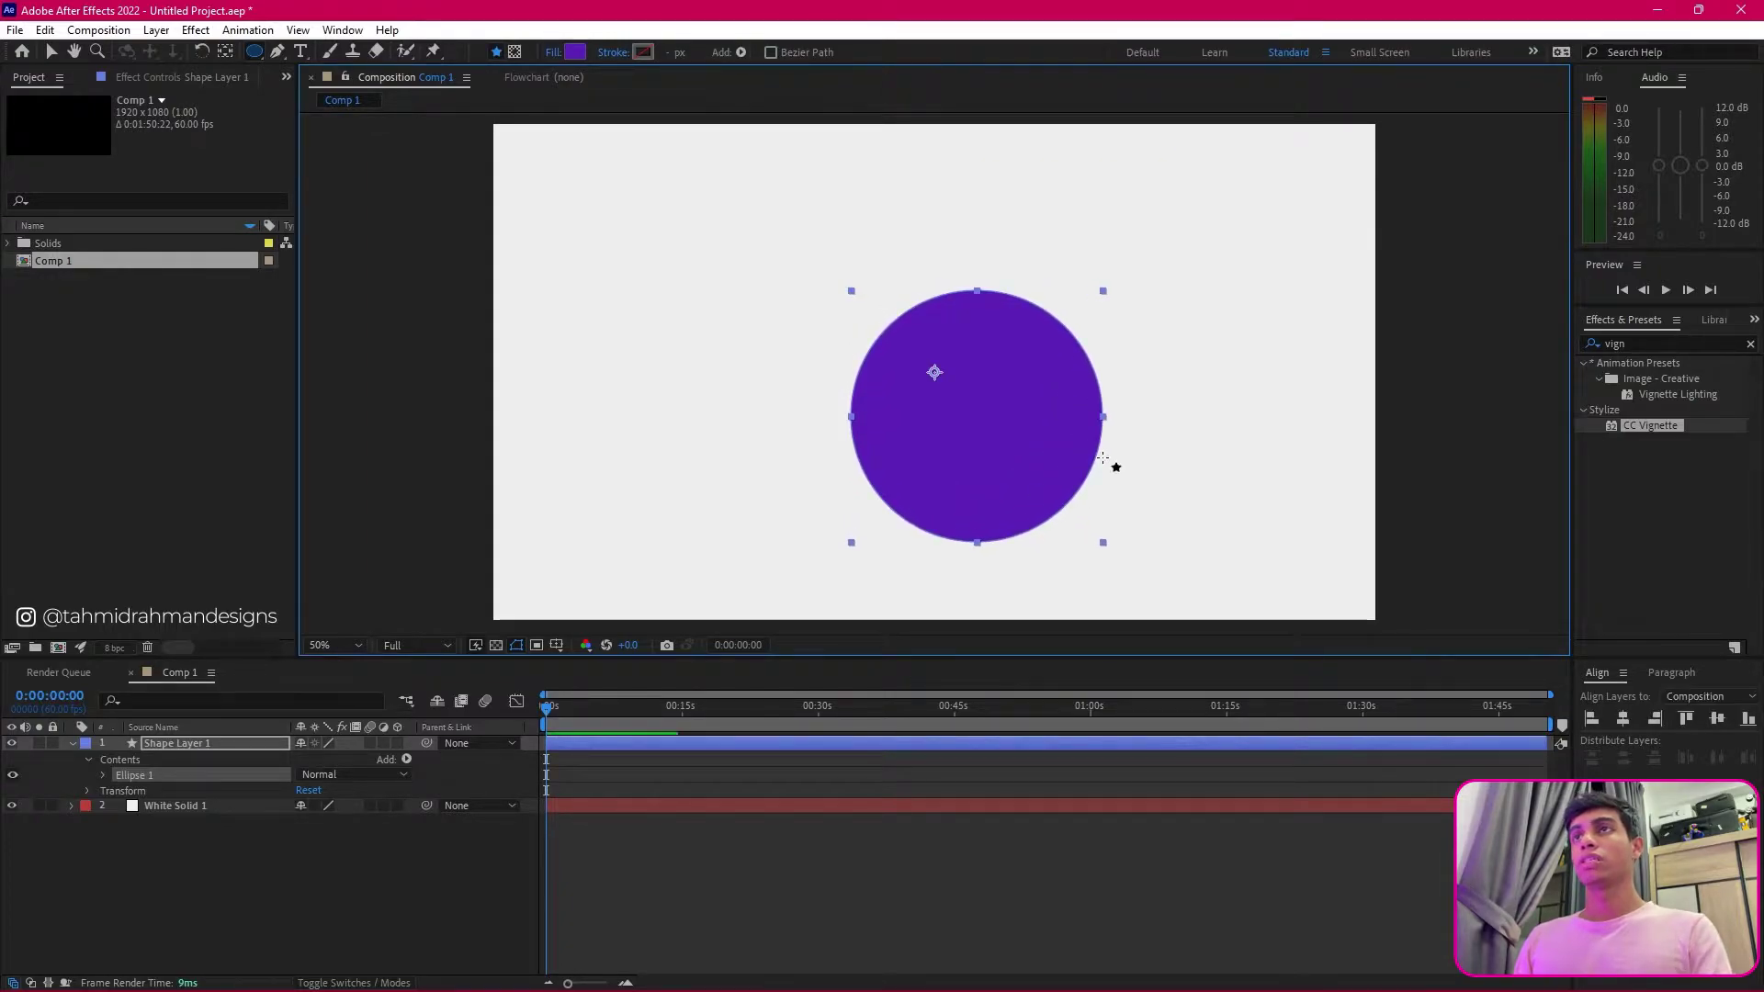
click(51, 51)
key(ctrl+alt+Home)
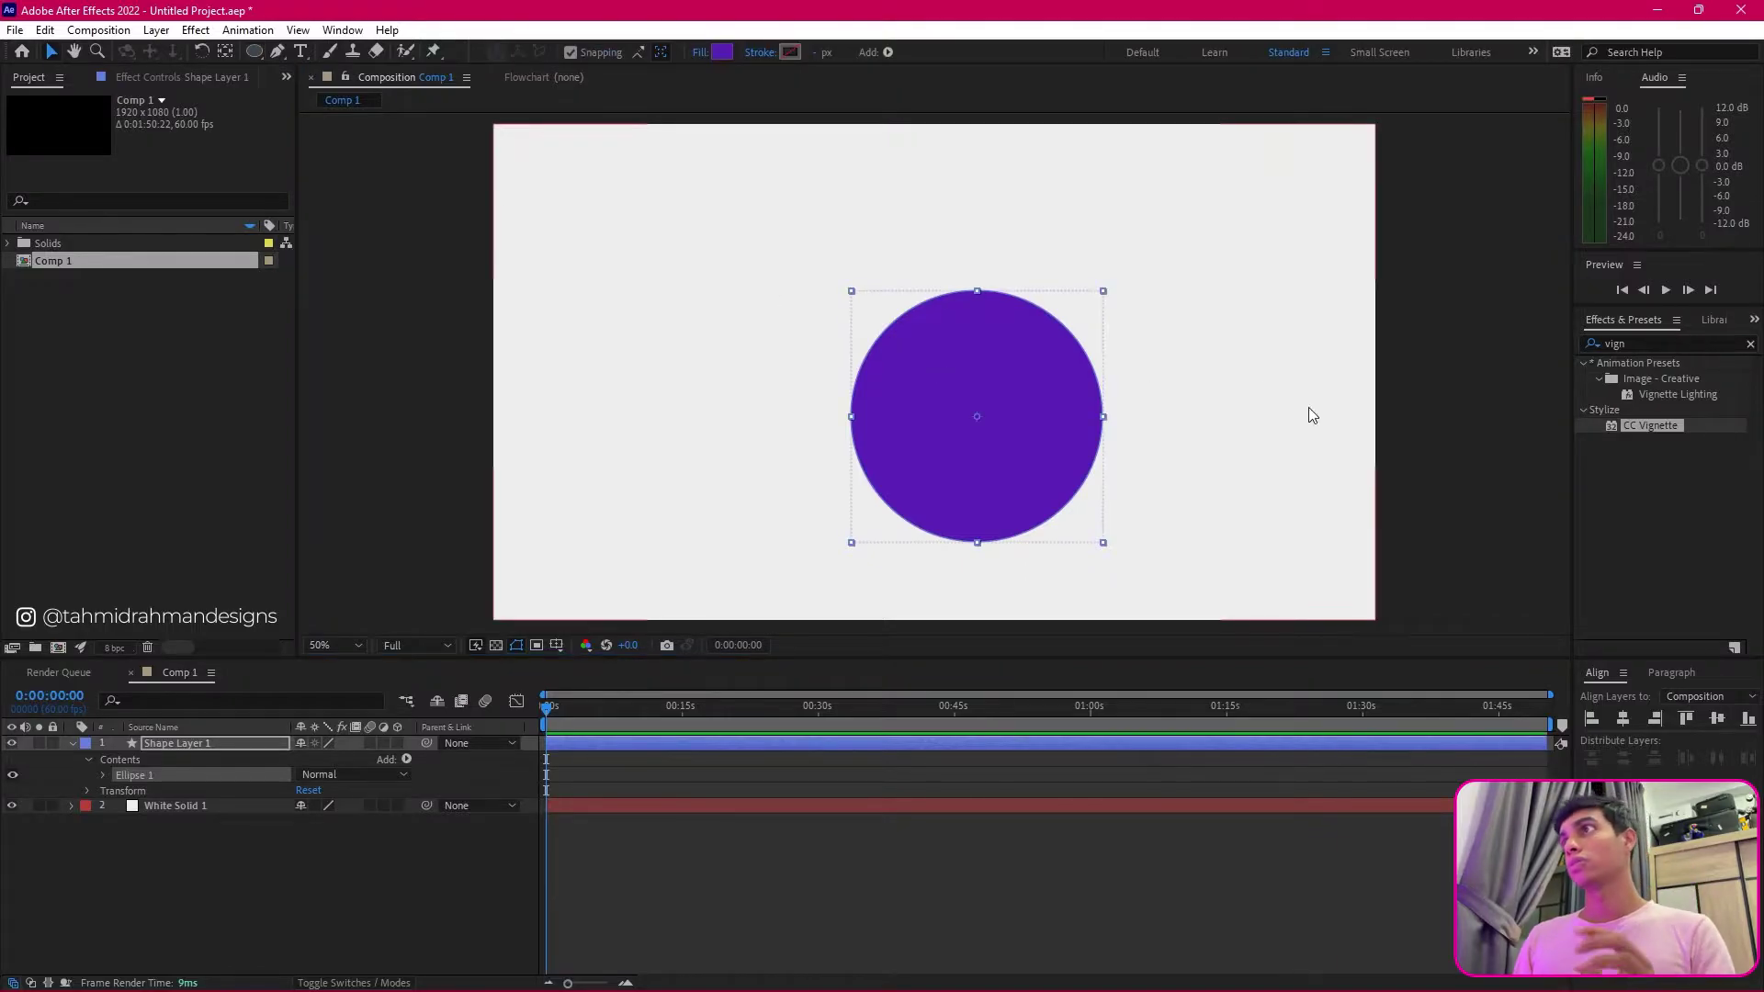
Step: Align the circle to the frame's horizontal and vertical centre
click(1627, 717)
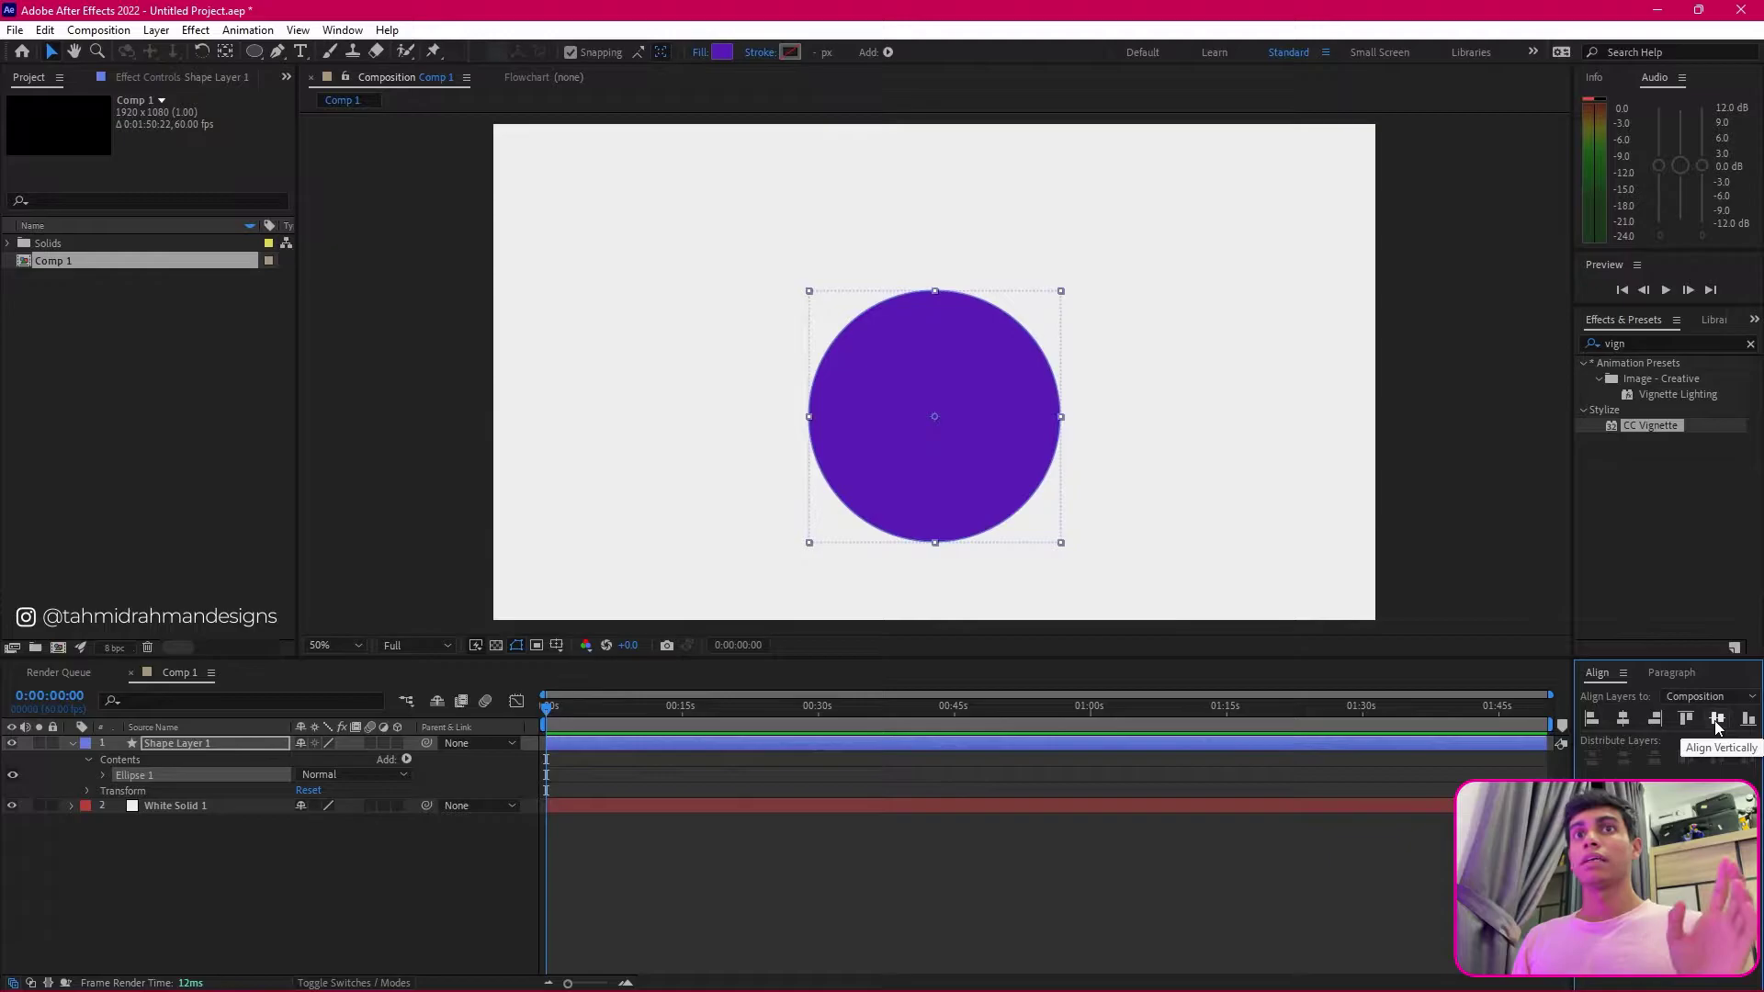
click(1717, 719)
click(73, 743)
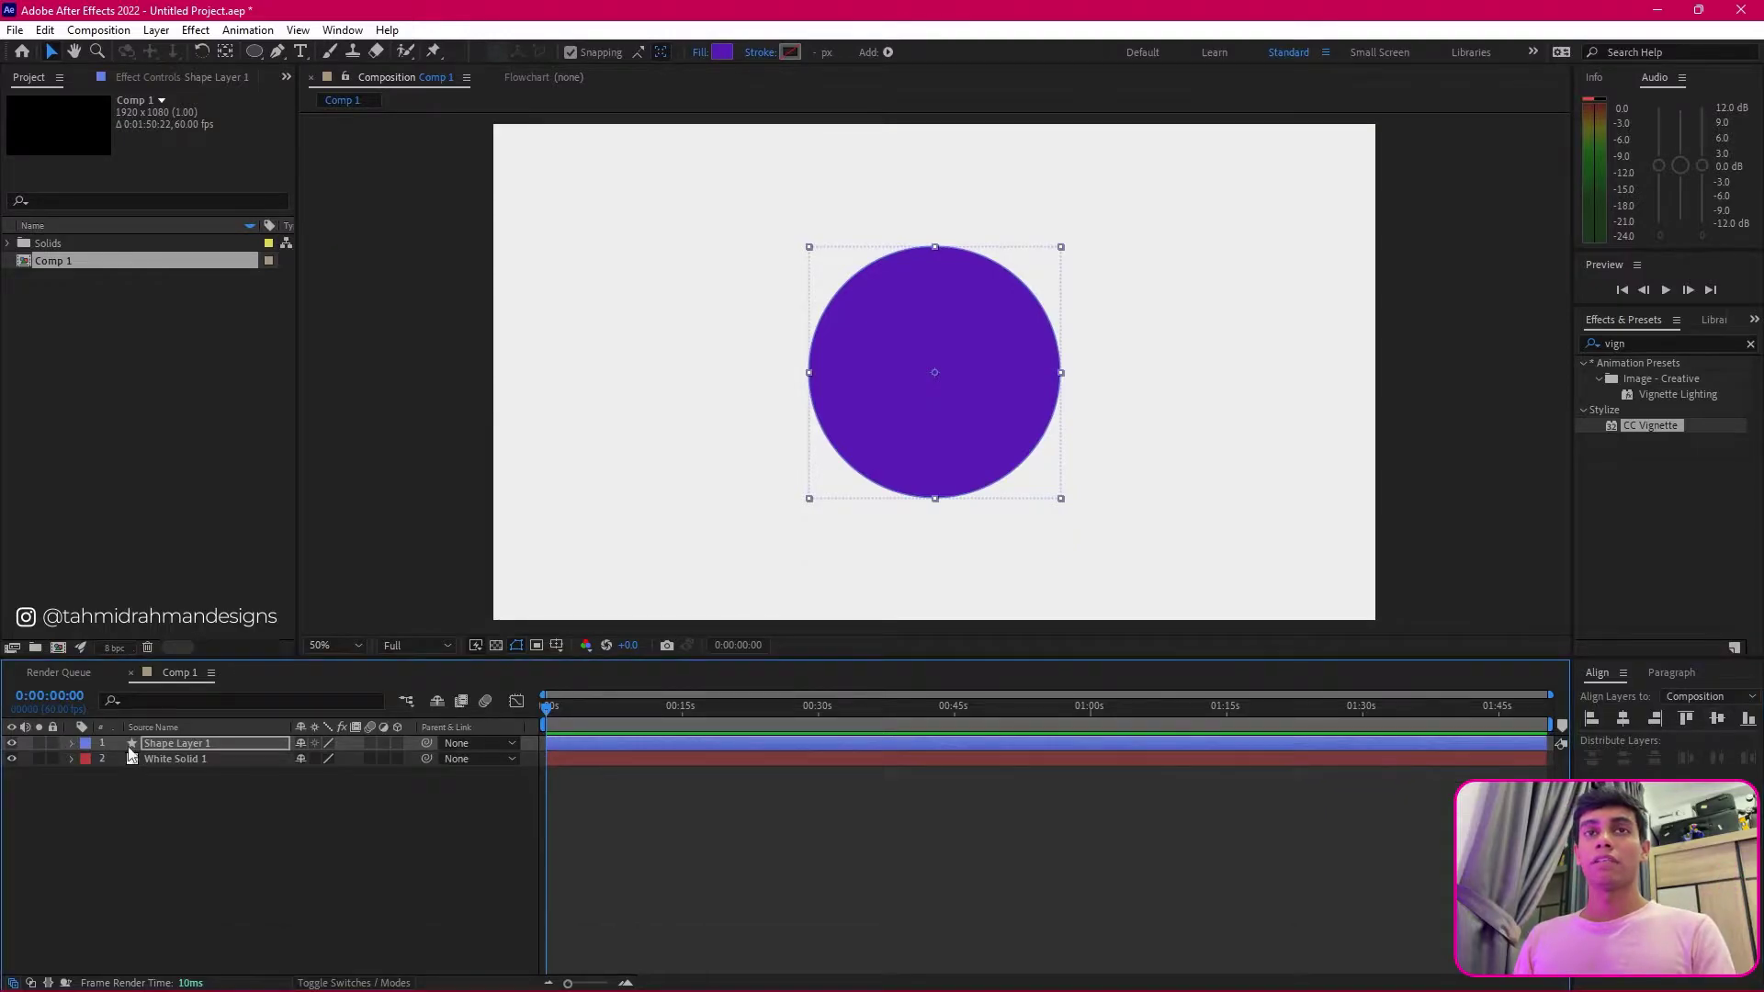
Step: Rename the circle's shape layer to 'Main Circle'
right_click(194, 745)
click(255, 710)
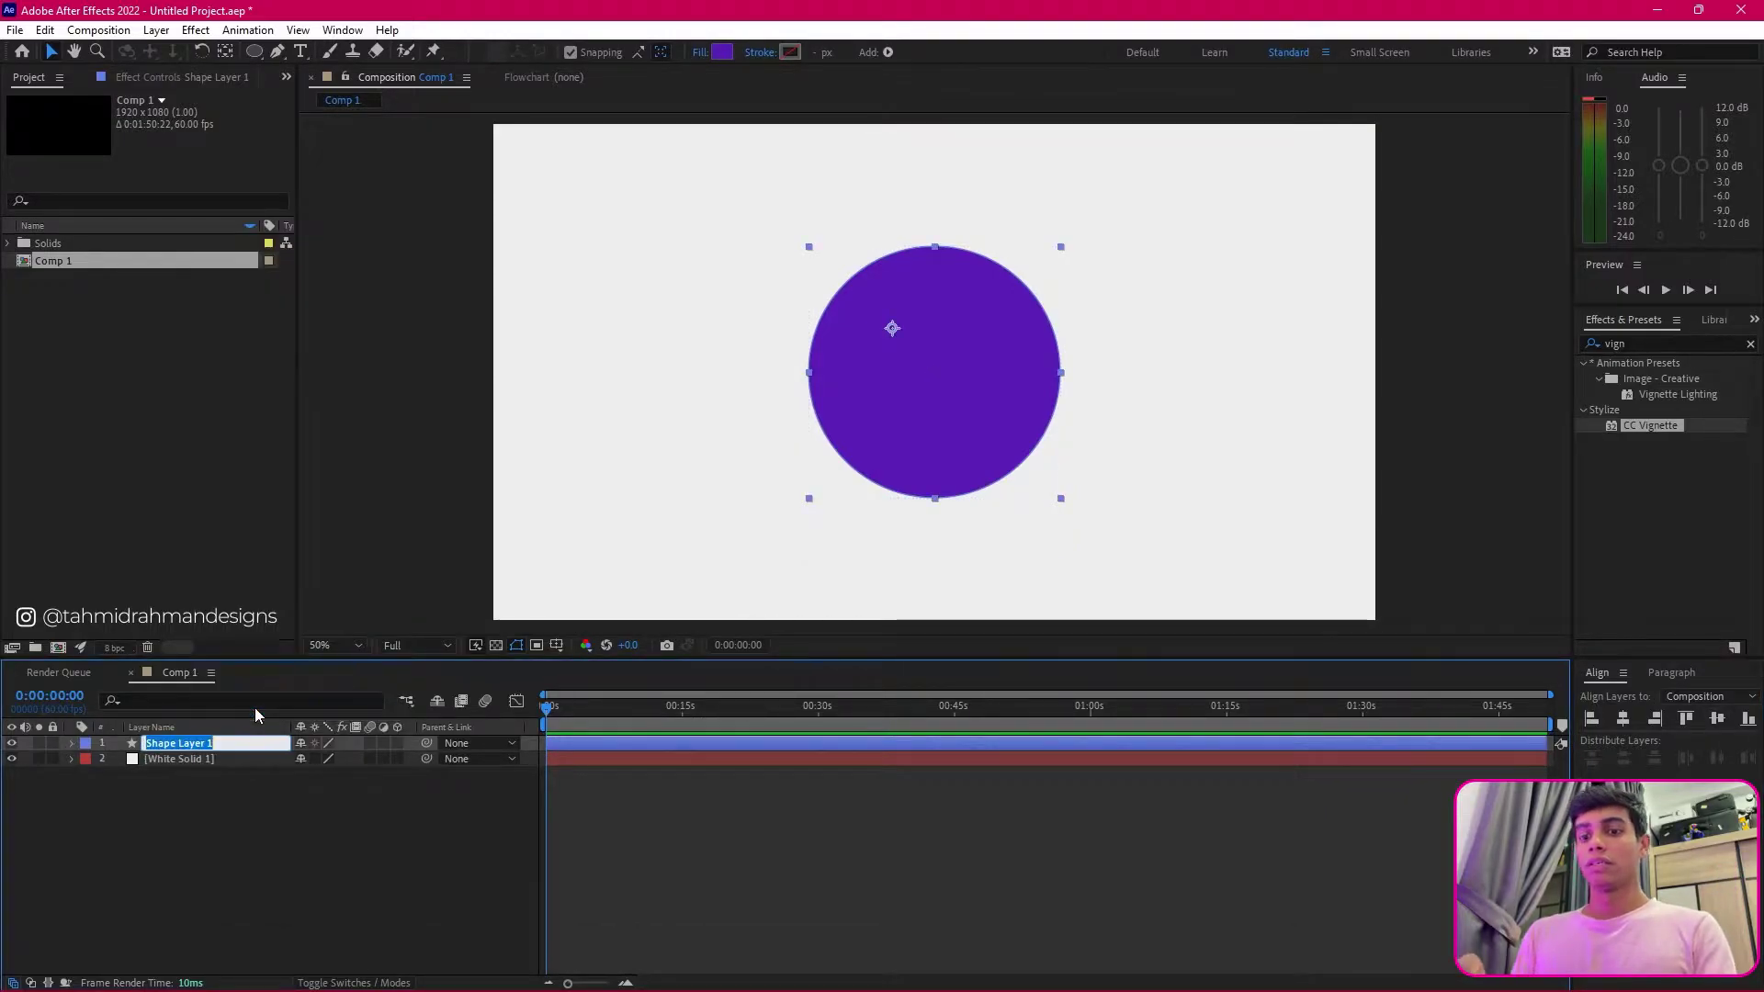
text(Main)
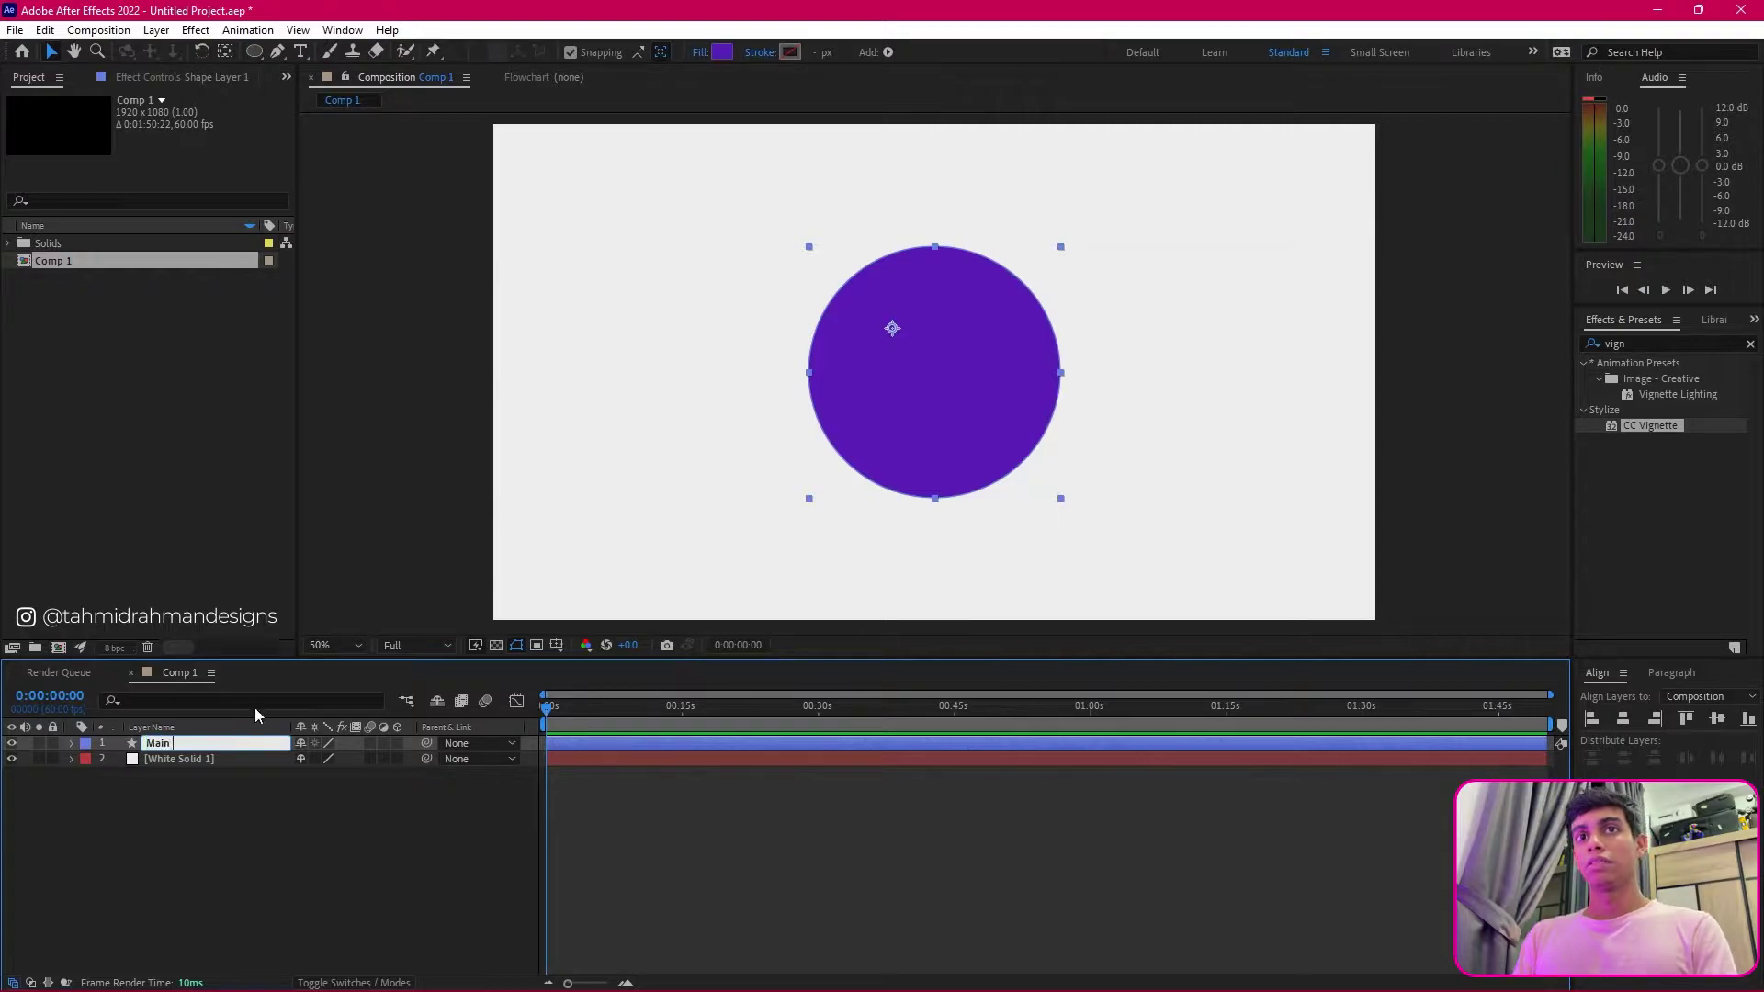
text( Circle)
key(Return)
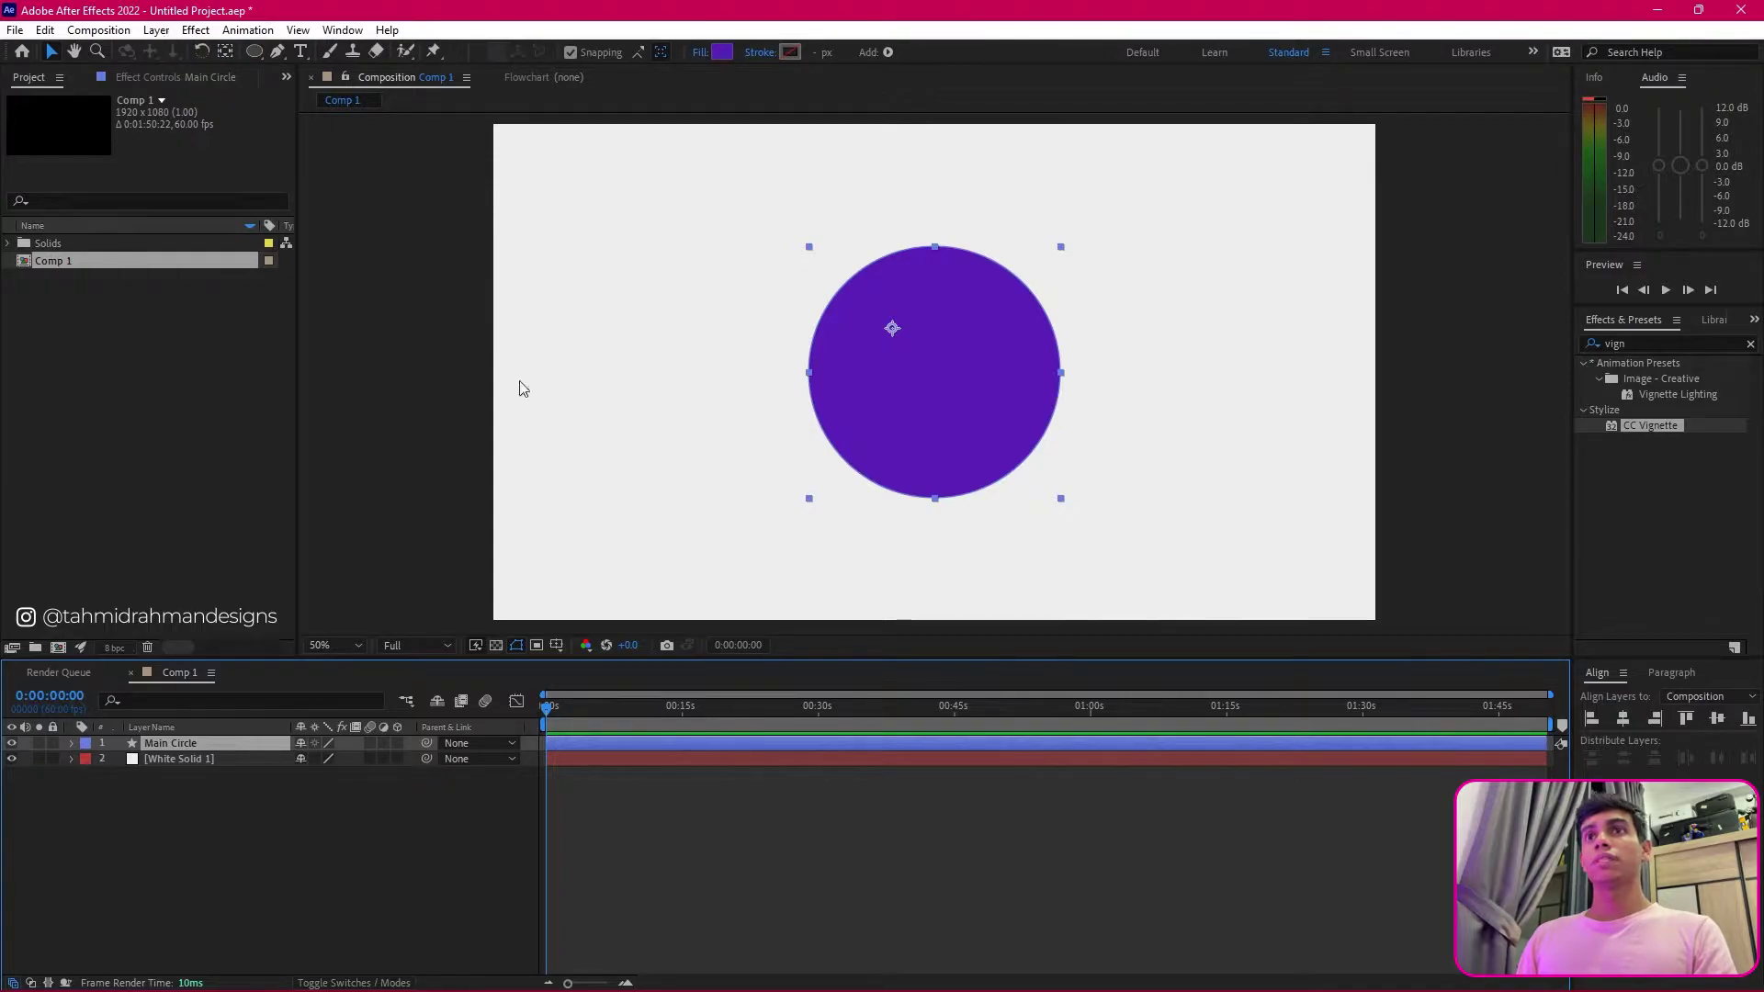
Step: Draw a wide rectangle across the frame, replacing a misdrawn one, and drag it beneath the circle
click(685, 818)
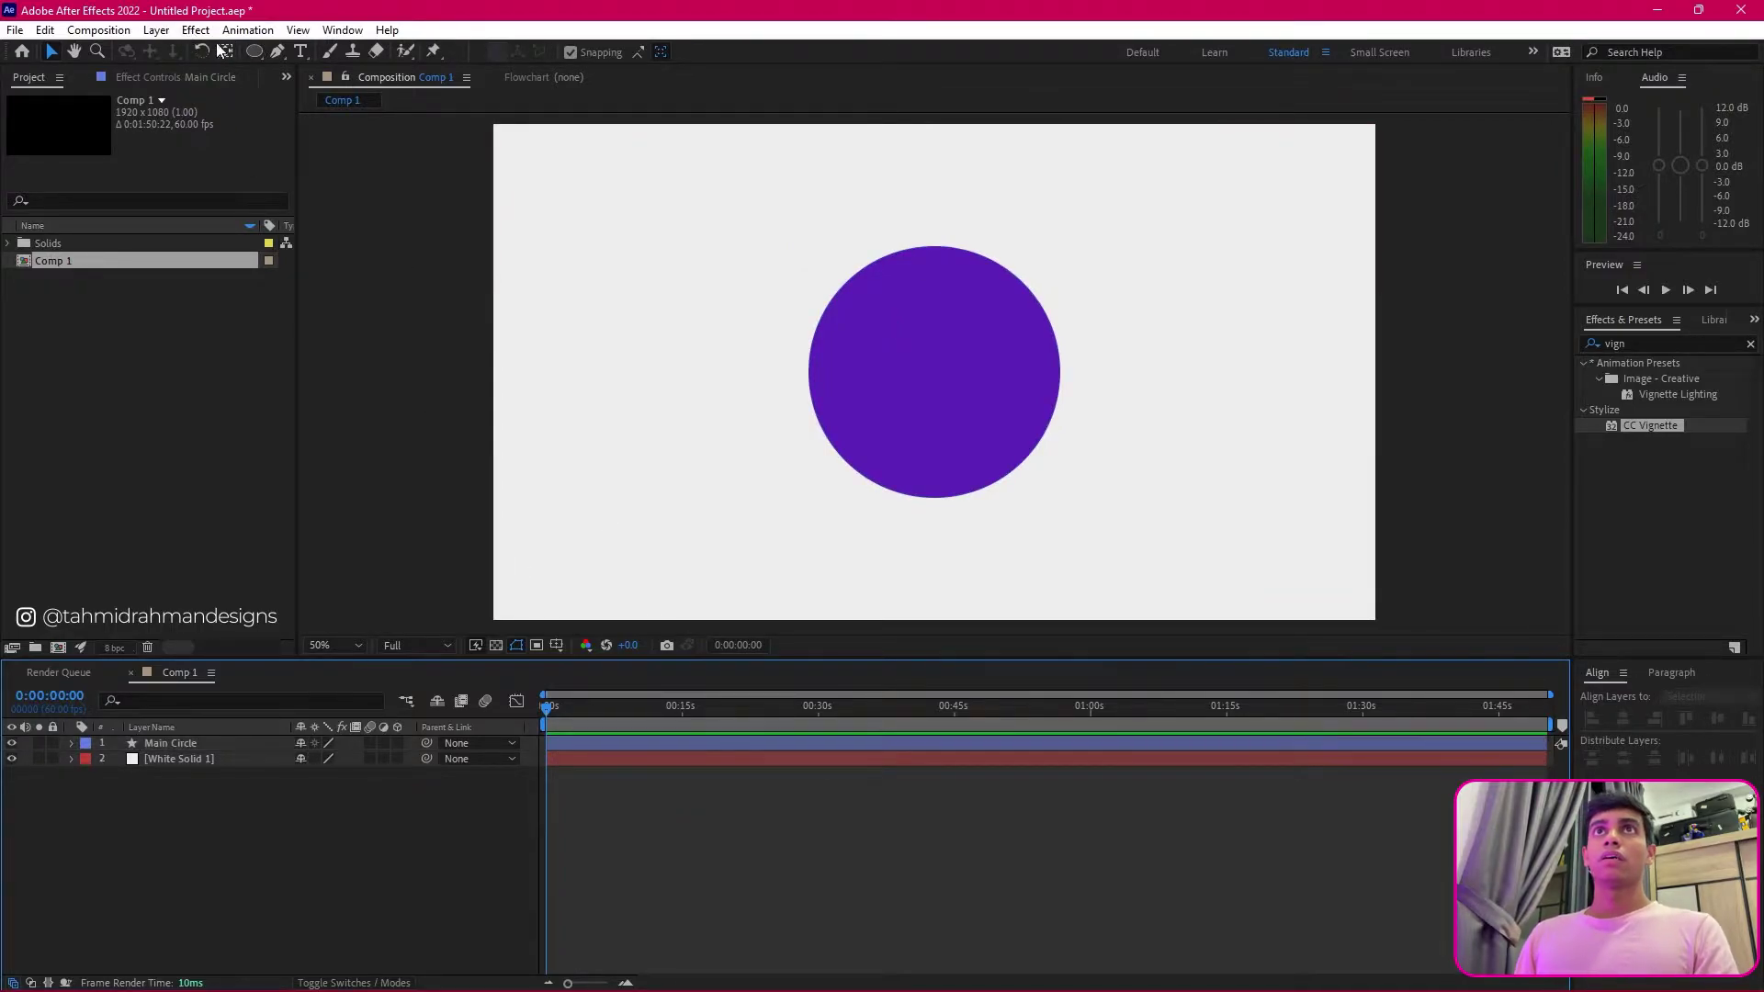
drag(259, 57, 305, 58)
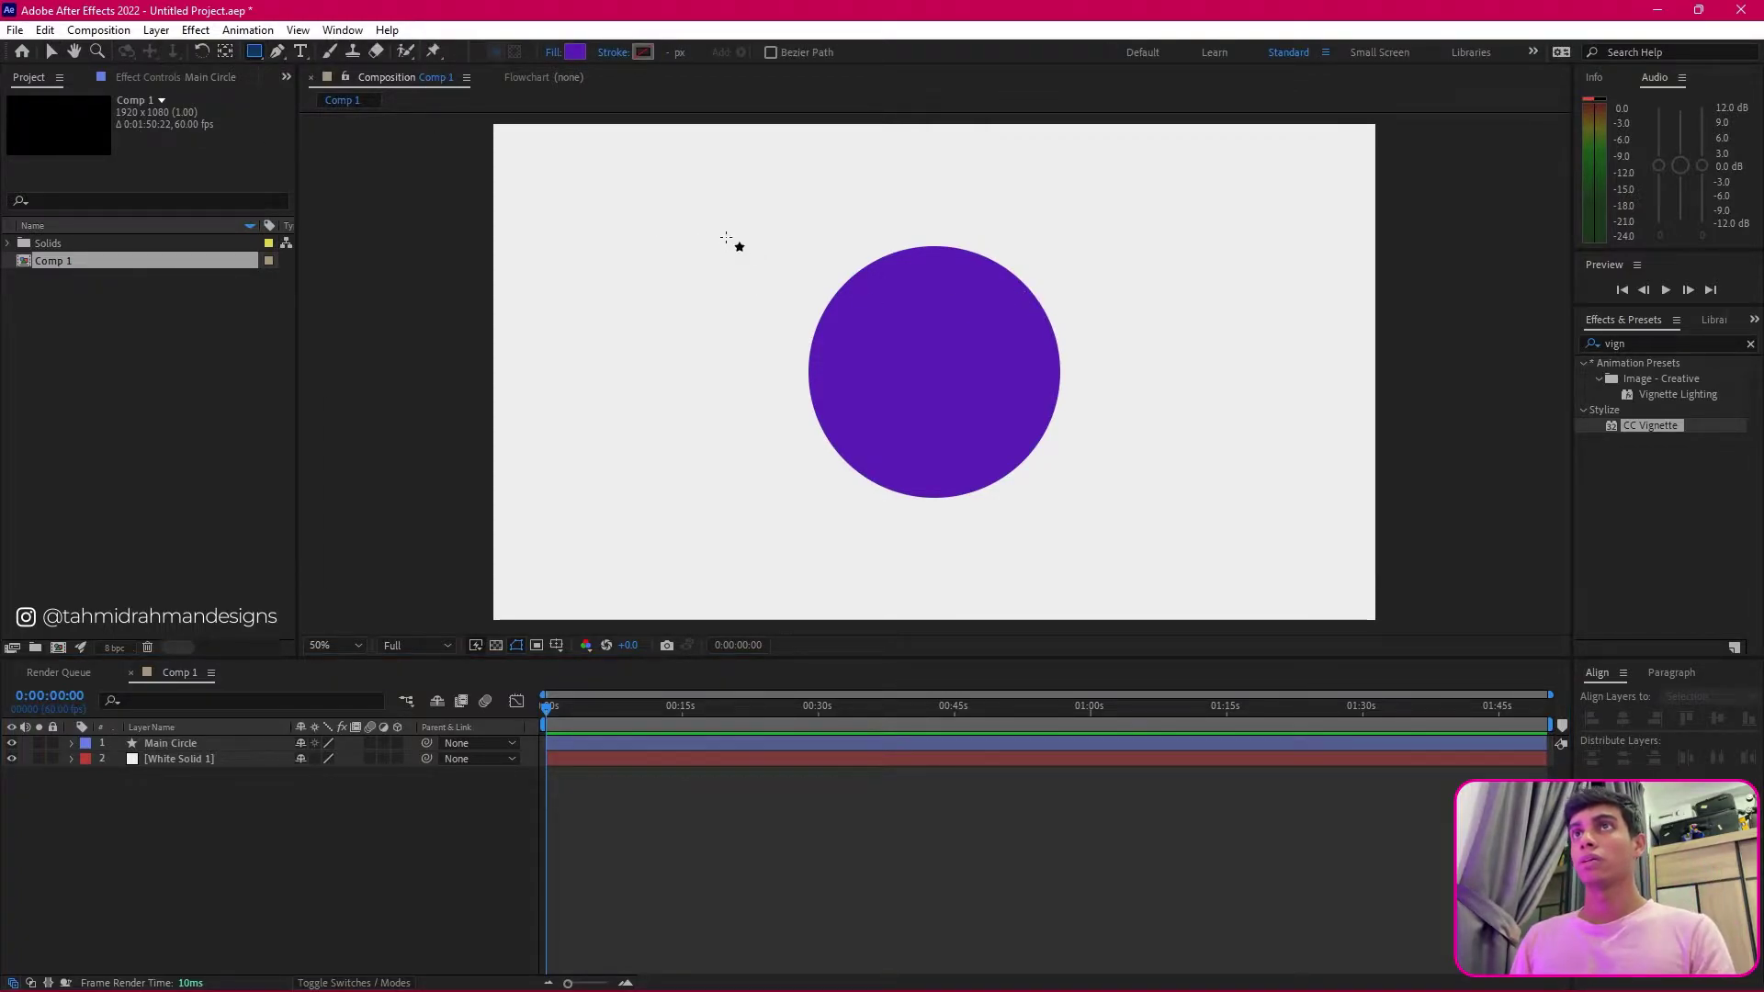
drag(724, 237, 942, 358)
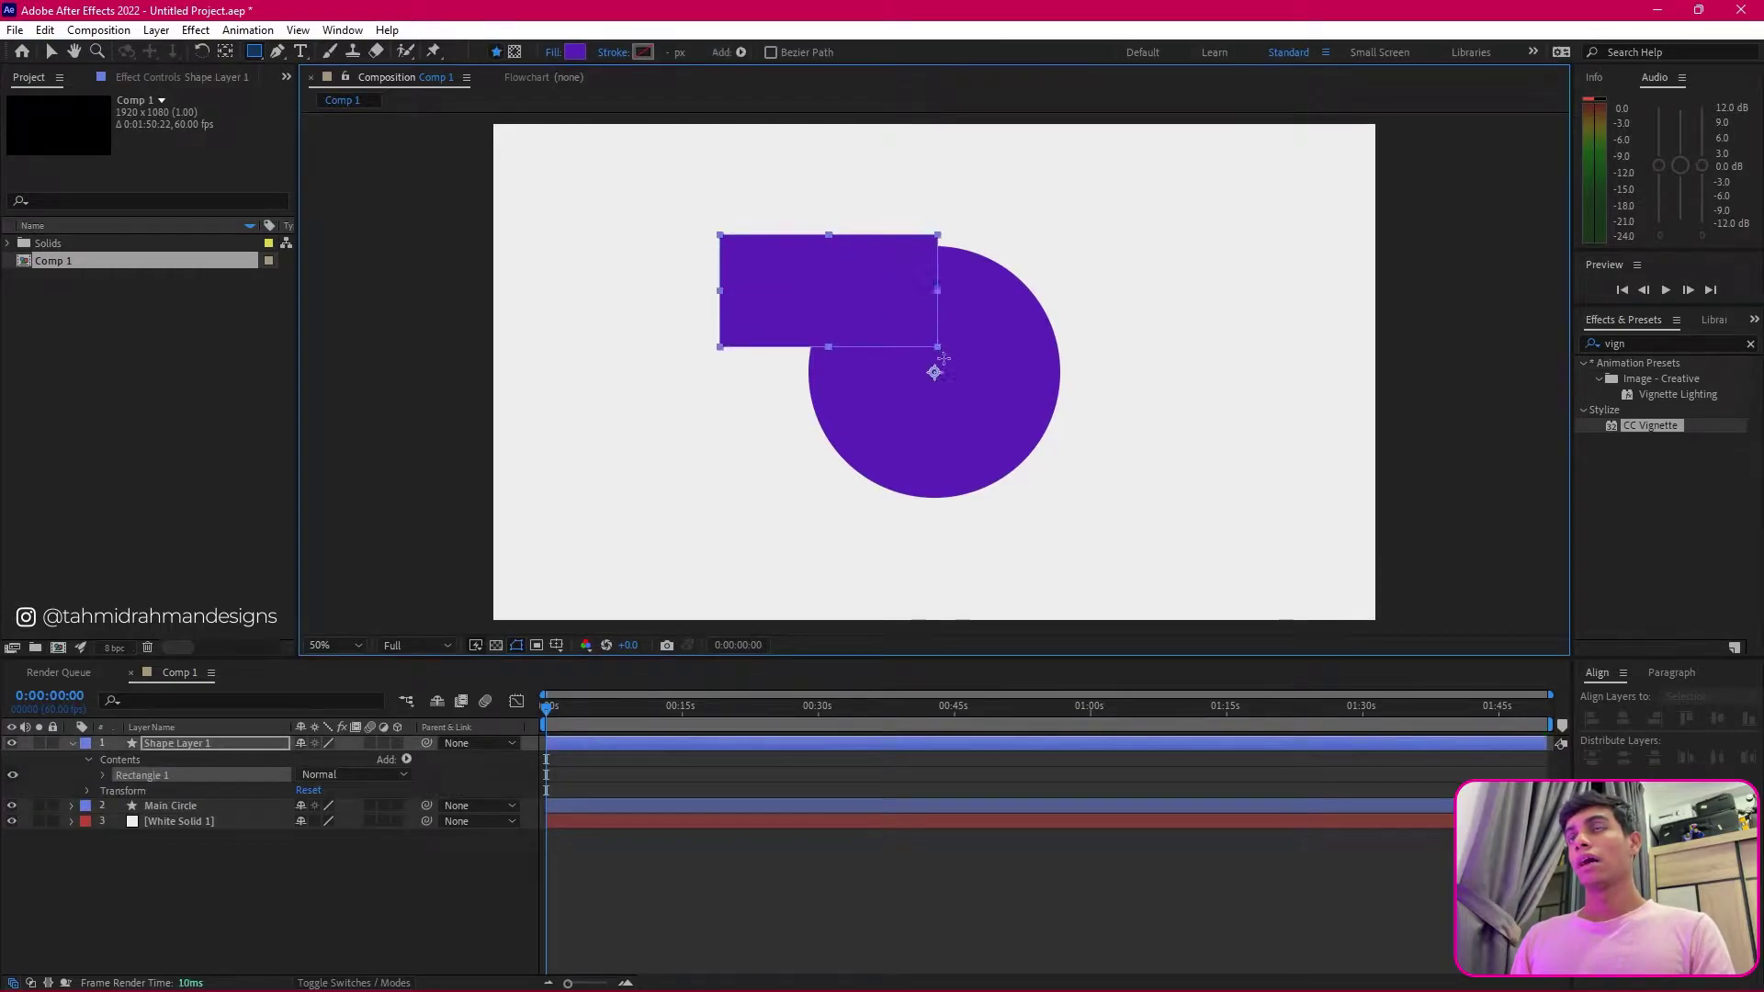
click(642, 268)
key(ctrl+z)
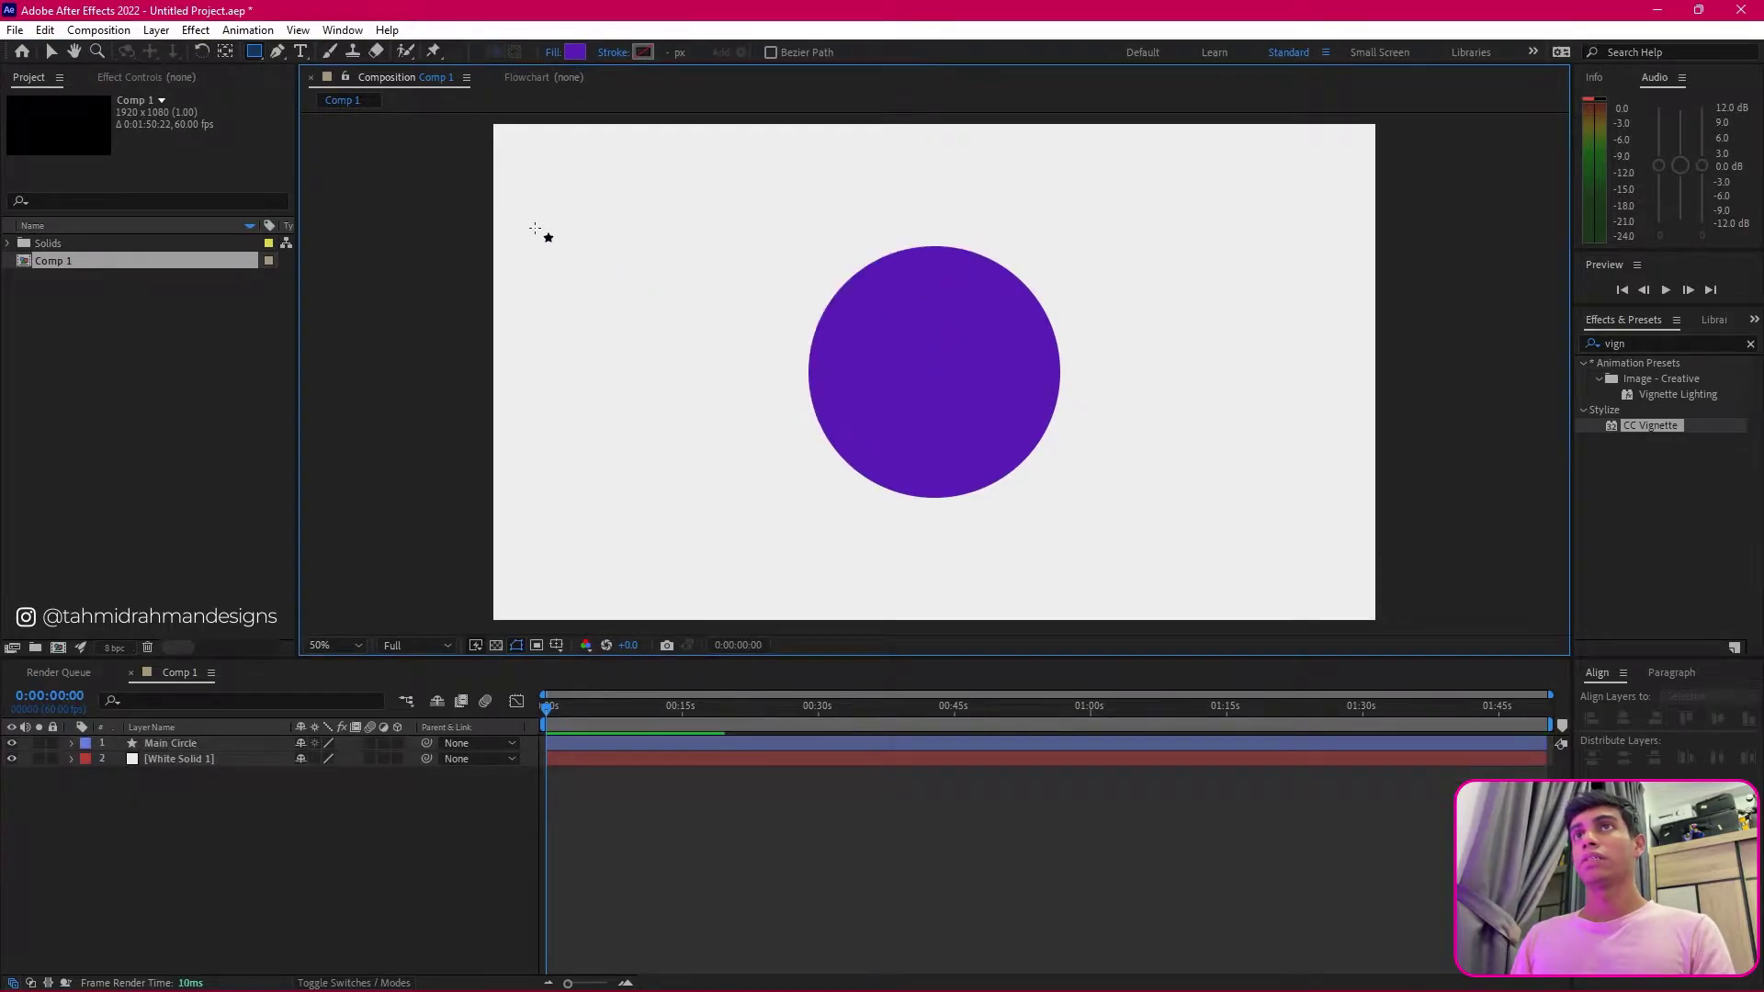
drag(526, 237, 1369, 508)
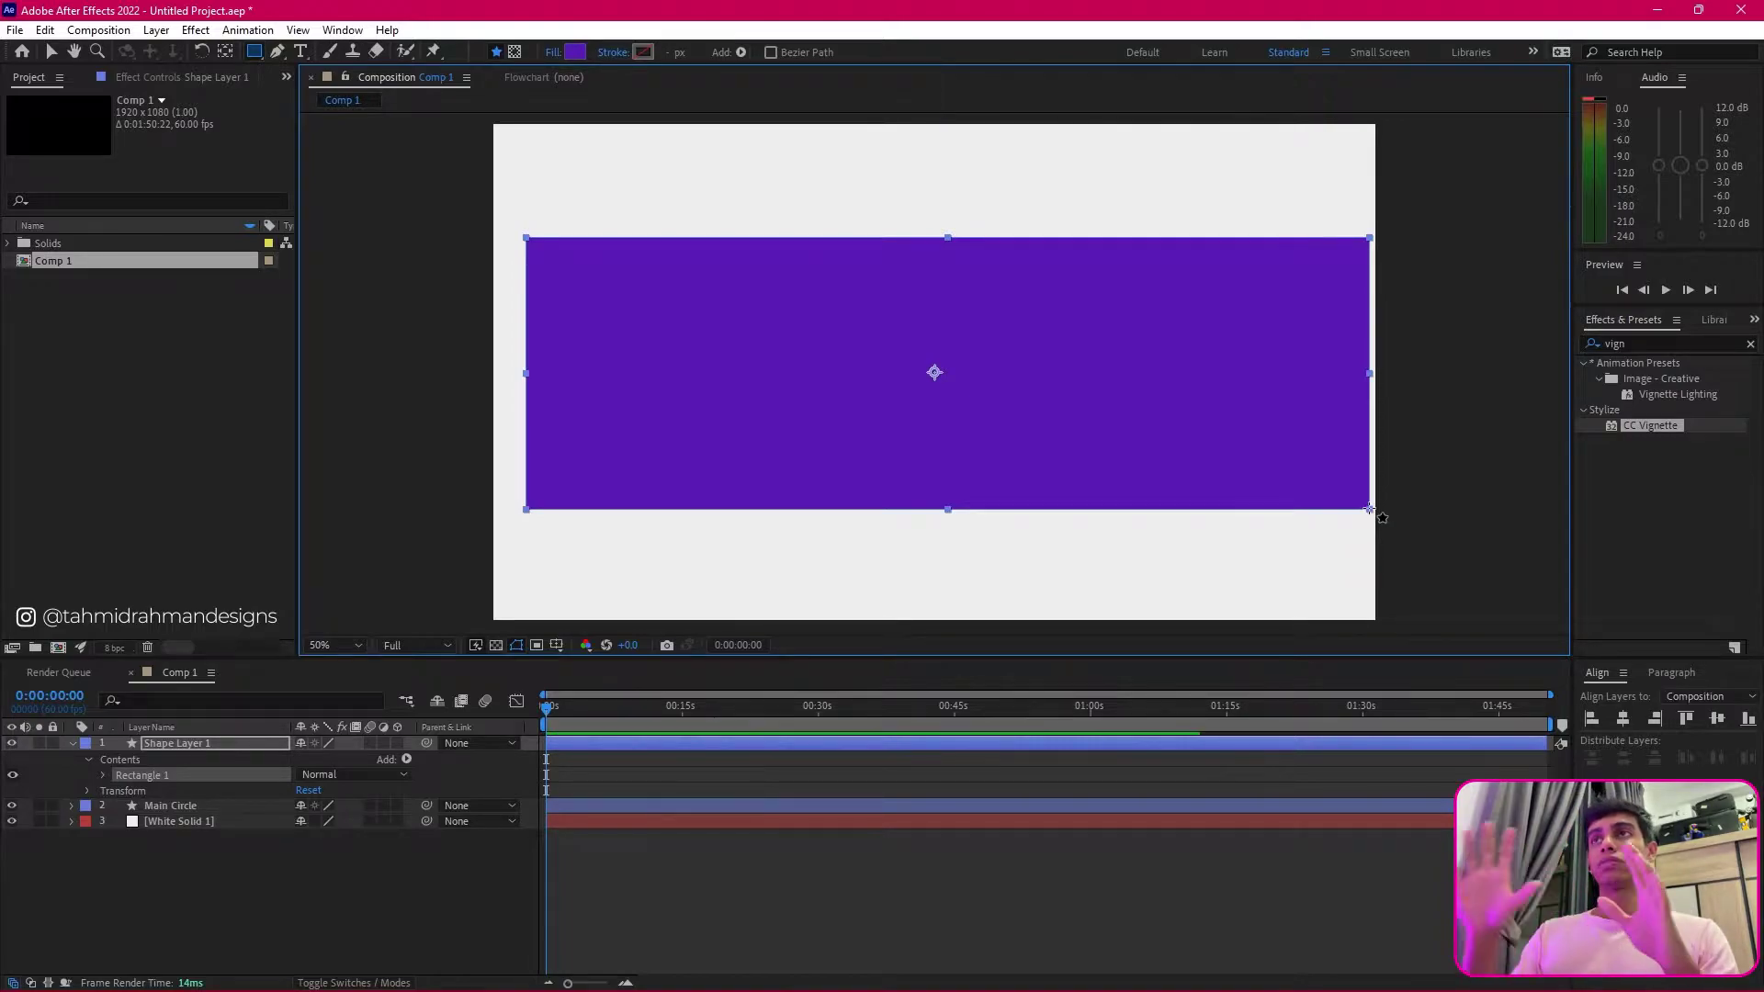
click(52, 52)
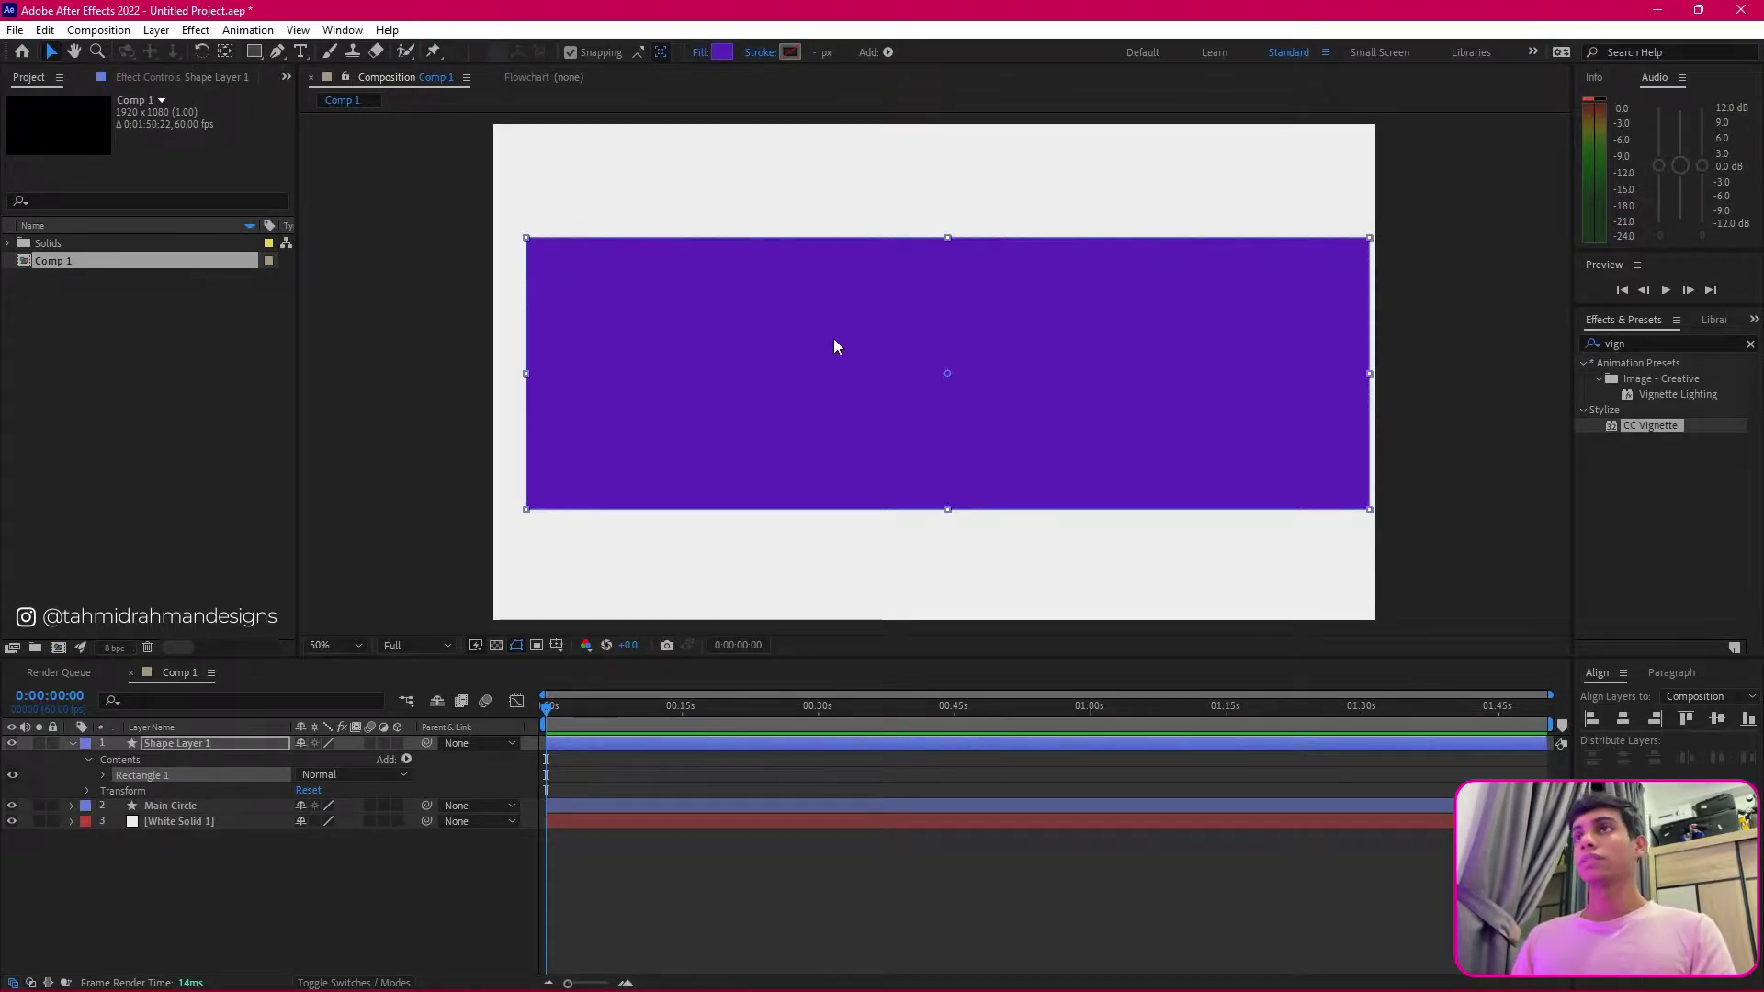
drag(834, 347, 1021, 587)
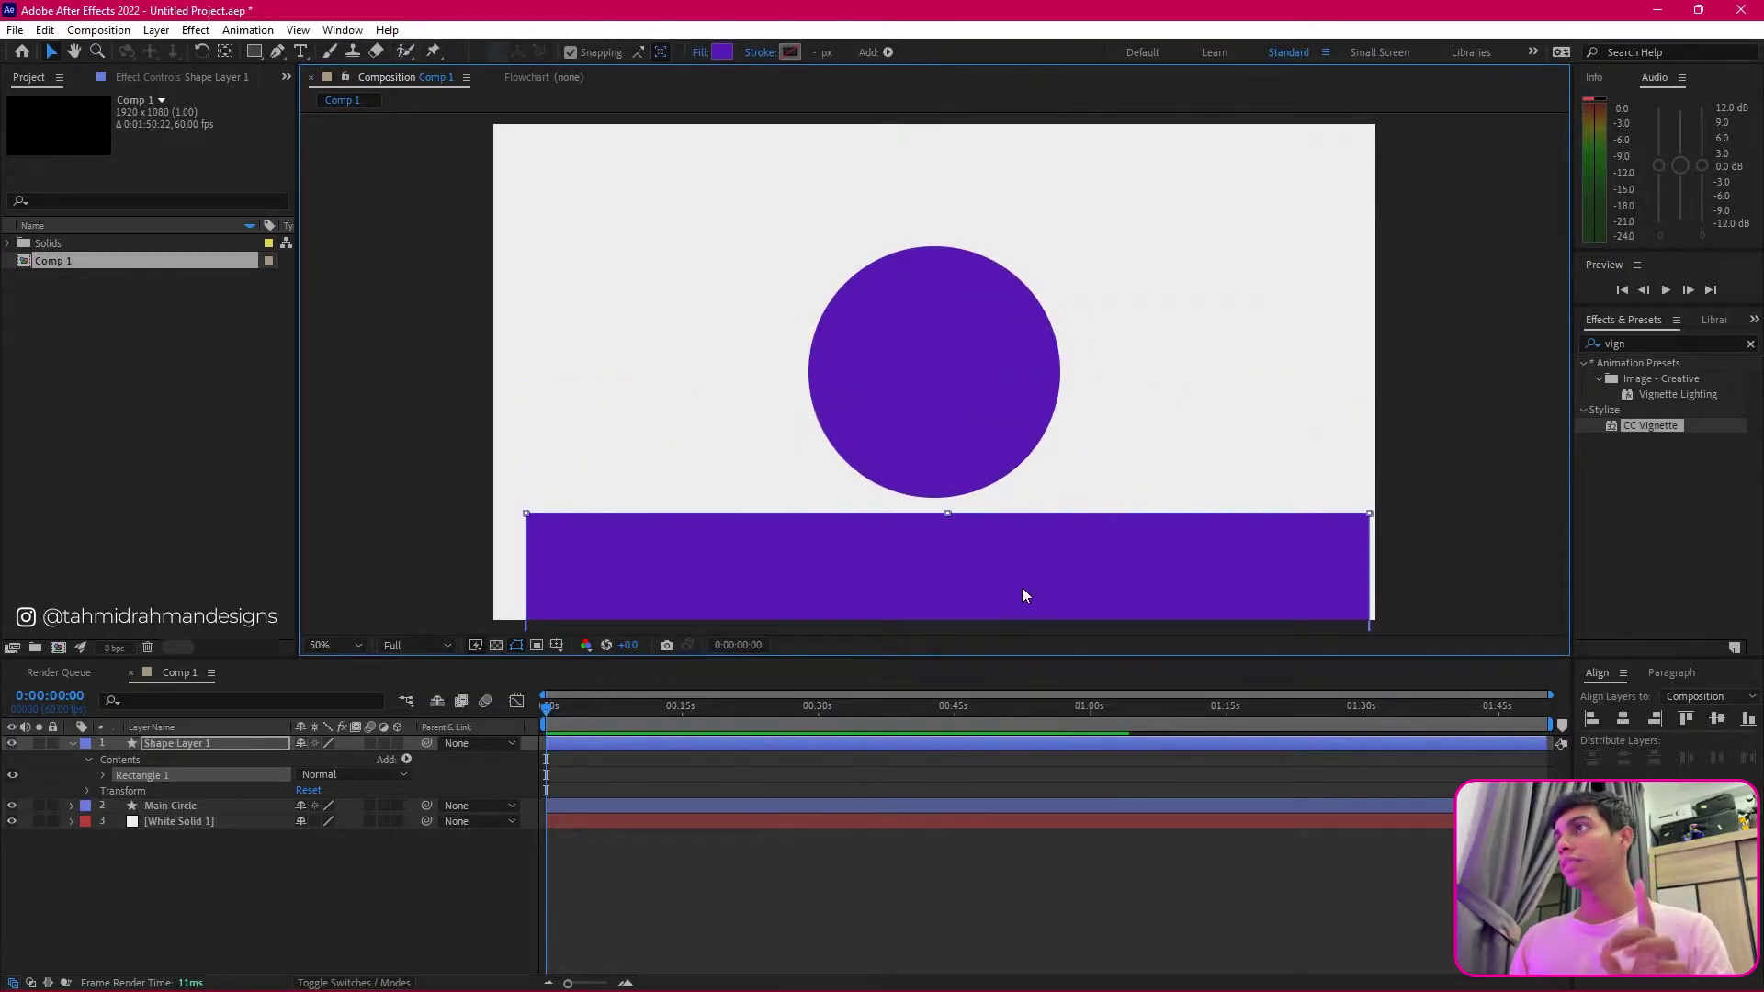
Step: Apply Turbulent Displace, found by searching 'turbul', to the rectangle layer
click(1666, 344)
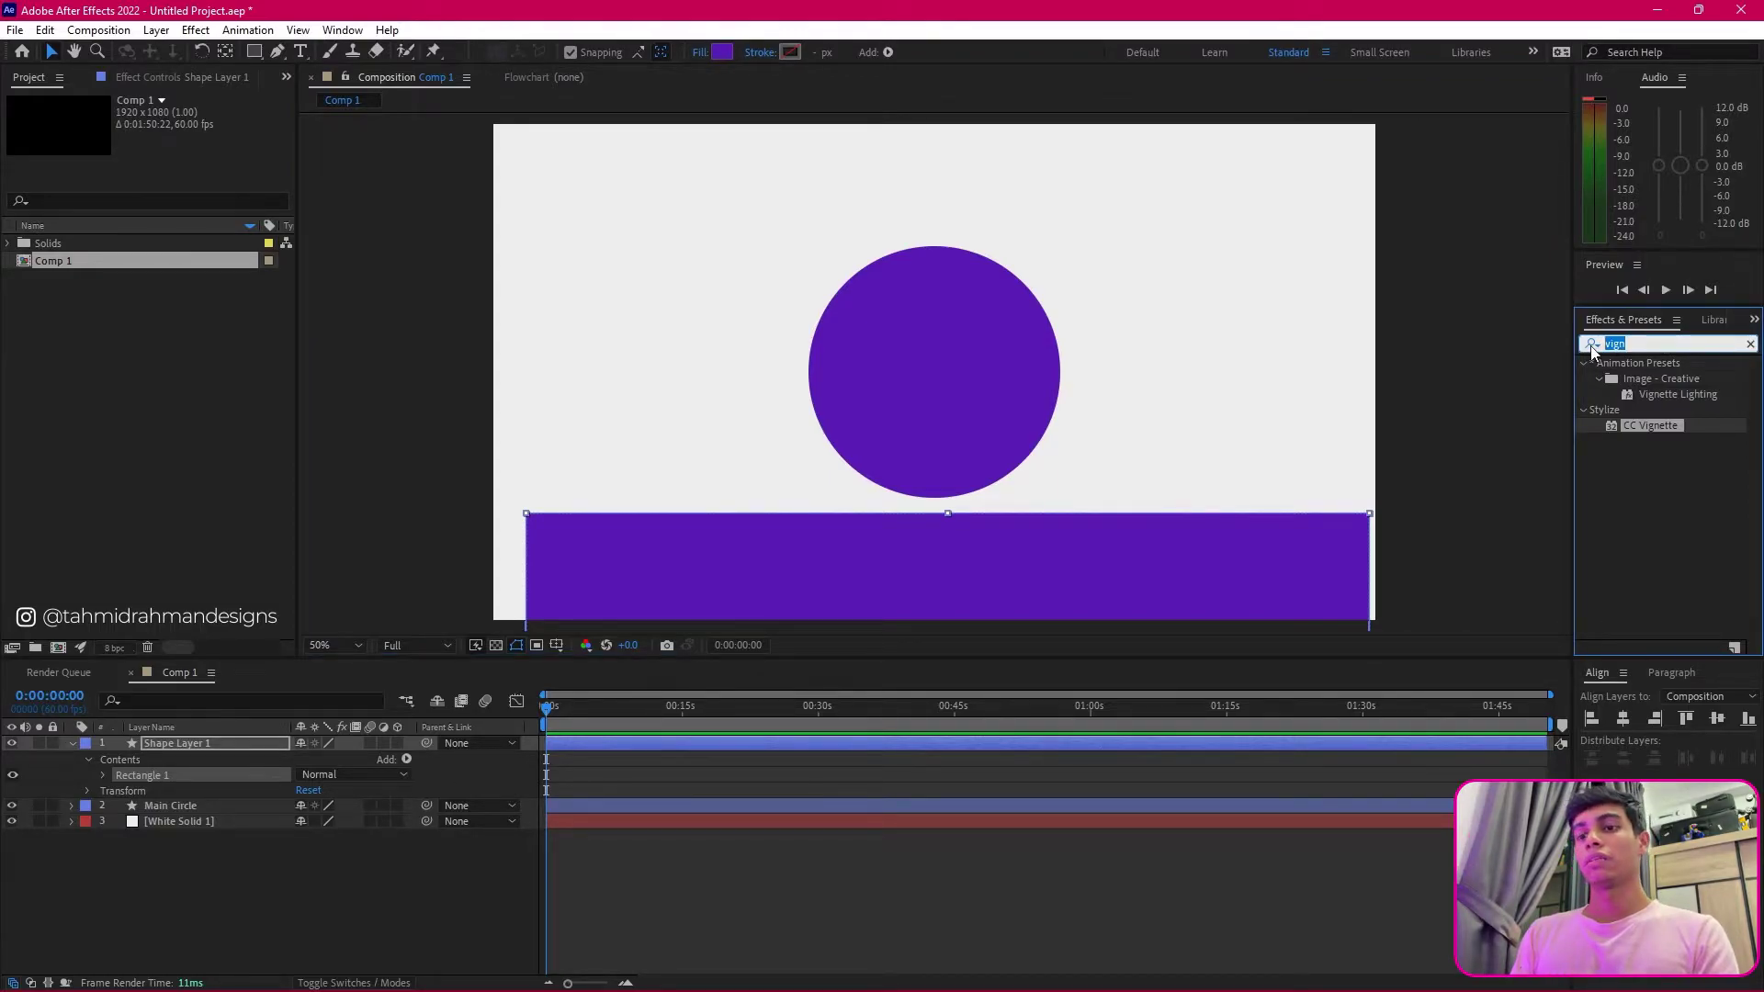
text(turbul)
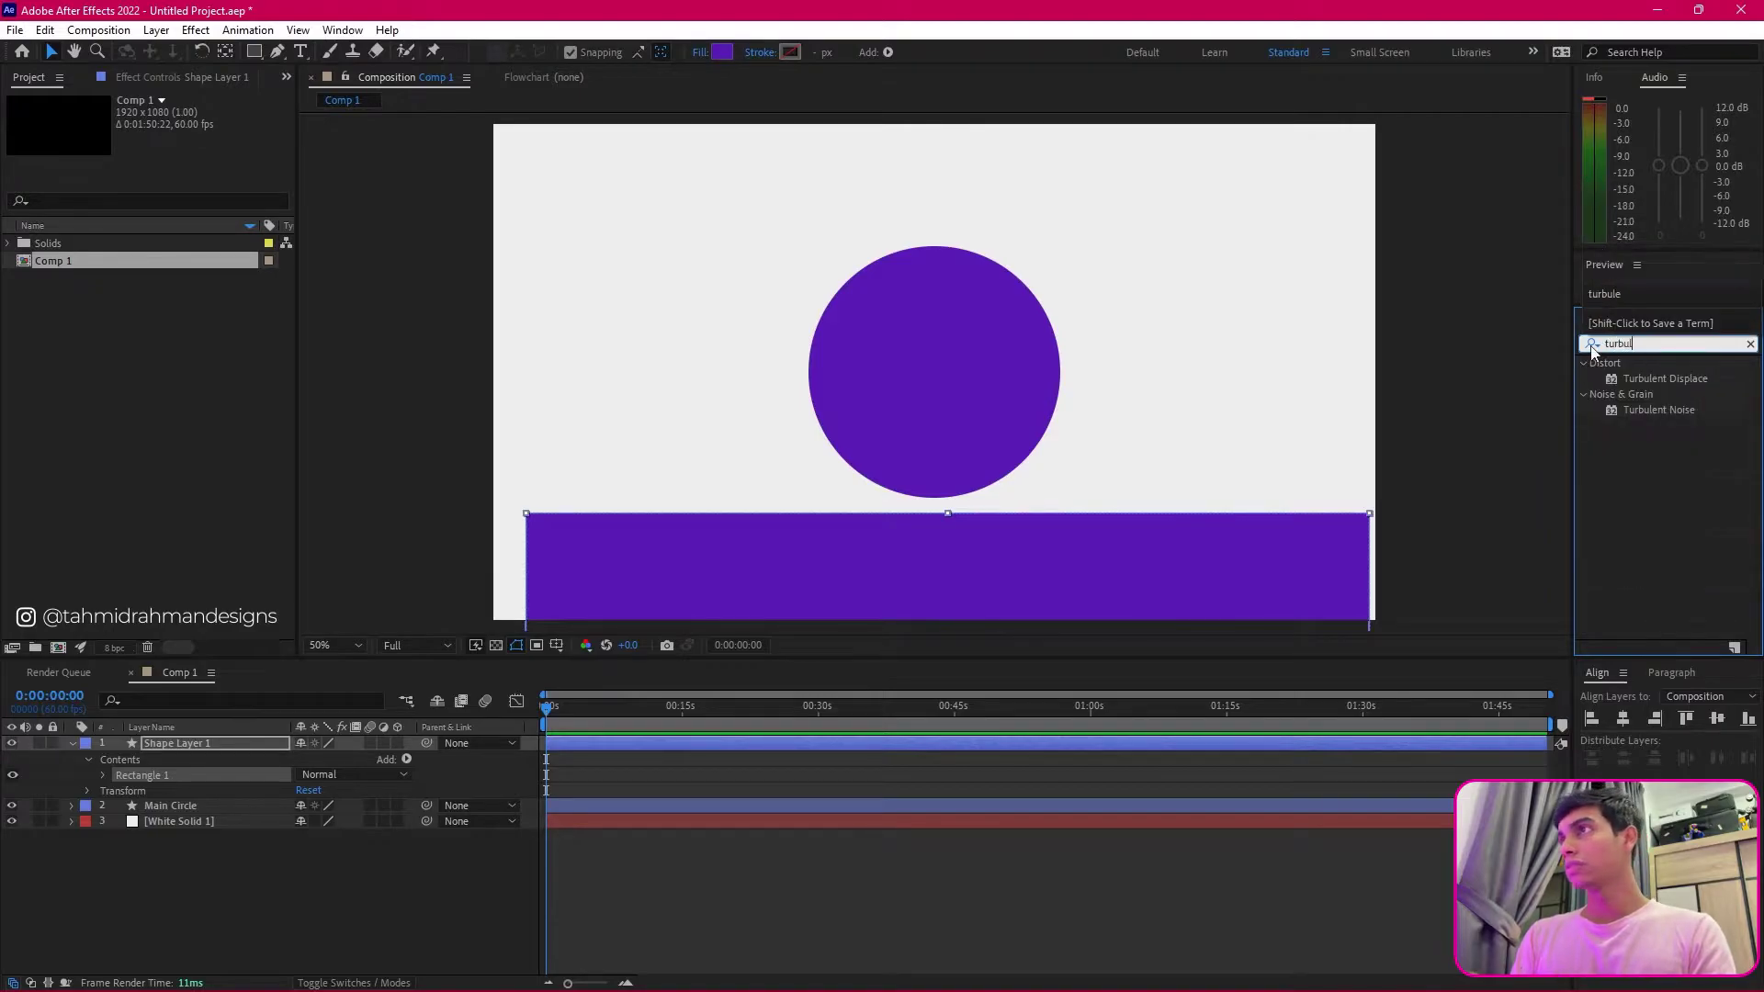
drag(1677, 369, 223, 741)
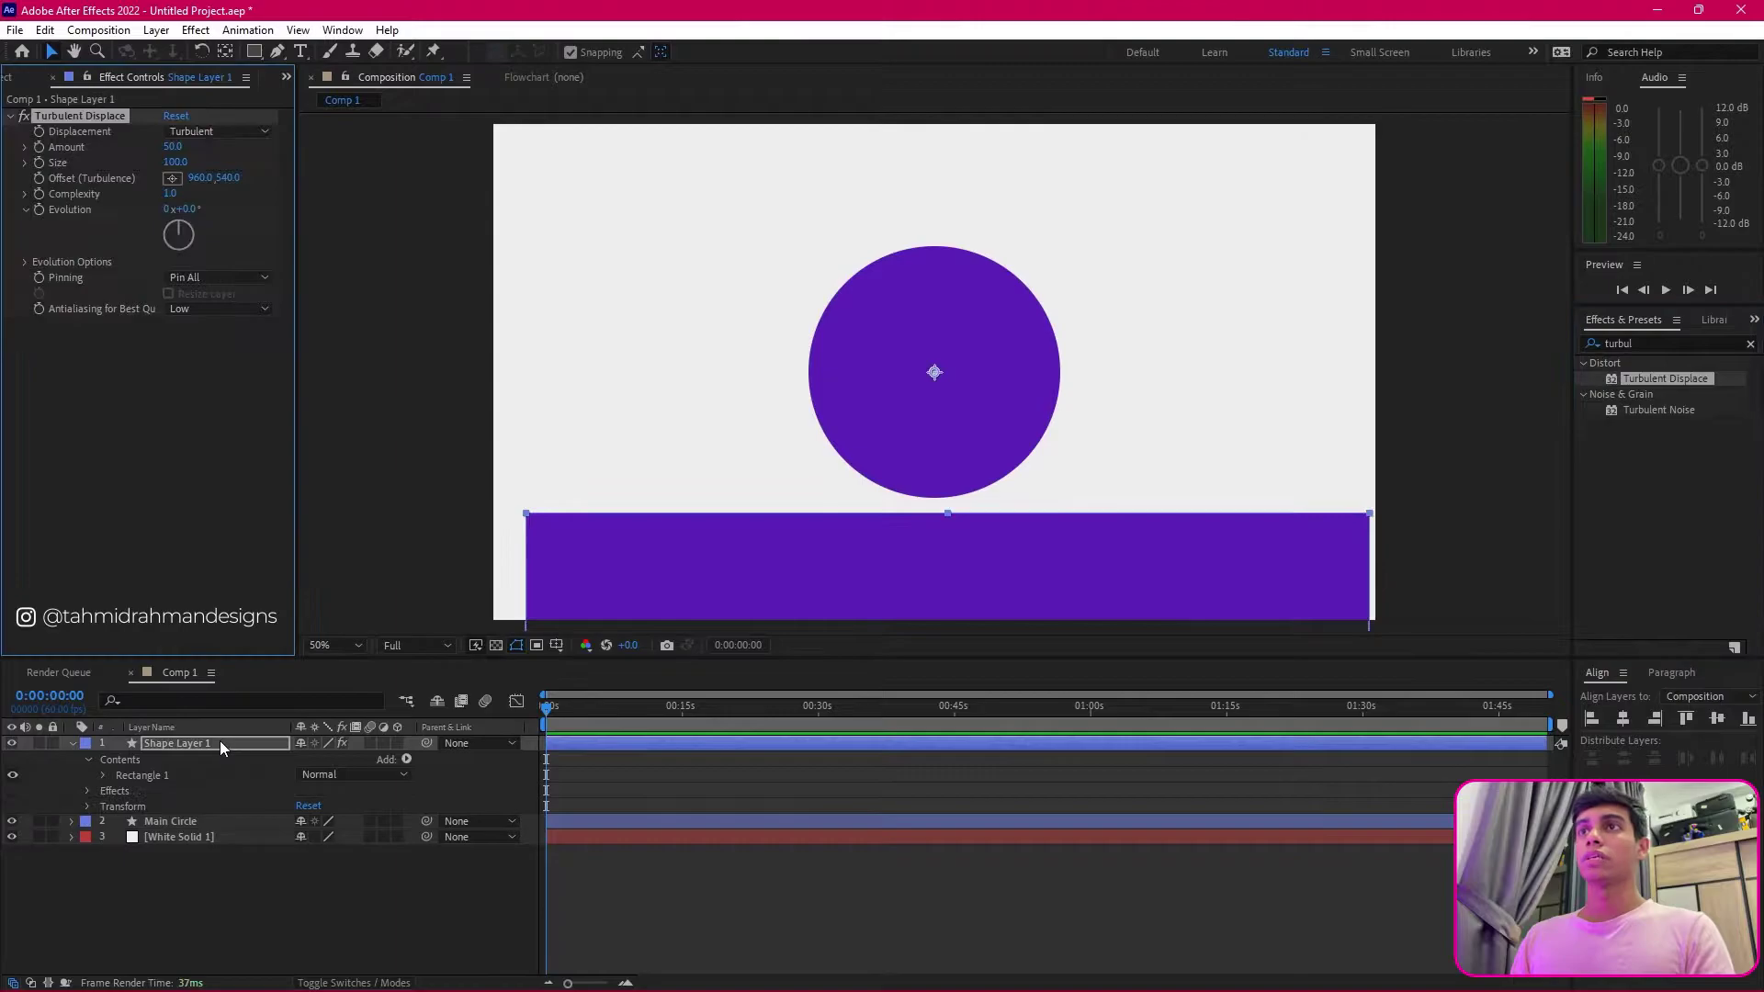
Step: Rename the rectangle layer to 'Liquid 1'
right_click(204, 743)
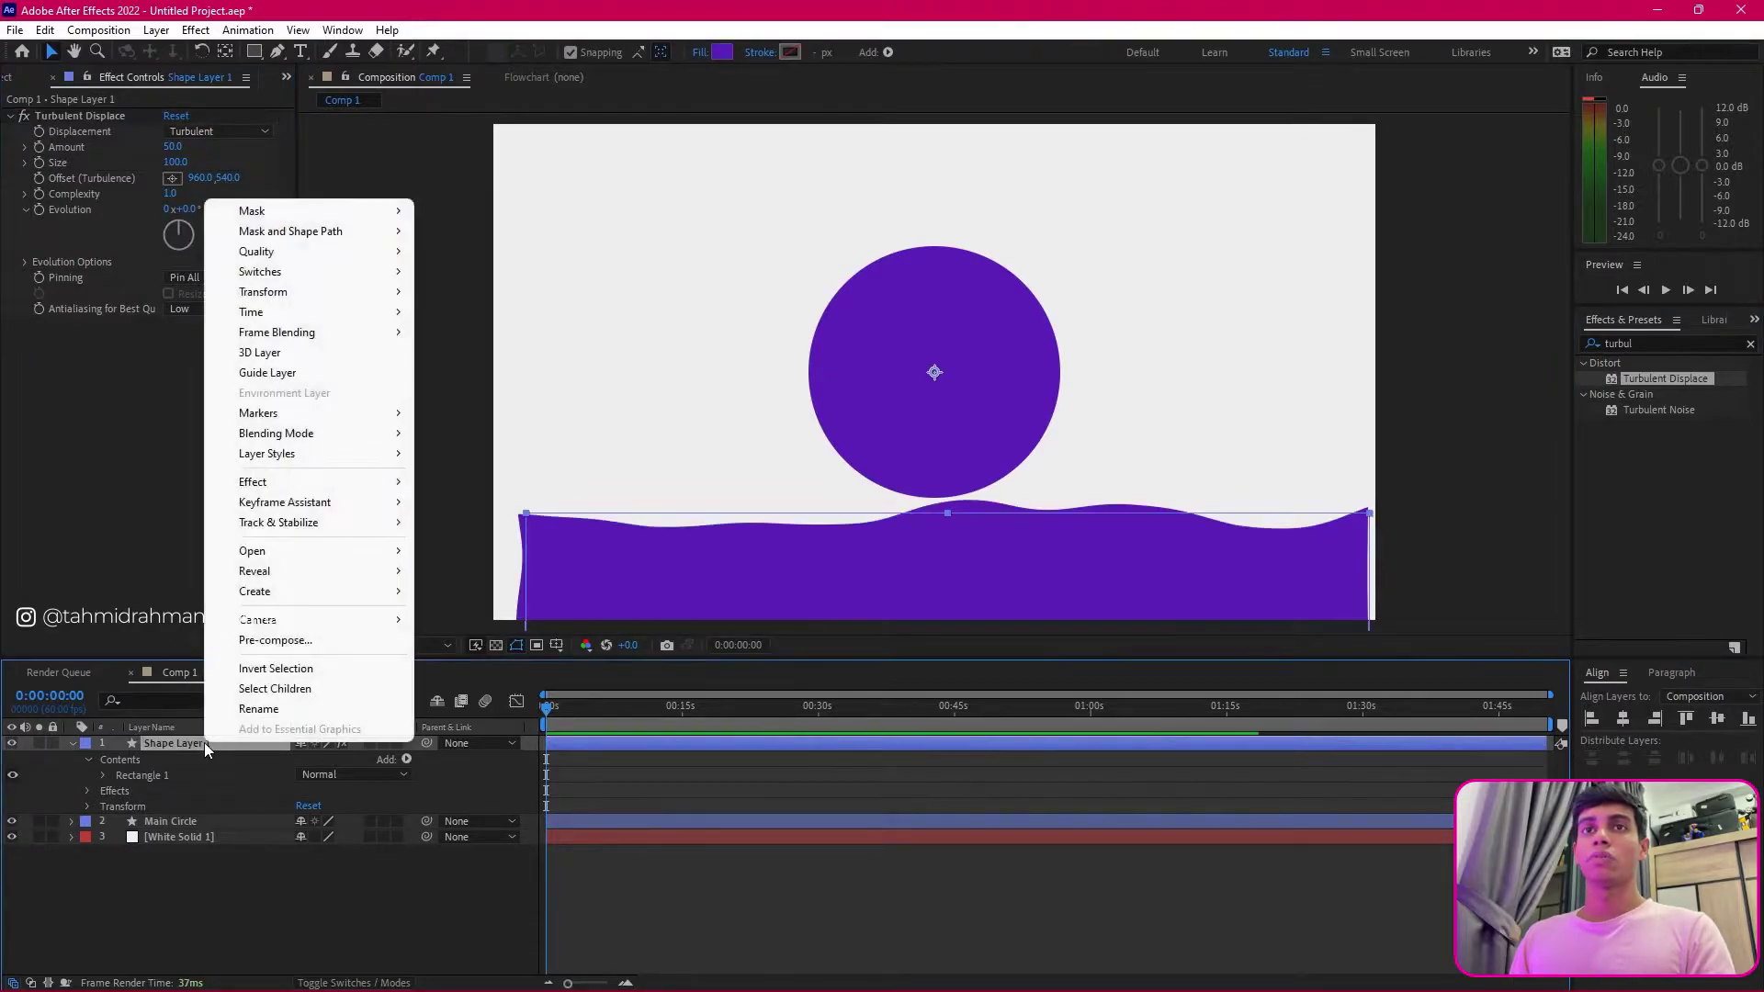
click(273, 715)
text(Liquid 1)
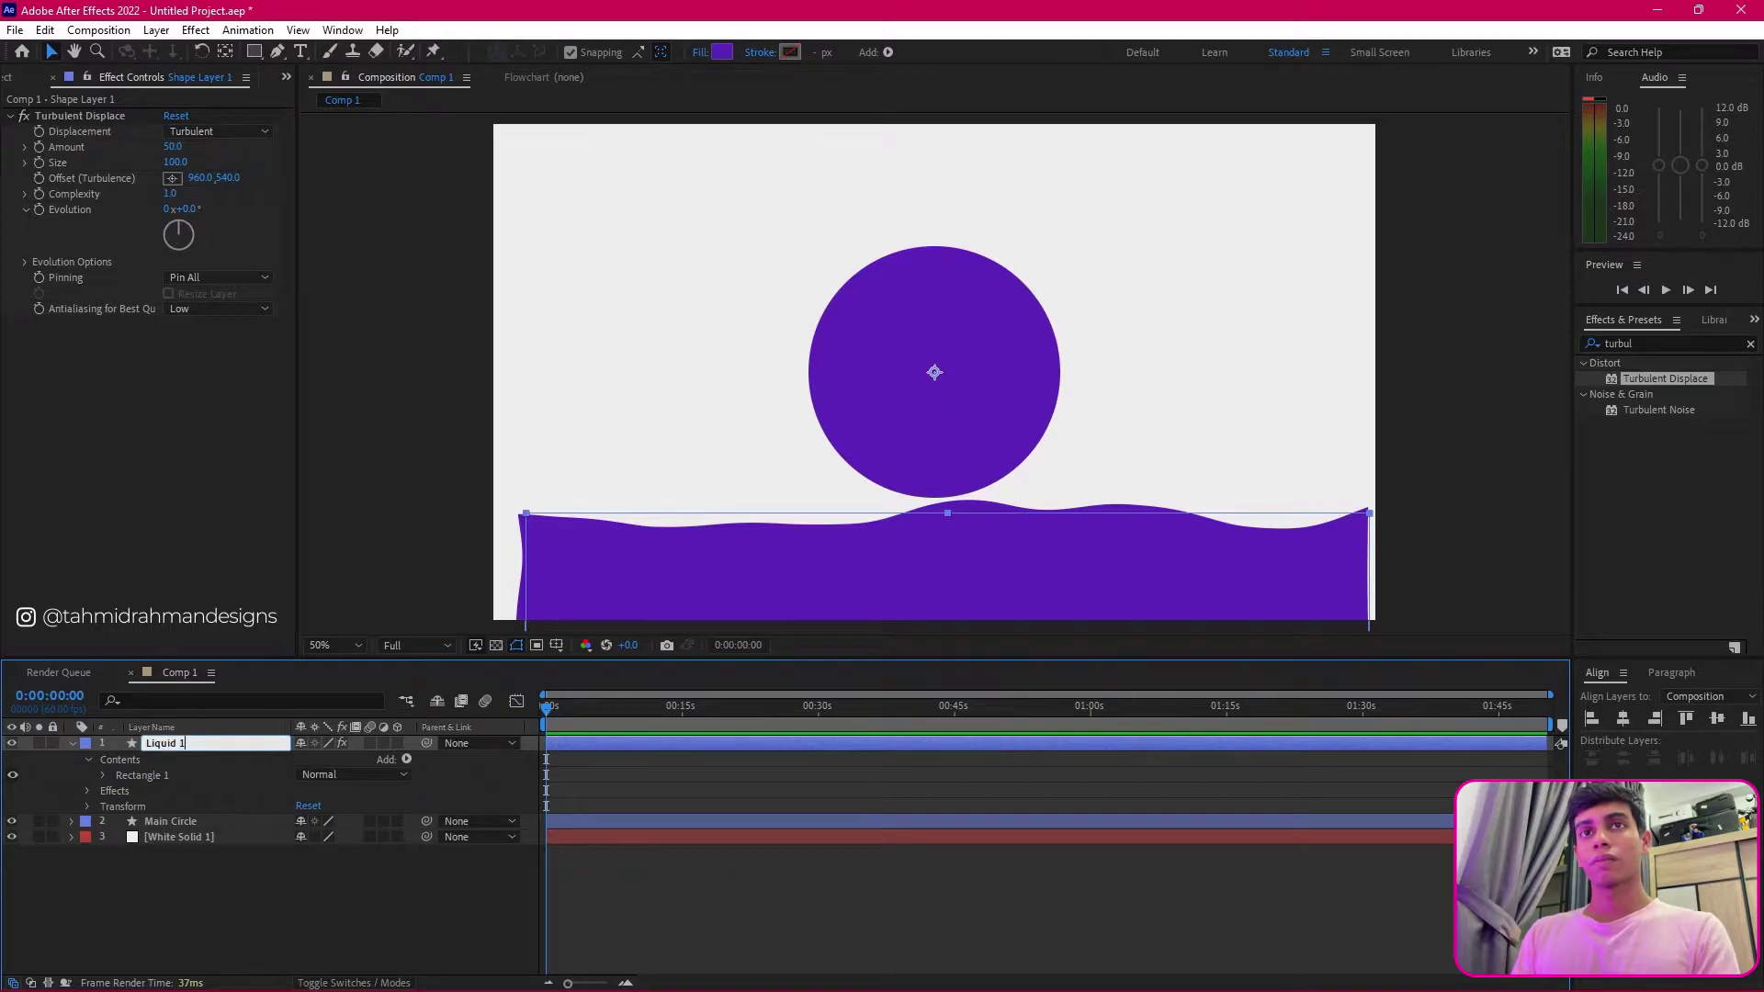
key(Return)
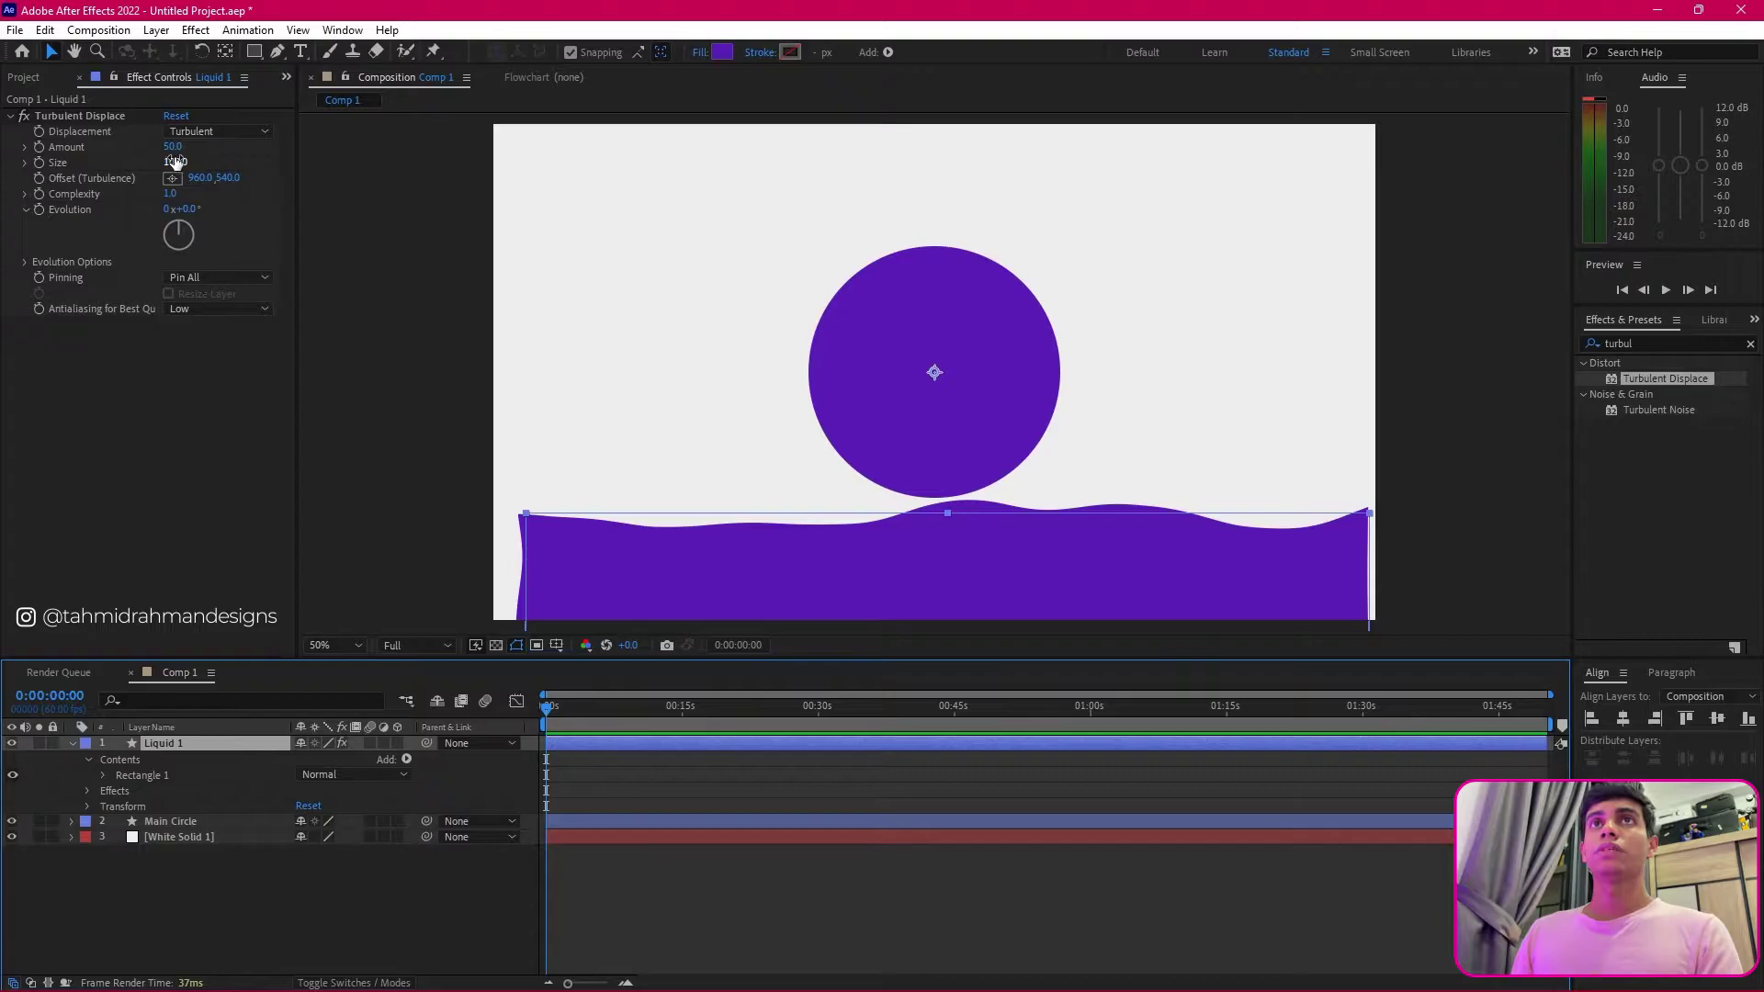
Step: Set Turbulent Displace to Twist with Amount 152 and Size 123, leaving Evolution unchanged
drag(178, 154, 196, 151)
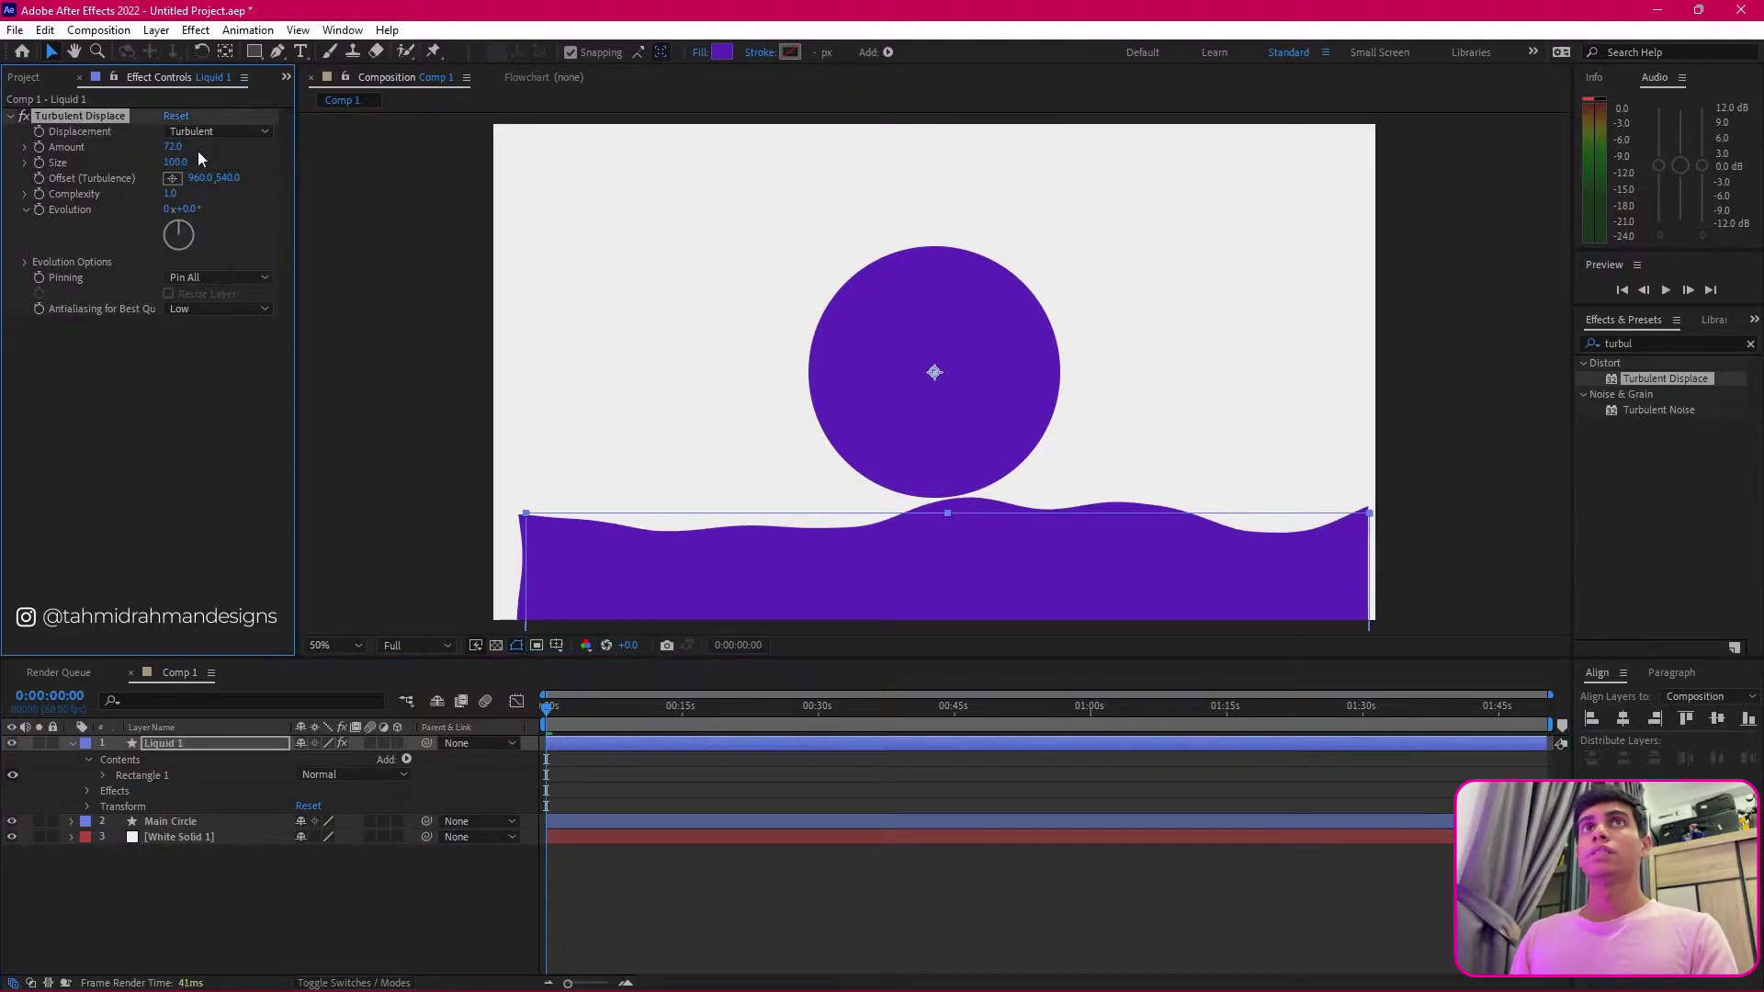
click(201, 134)
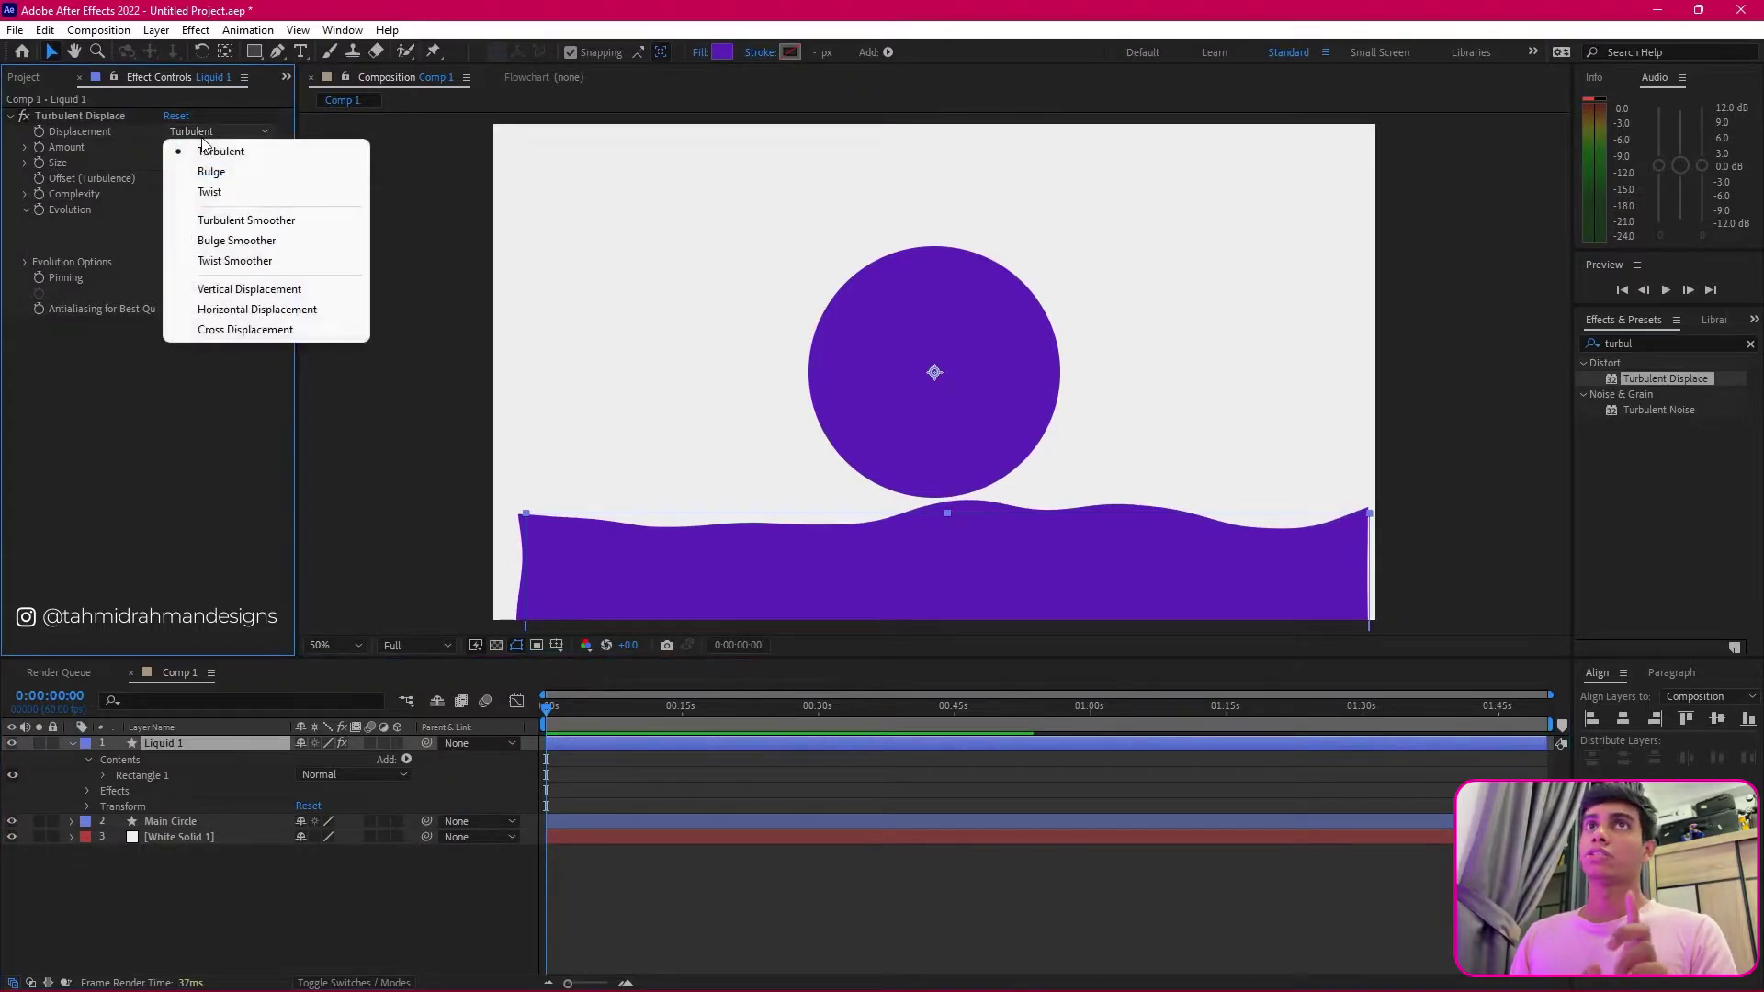
click(221, 192)
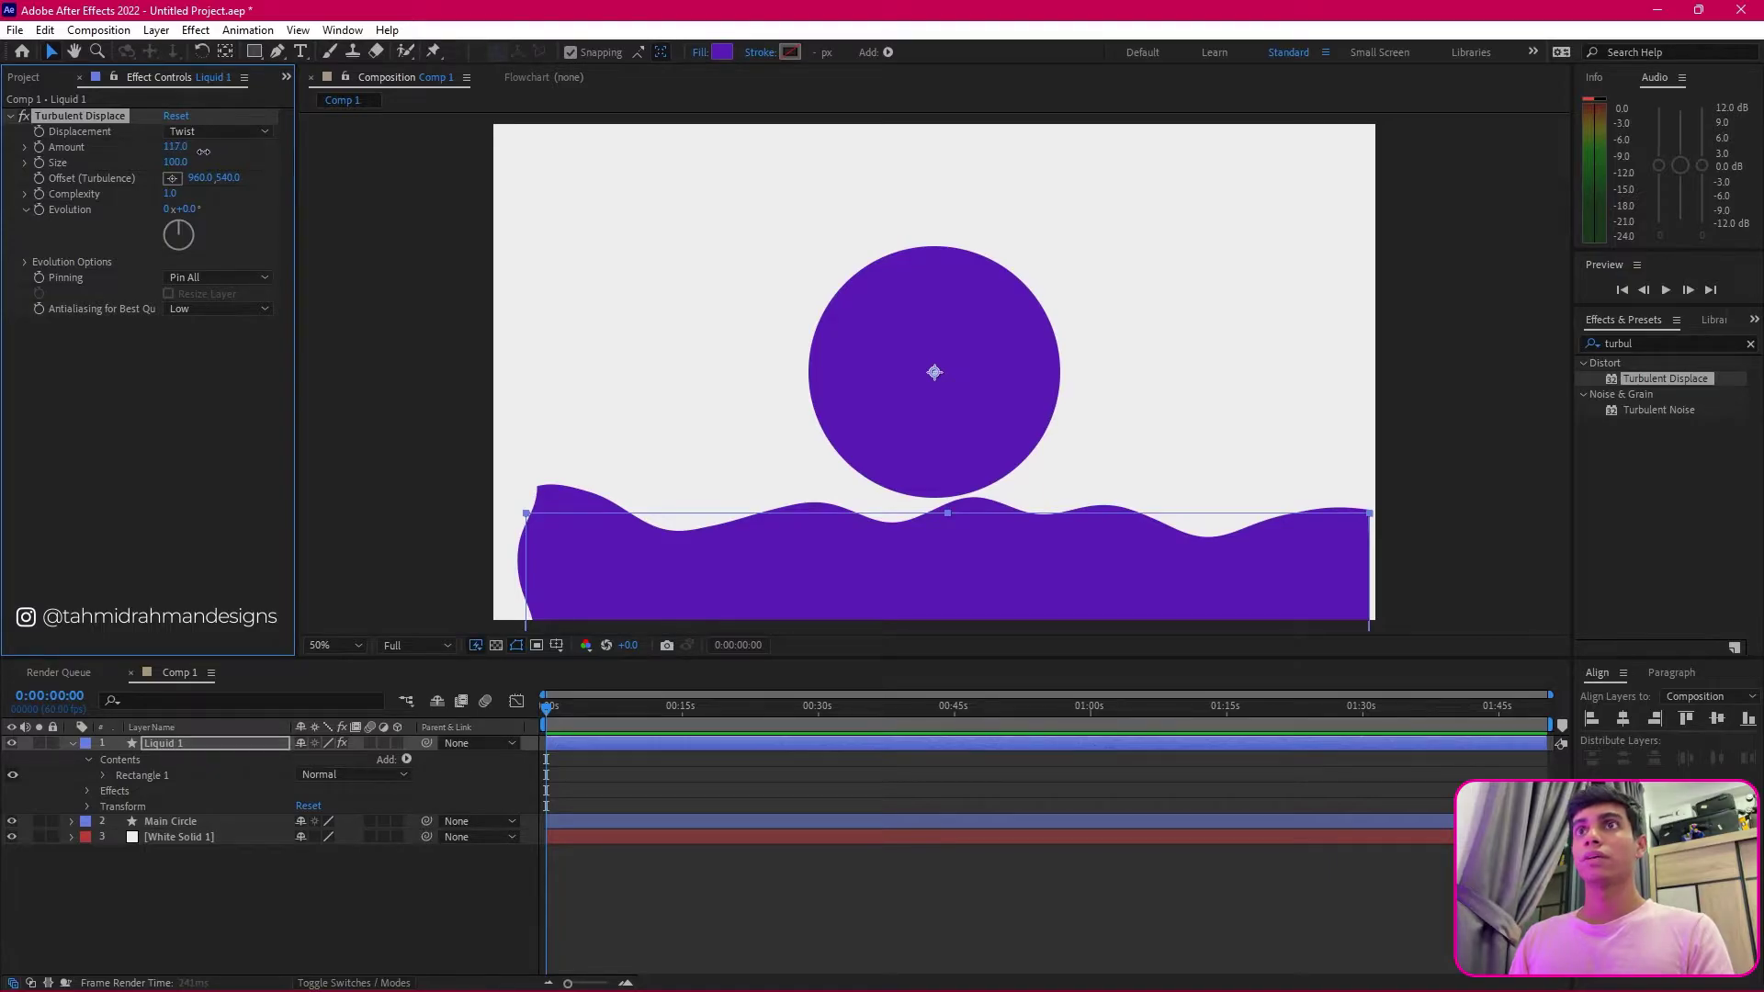
drag(208, 150, 235, 144)
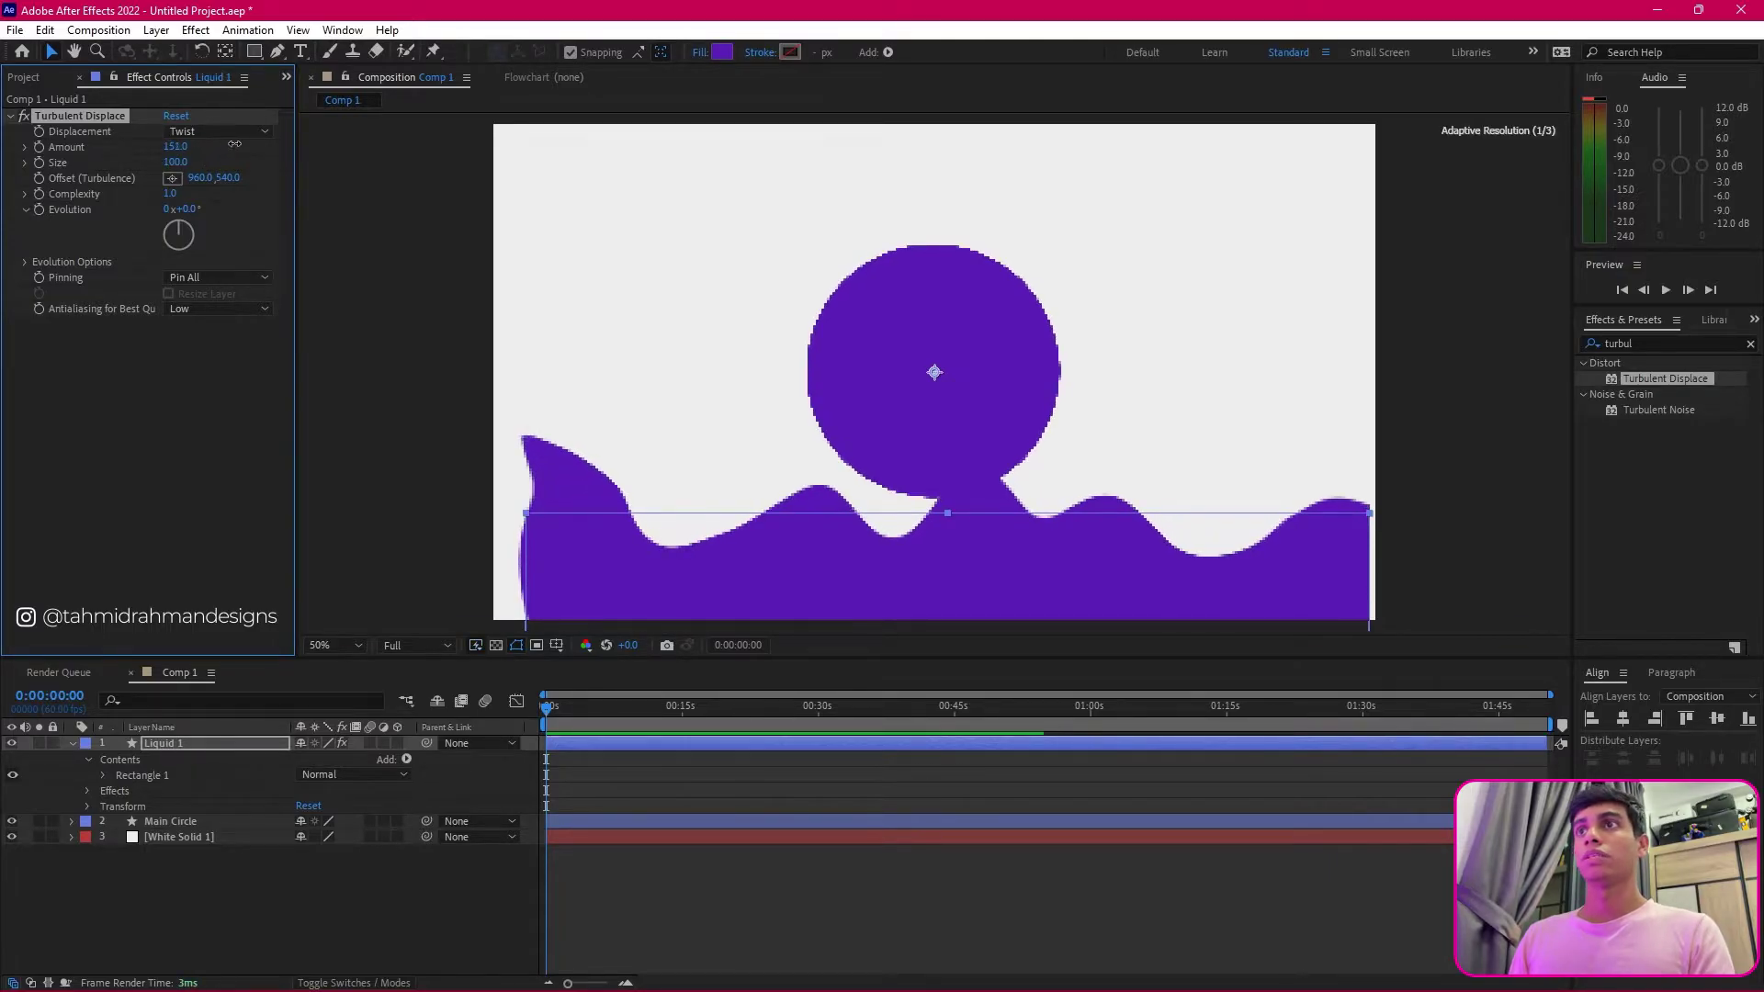
drag(1023, 592, 1051, 374)
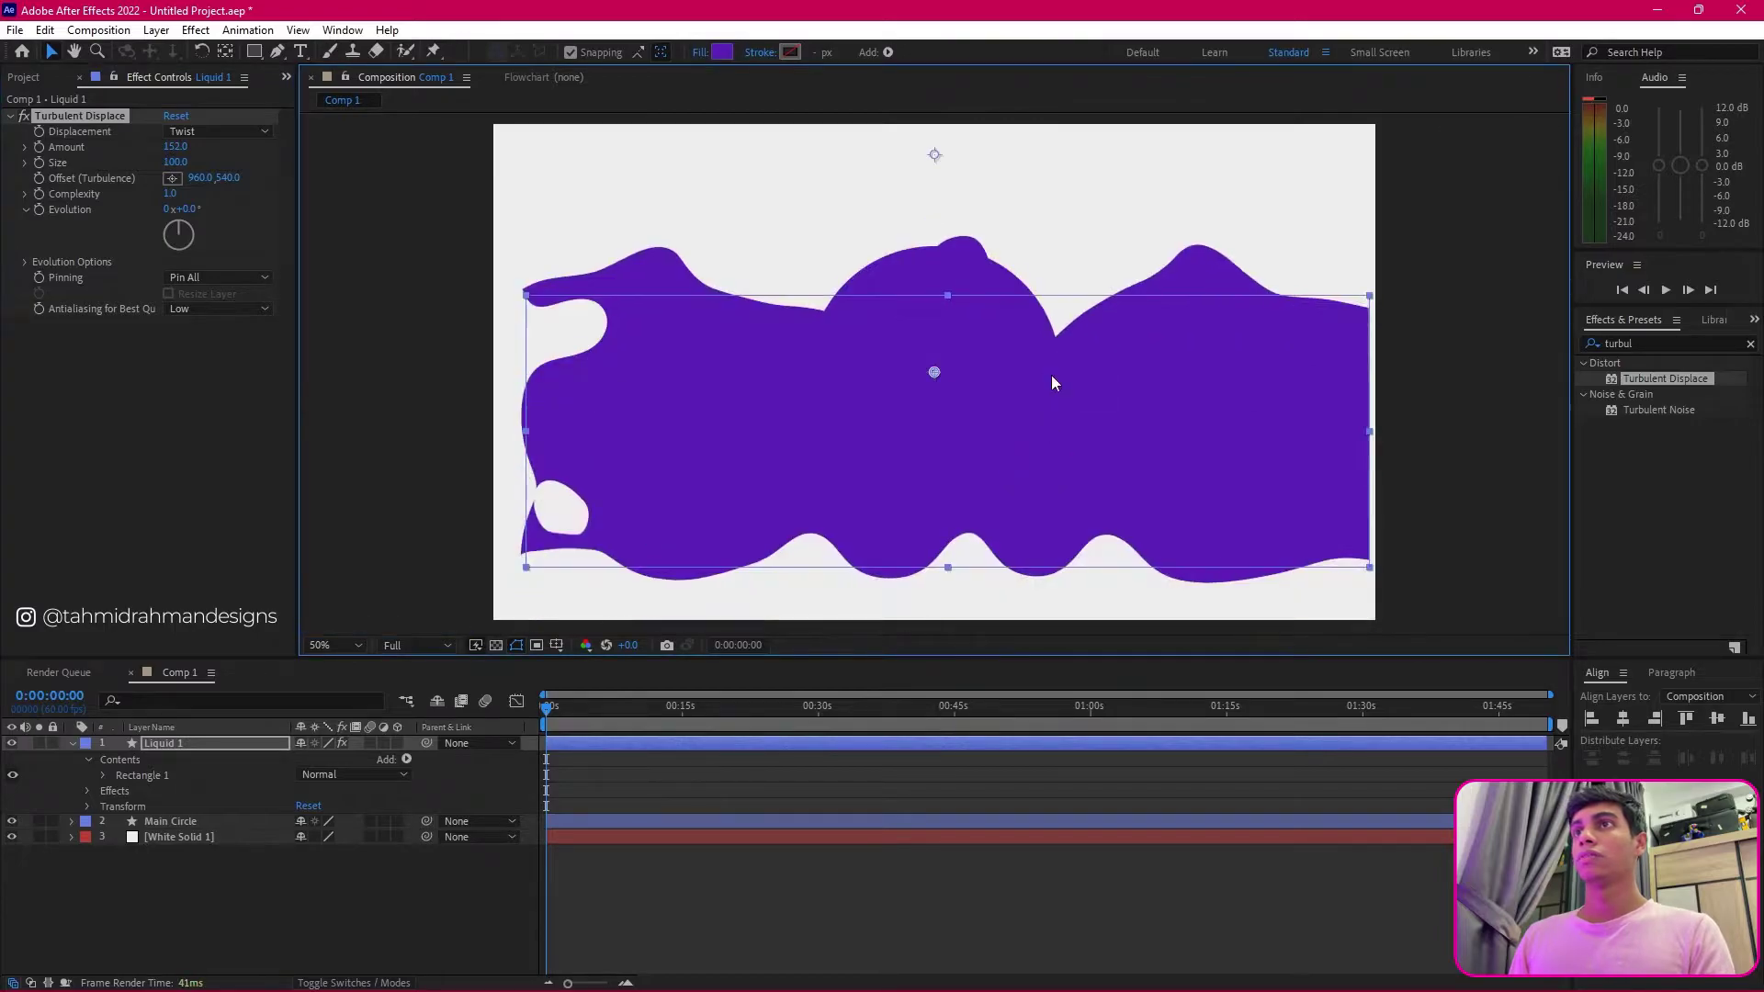
key(ctrl+z)
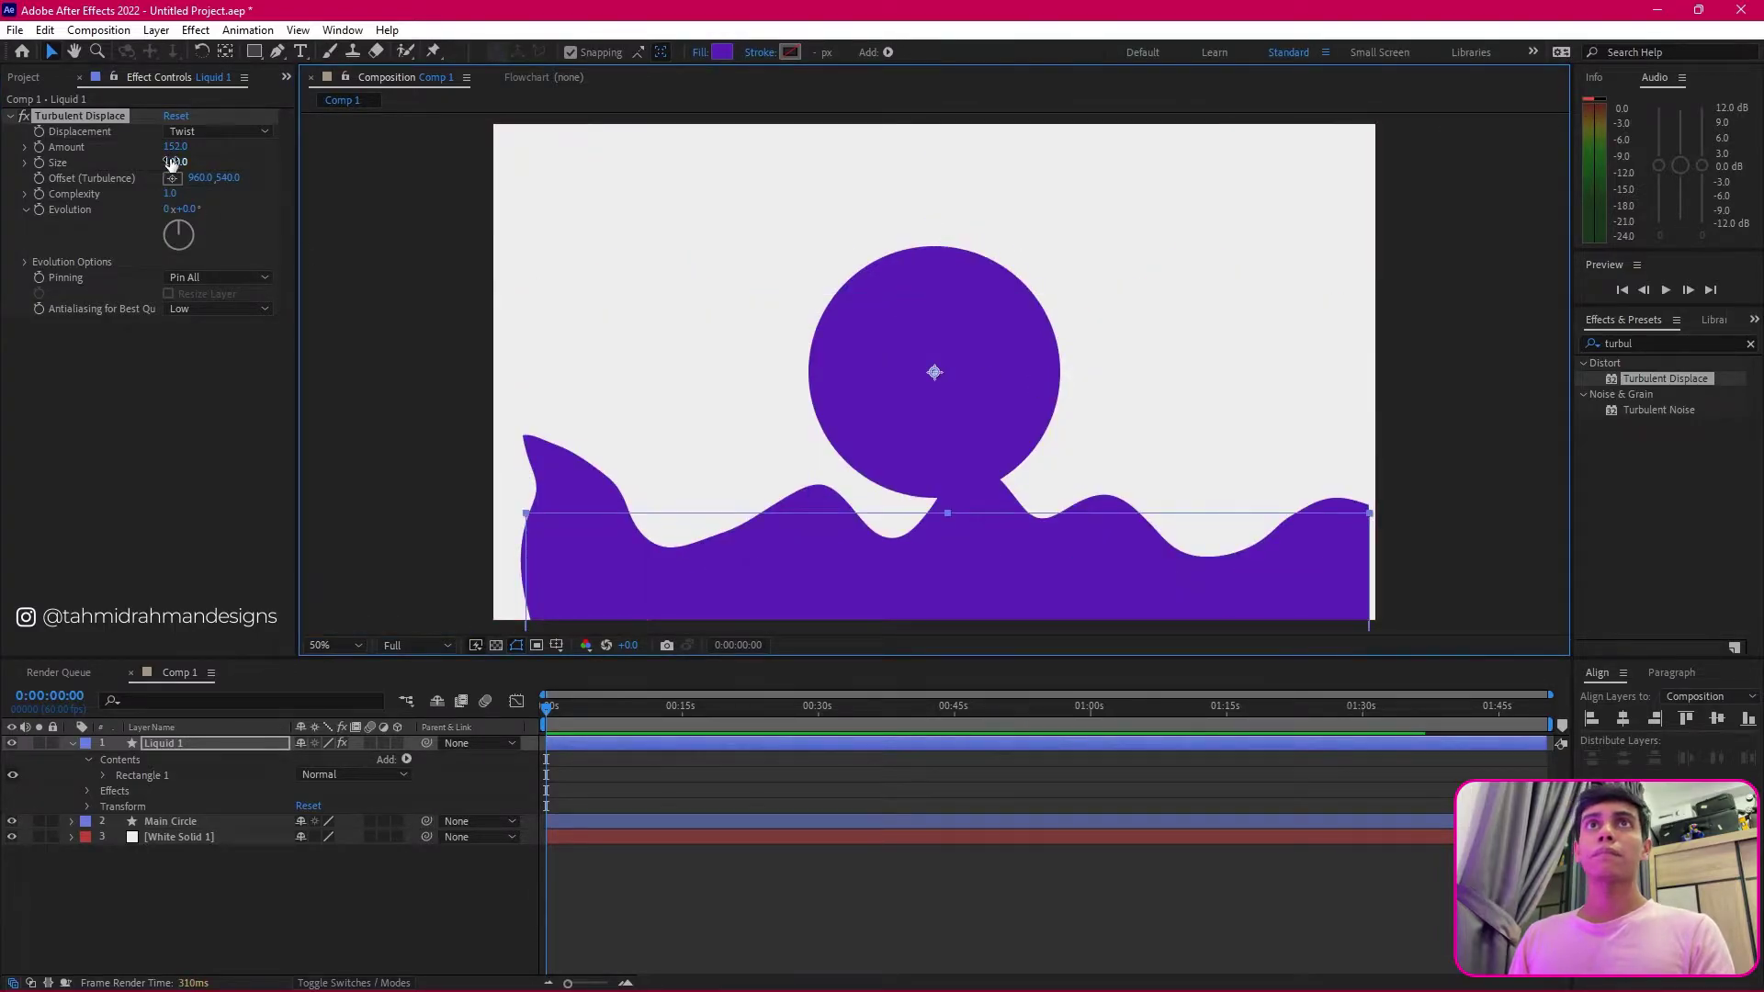
drag(177, 163, 267, 230)
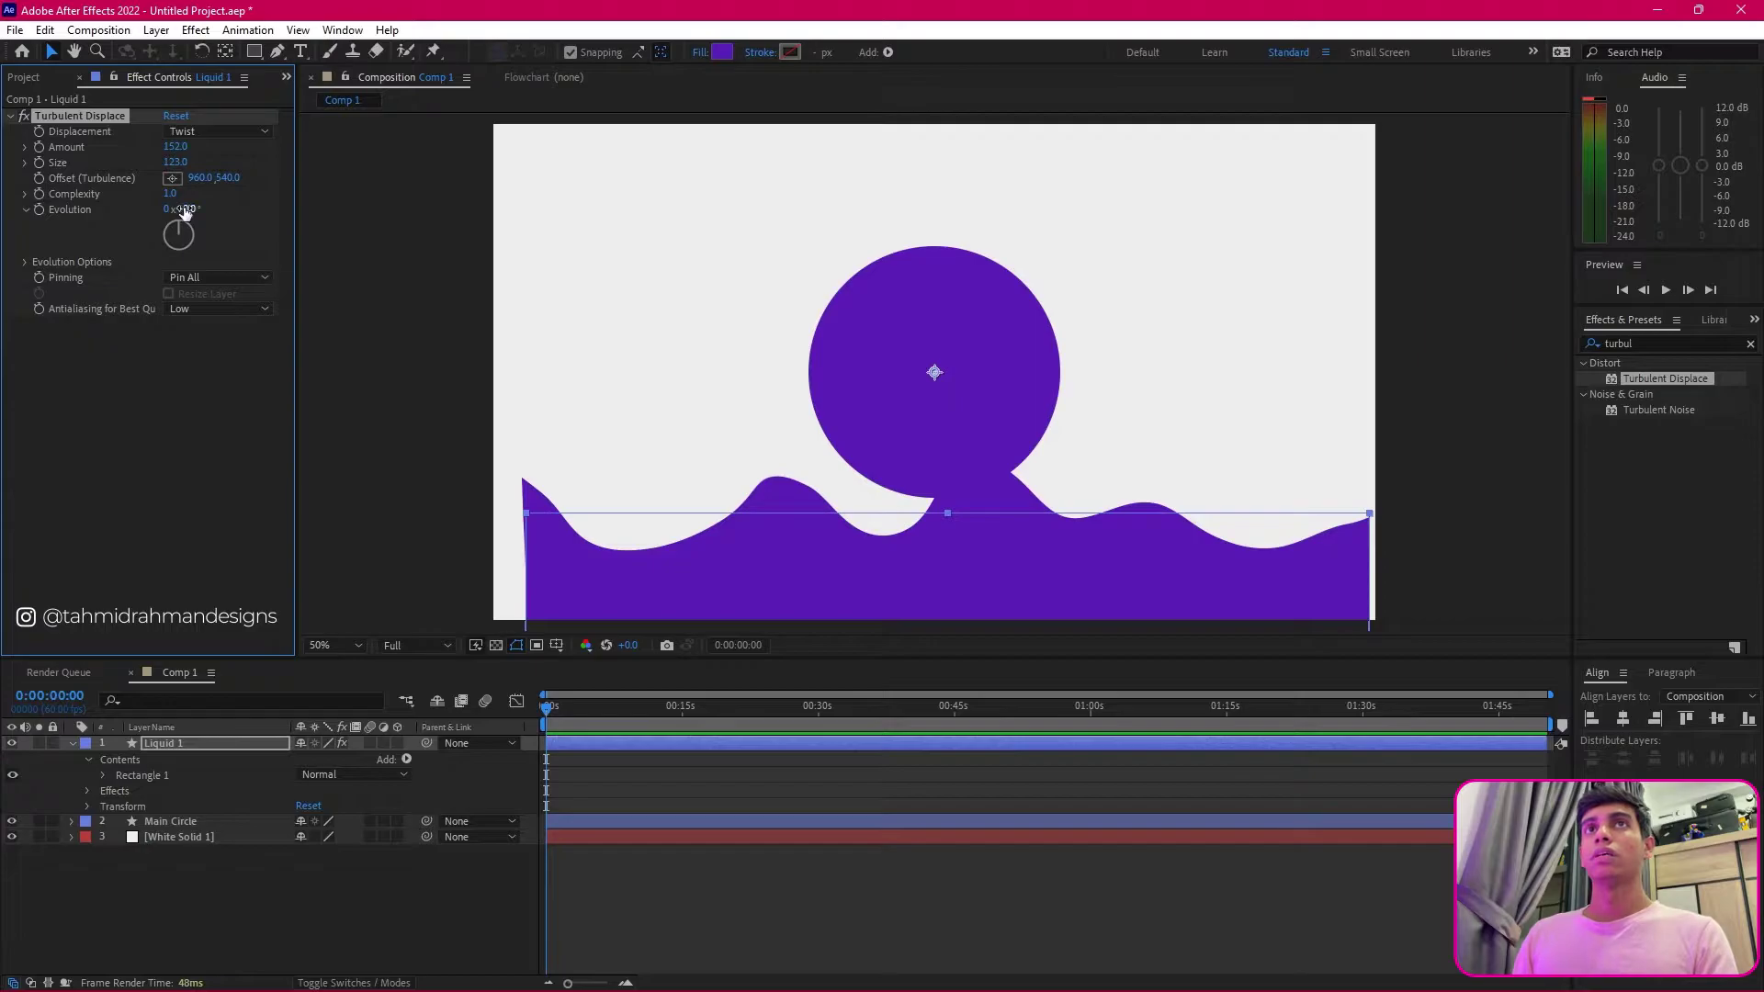
drag(184, 208, 467, 222)
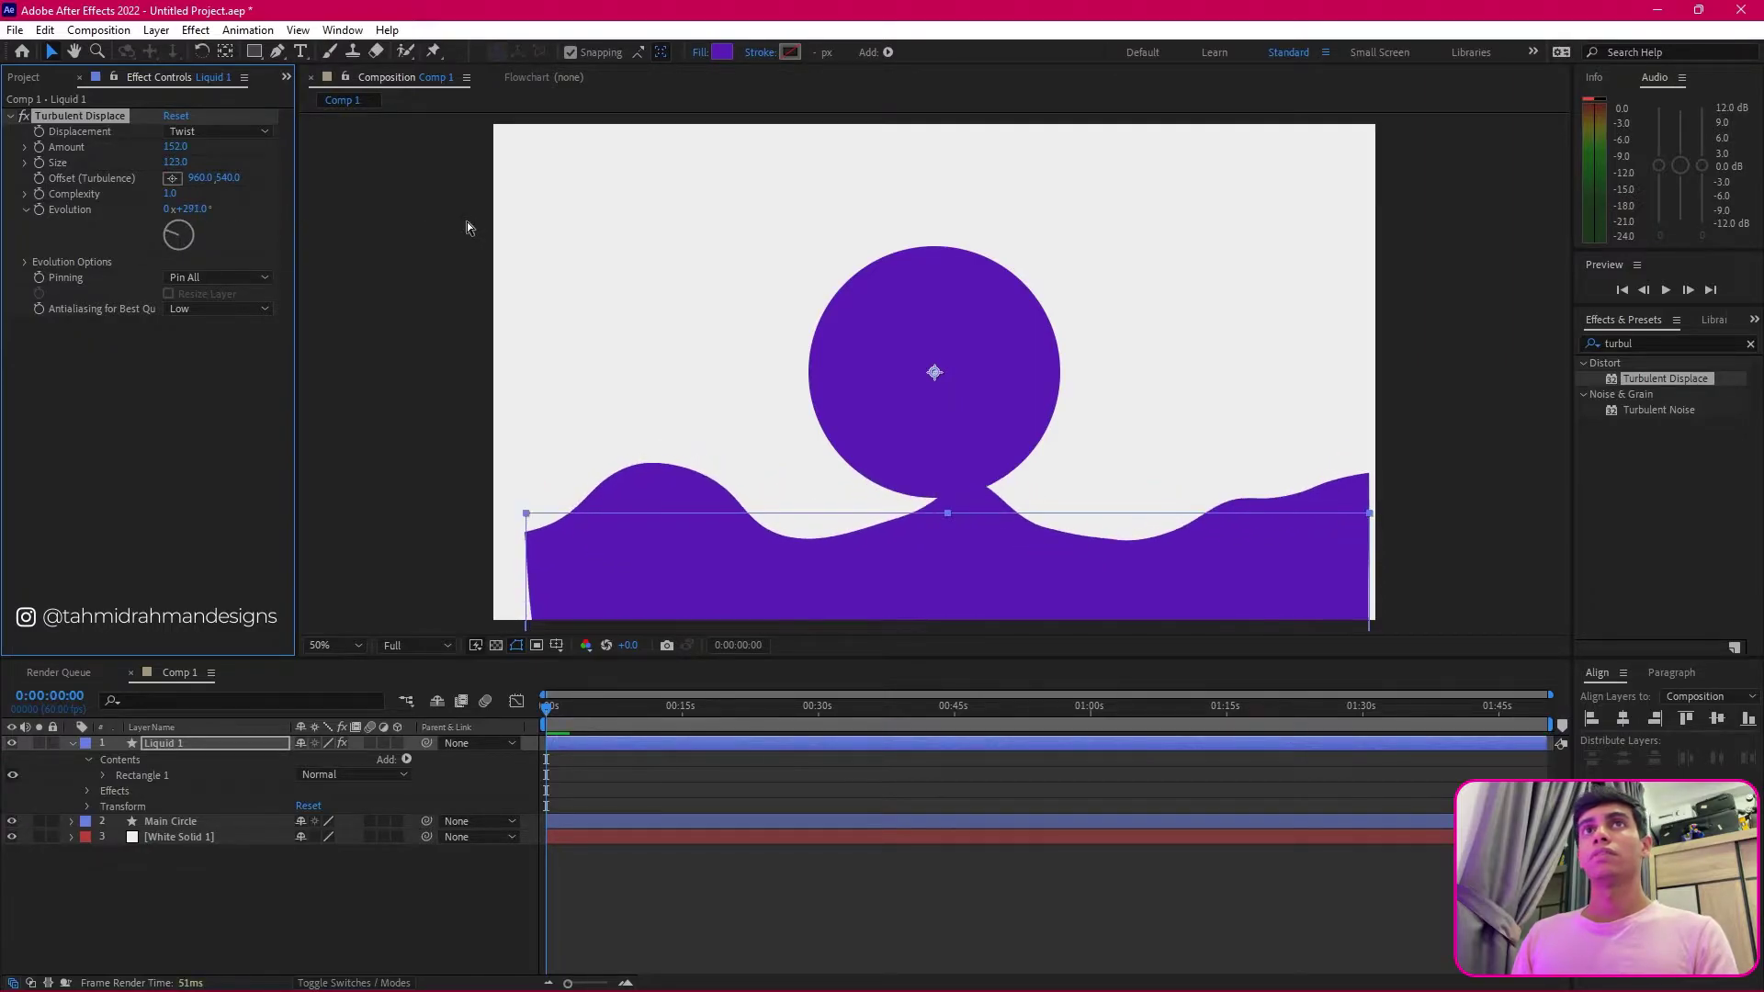
key(ctrl+z)
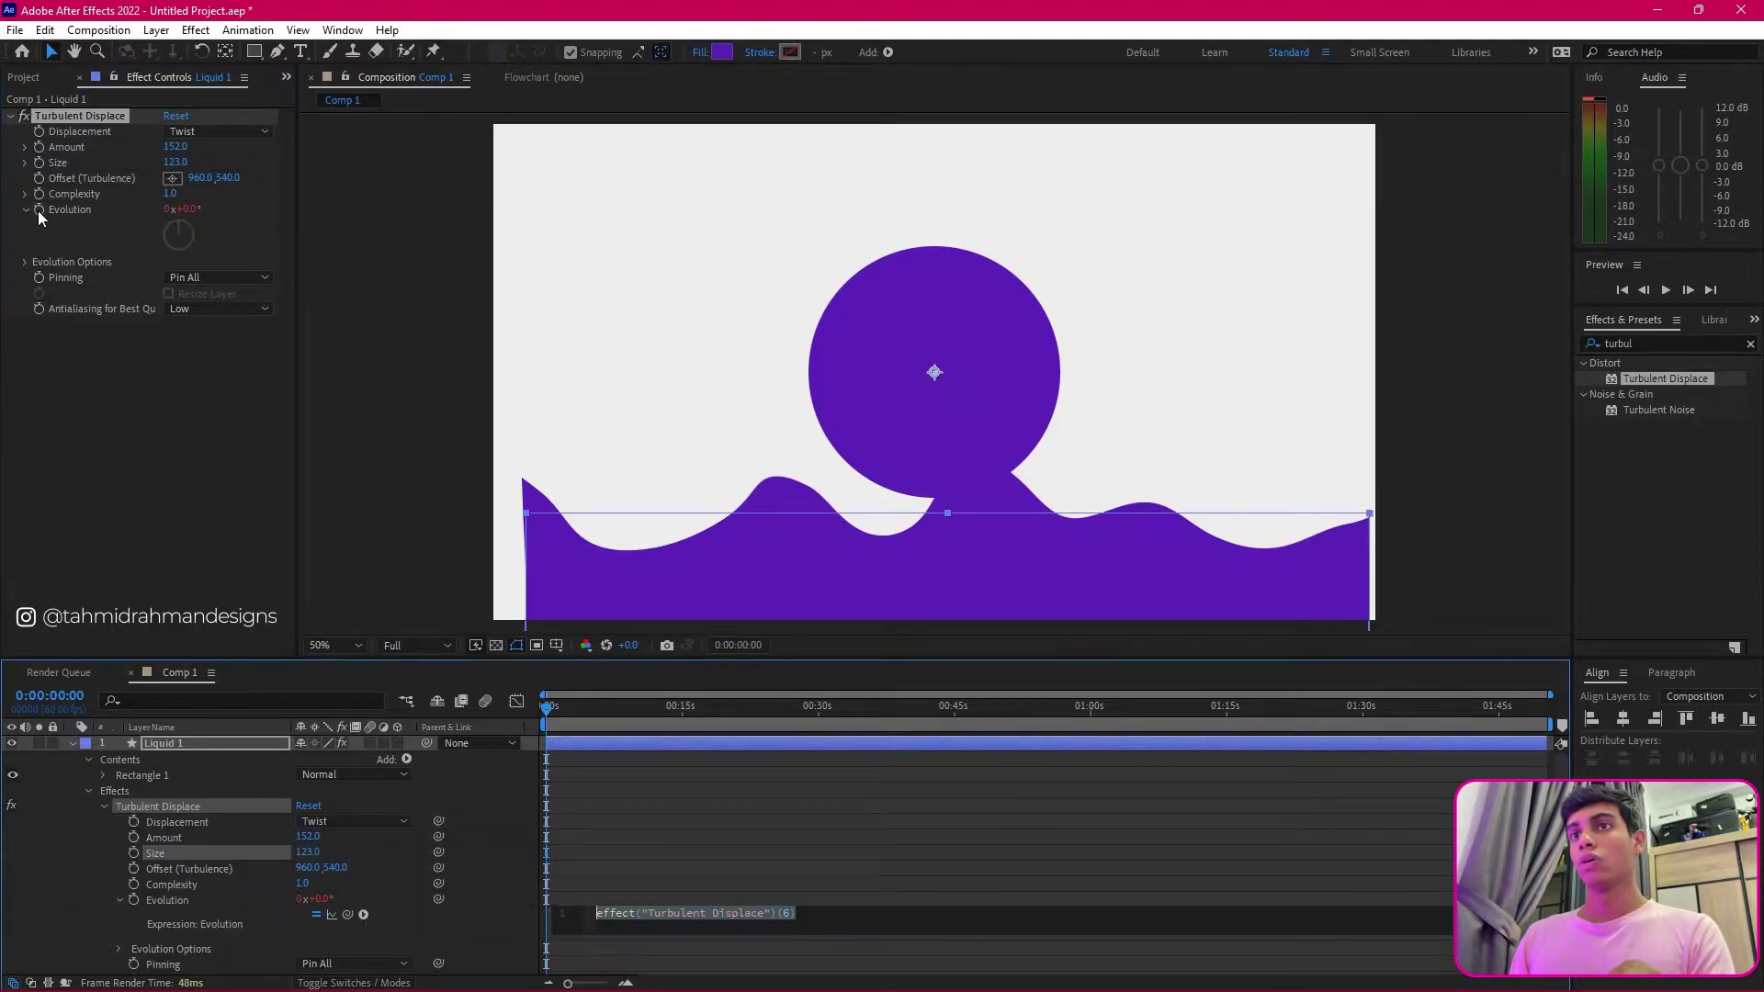
Step: Enter the Evolution expression time * 200, scrub to preview the moving waves, and select Liquid 1
text(ti)
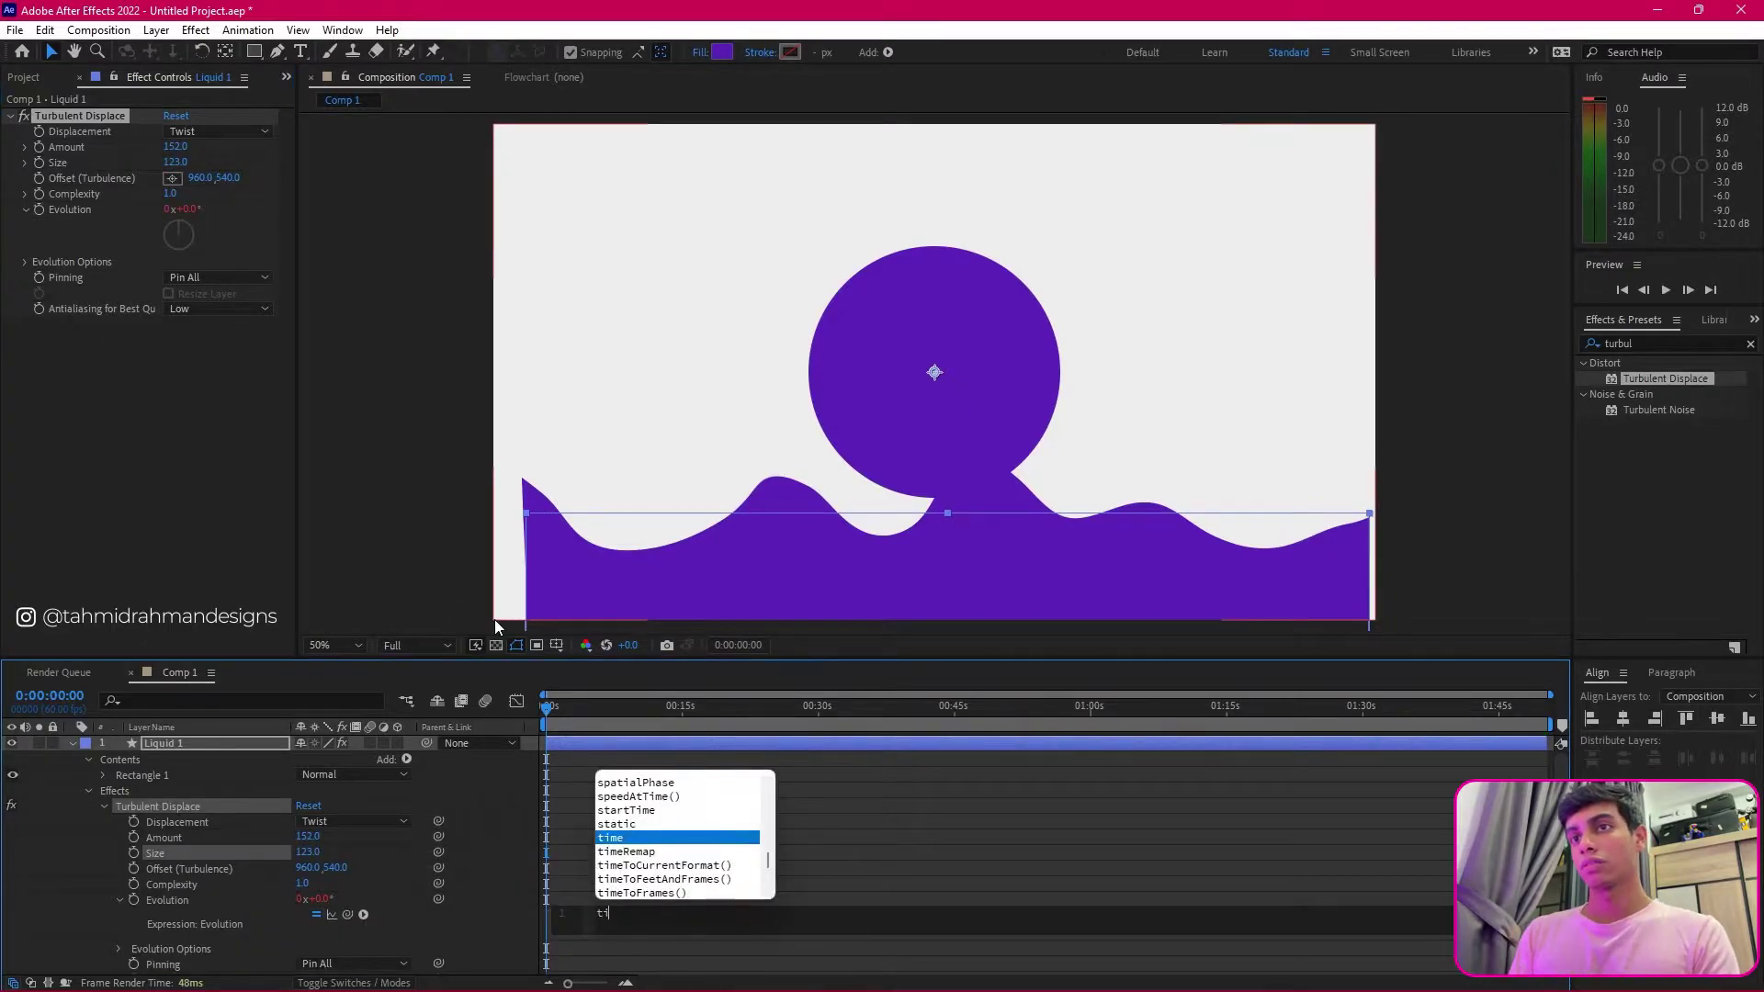
text(me * 200)
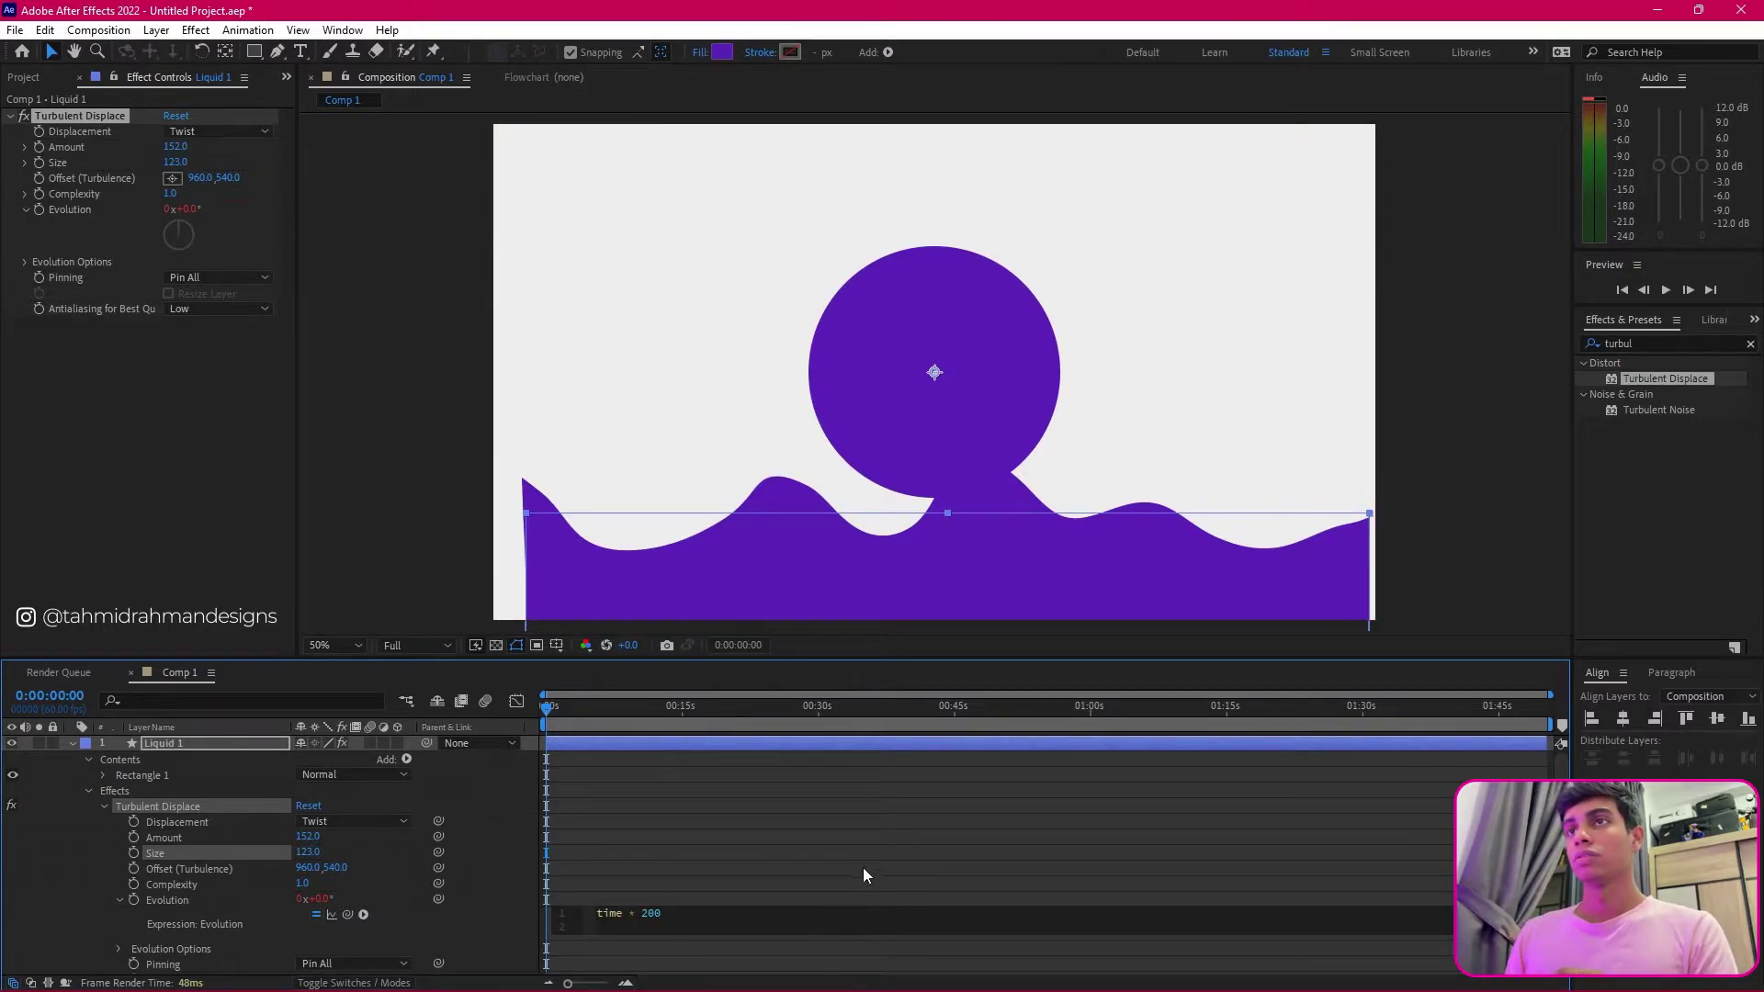
click(861, 867)
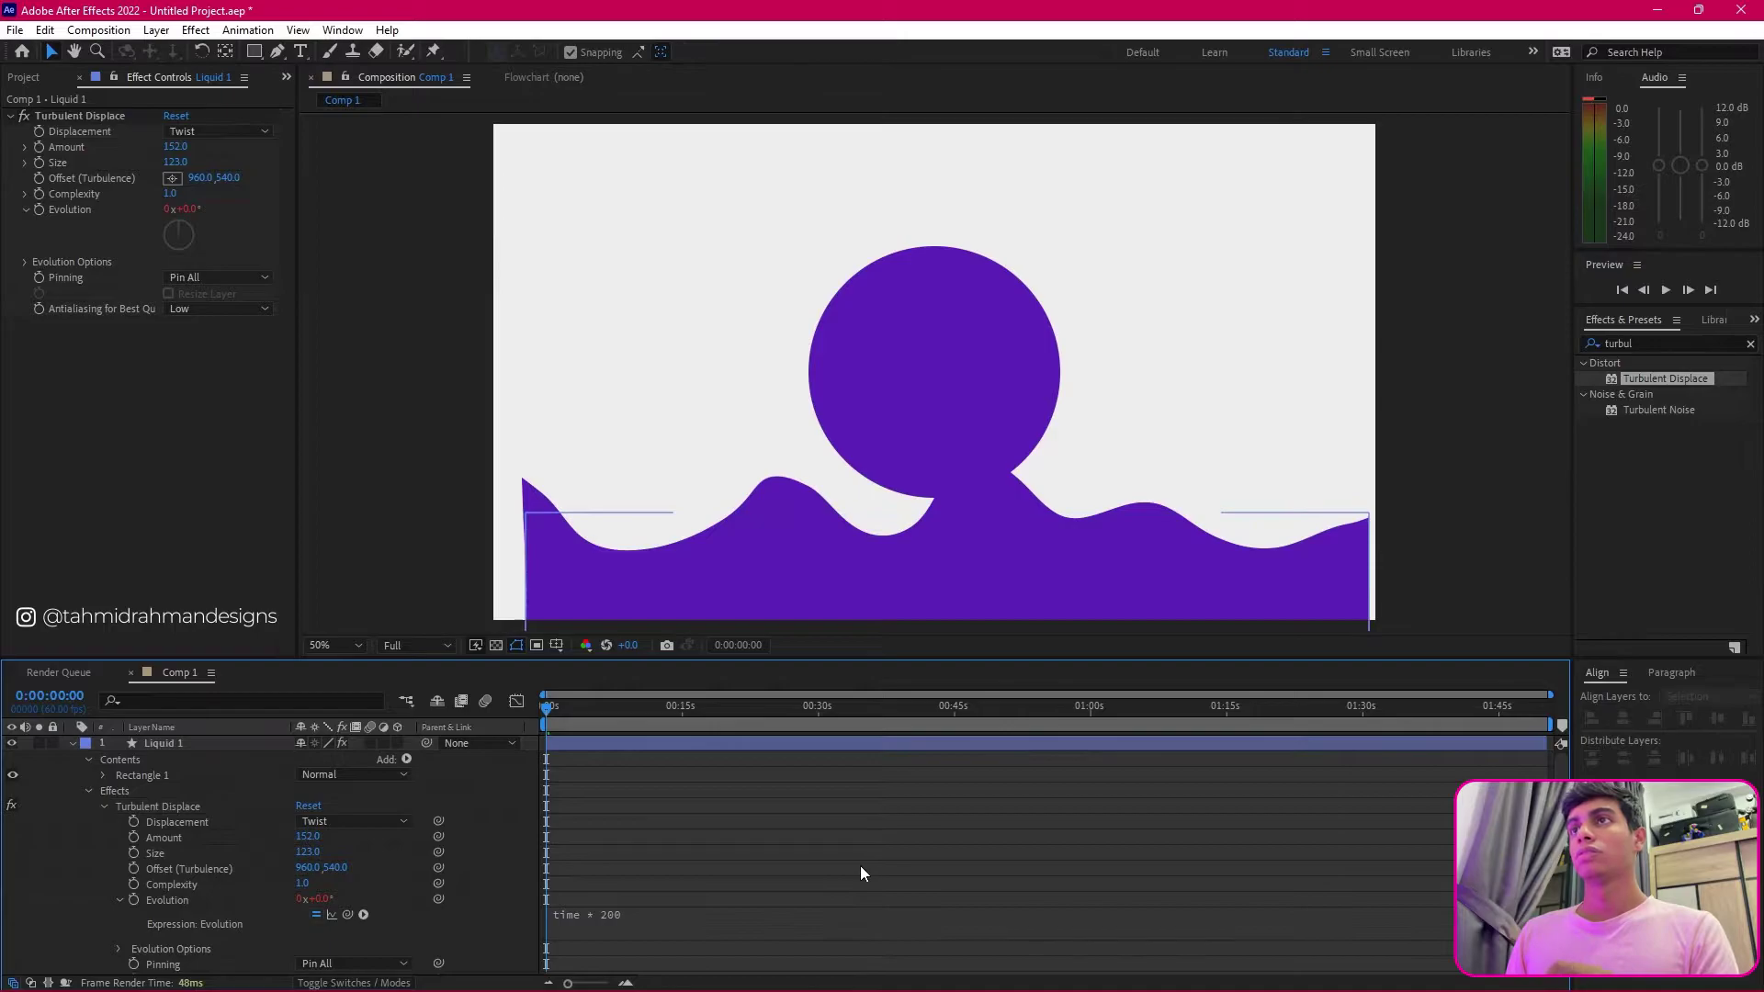
drag(557, 715, 498, 736)
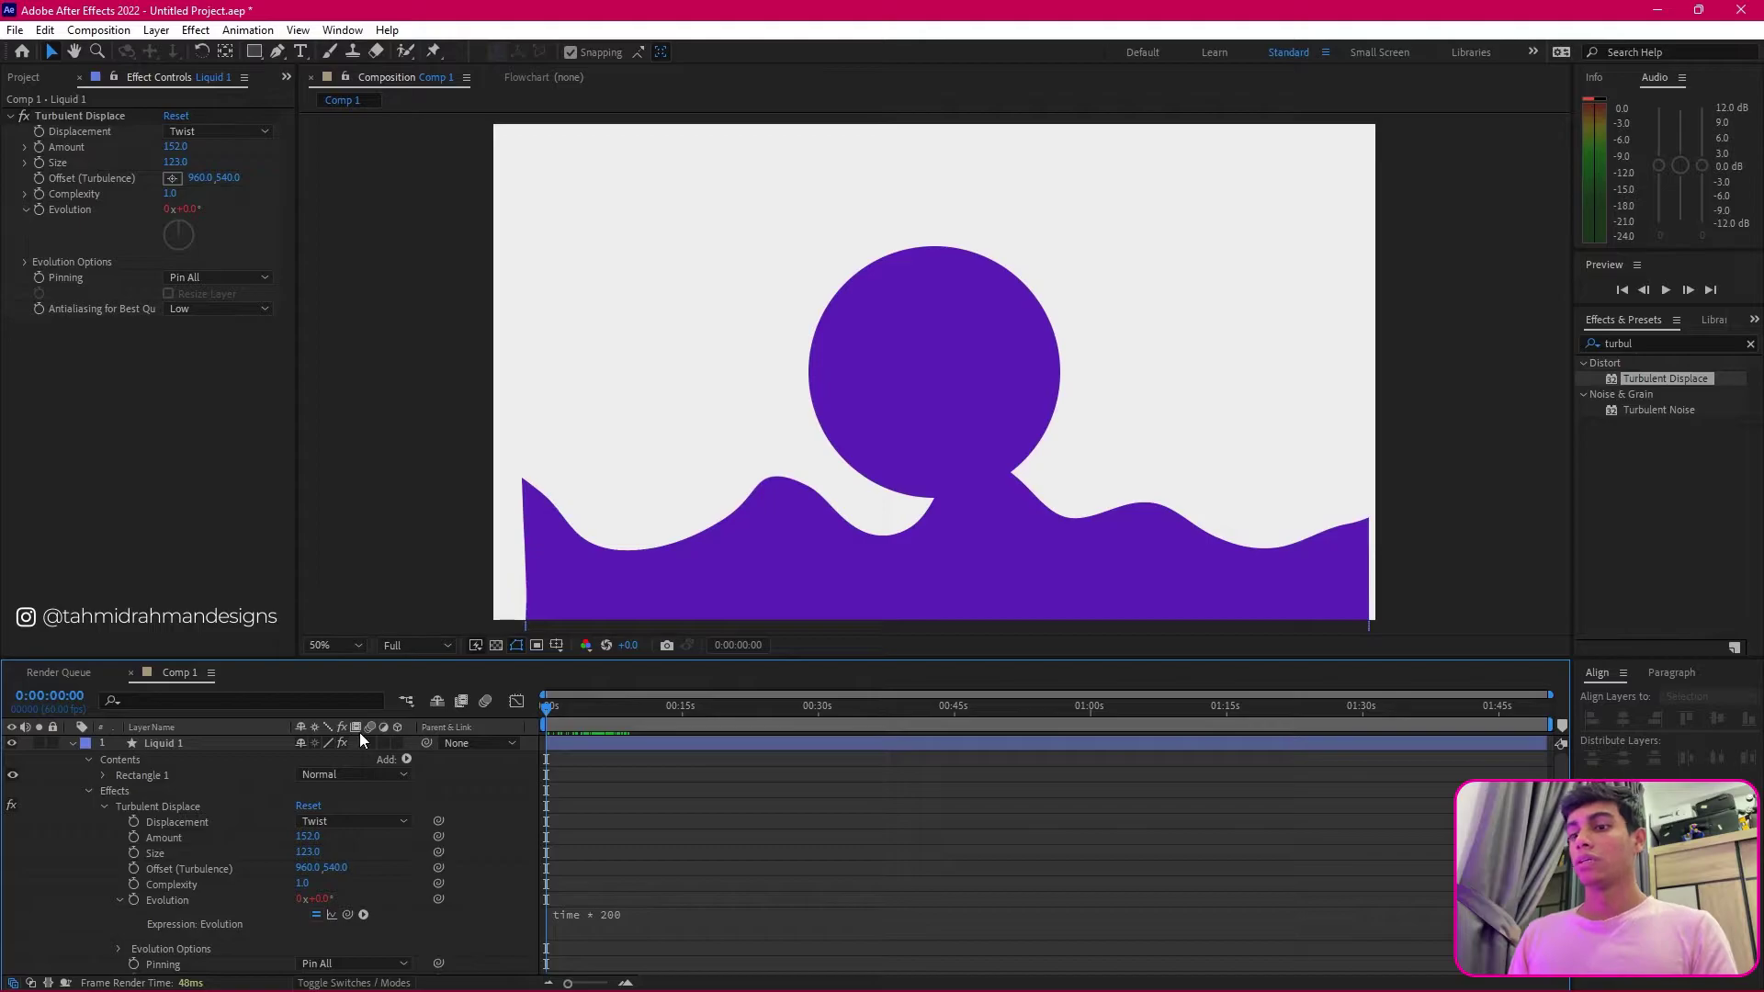
click(235, 744)
Step: Keyframe Liquid 1's Position from the frame bottom at 0 s to near the top at 10 s
key(p)
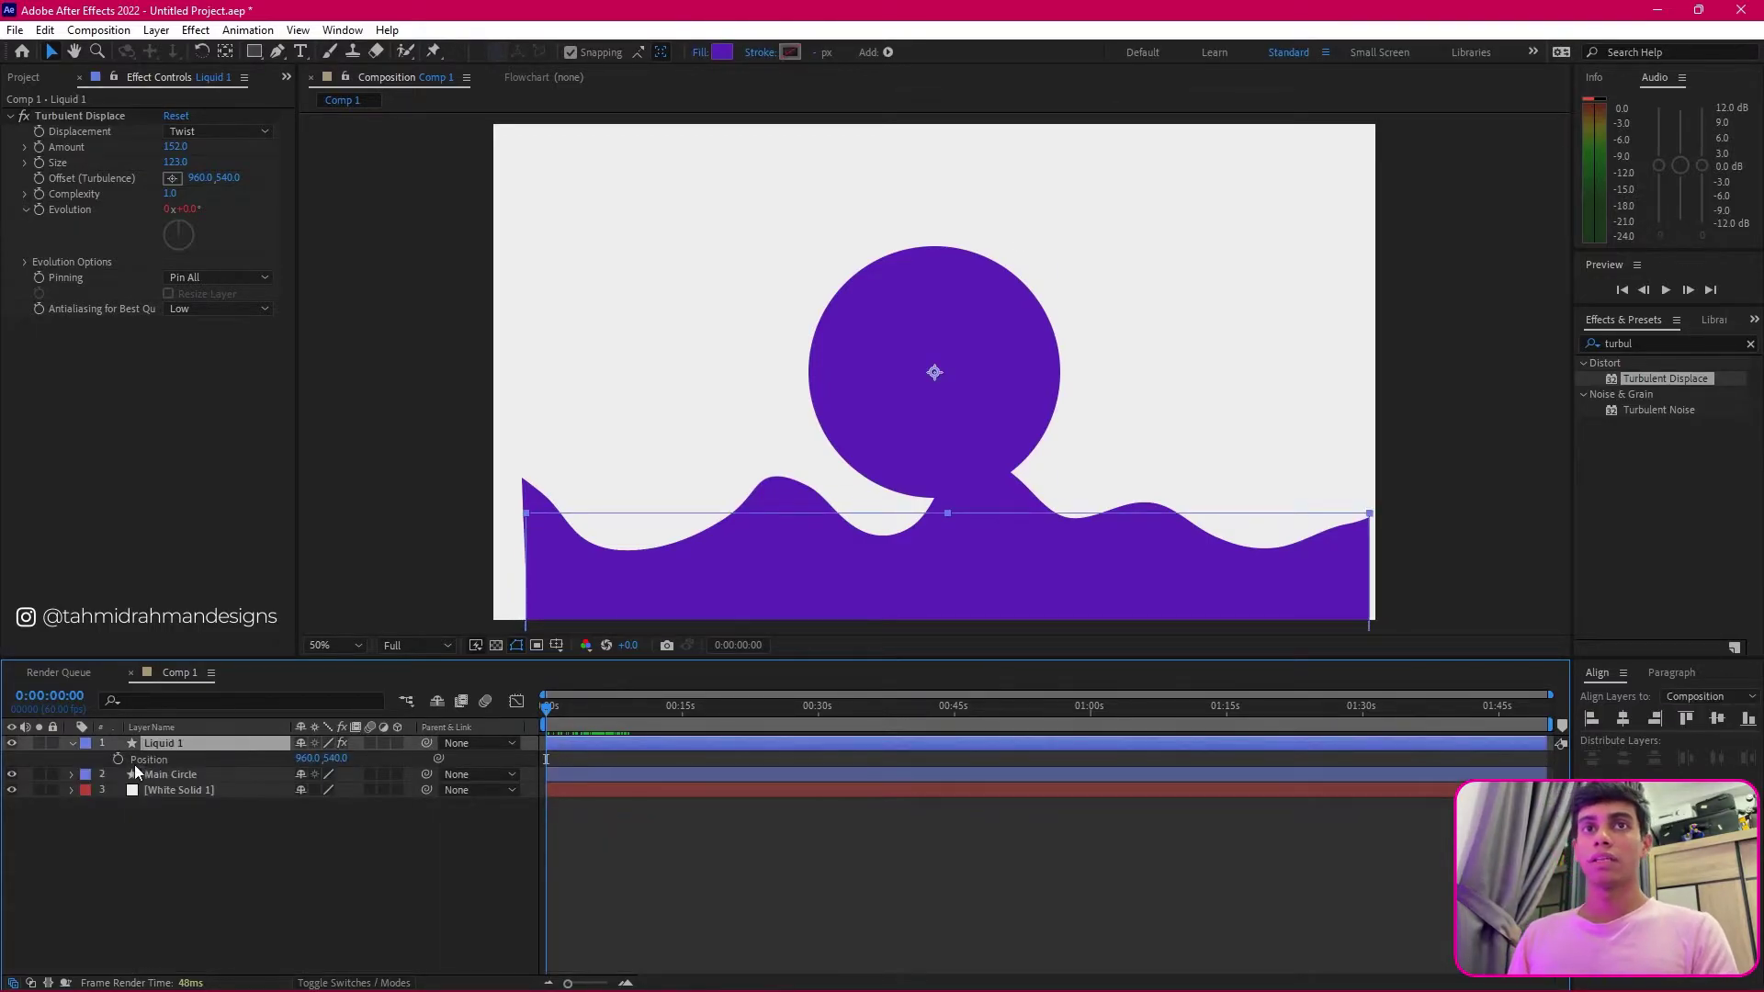
click(117, 760)
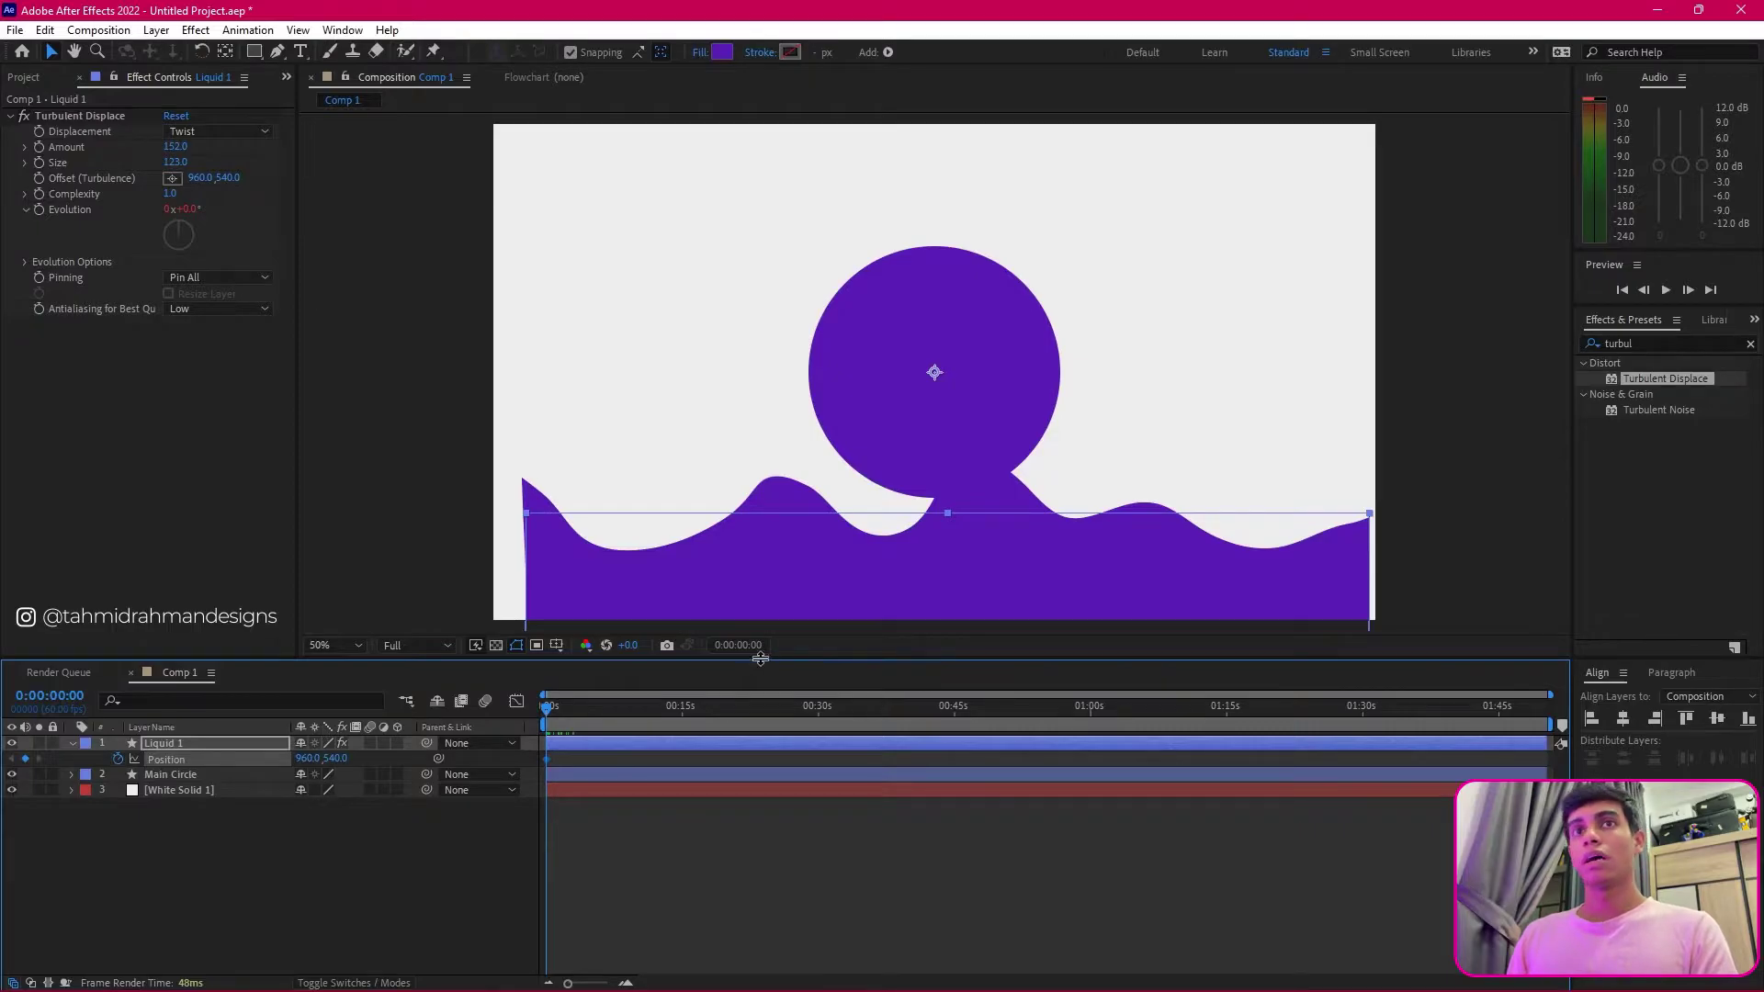
click(117, 760)
mouse_move(989, 588)
mouse_down()
mouse_move(983, 610)
mouse_move(966, 576)
mouse_up()
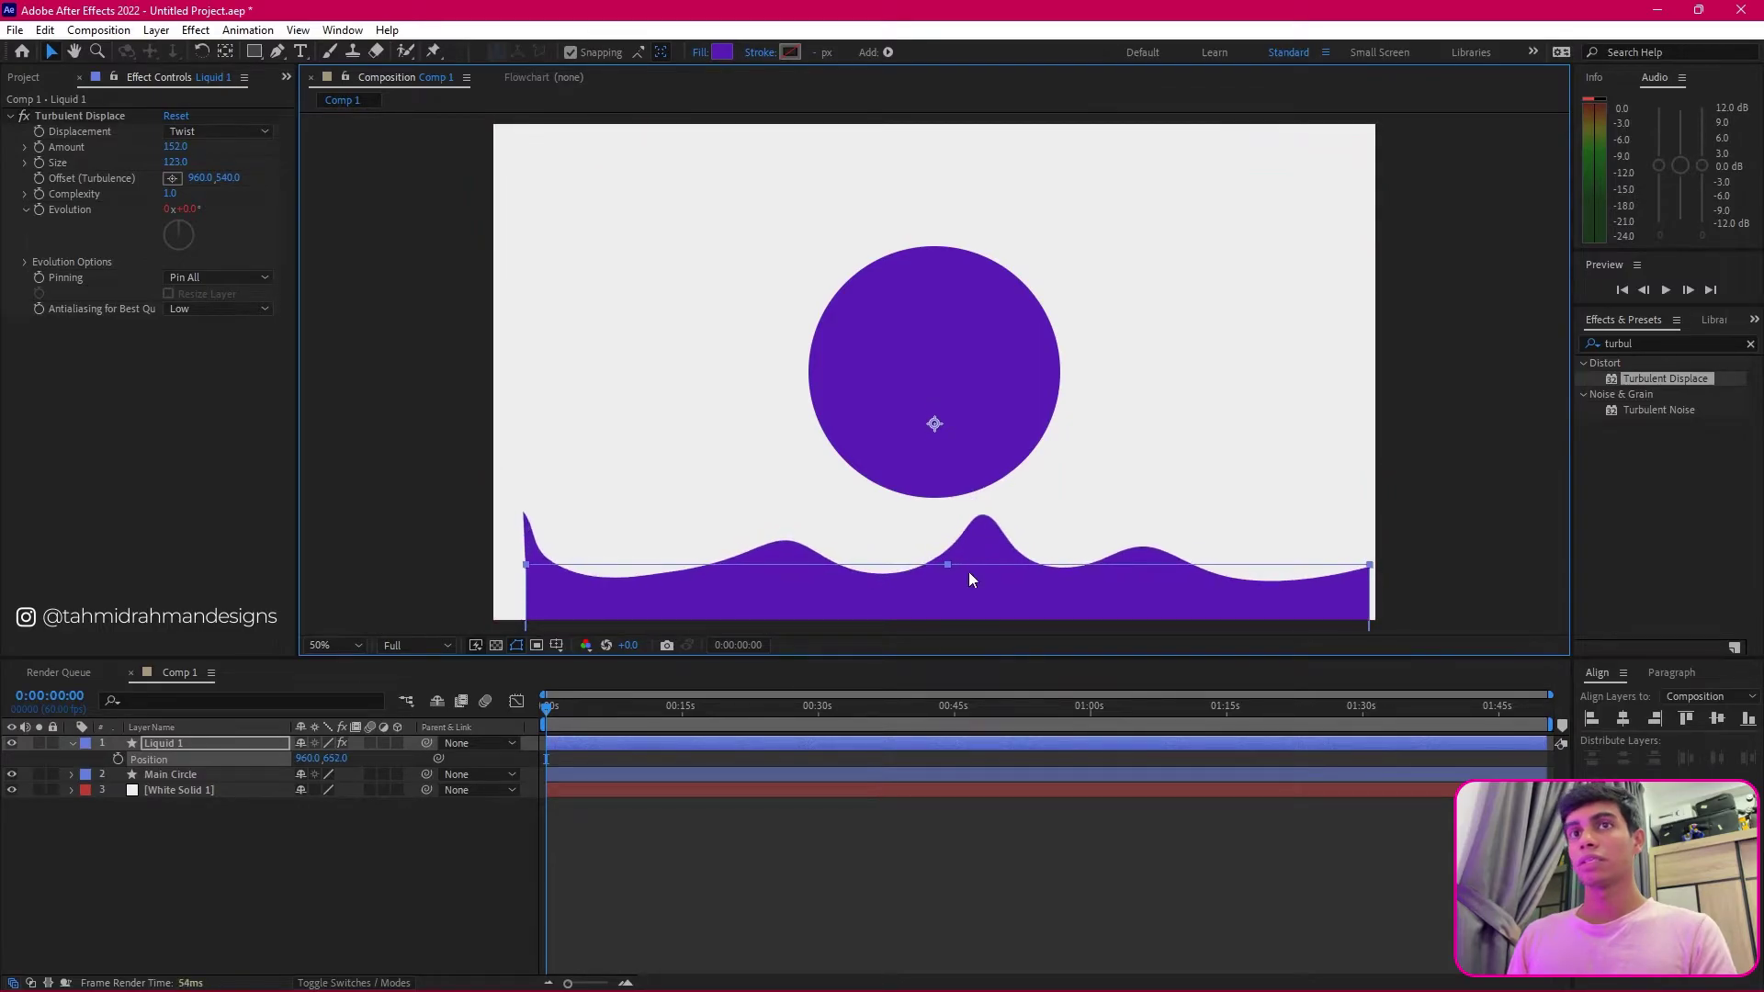
click(119, 758)
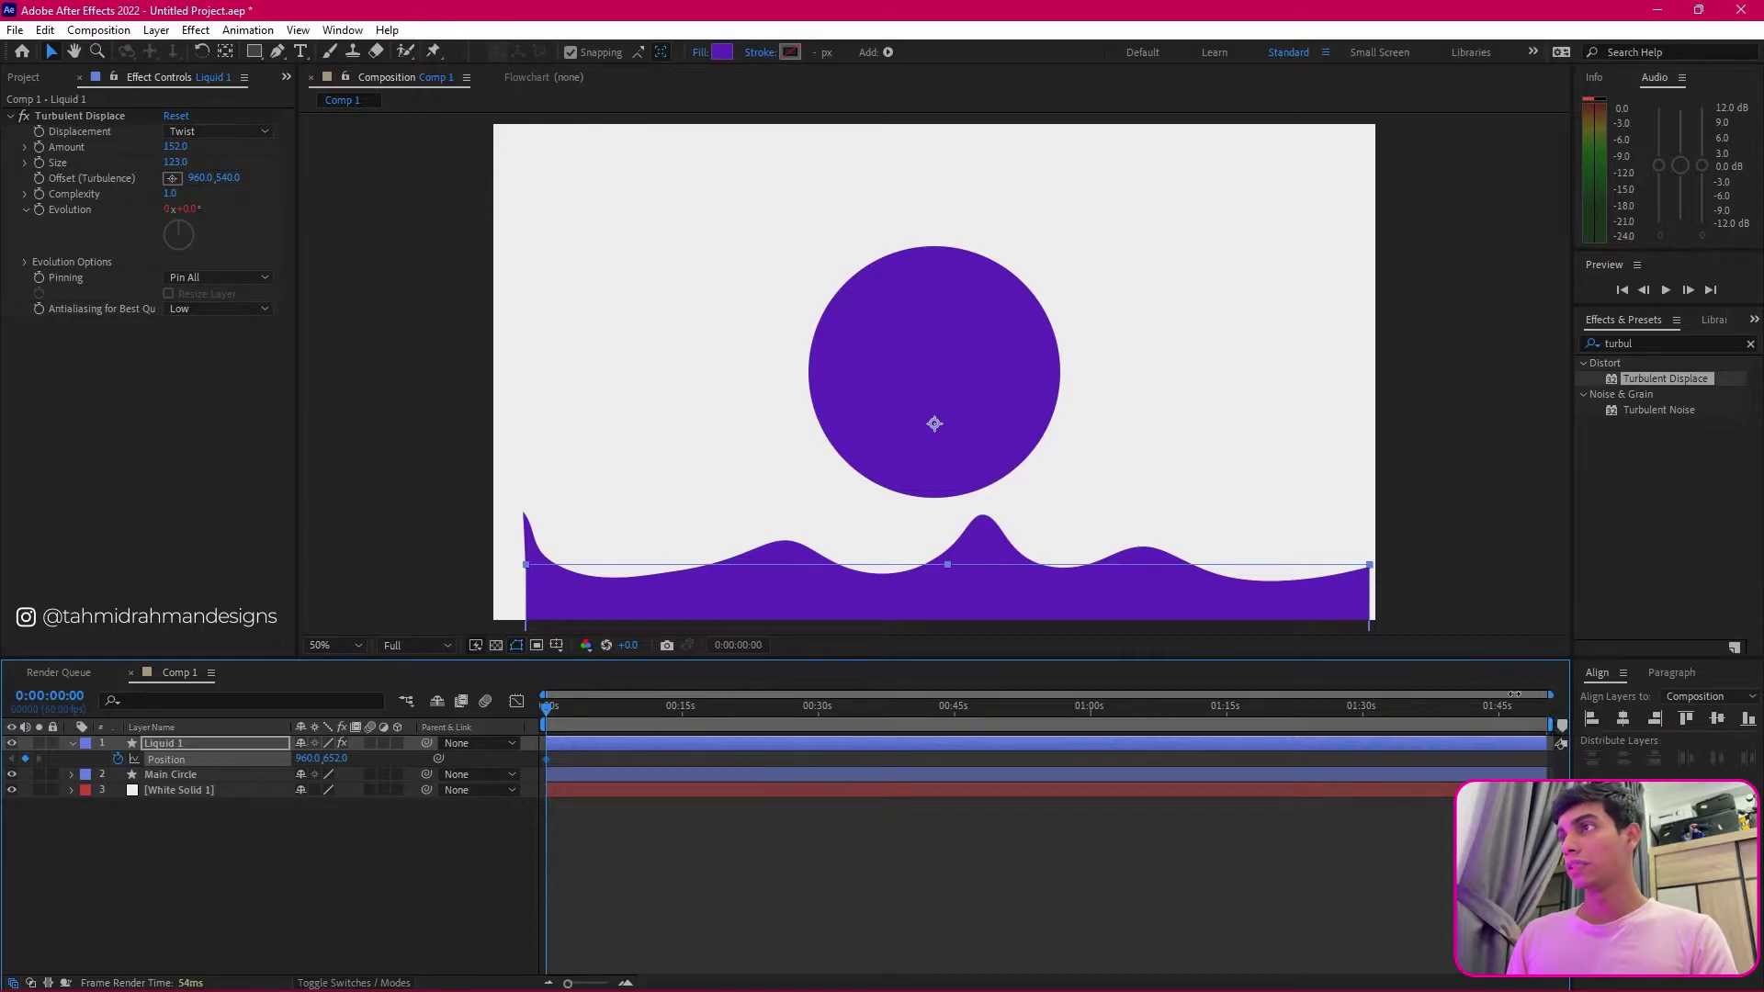
drag(1513, 694, 661, 689)
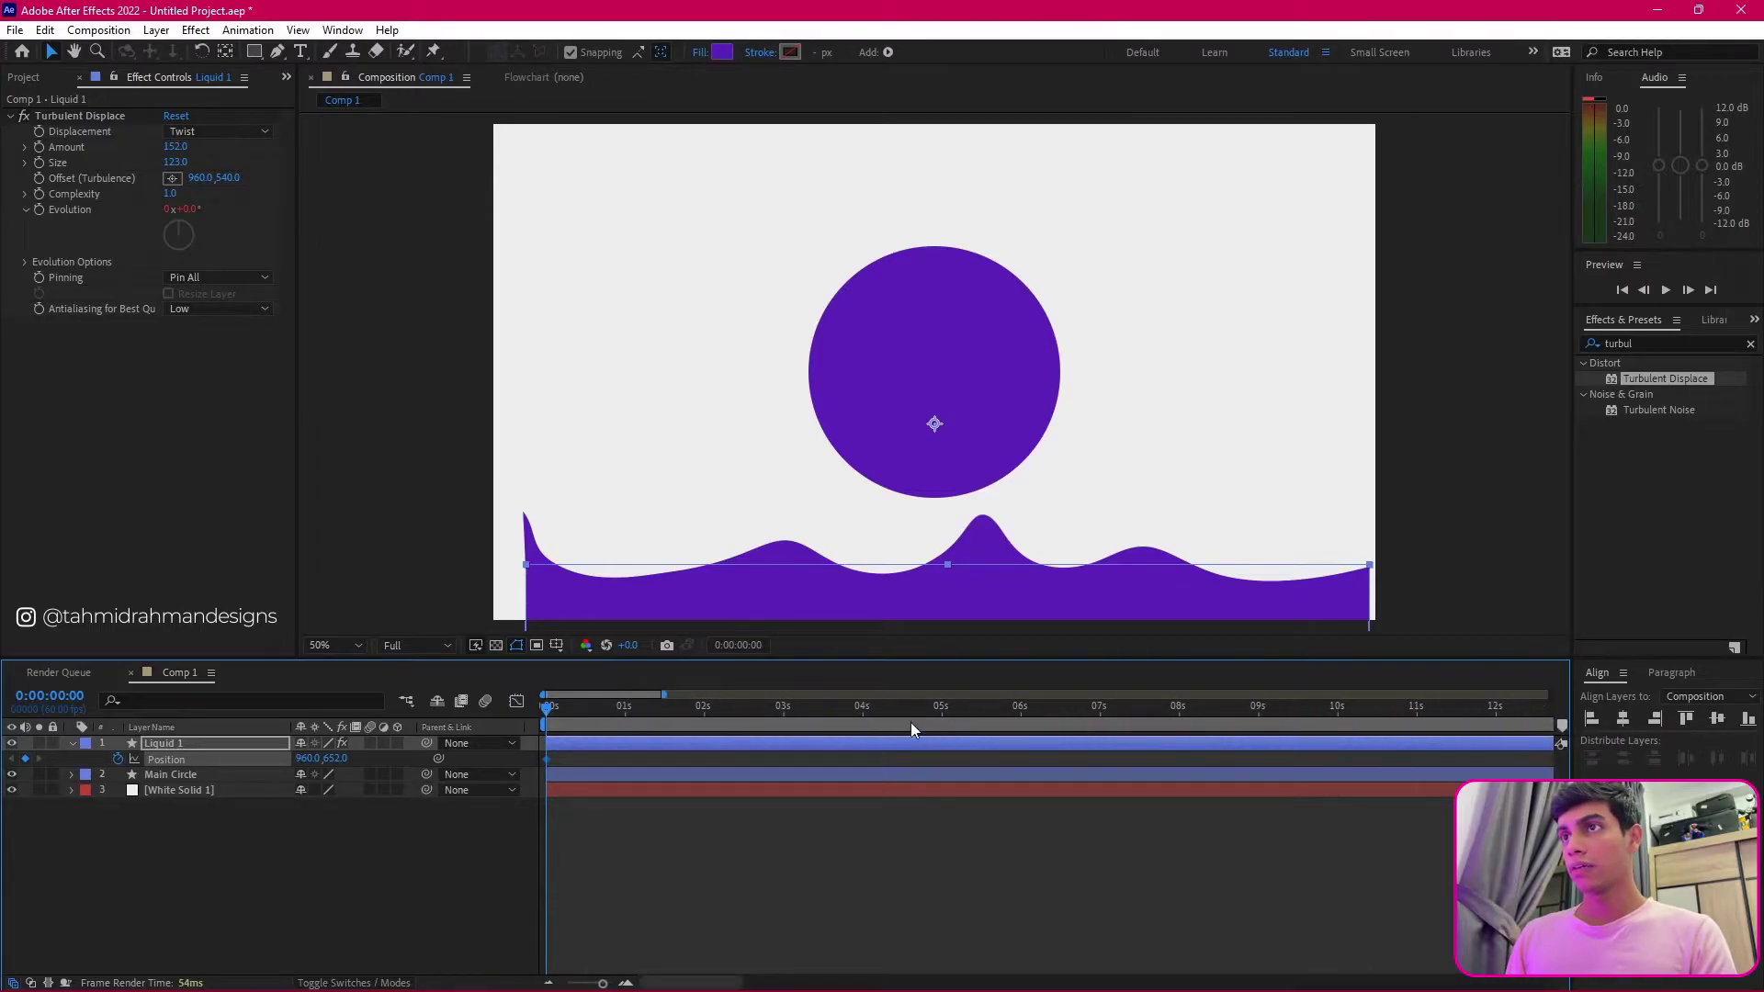
click(1337, 713)
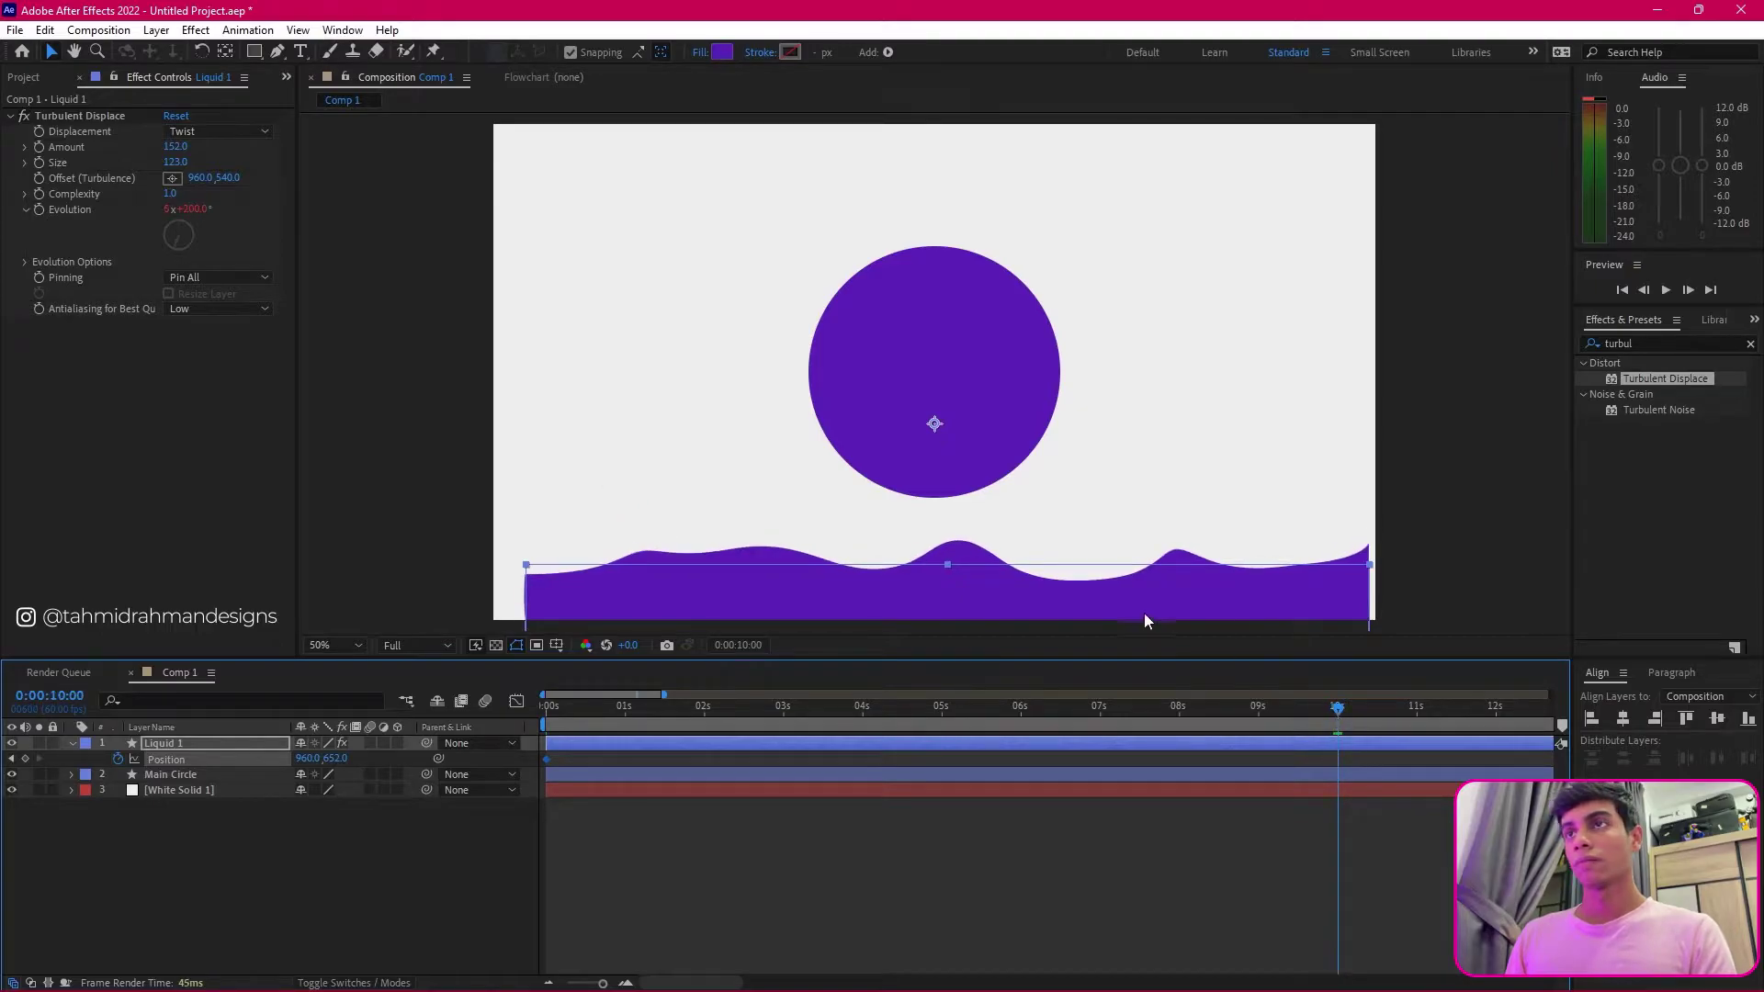
drag(1104, 593, 1147, 272)
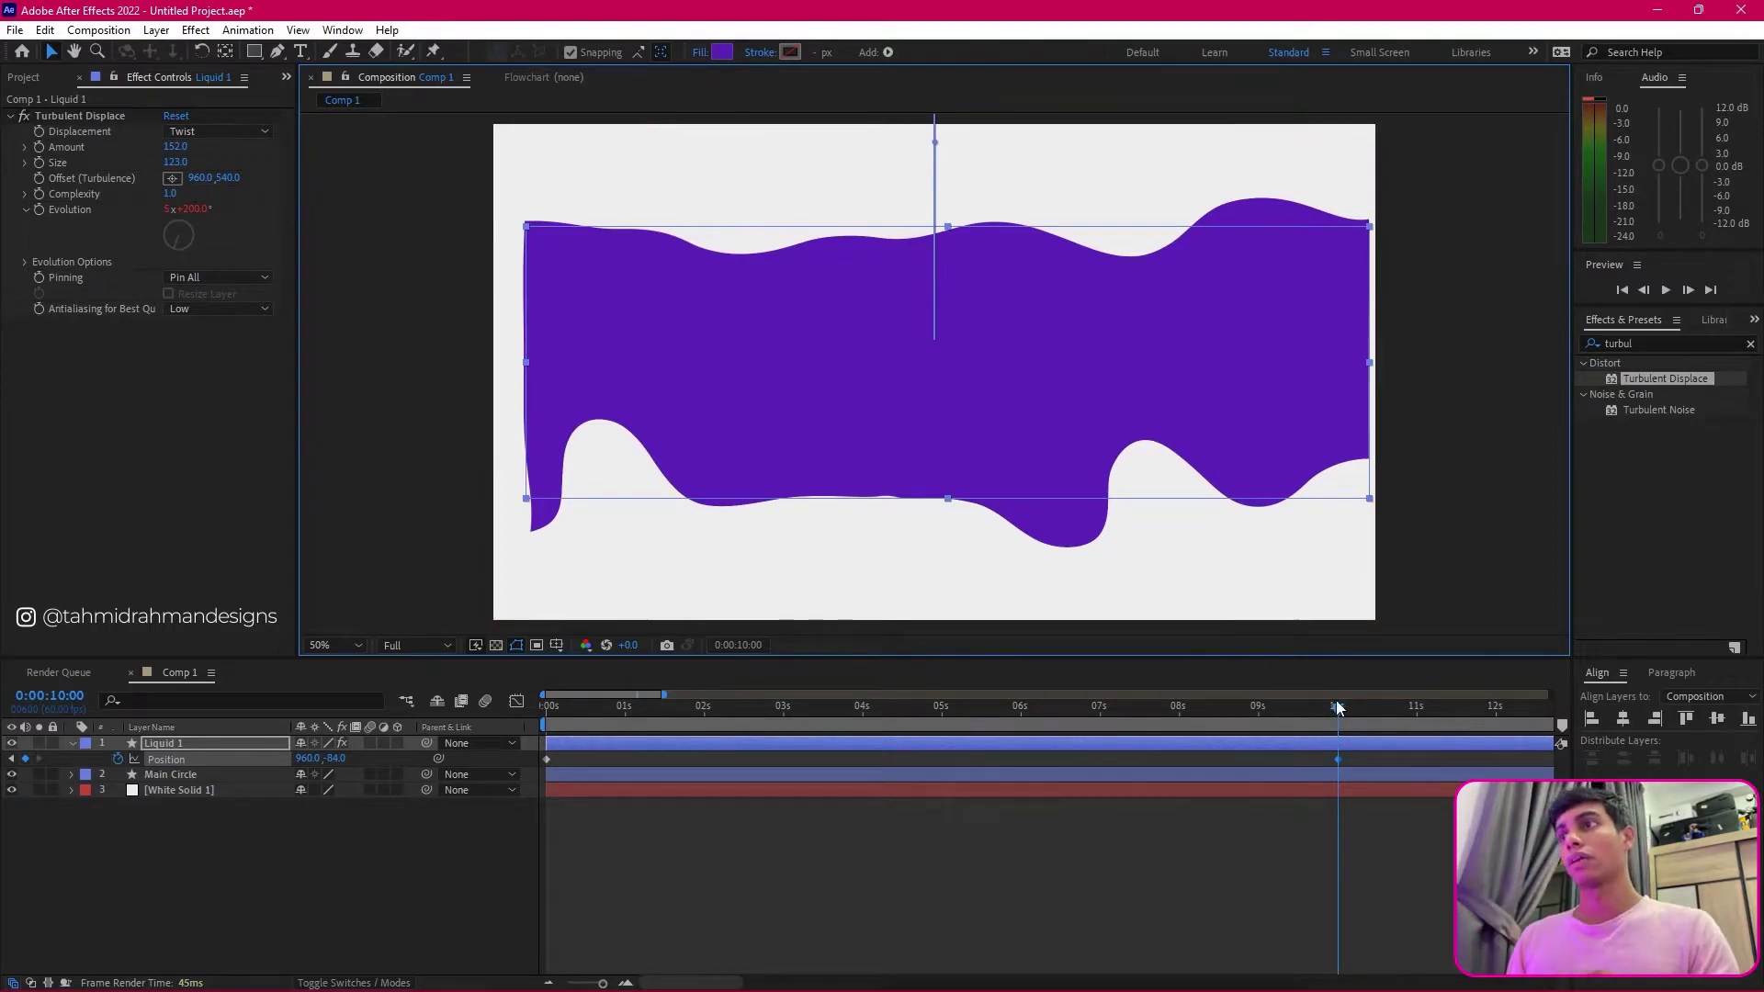
drag(1336, 705, 272, 719)
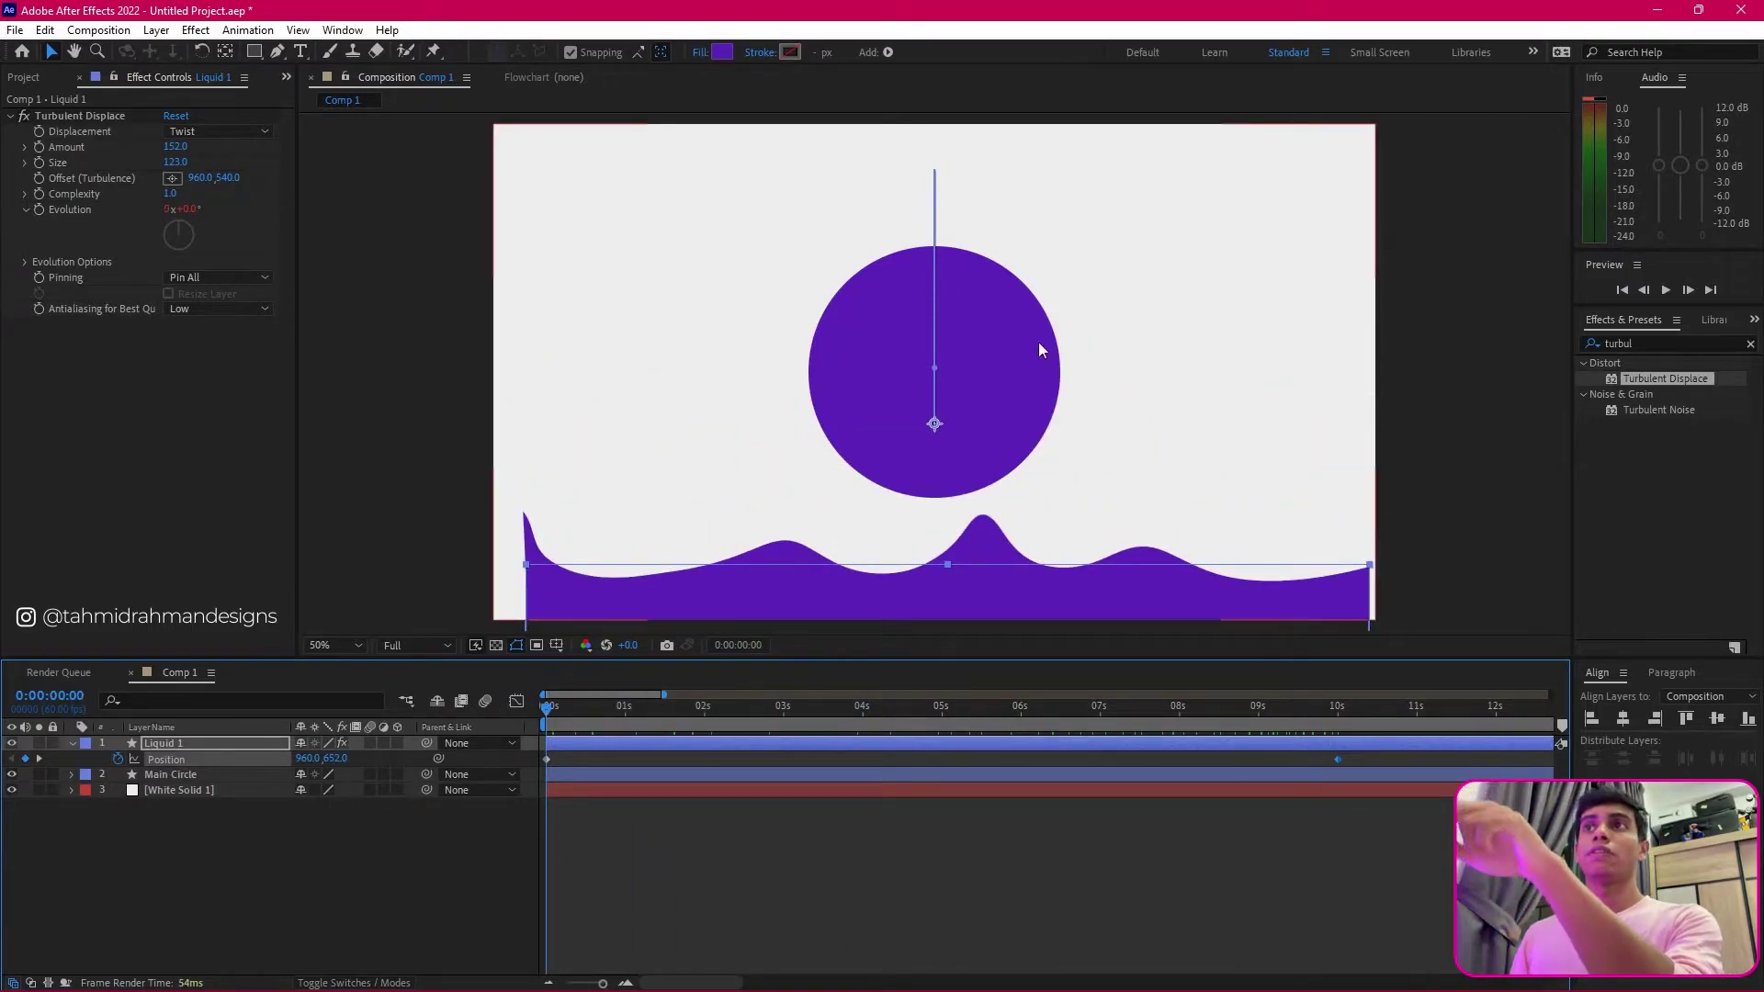
Step: Apply Set Matte to Liquid 1 and set Take Matte From Layer to 2. Main Circle
click(1598, 344)
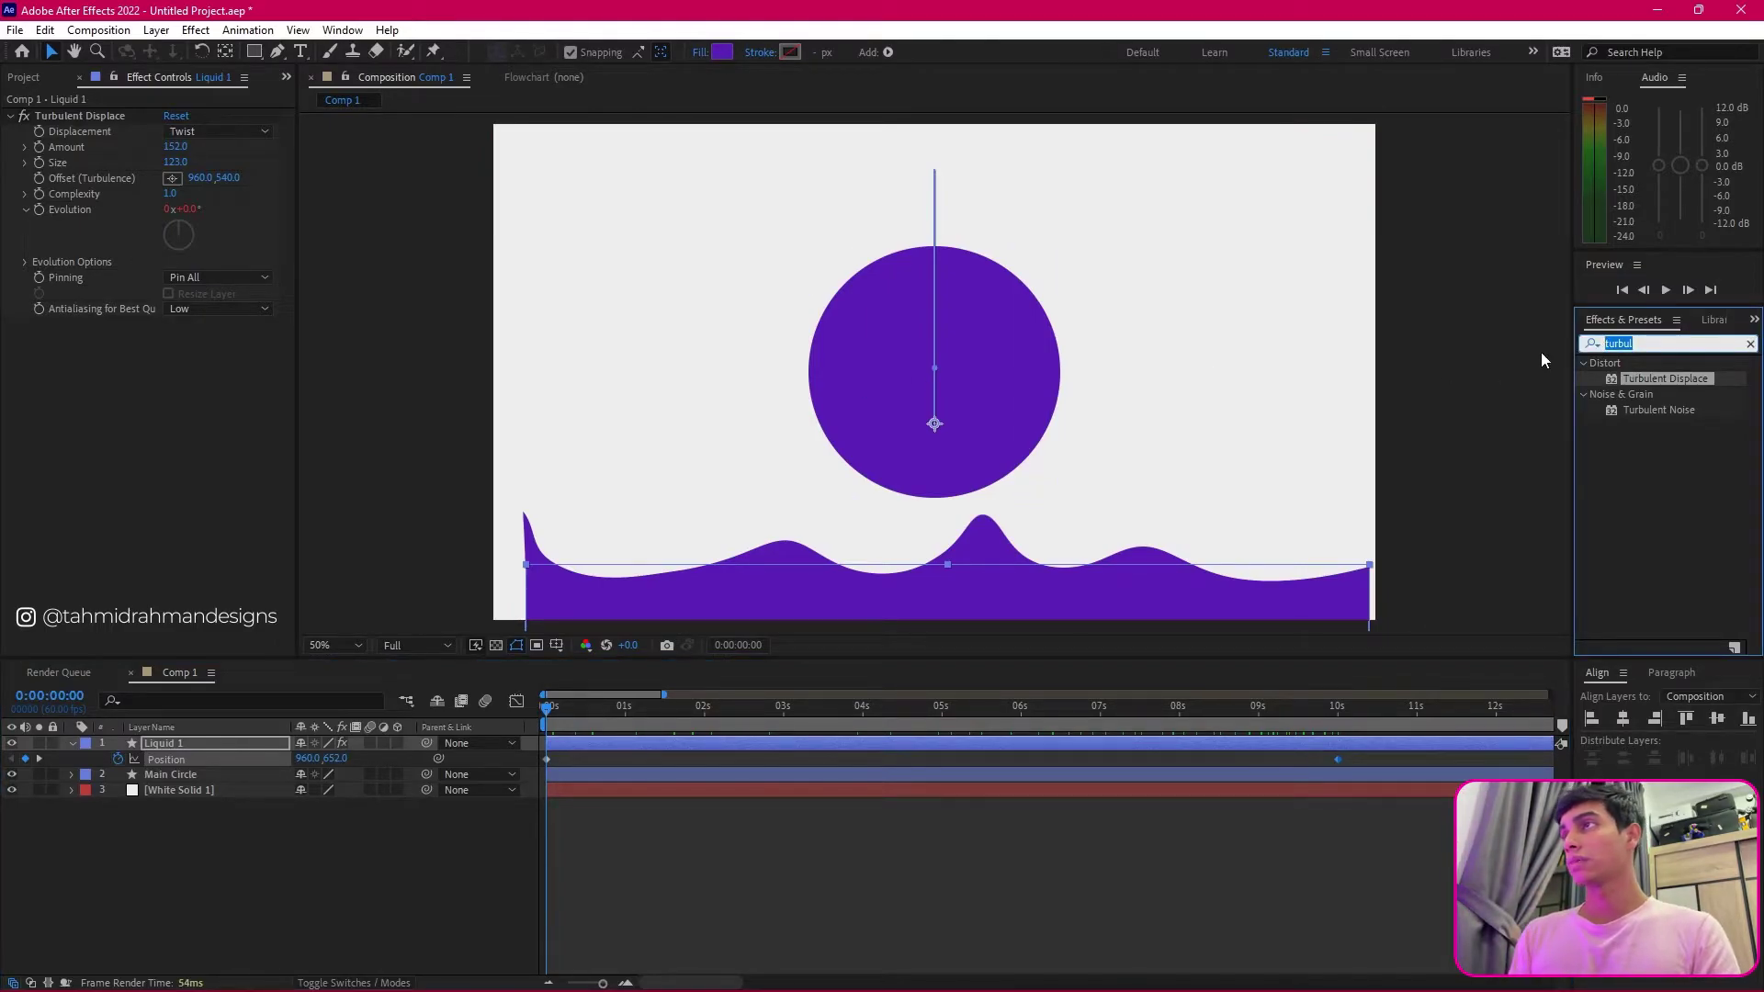
text(matte)
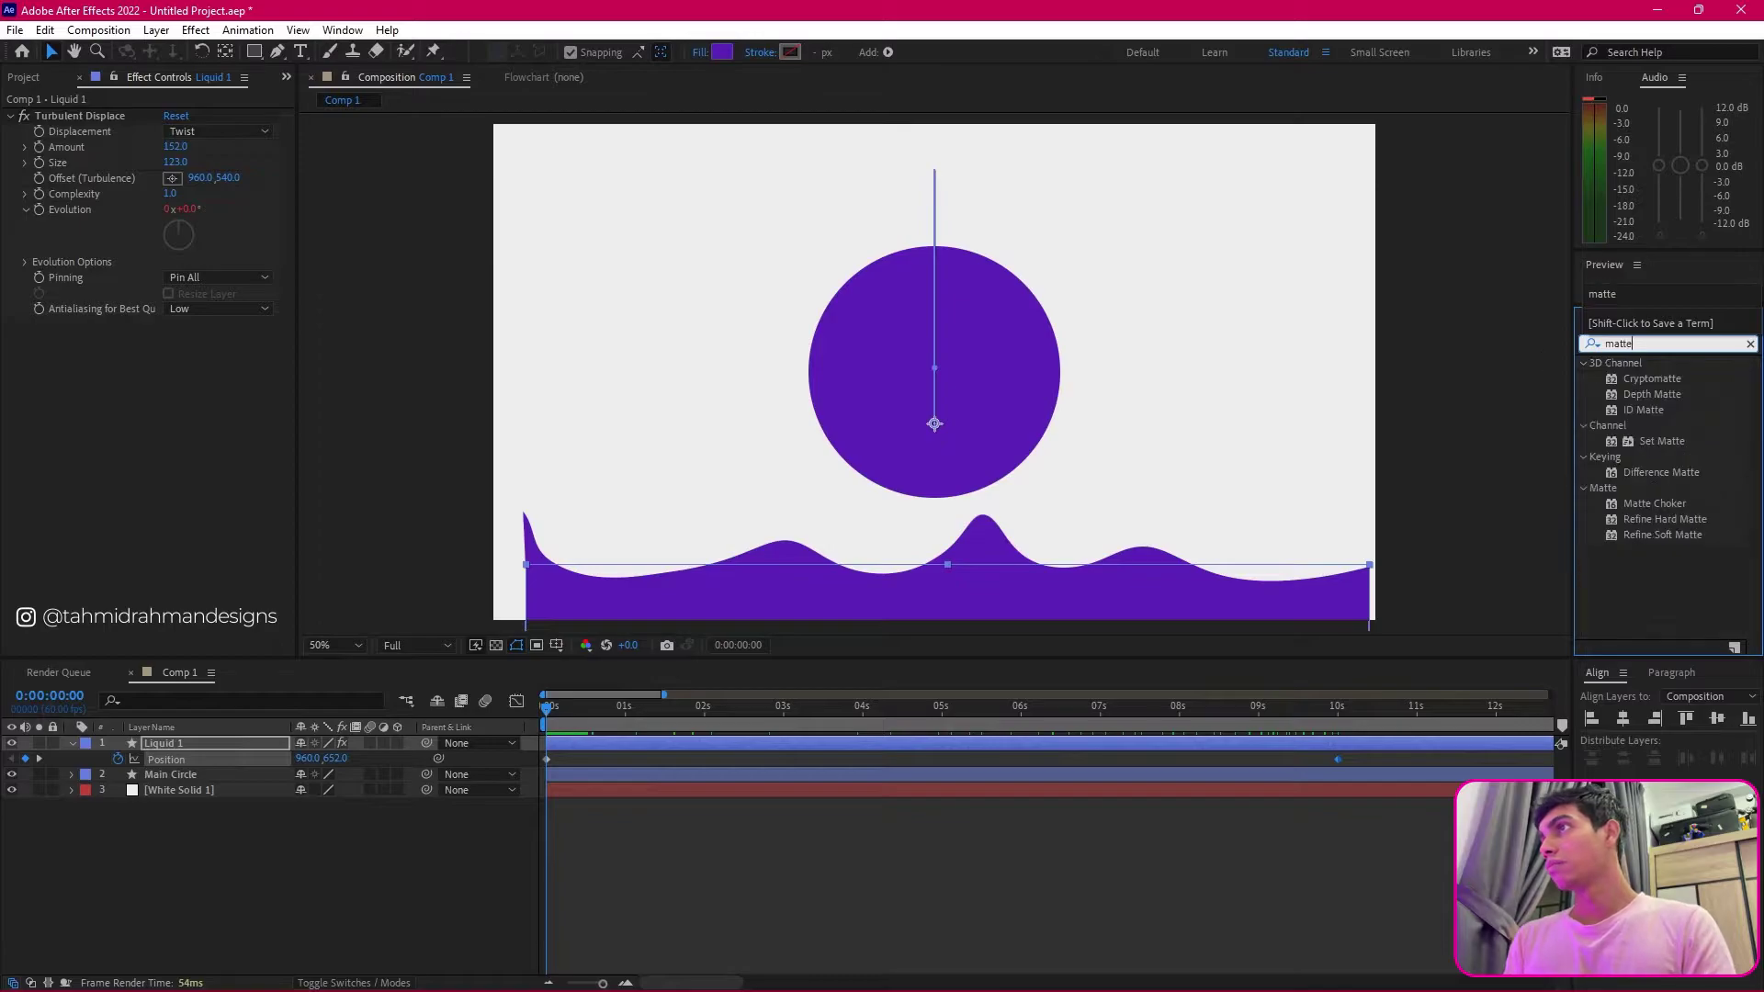
click(1668, 441)
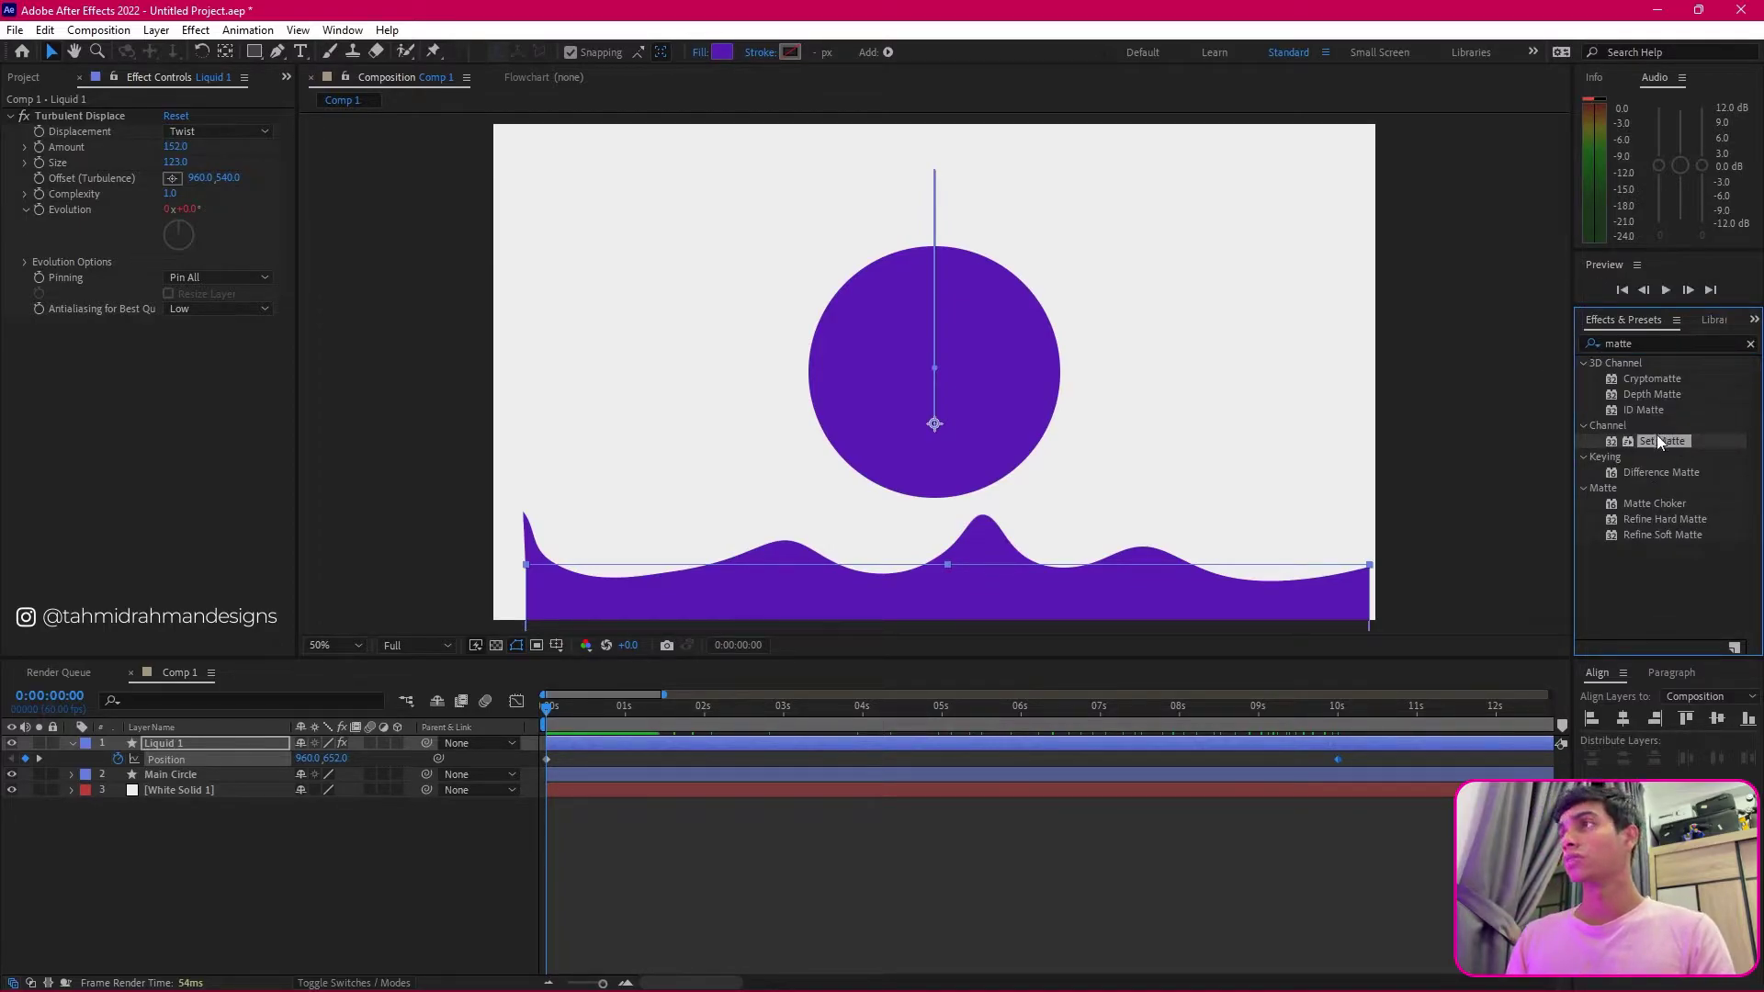
drag(1657, 441, 208, 746)
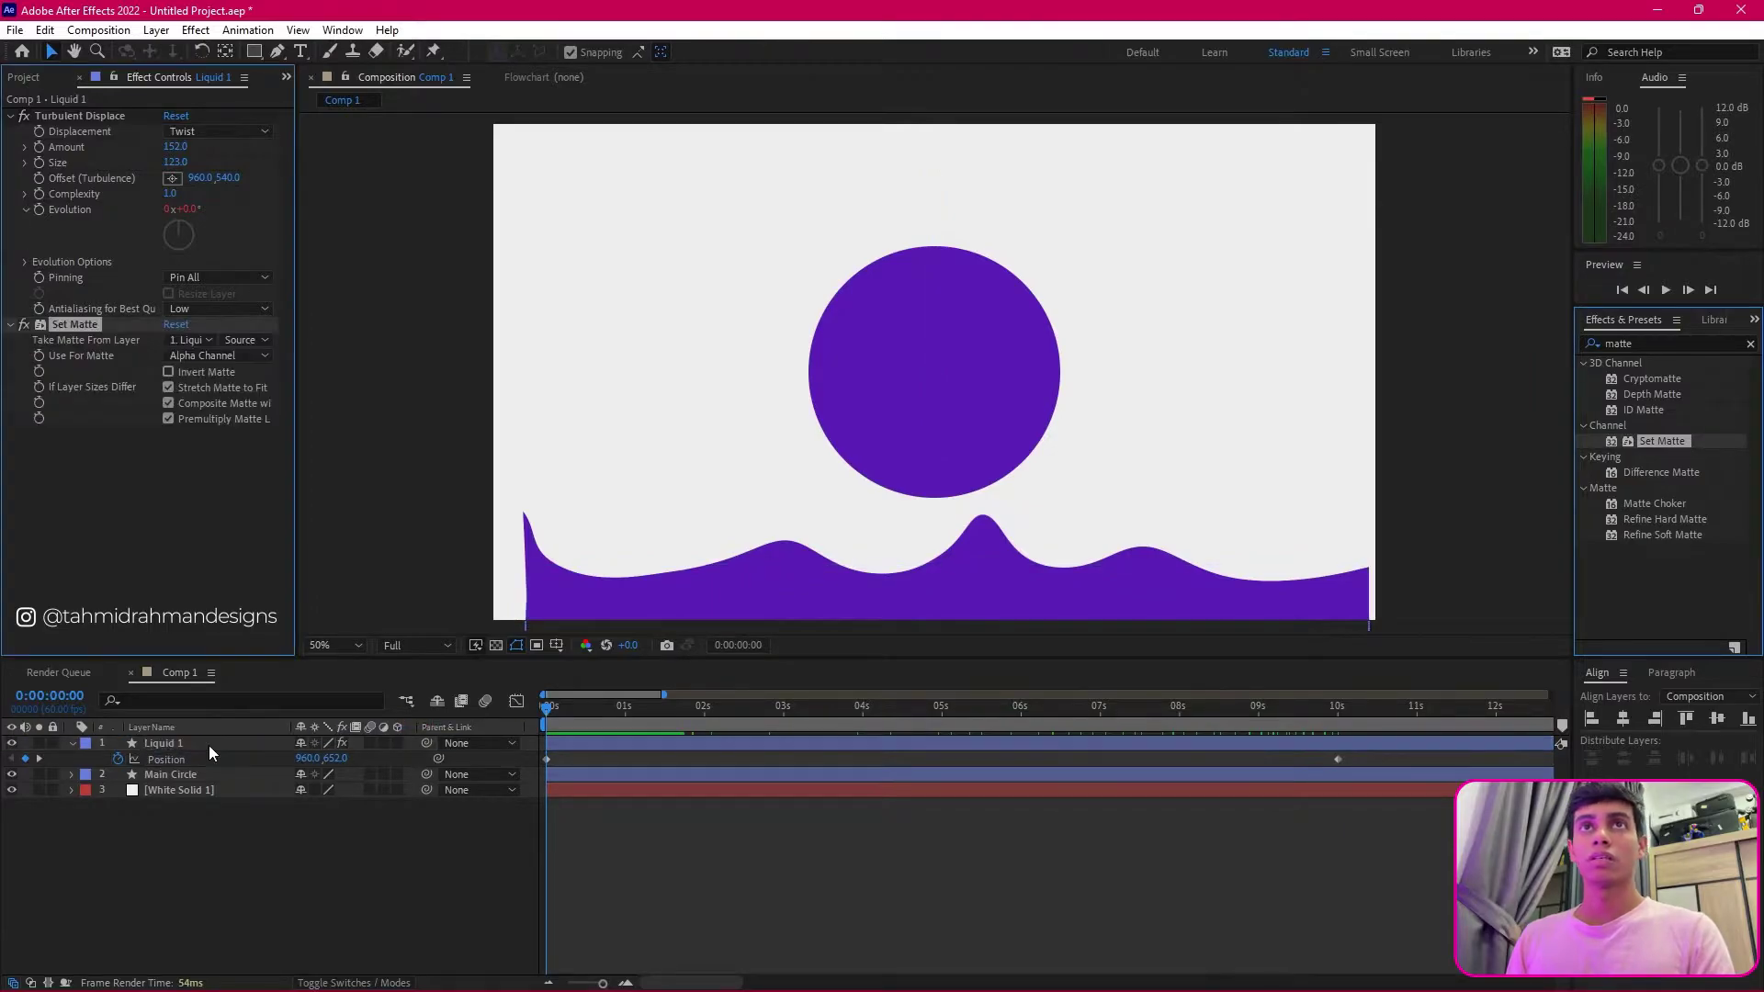
click(208, 746)
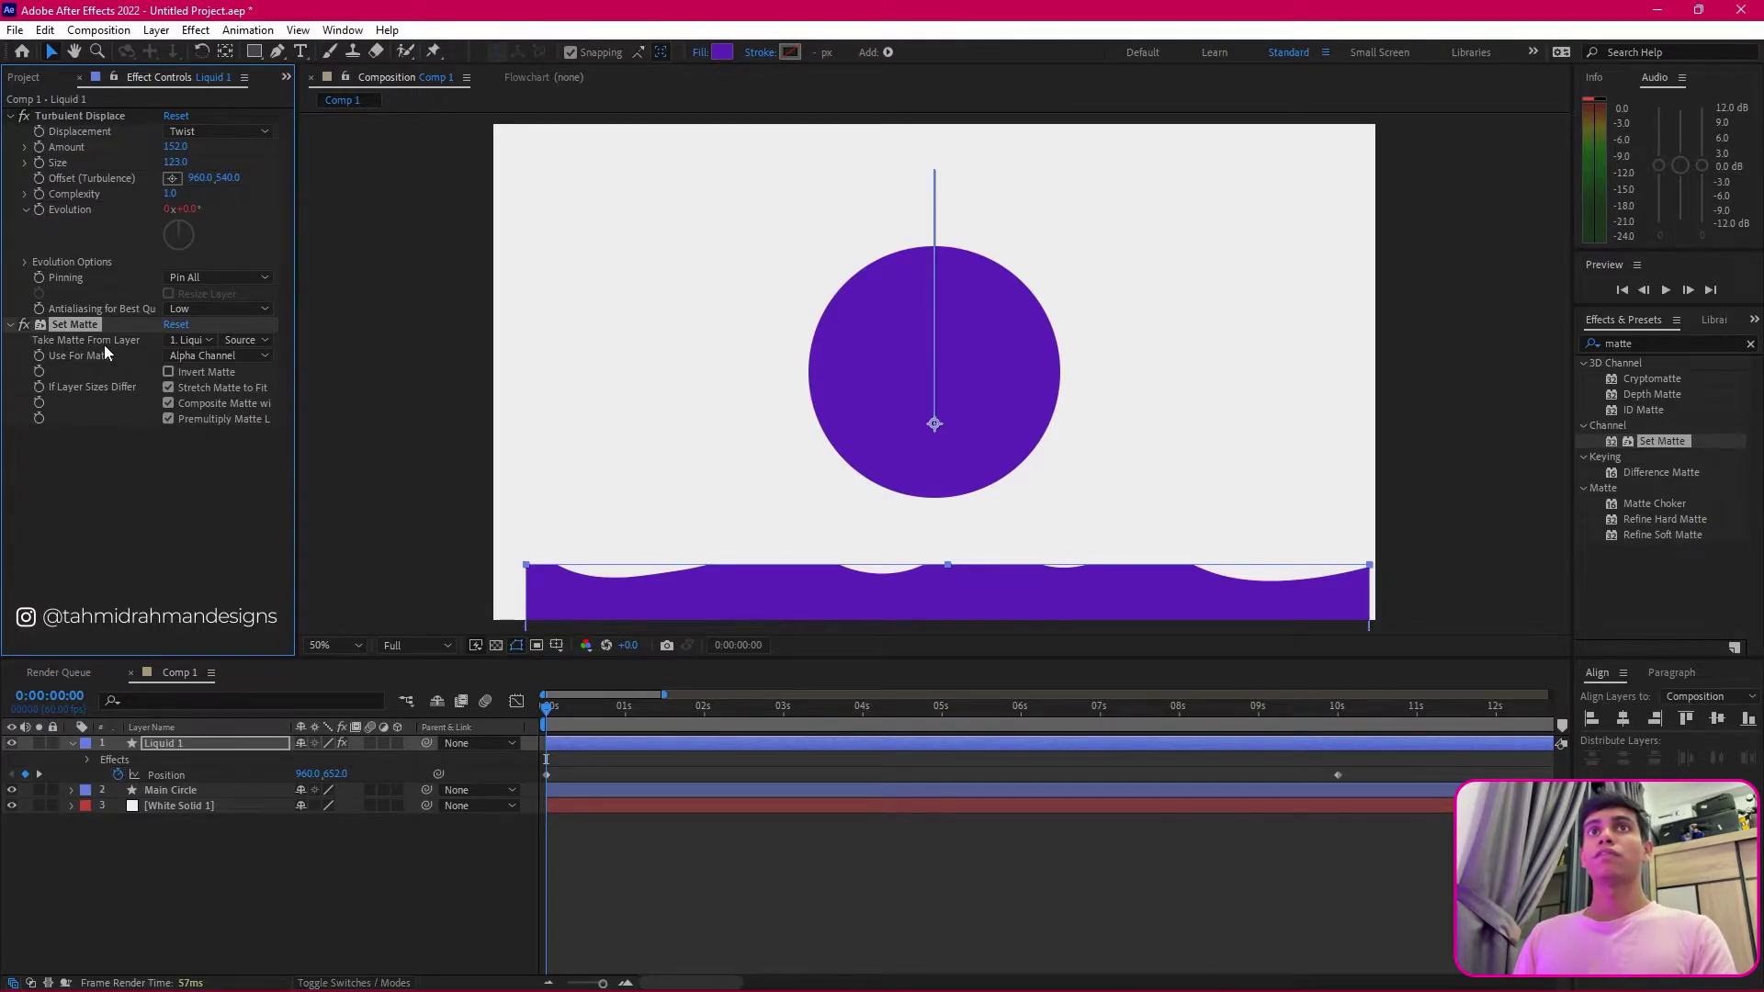
click(184, 340)
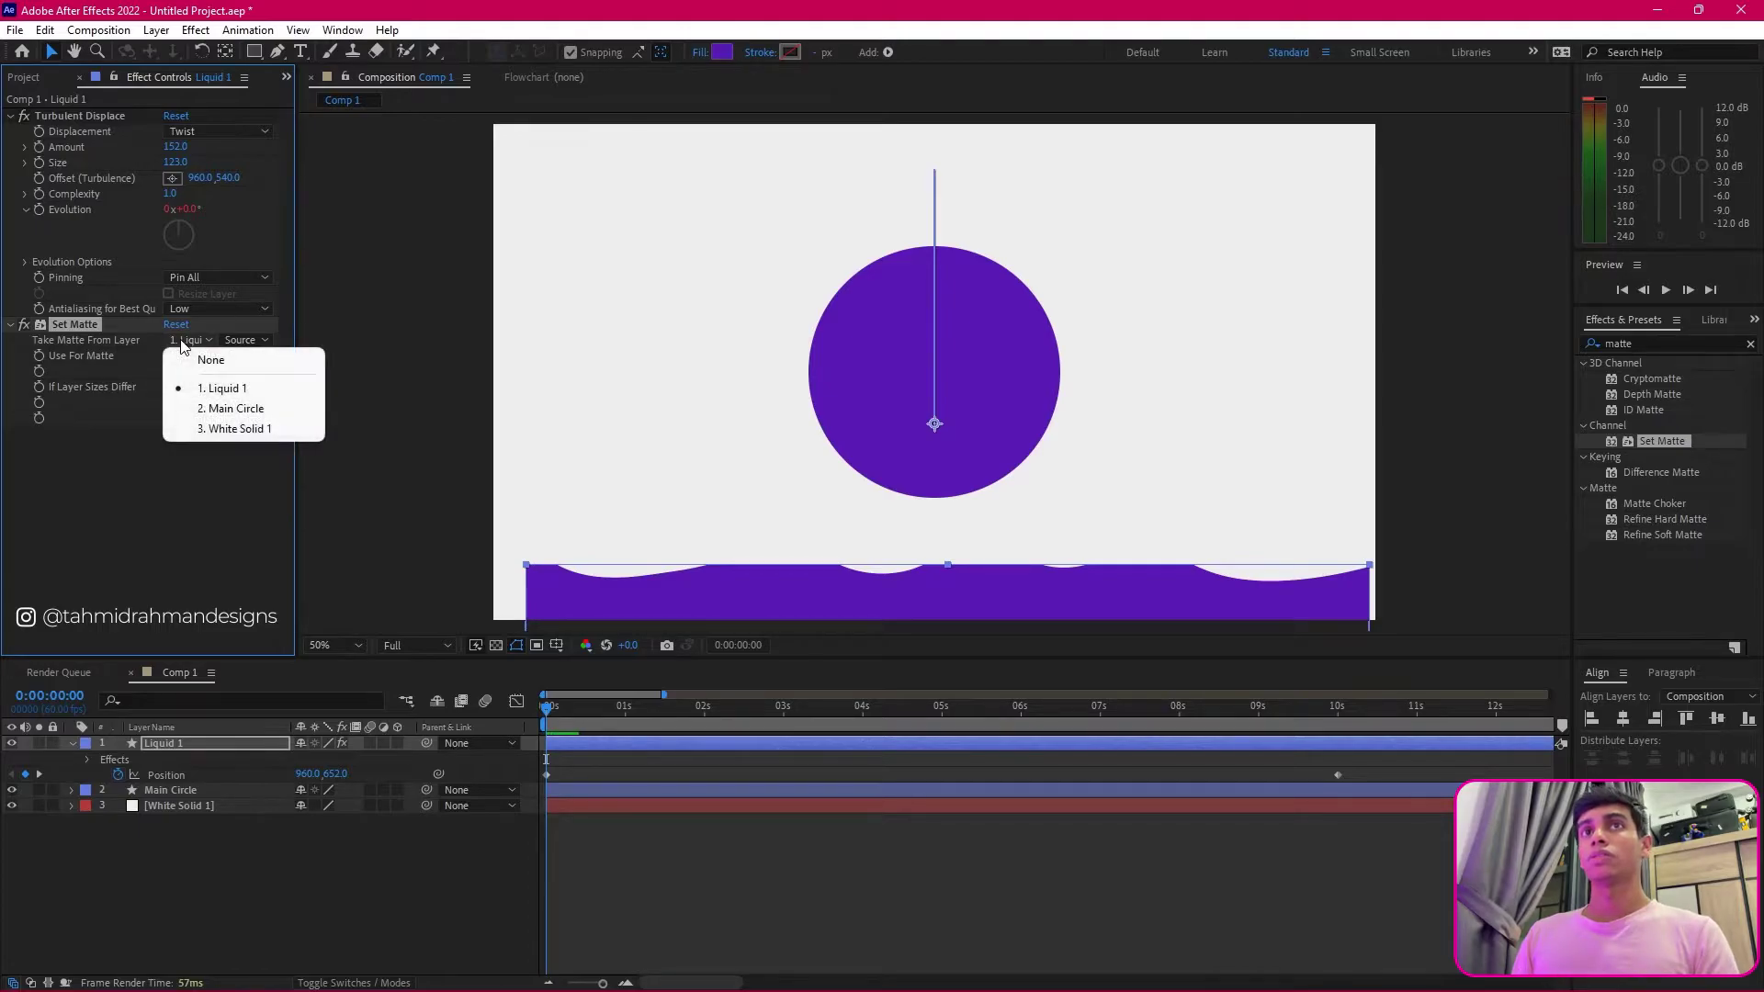
click(239, 412)
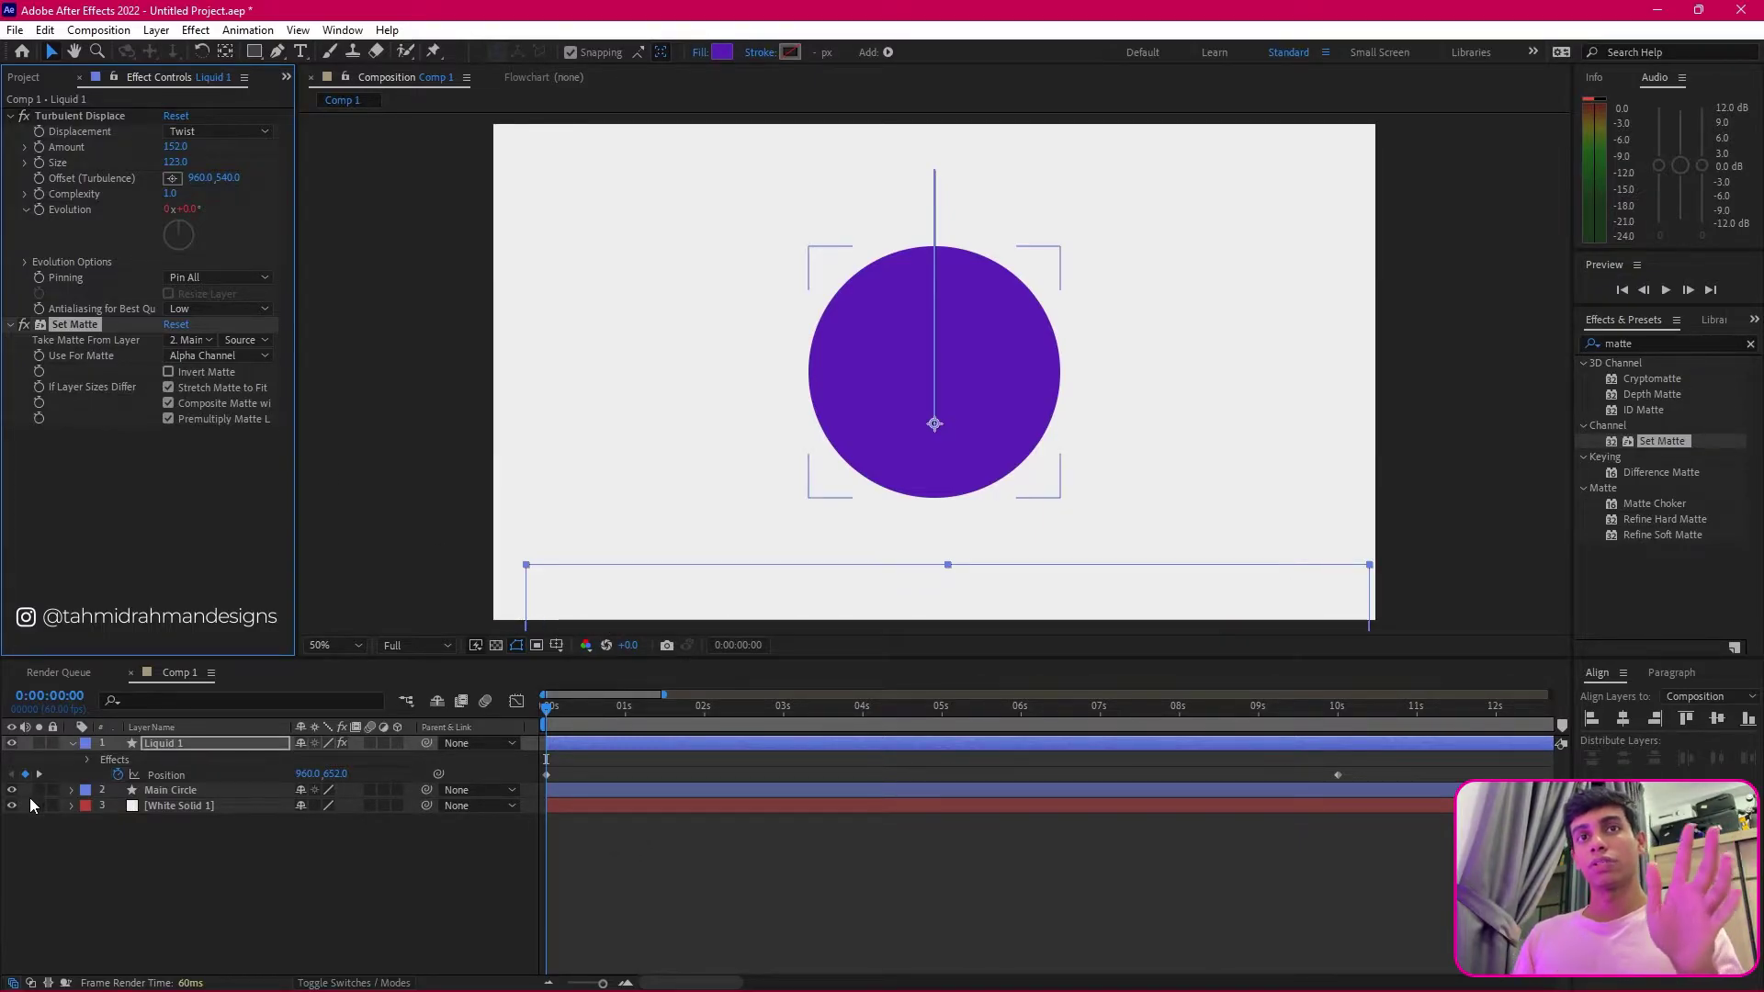
Step: Hide Main Circle, scrub to about 4 seconds to watch the liquid rise, then return to 0 s
click(166, 791)
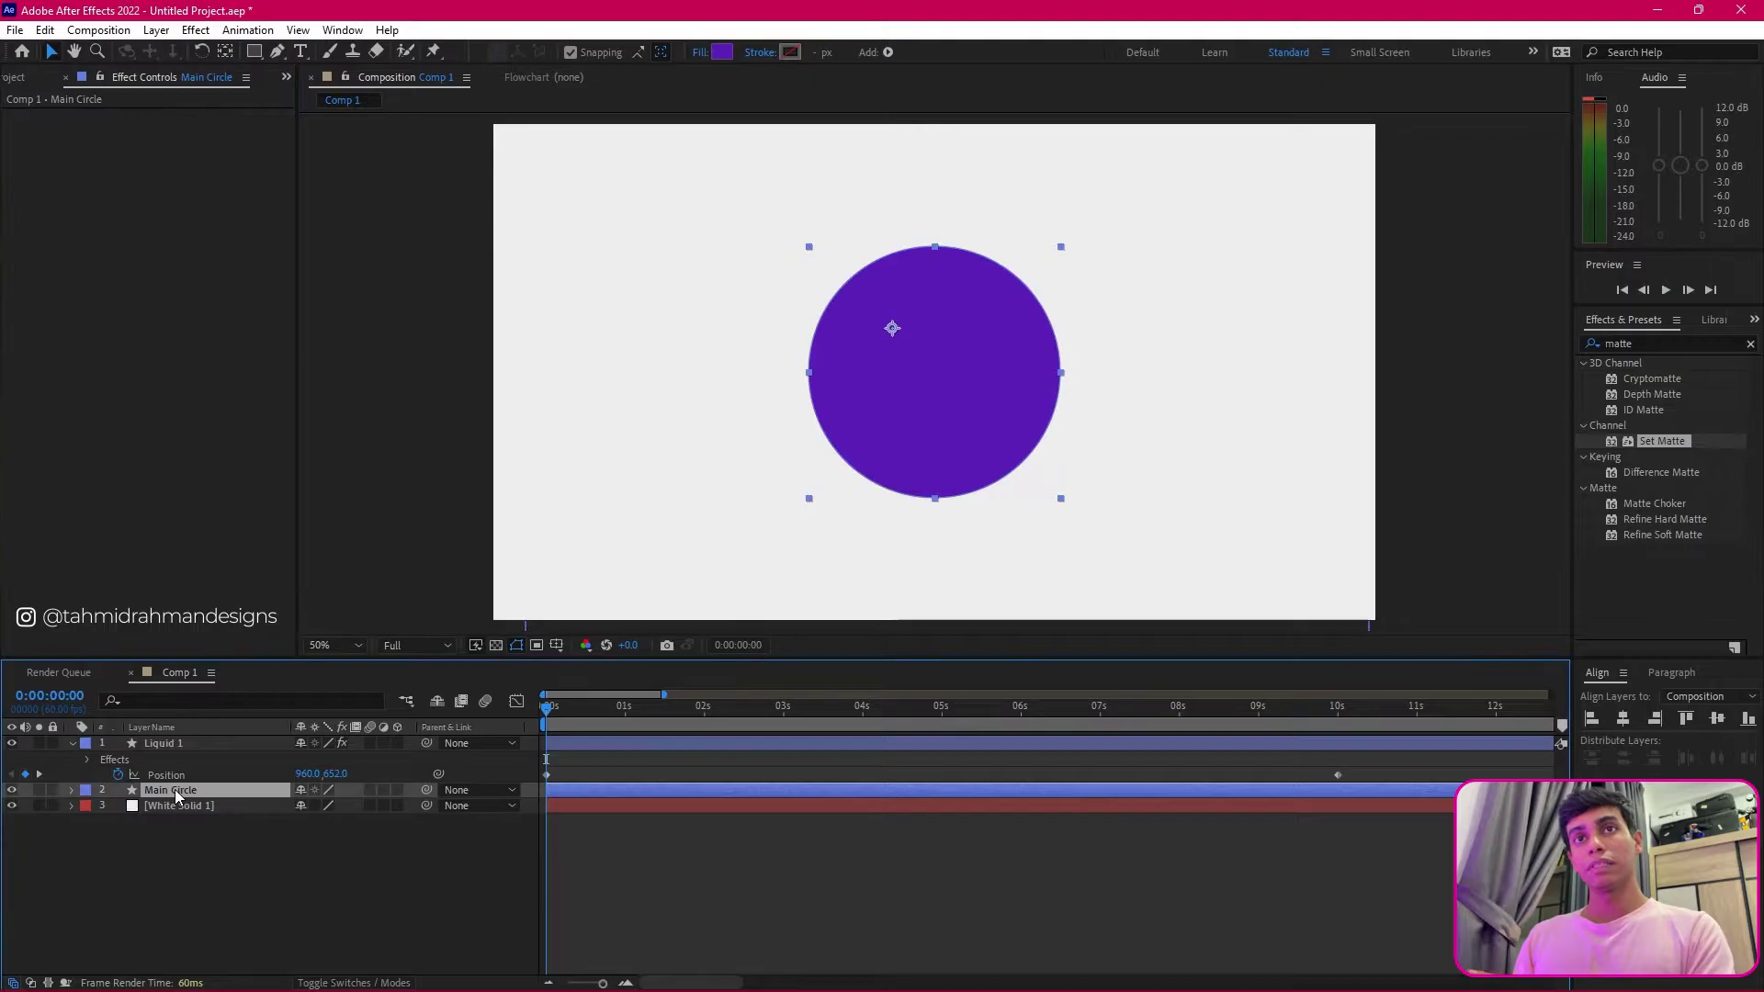
click(12, 790)
click(863, 882)
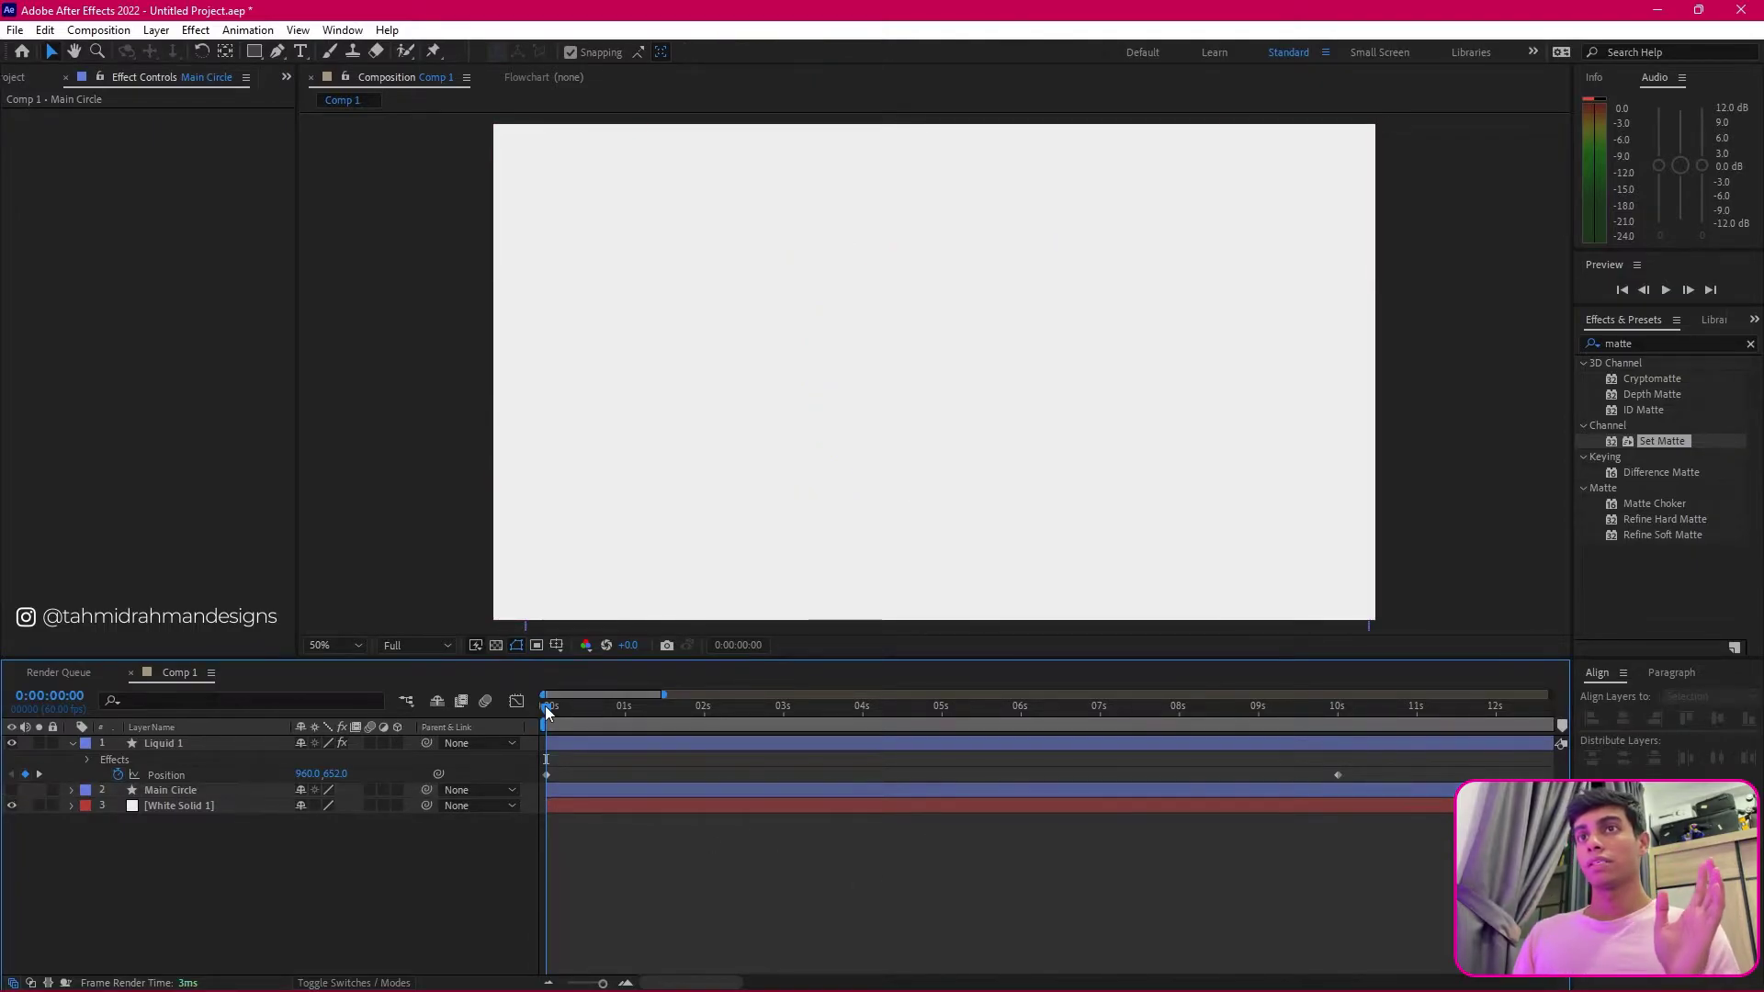
drag(550, 706, 493, 748)
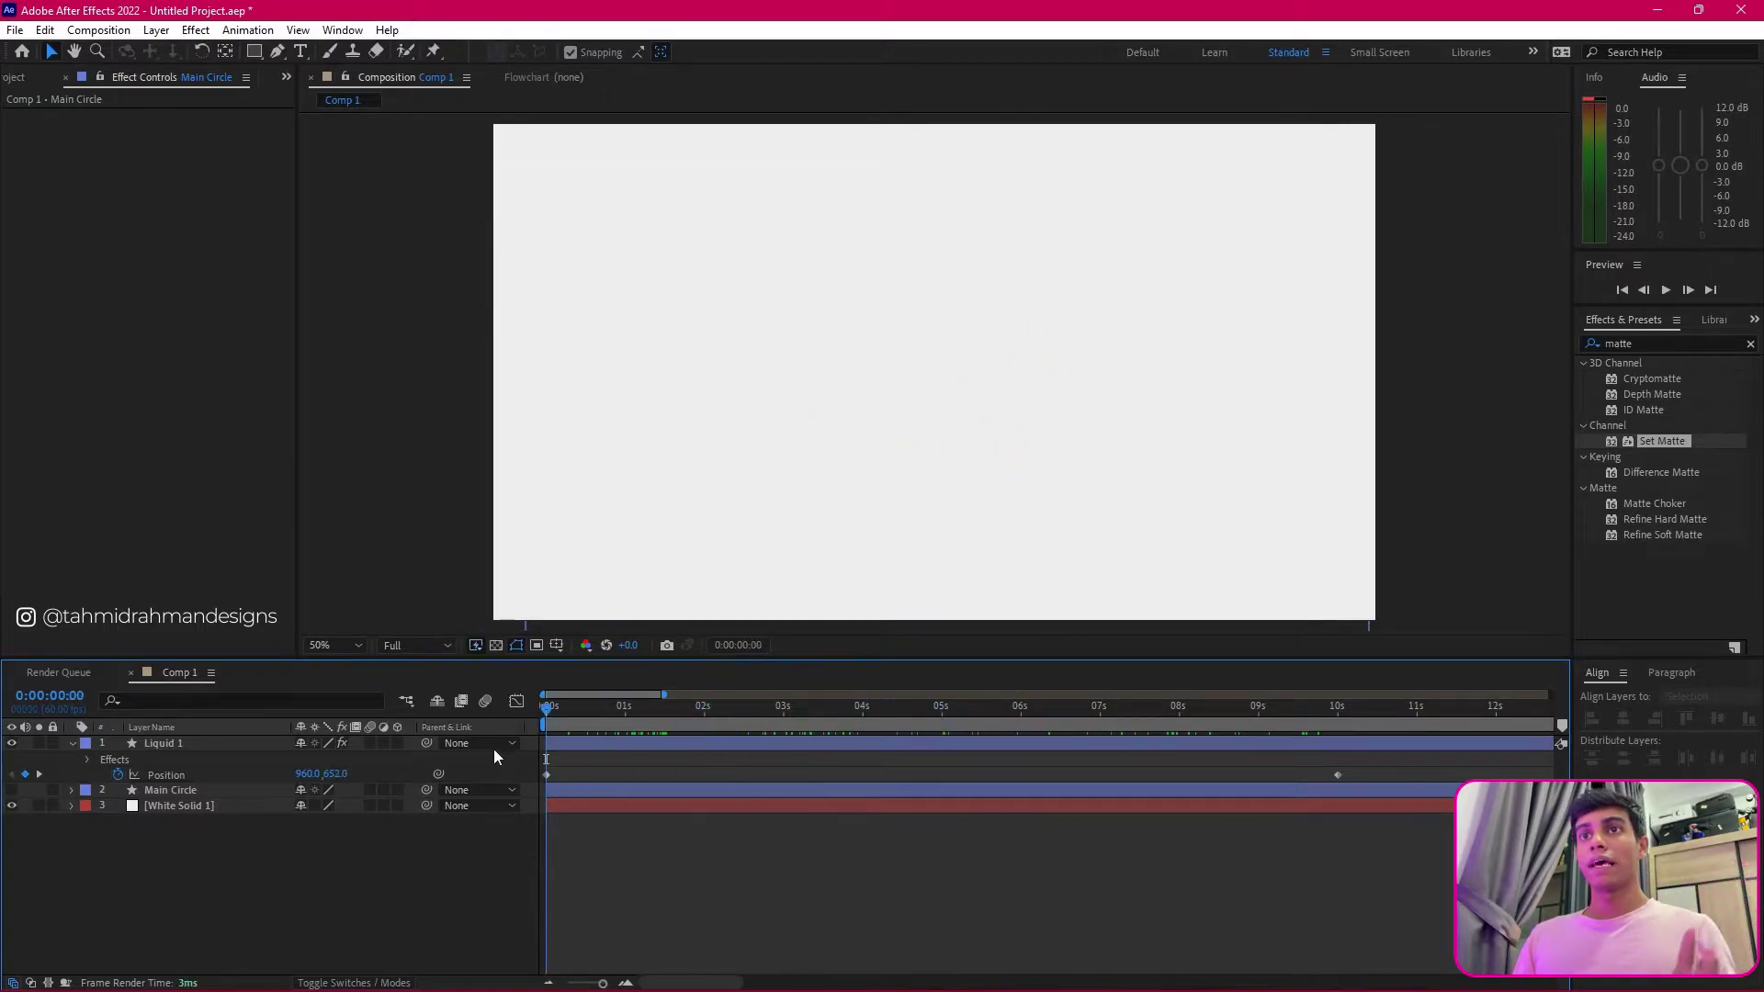
drag(588, 717, 536, 755)
click(185, 742)
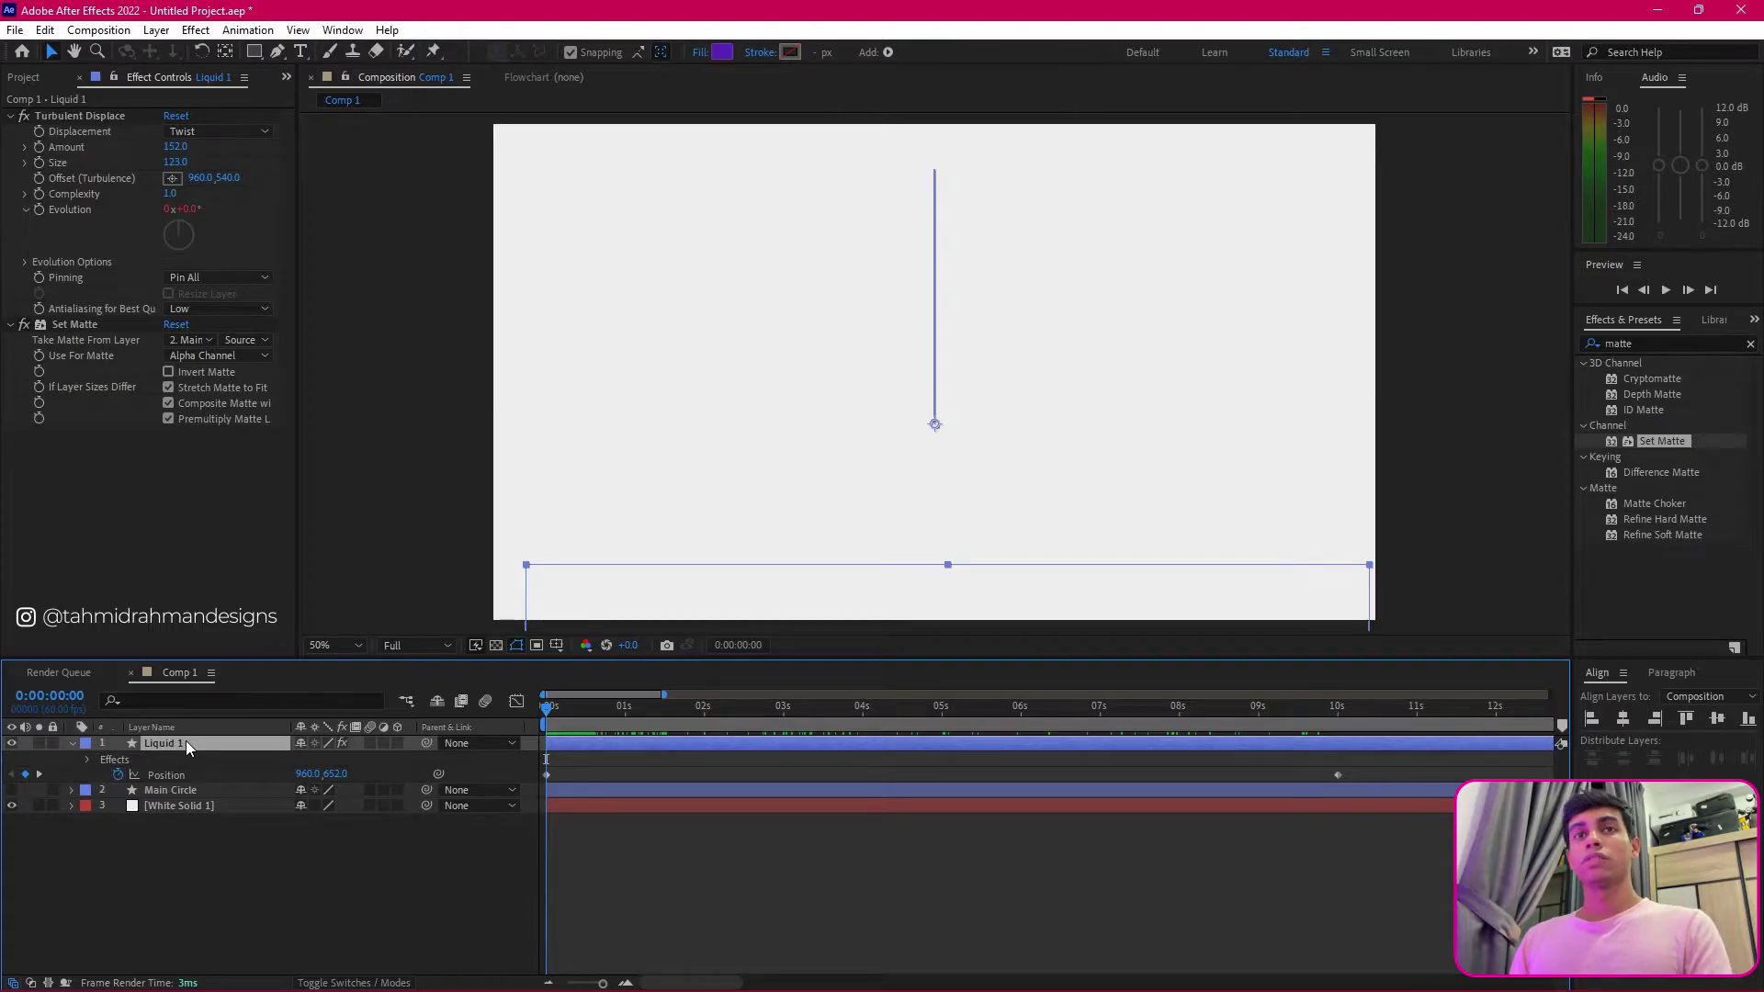
Step: Duplicate Liquid 1 into Liquid 2, 3 and 4, then hide Liquid 3 and Liquid 4
key(ctrl+d)
key(ctrl+d)
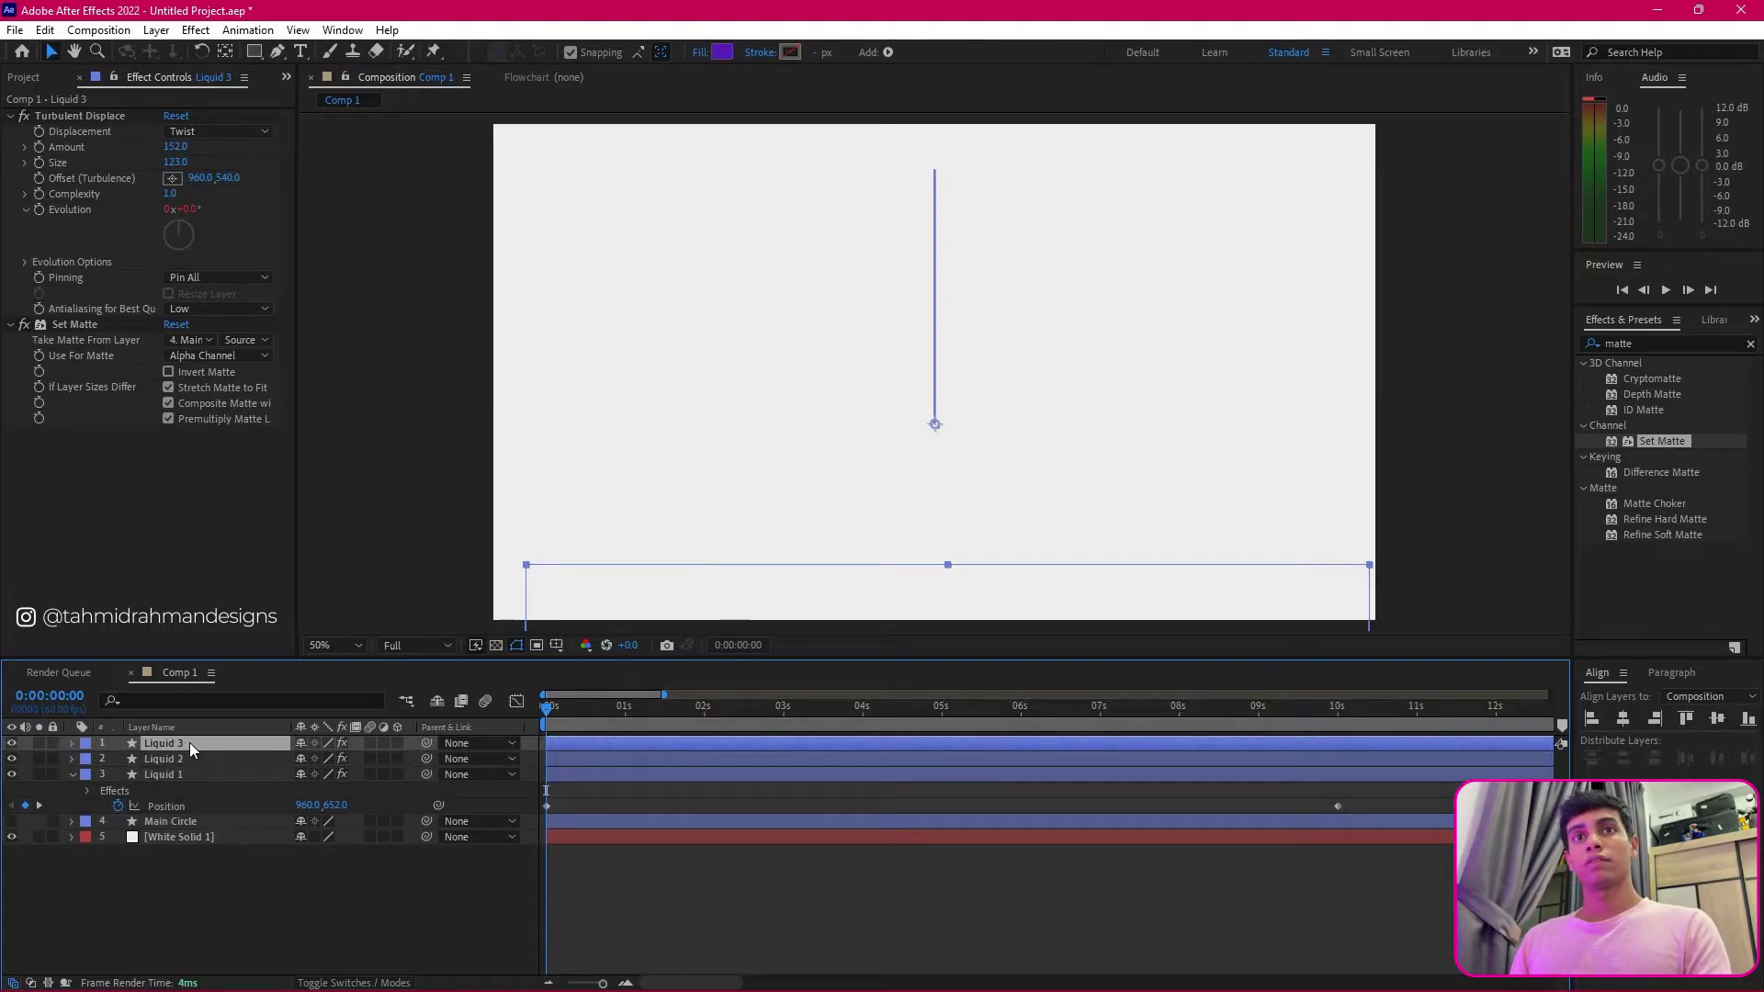
key(ctrl+d)
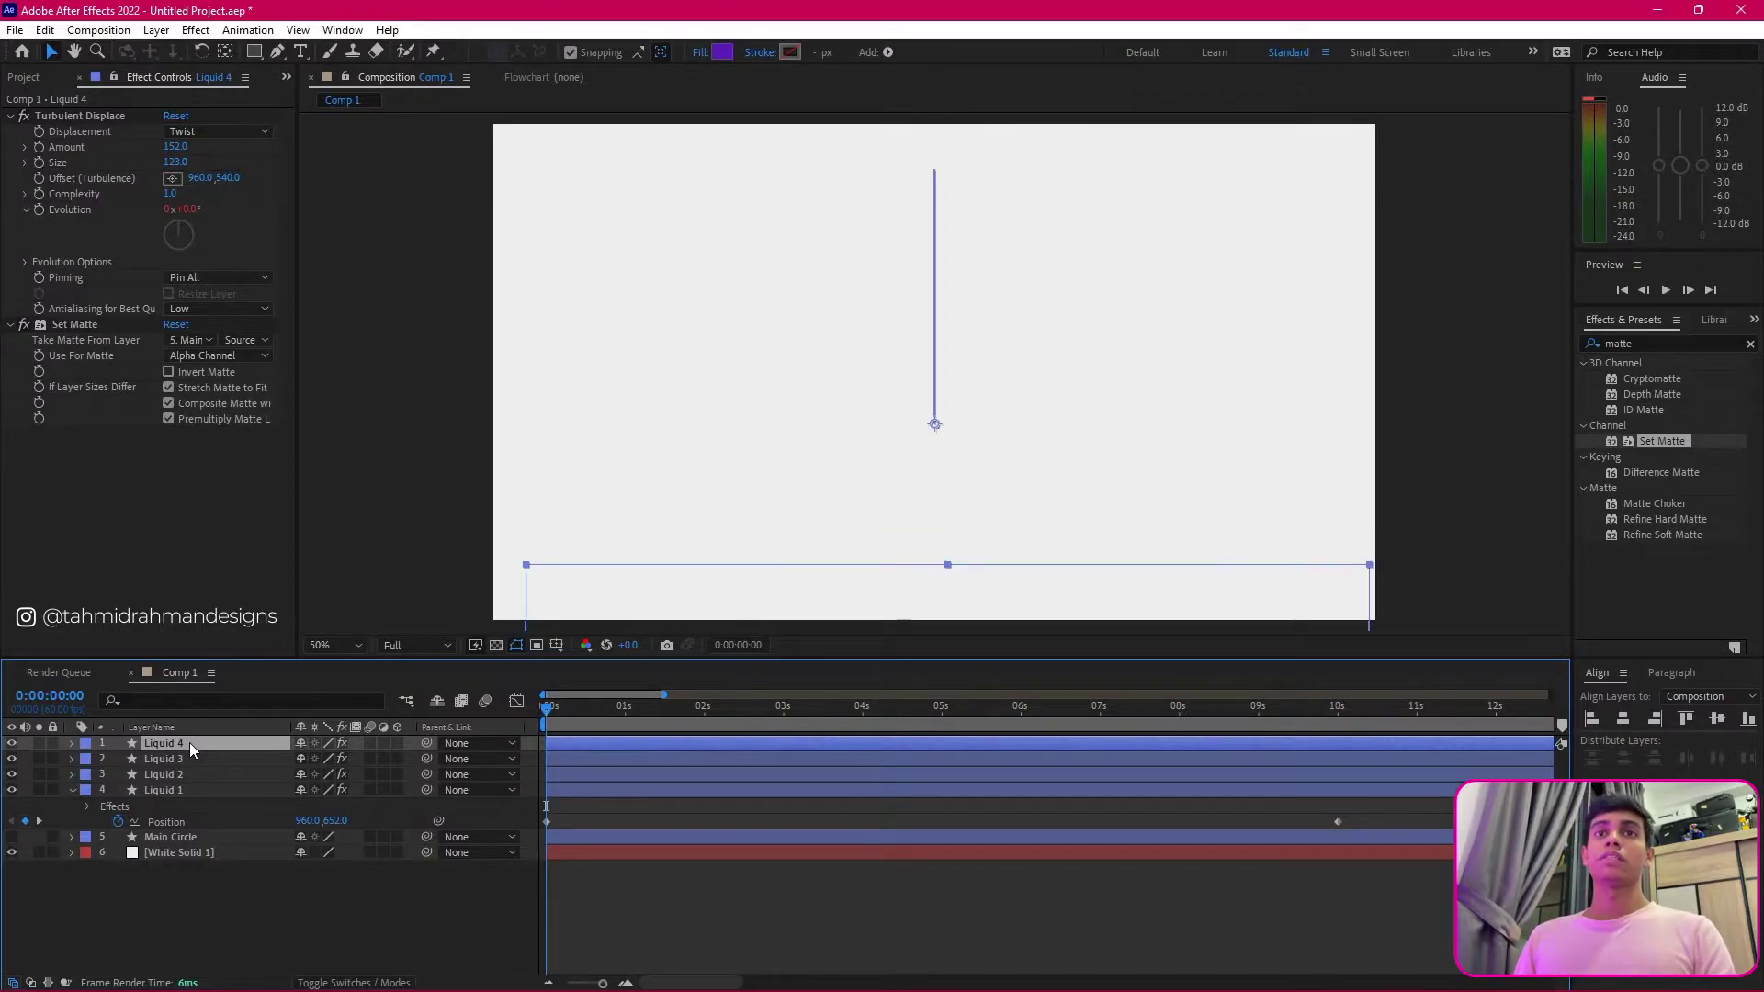
click(185, 758)
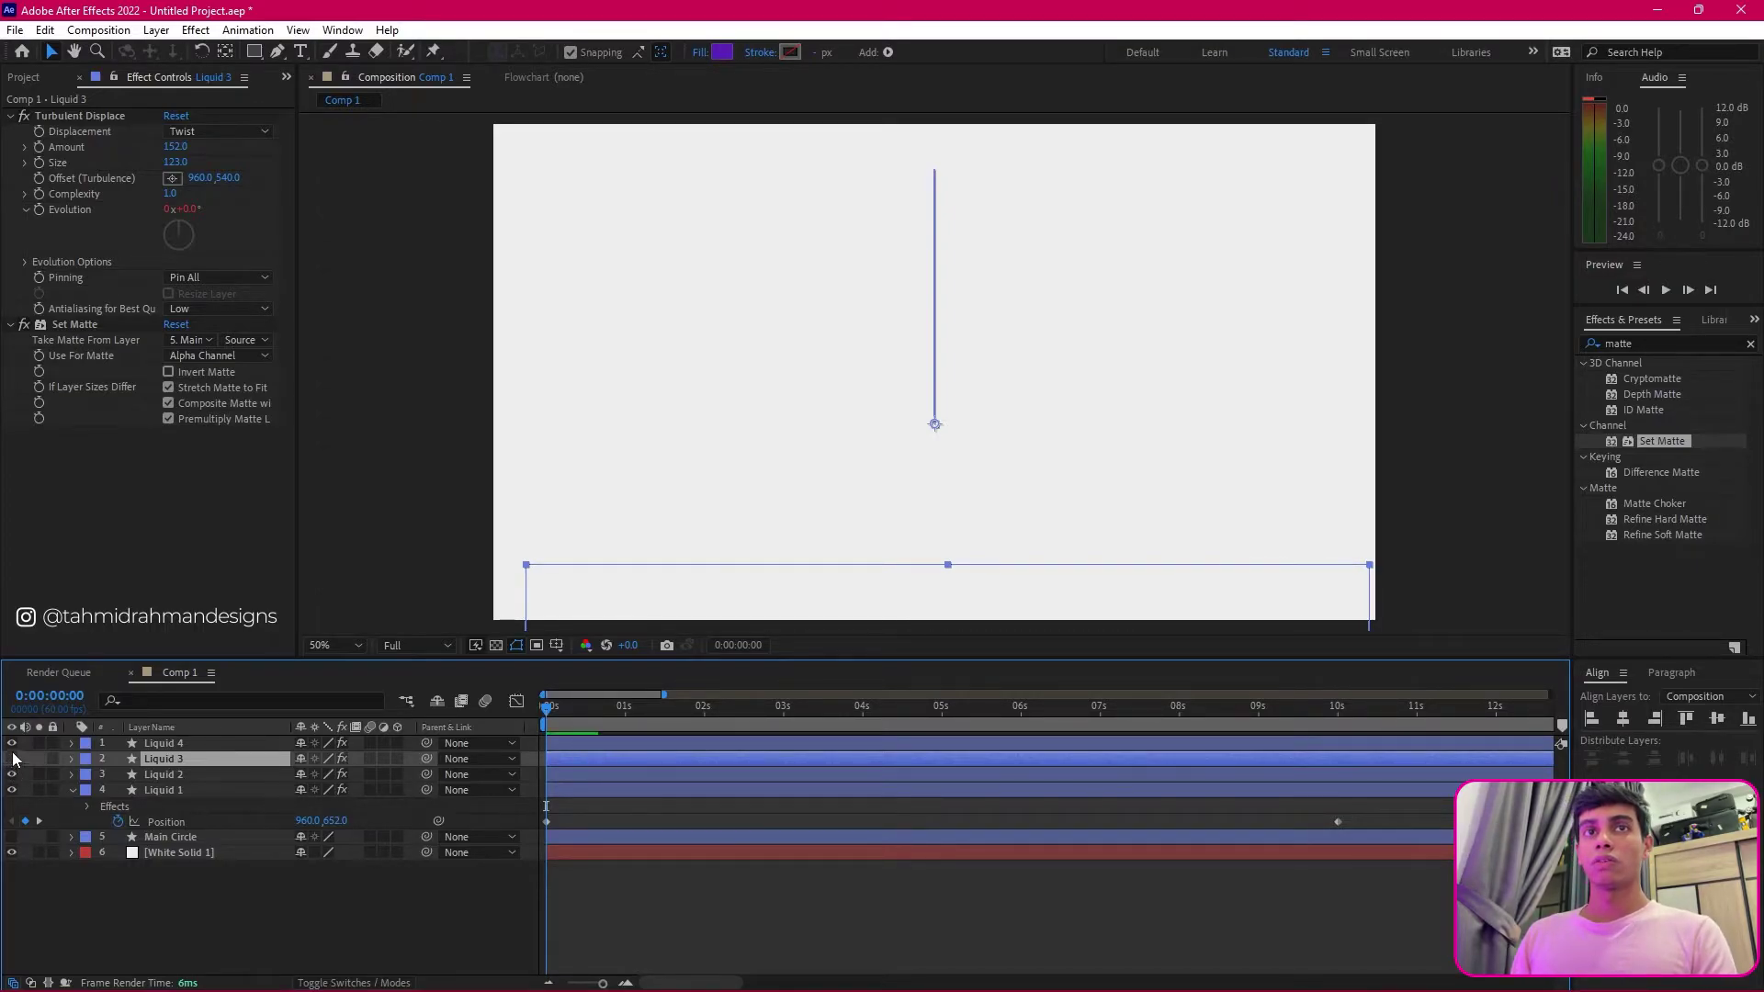
drag(13, 758, 13, 742)
Step: Select Liquid 2 and zoom the time ruler to preview it at the one-second mark
click(244, 774)
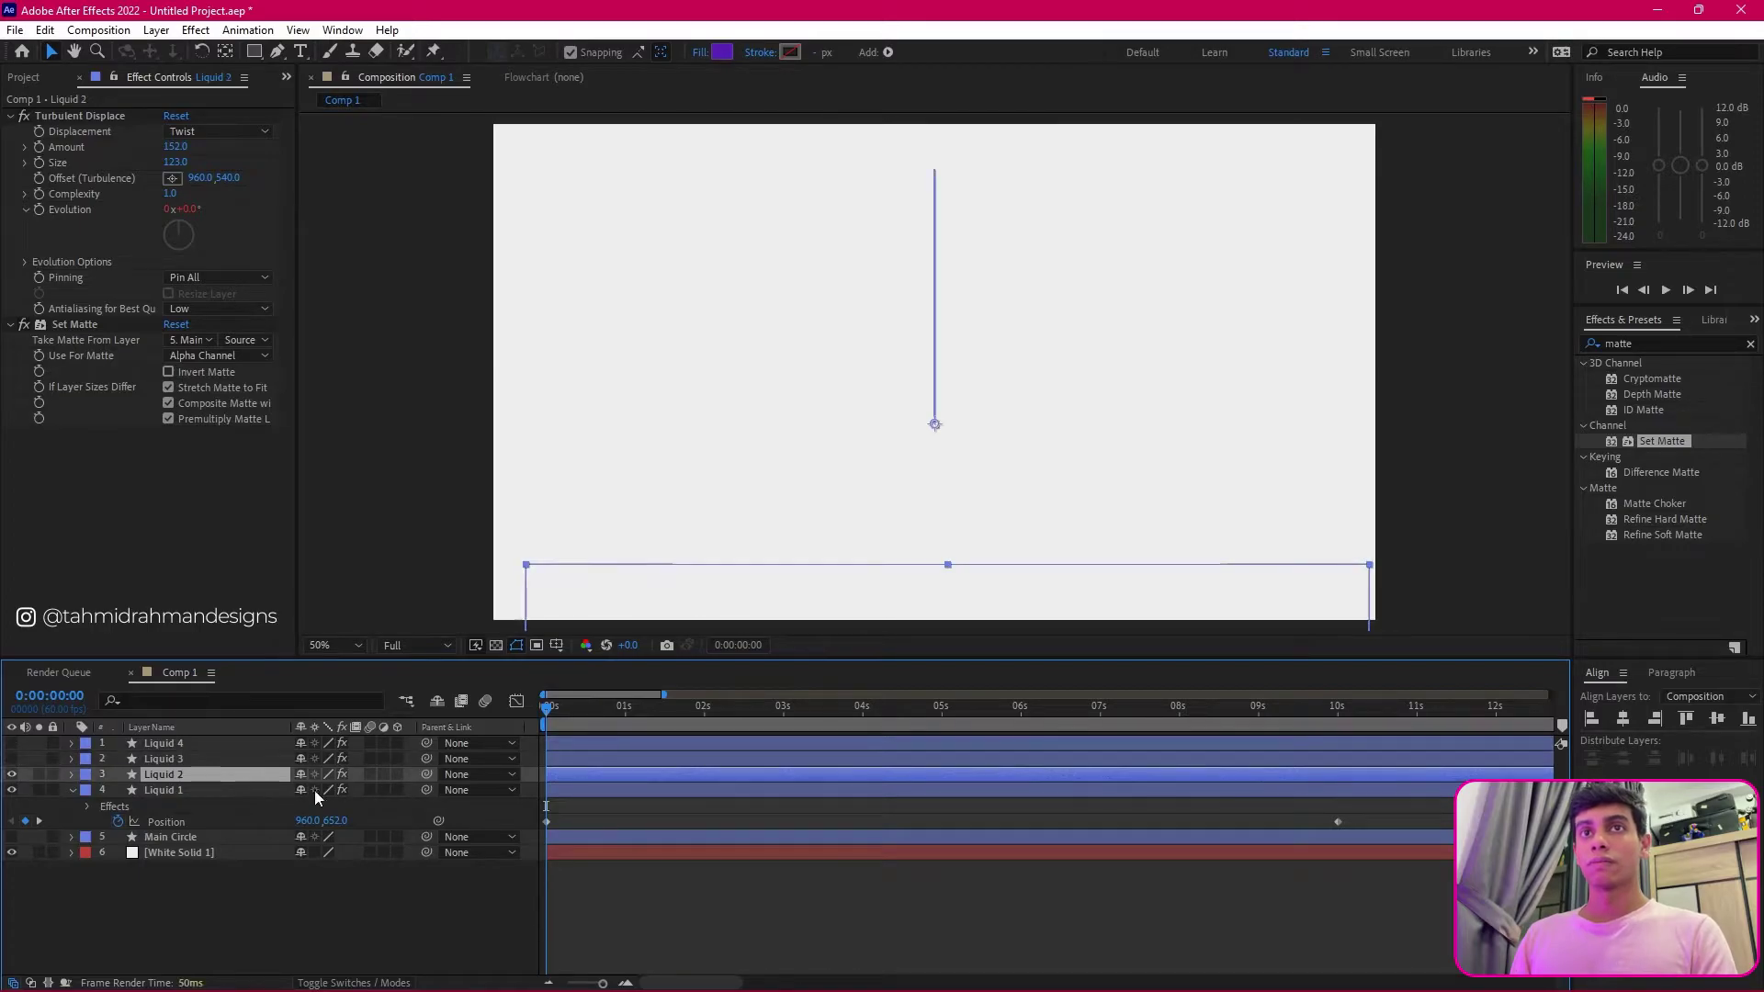
drag(662, 694, 848, 688)
click(618, 714)
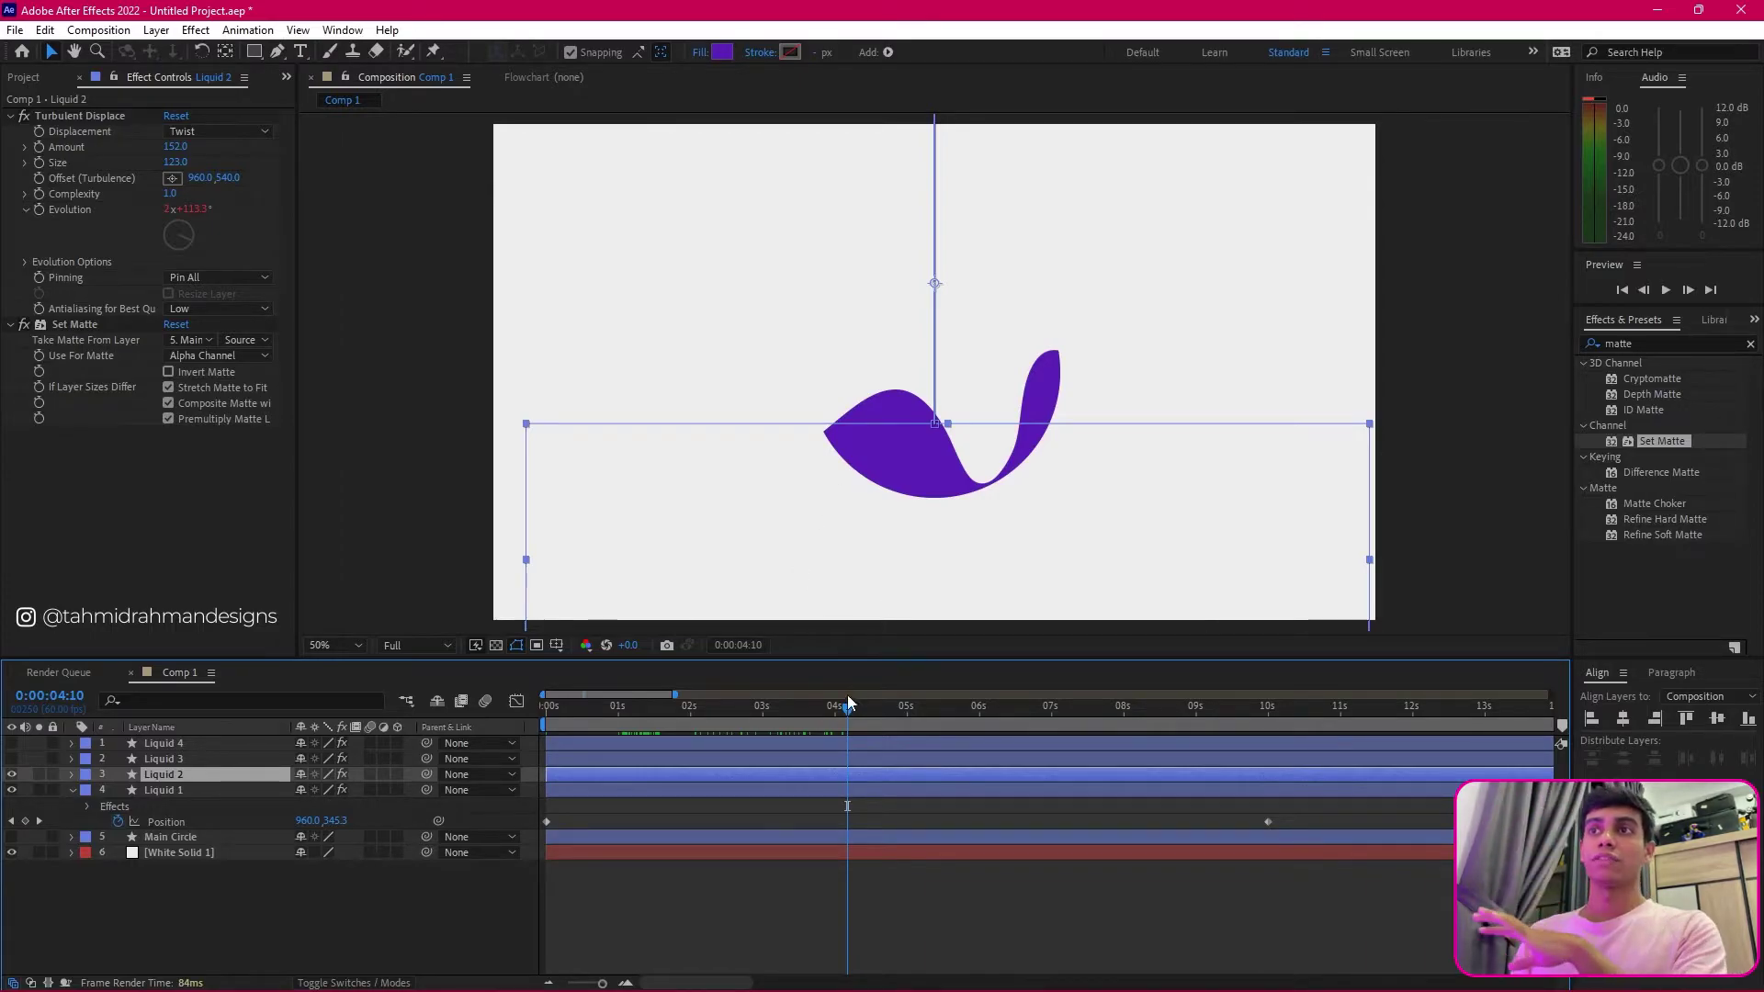
Step: Set Liquid 2's fill colour to yellow, hex DEF13C
drag(847, 707, 905, 709)
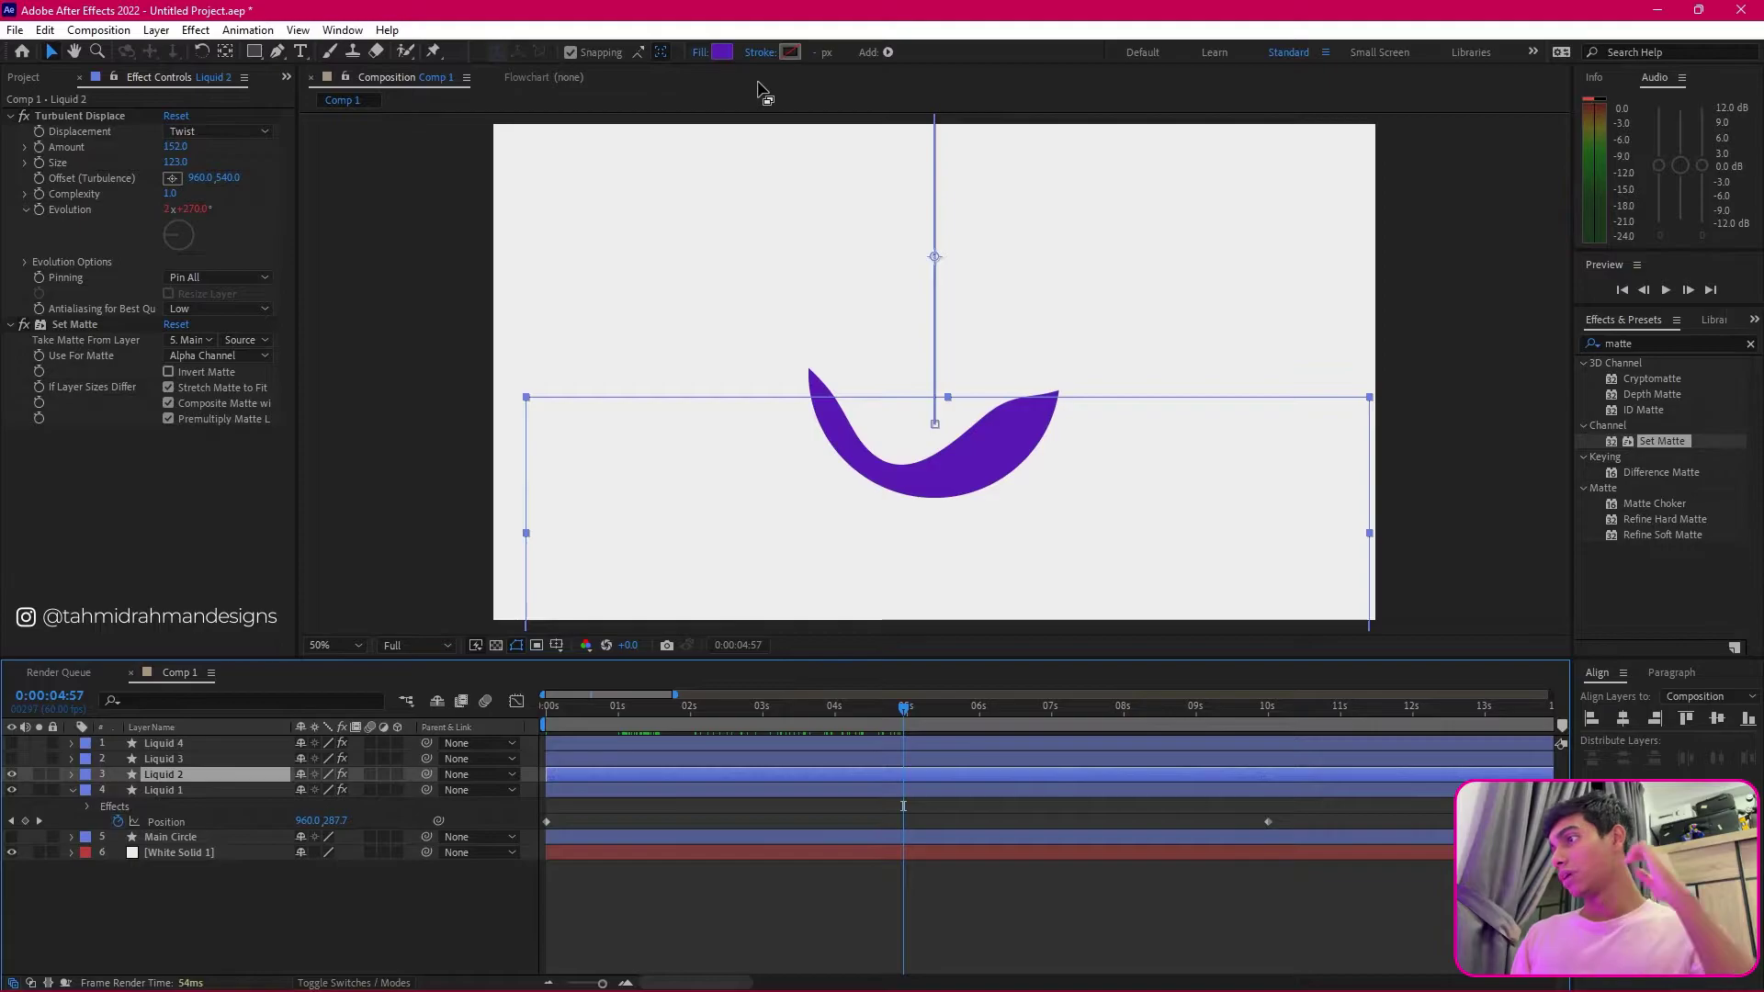
click(722, 53)
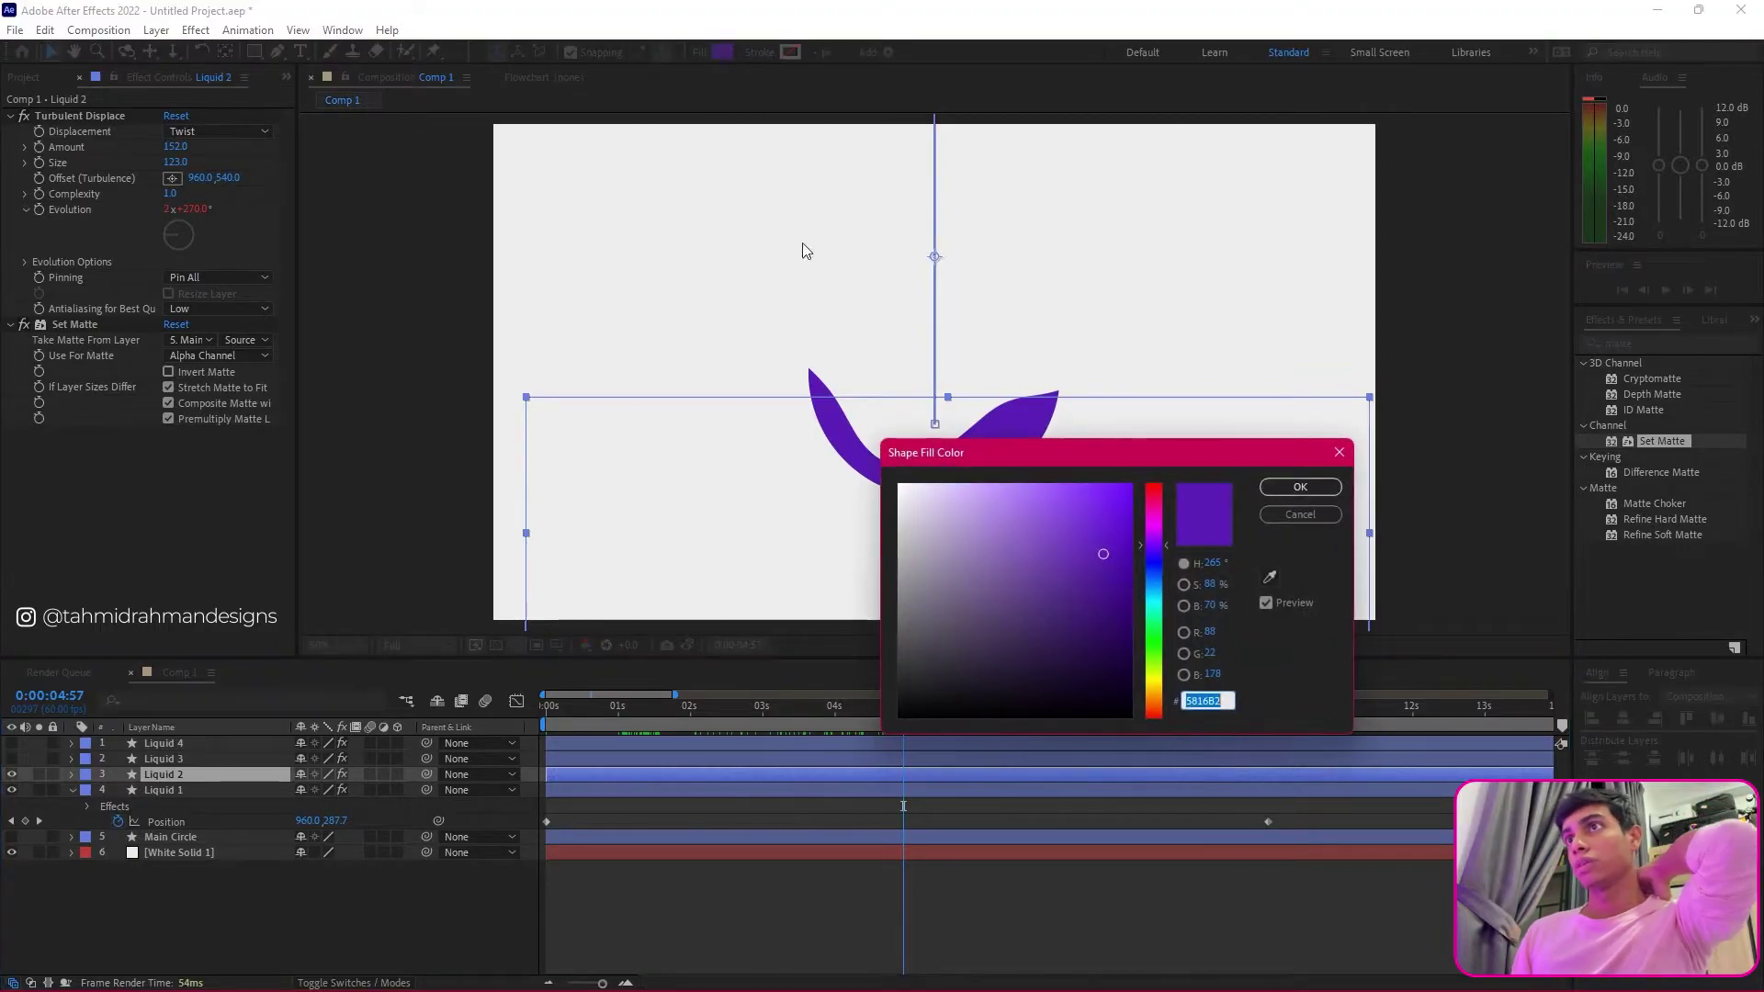
text(DEF)
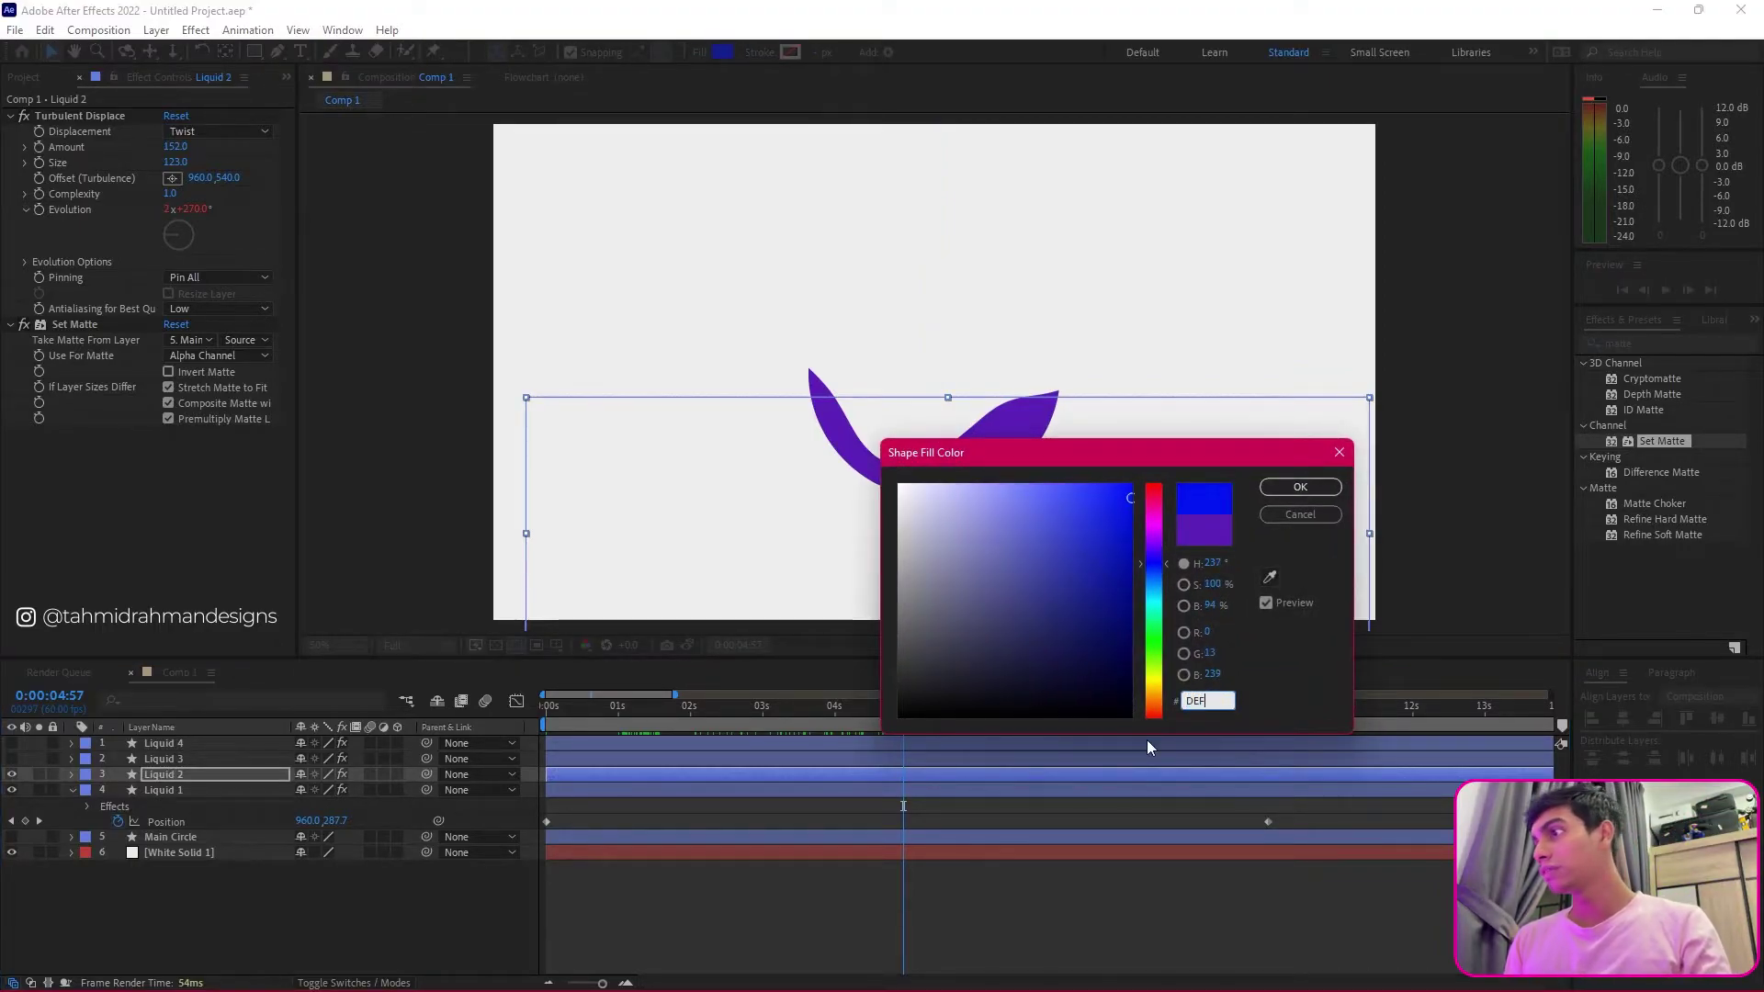
text(13C)
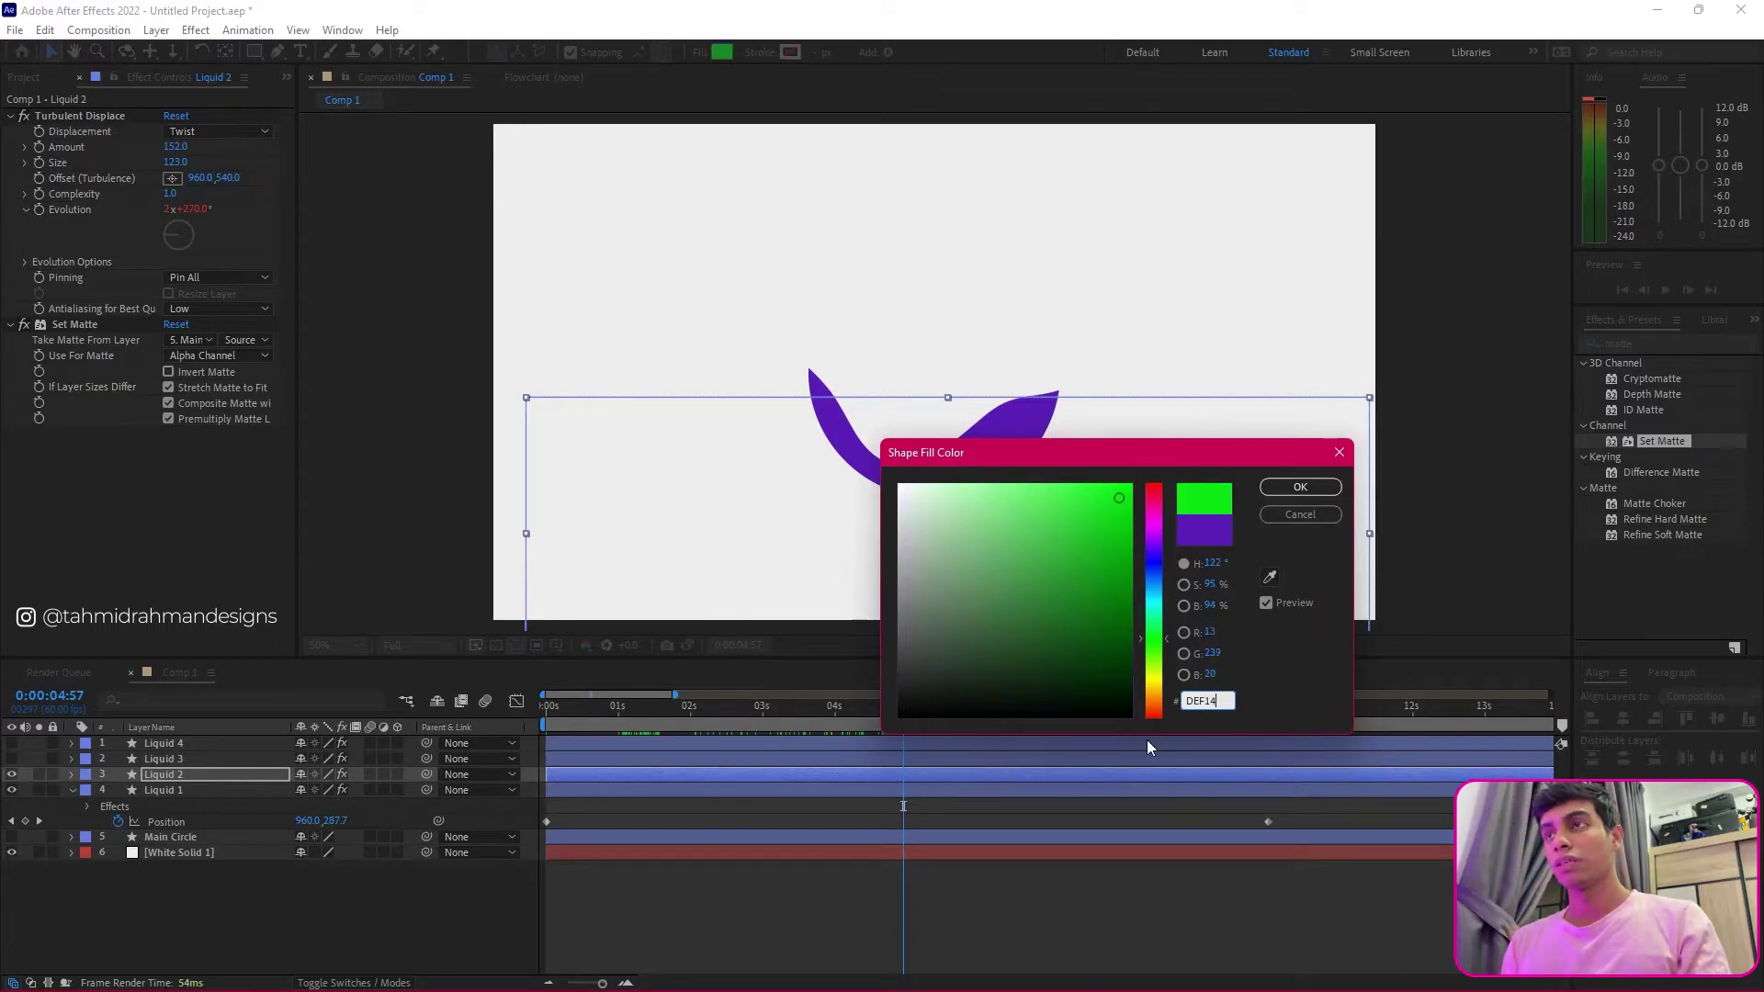
key(Return)
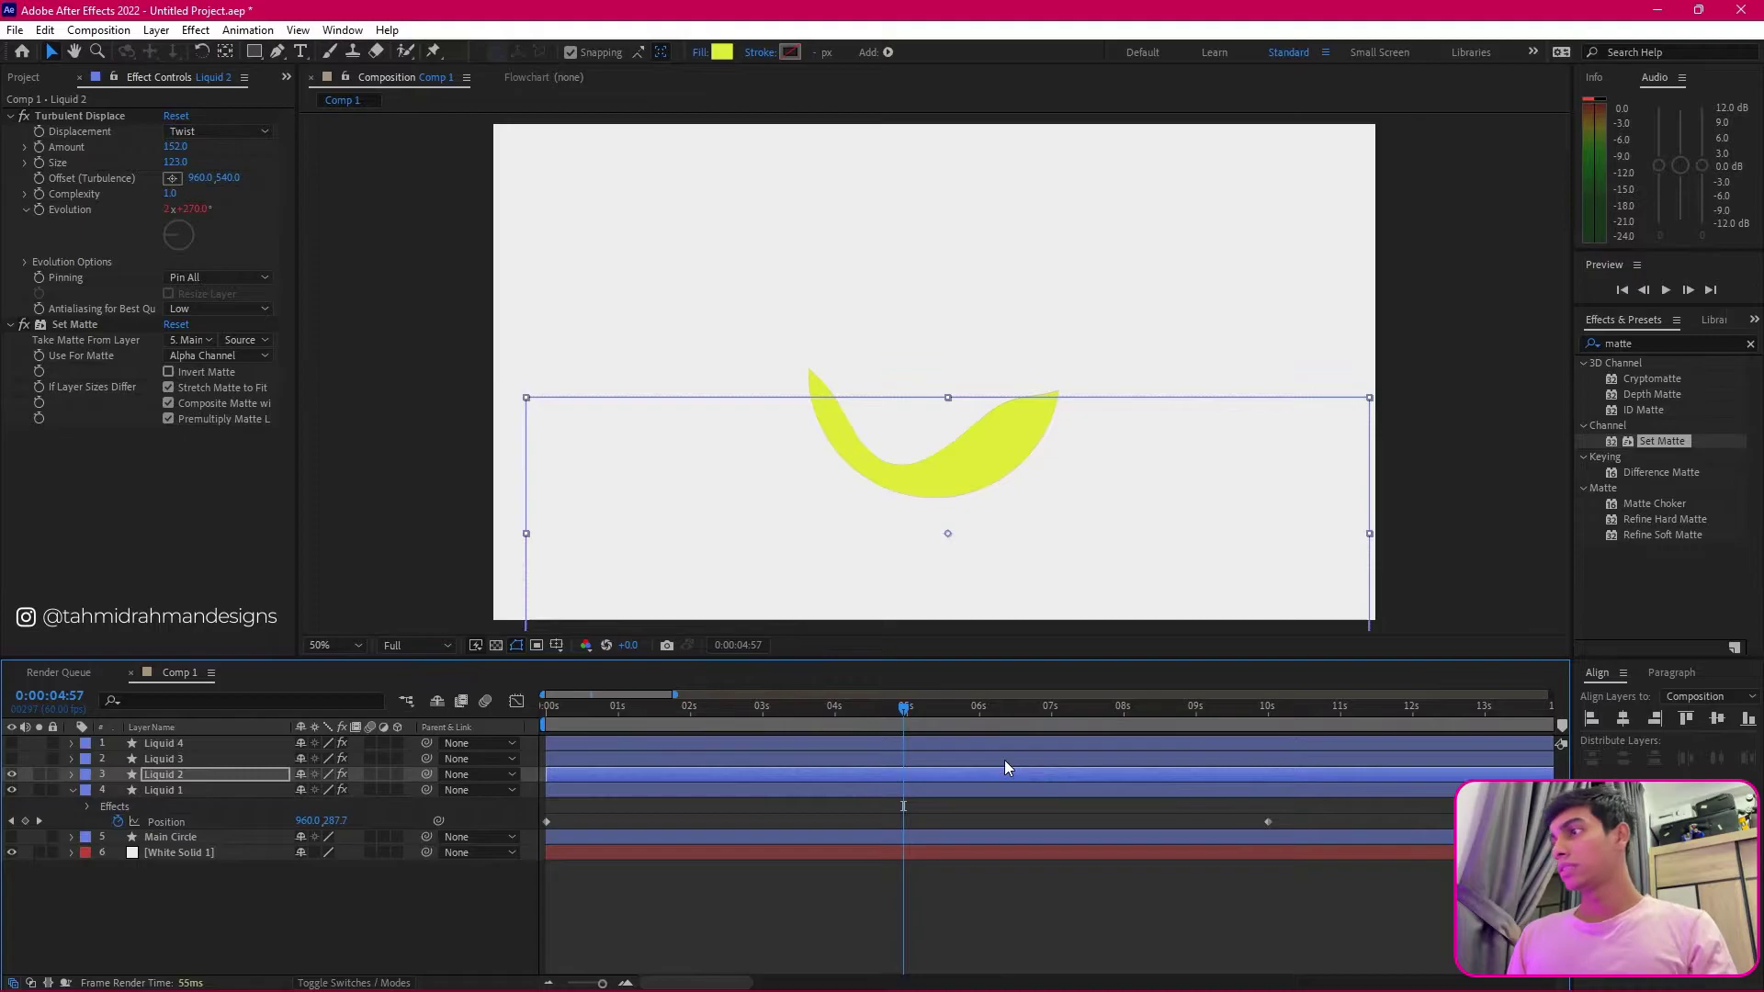
click(722, 52)
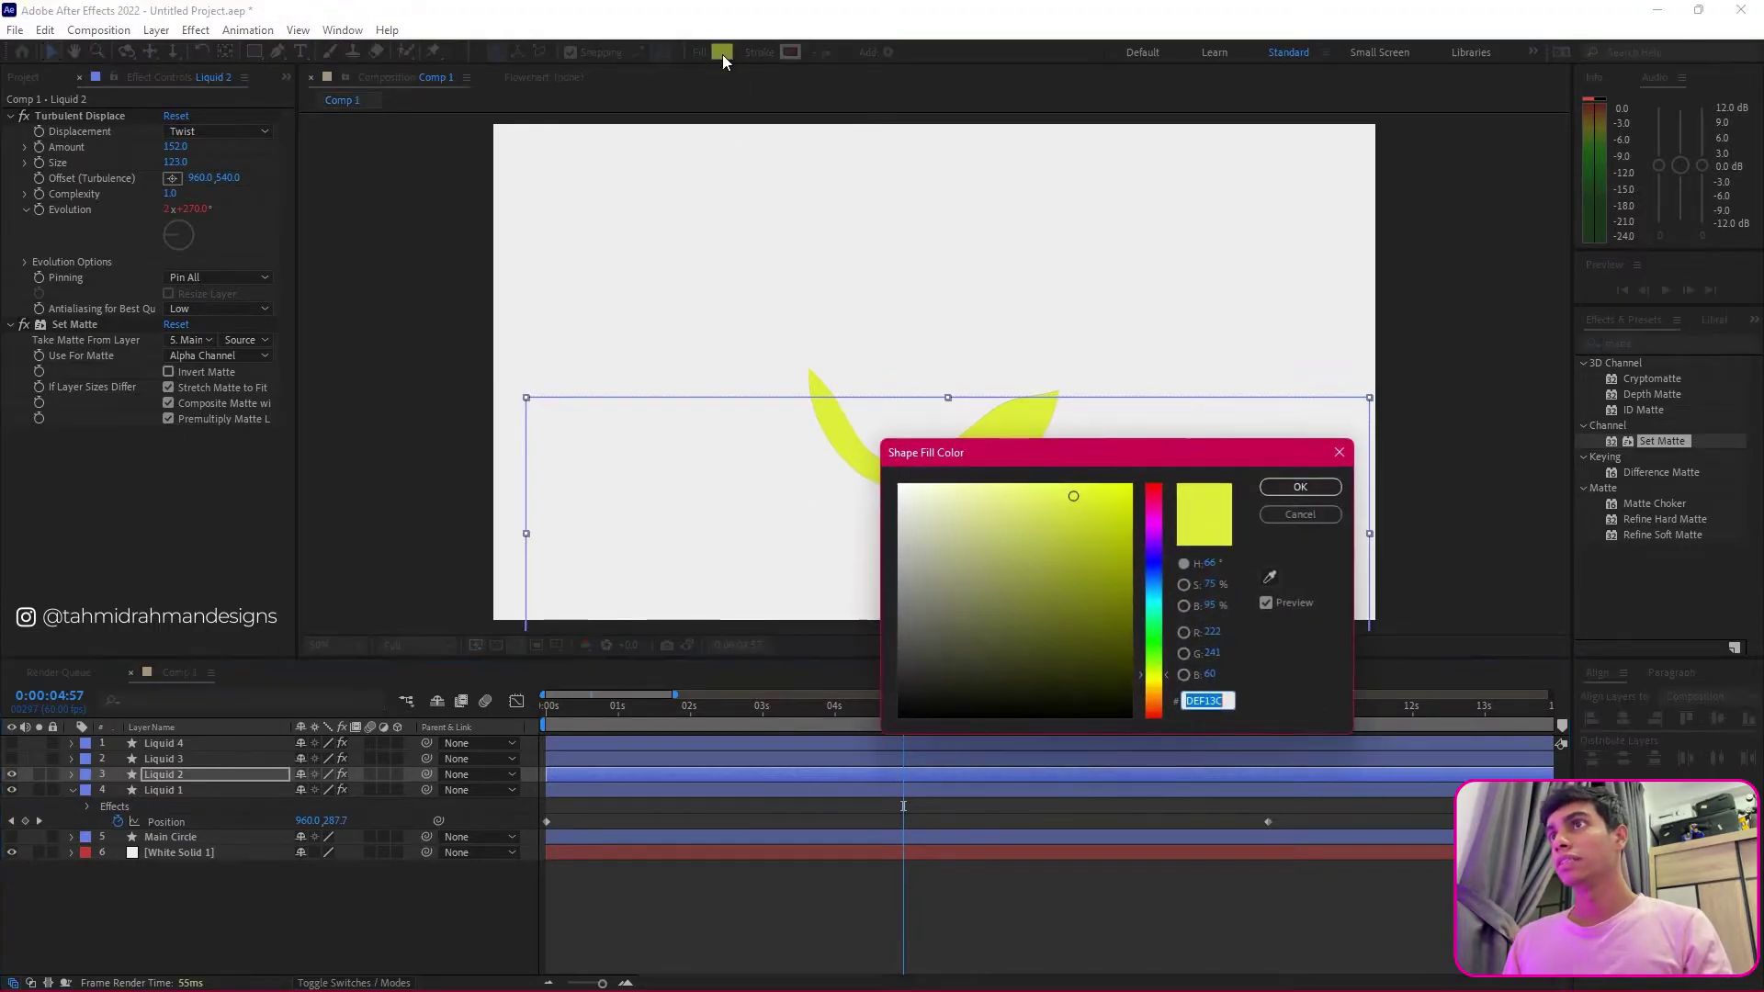
click(1314, 516)
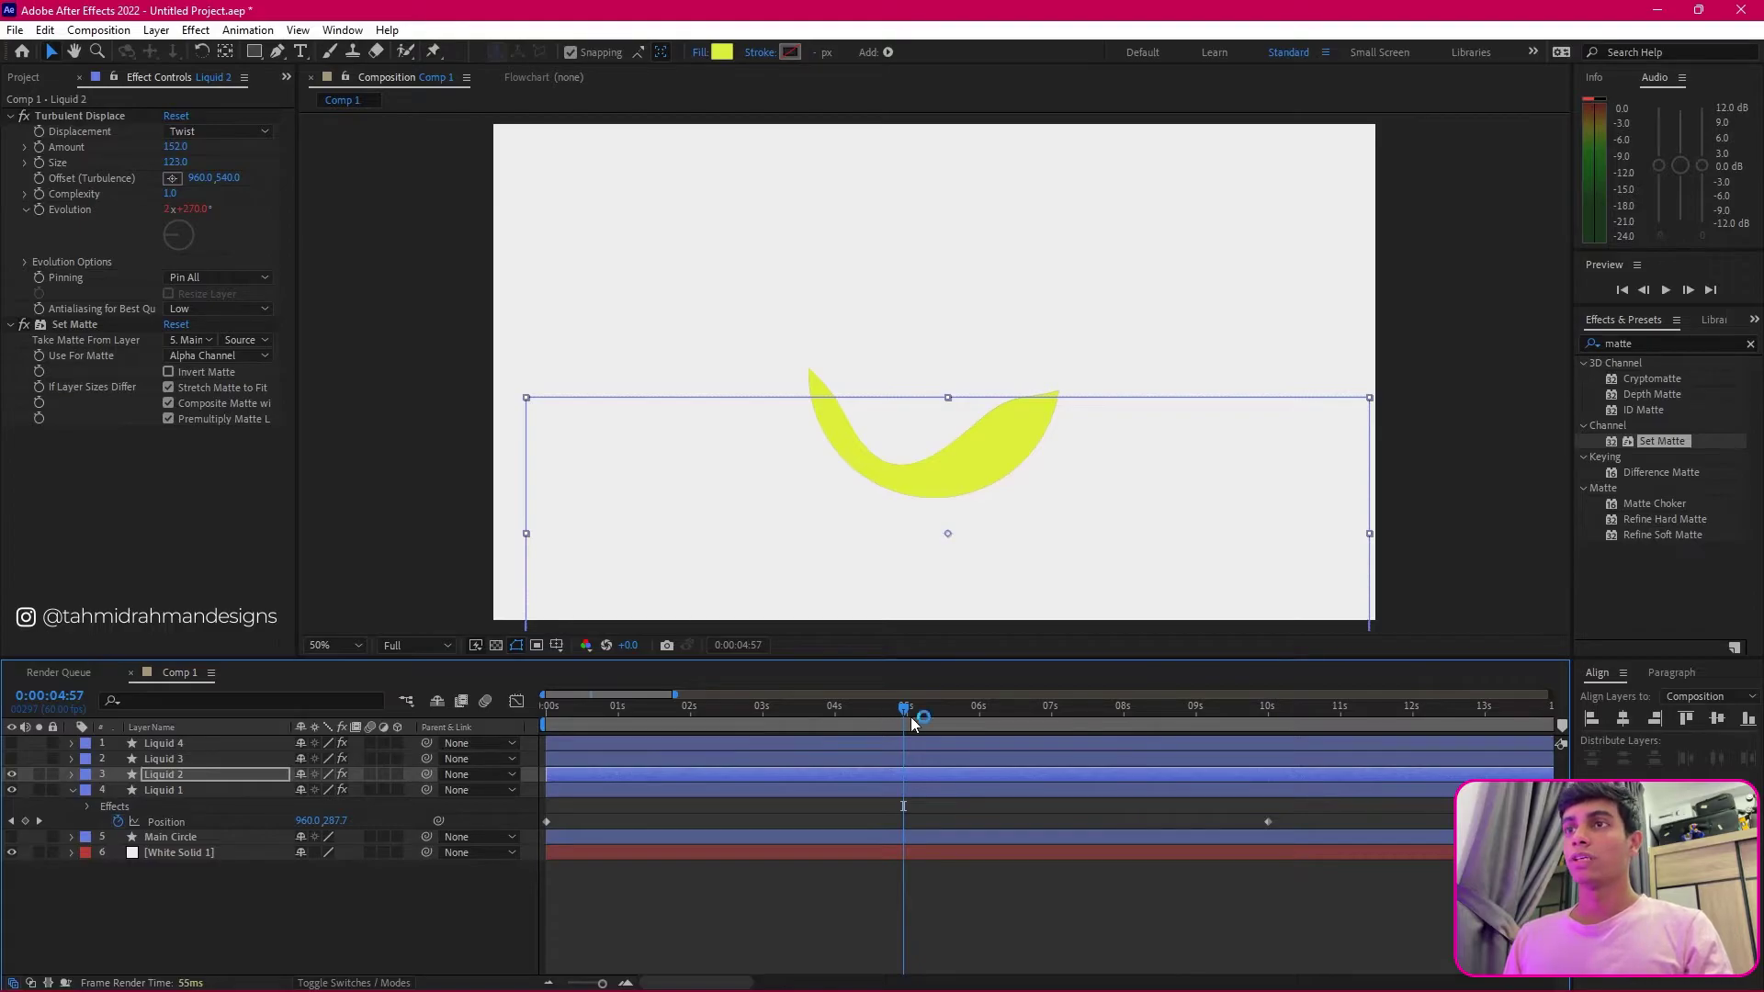
Step: Shift the Liquid 2 layer bar later so the yellow wave starts around 1:57, then scrub to check
drag(731, 779, 835, 779)
drag(891, 705, 1204, 645)
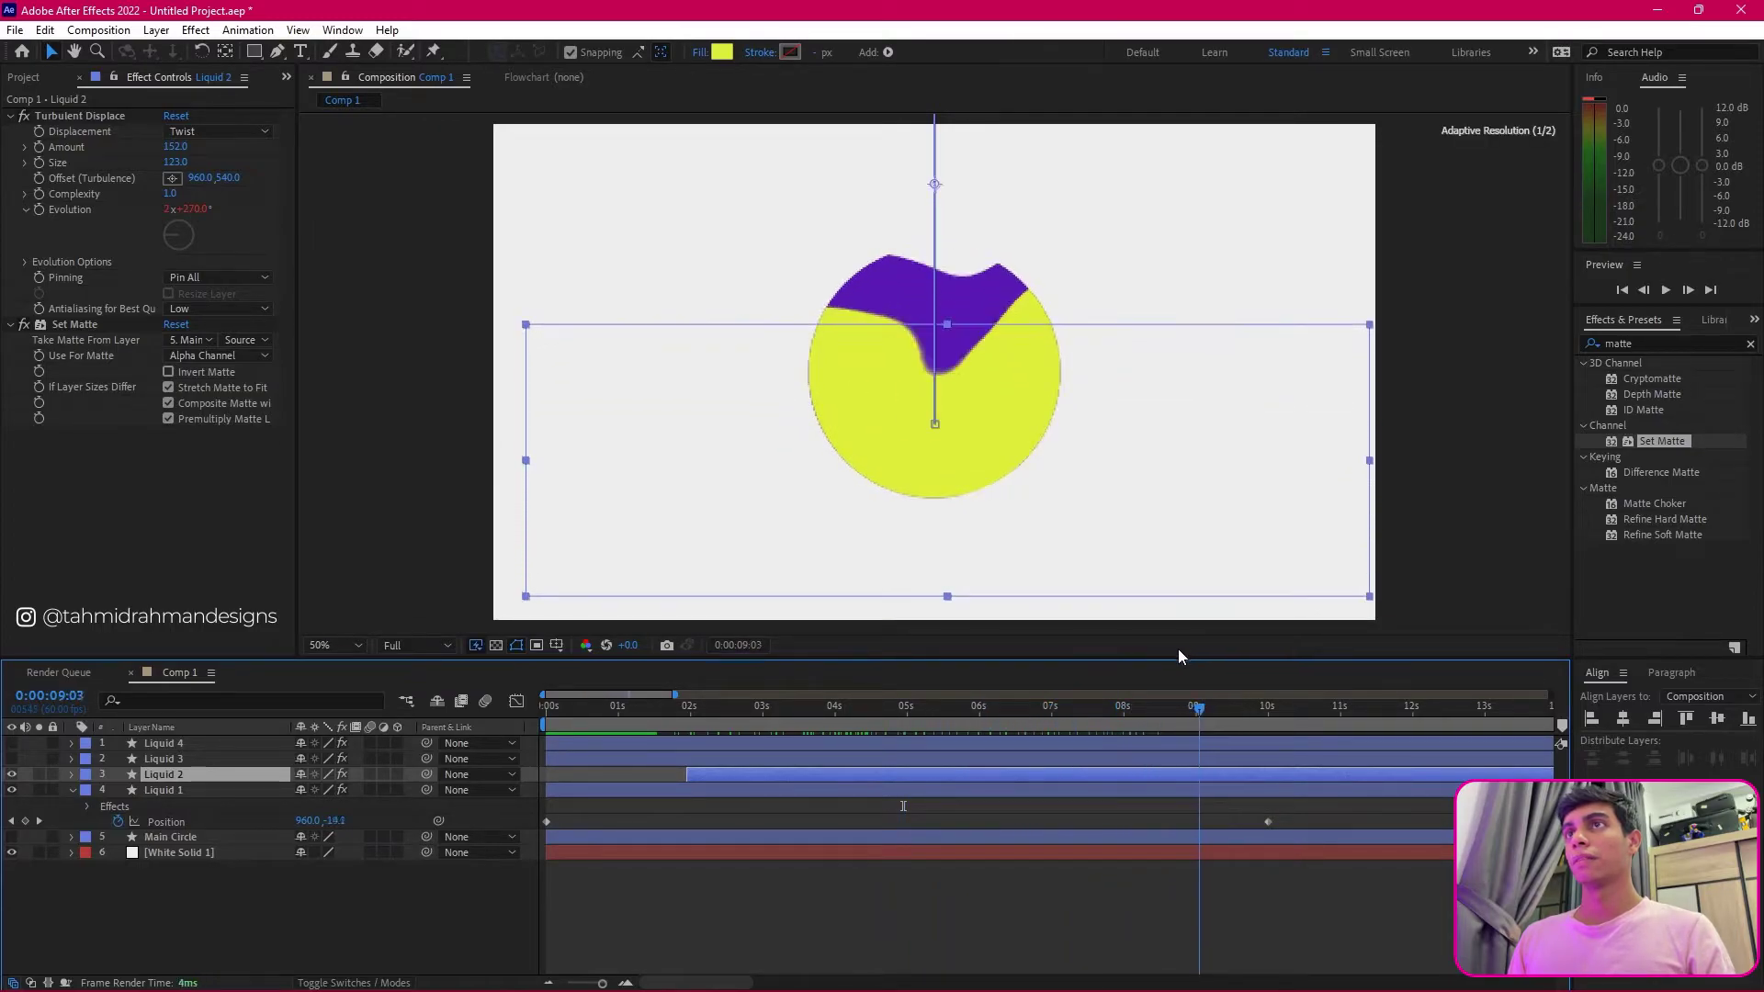
drag(1190, 707, 625, 695)
click(690, 722)
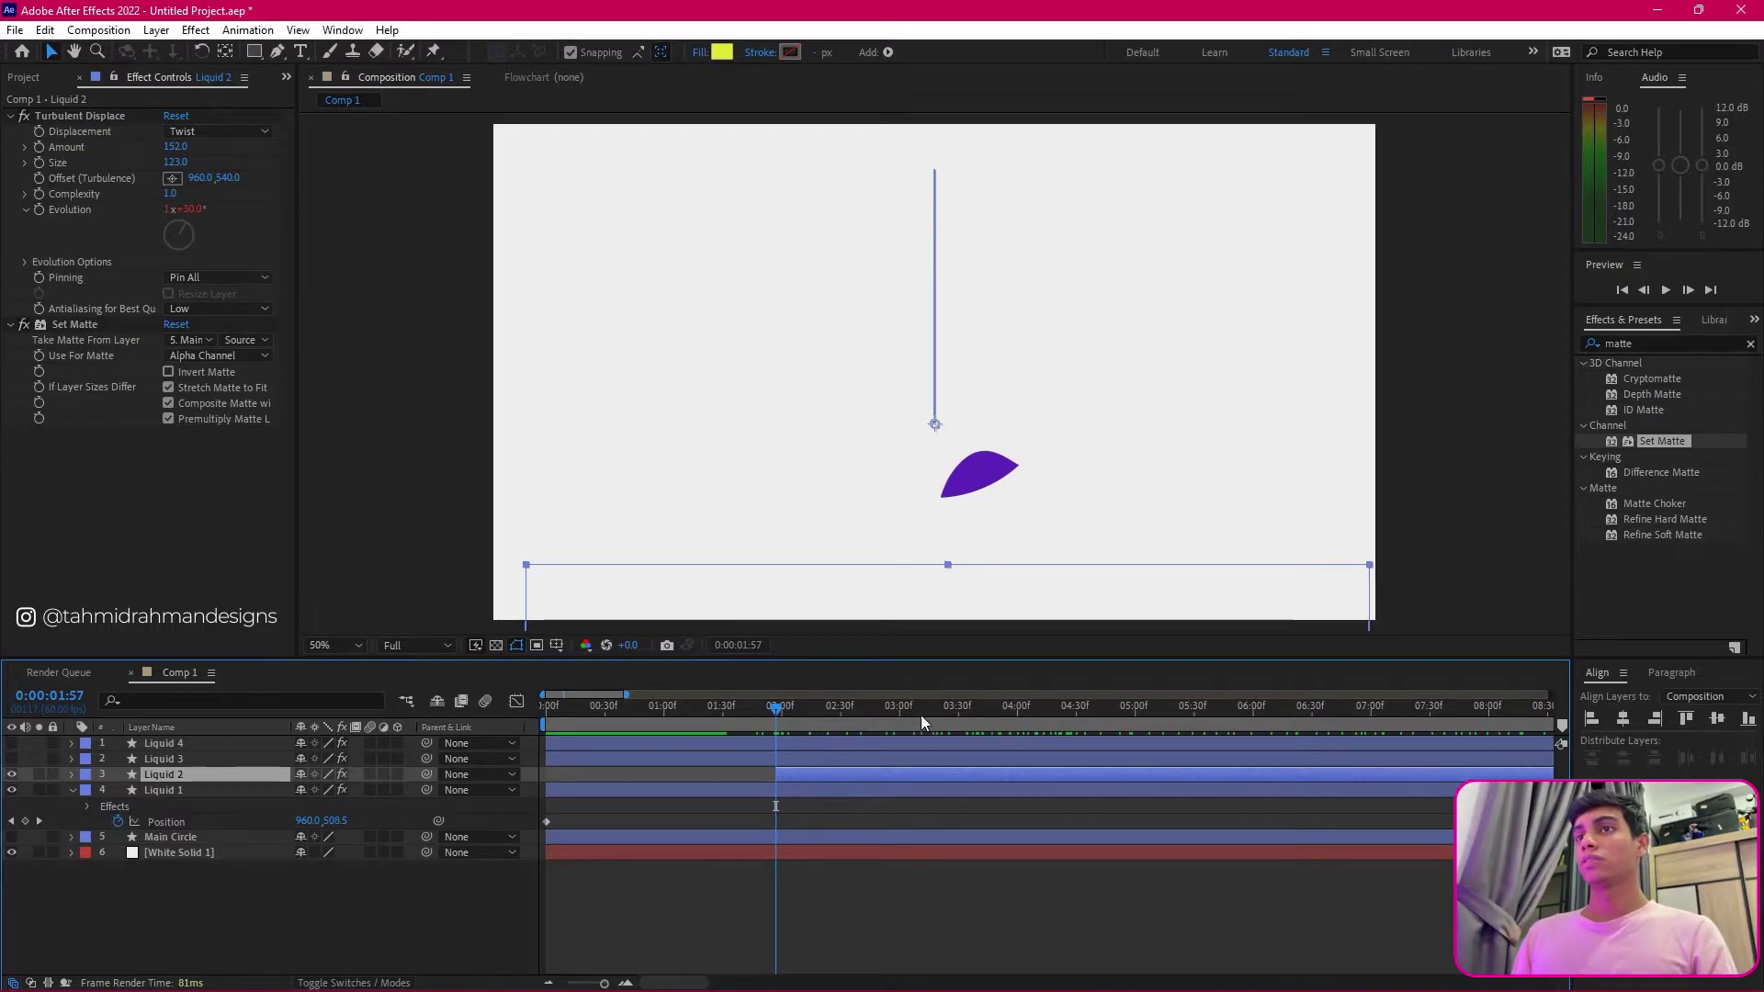
Step: Trim Liquid 3's in-point to 03:37 with Alt+[ and make the layer visible
drag(920, 715, 972, 713)
click(973, 764)
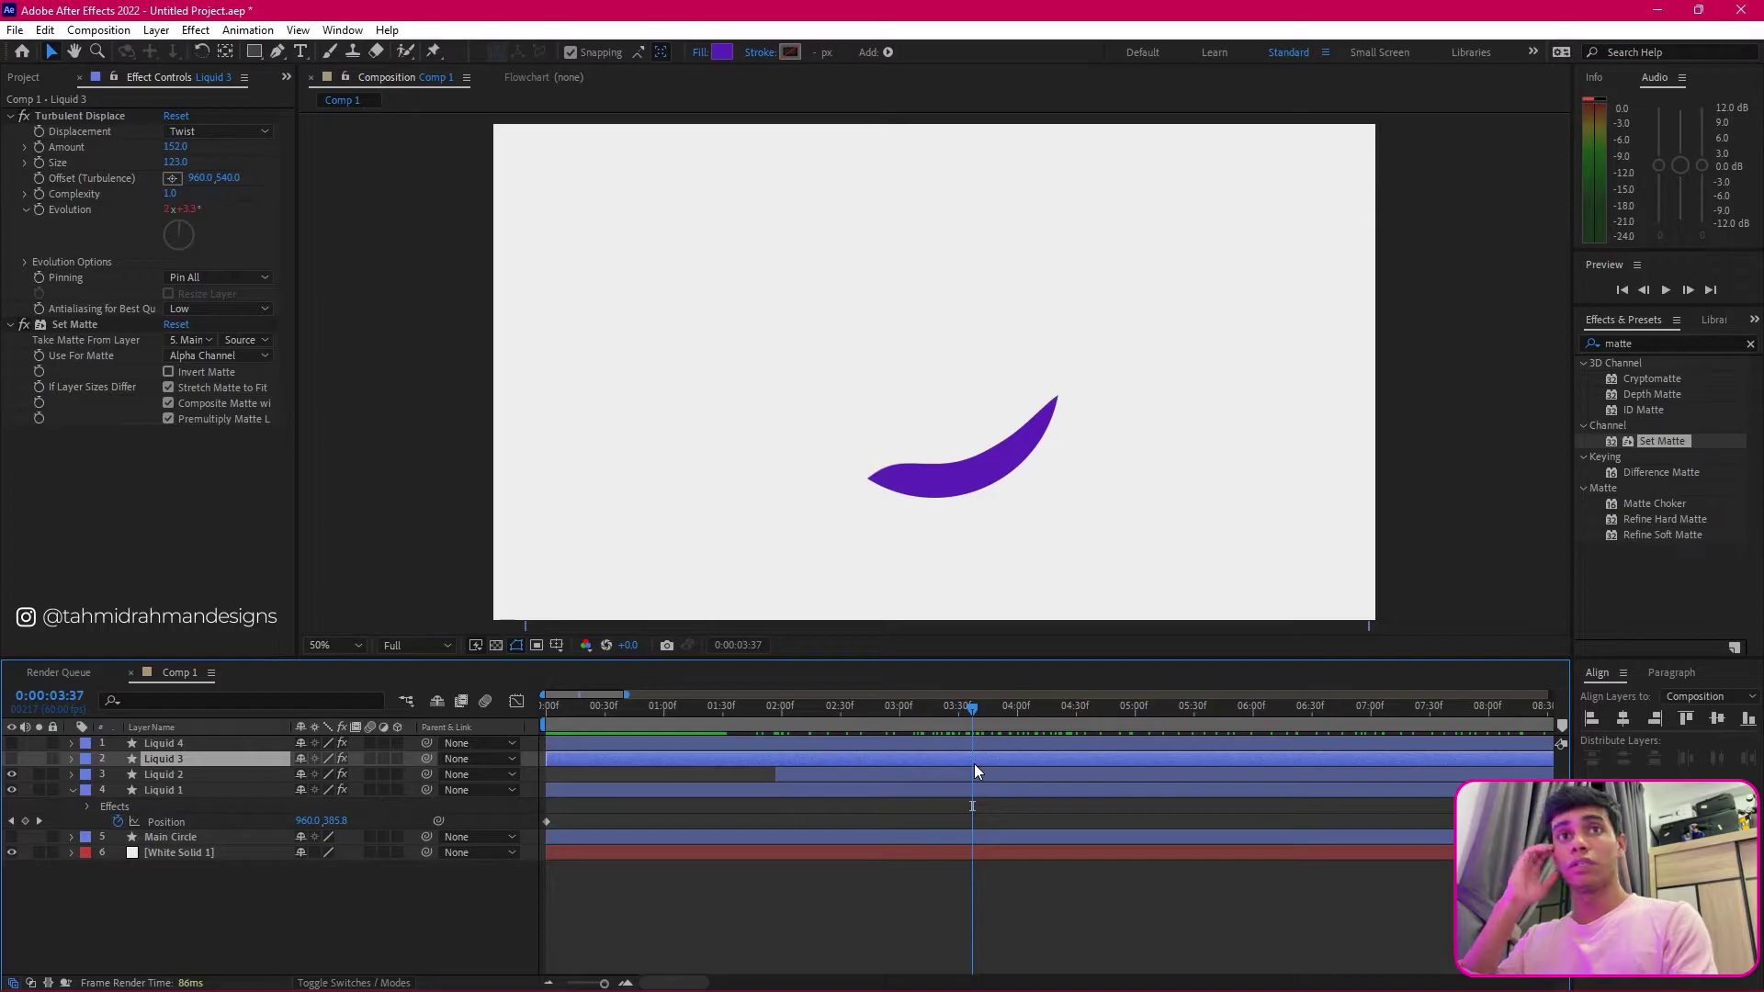
key(alt+bracketleft)
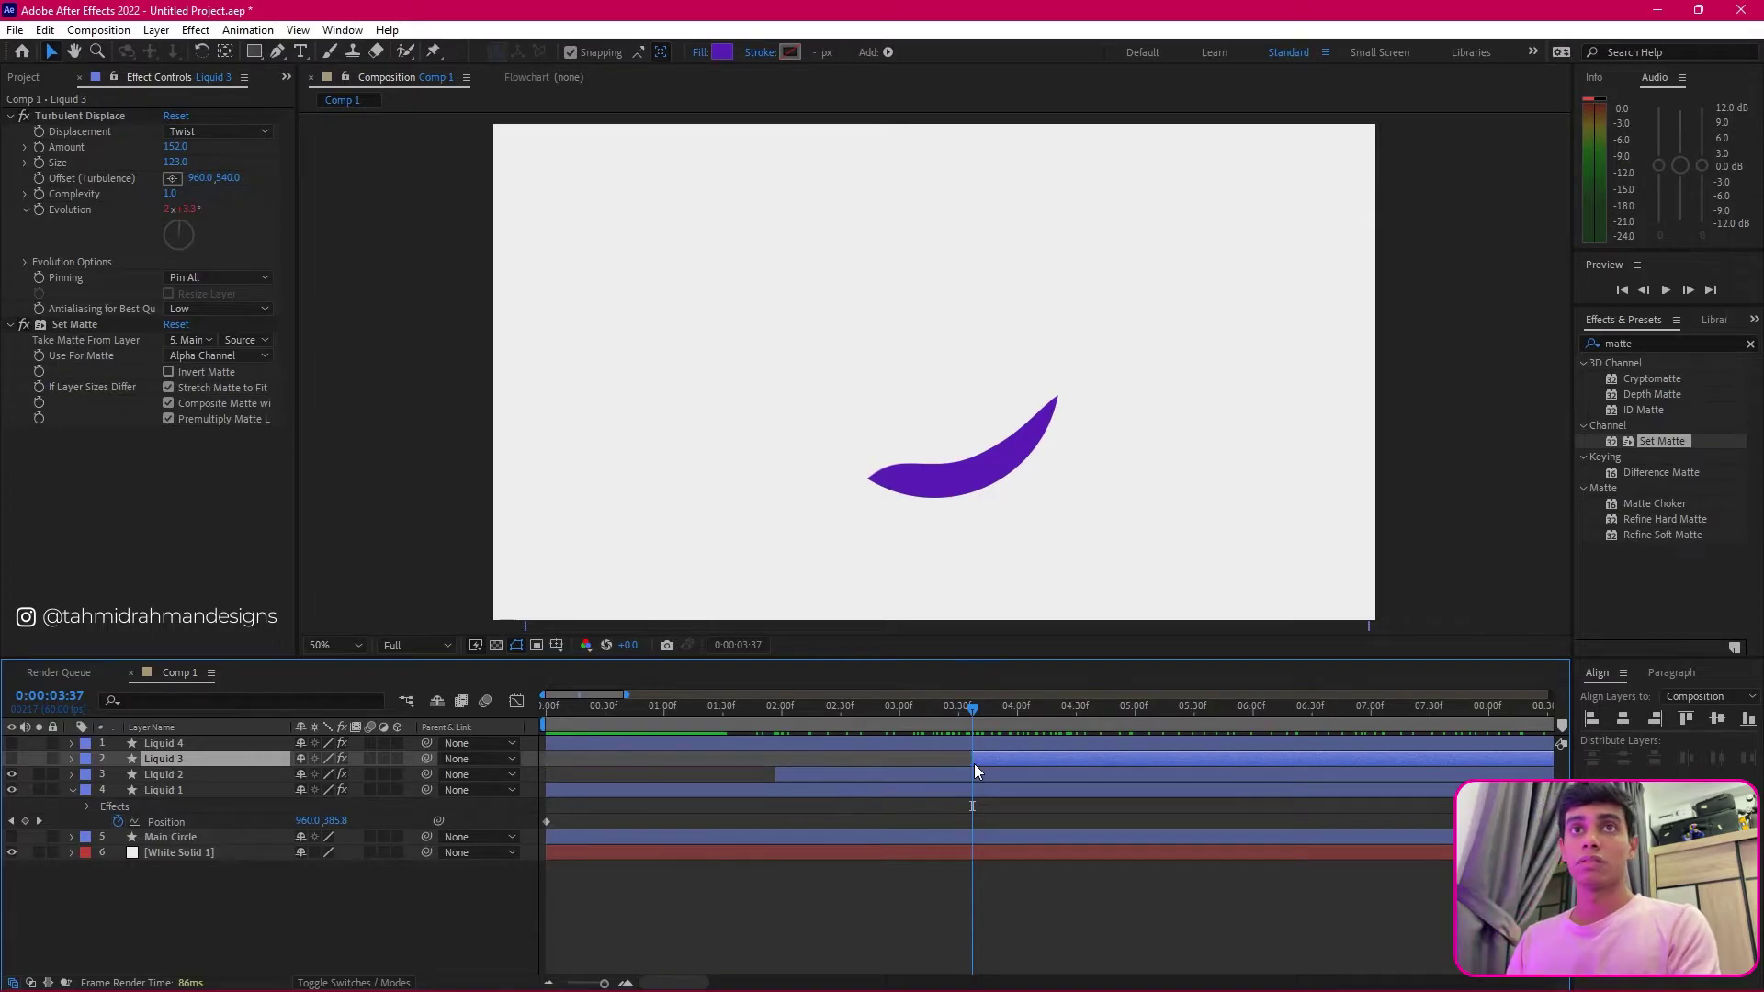
click(12, 759)
Step: Set Liquid 3's fill colour to pink, hex FB2367
drag(1107, 712, 1293, 714)
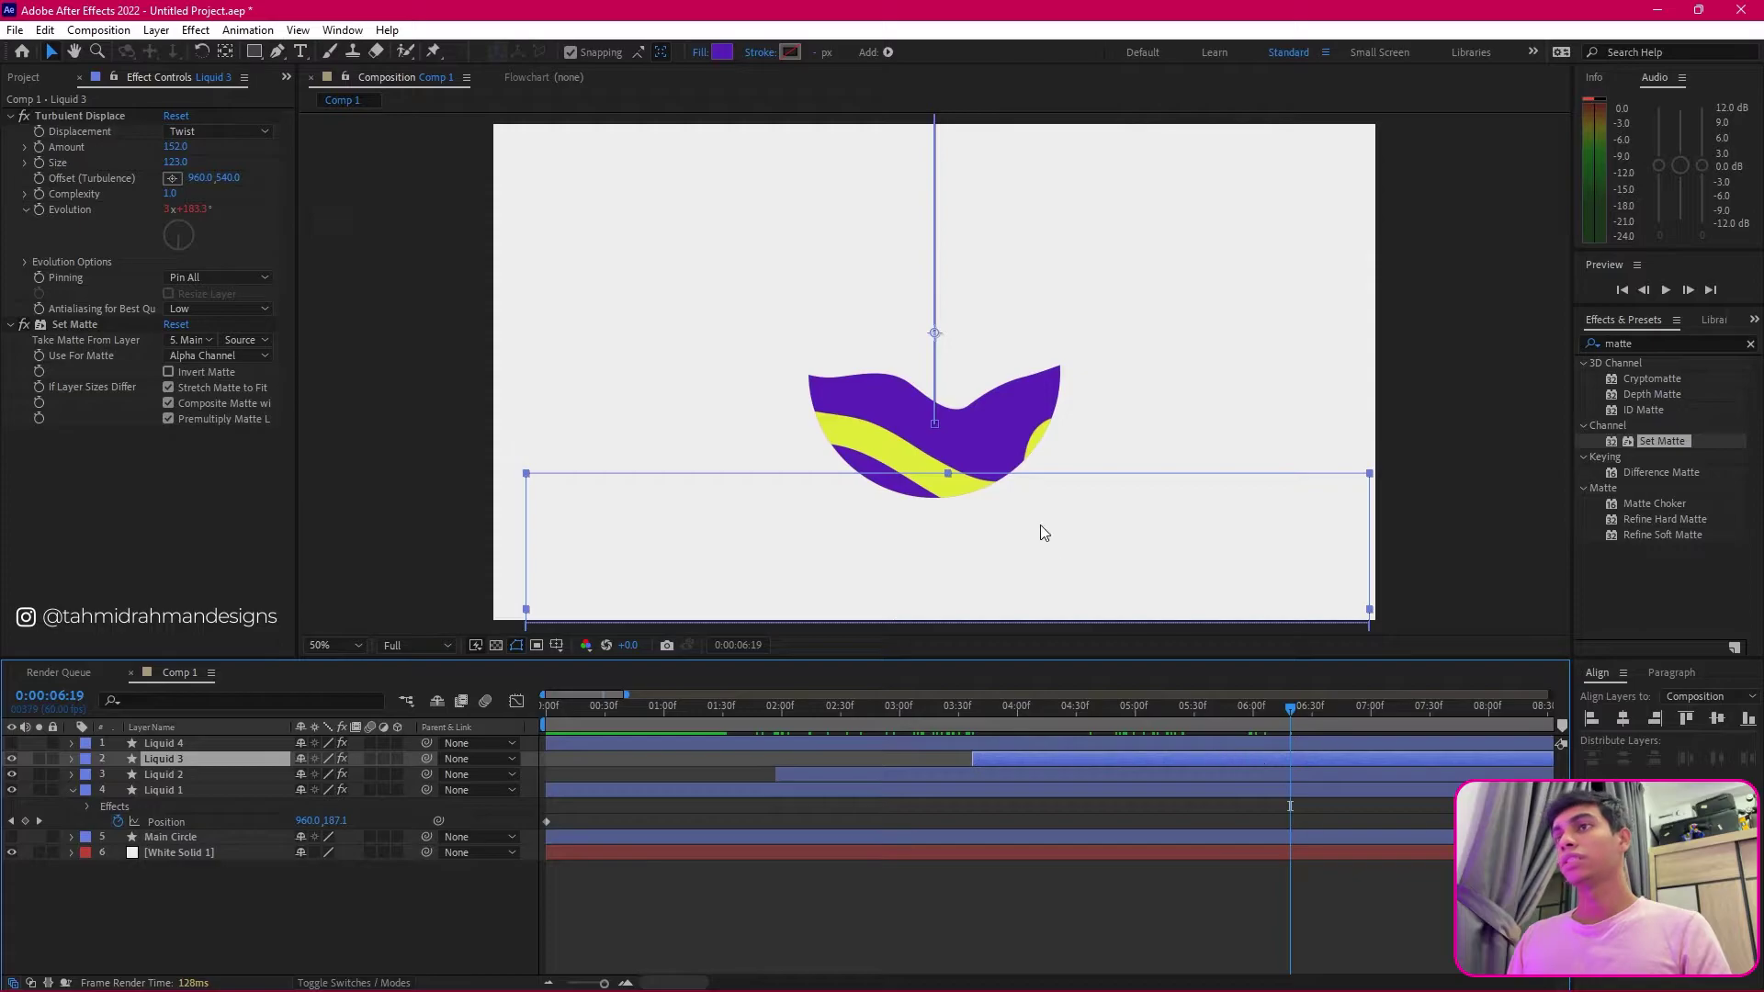
click(722, 52)
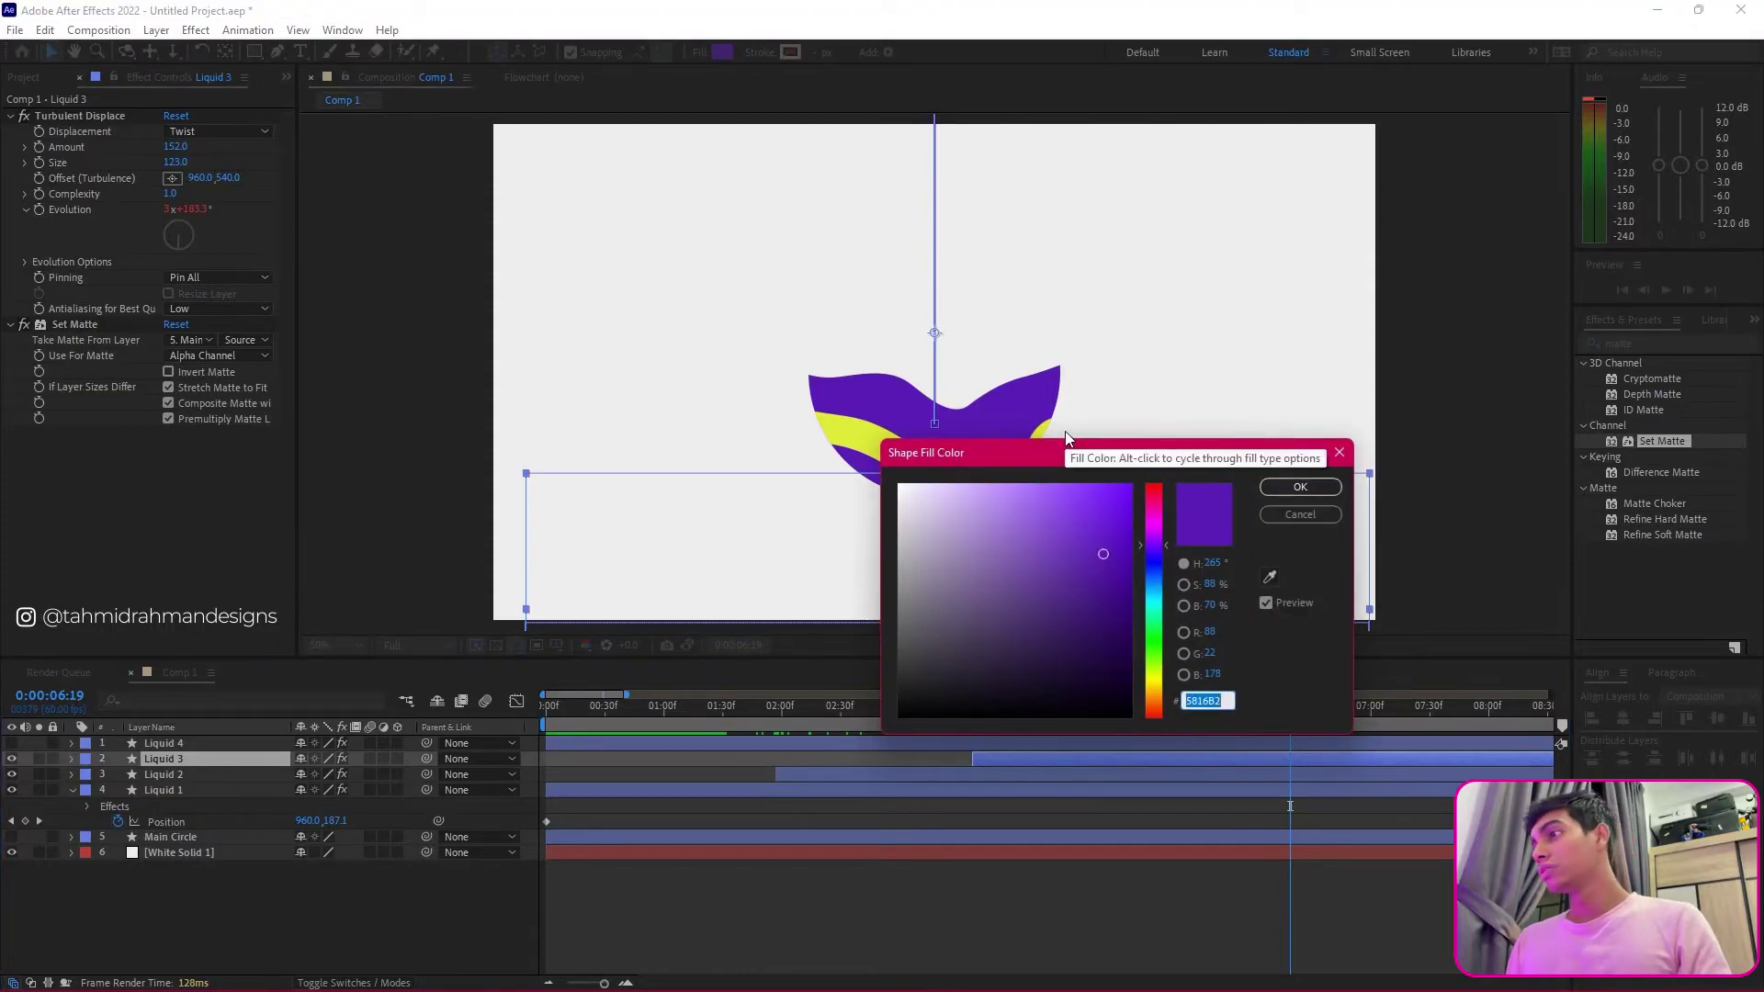
text(FB)
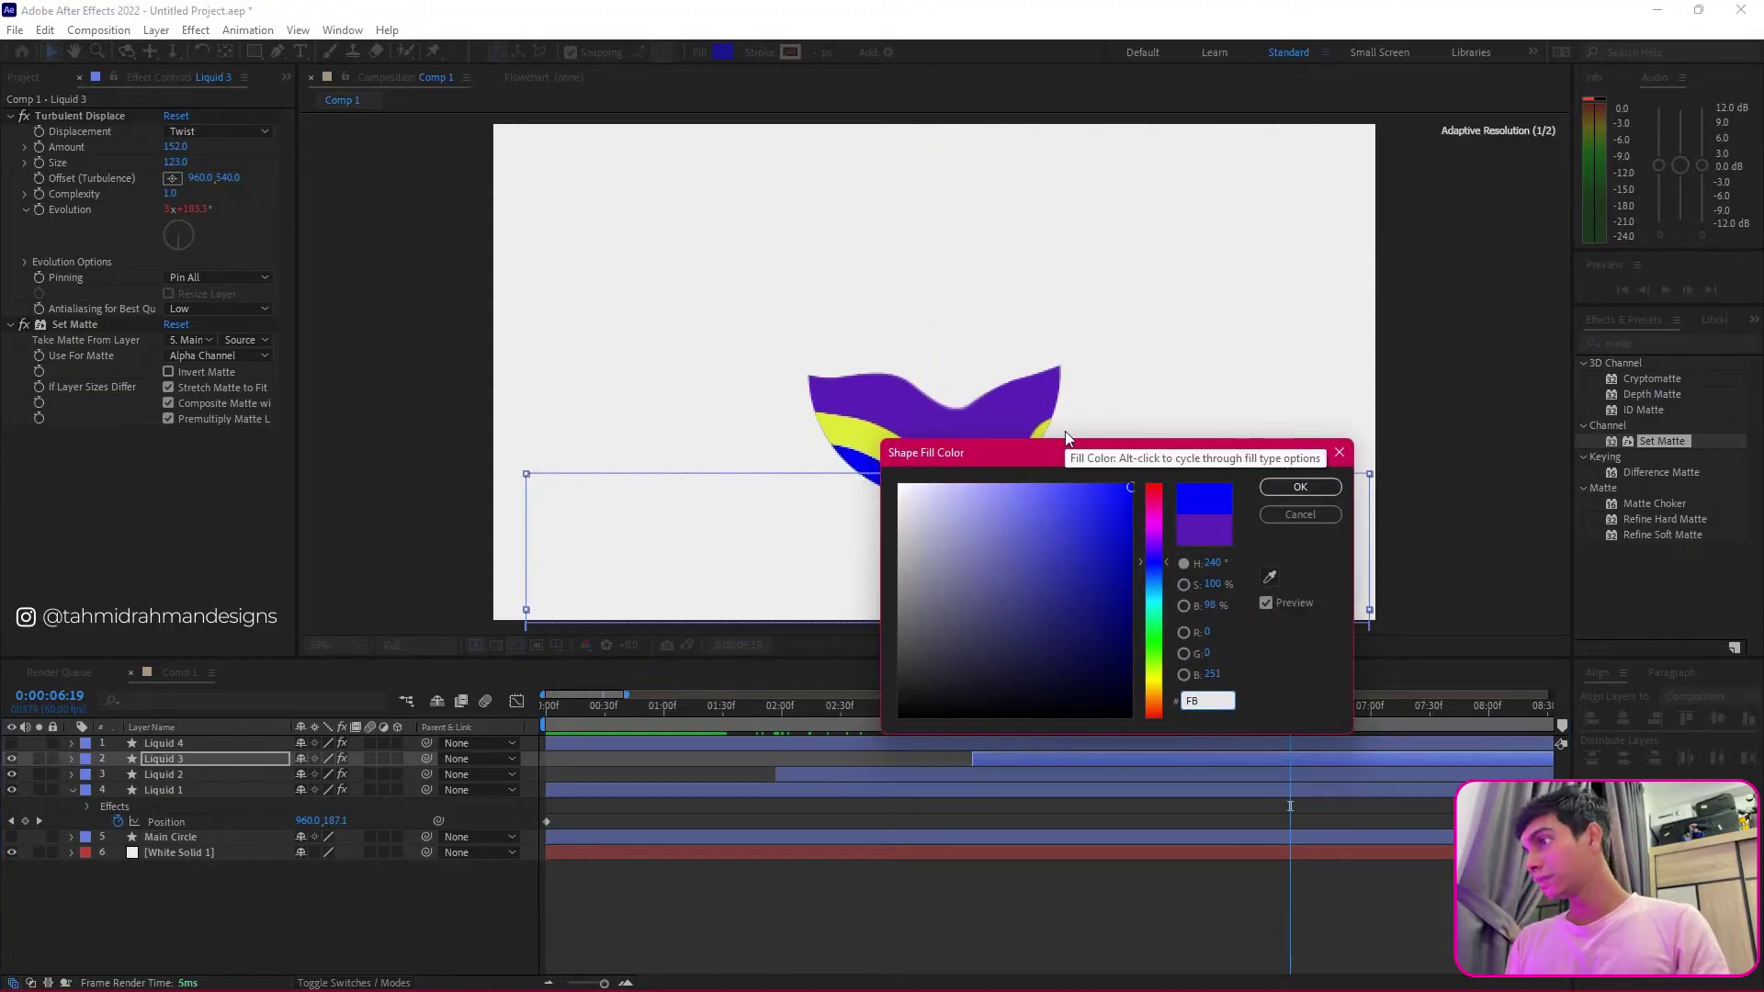
text(23)
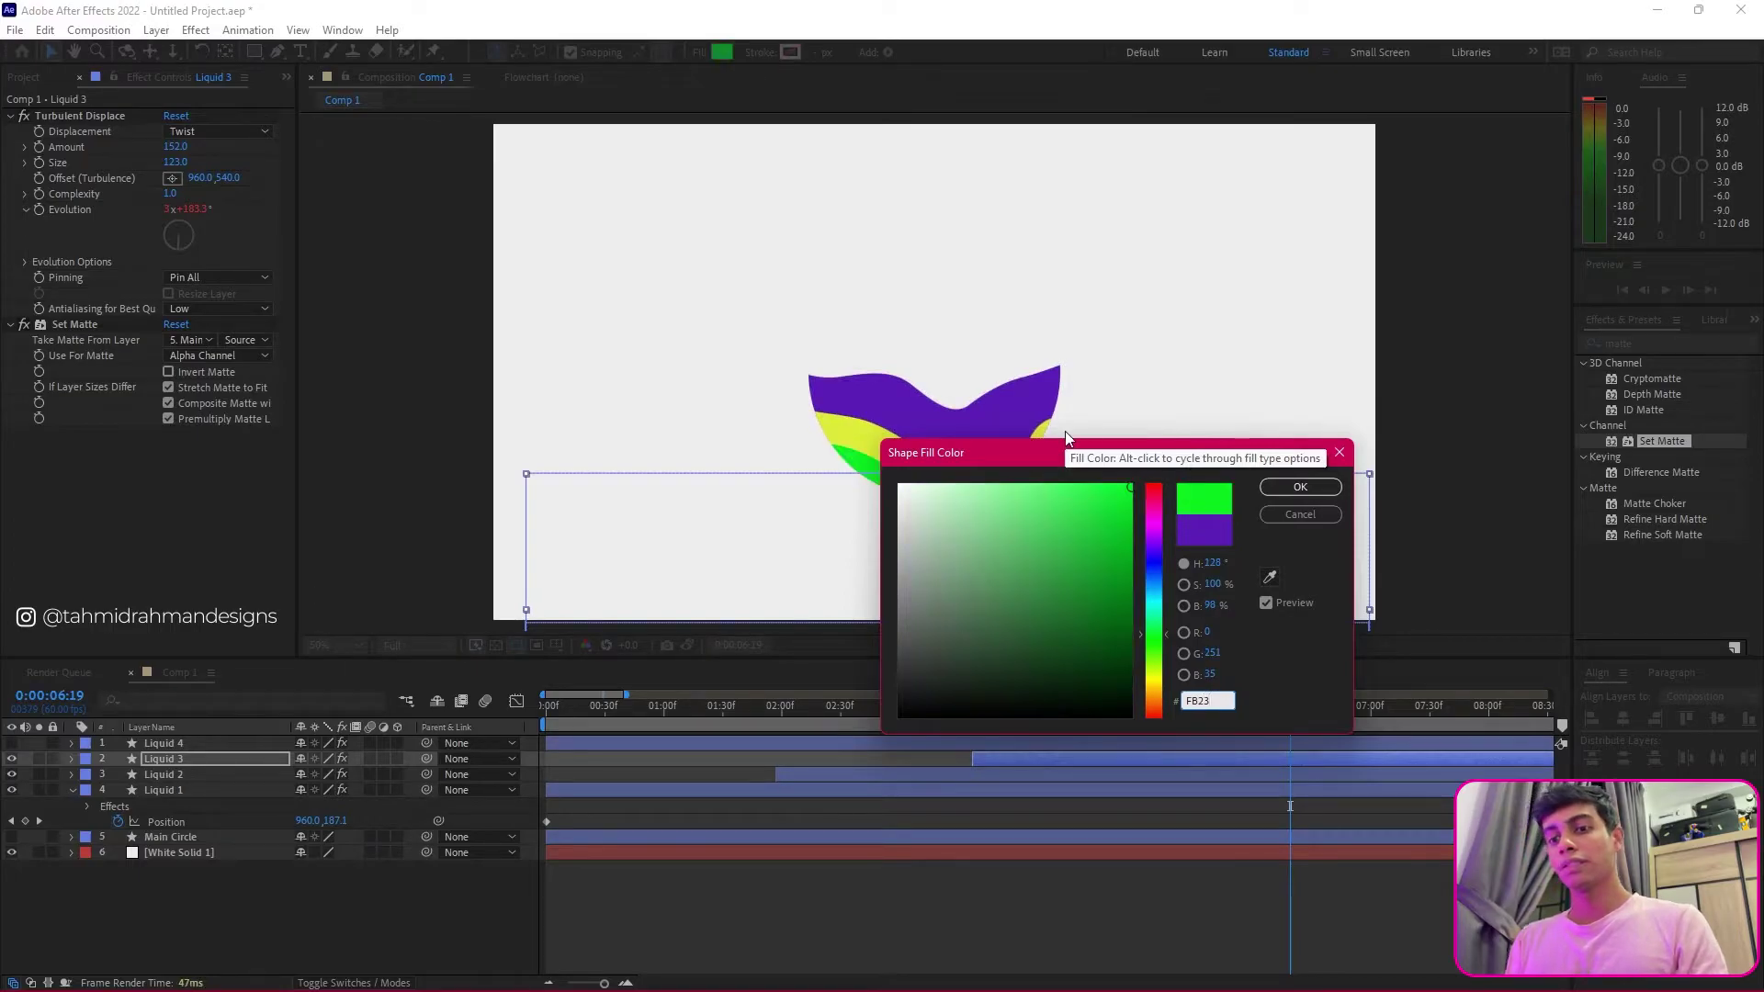
text(67)
key(Return)
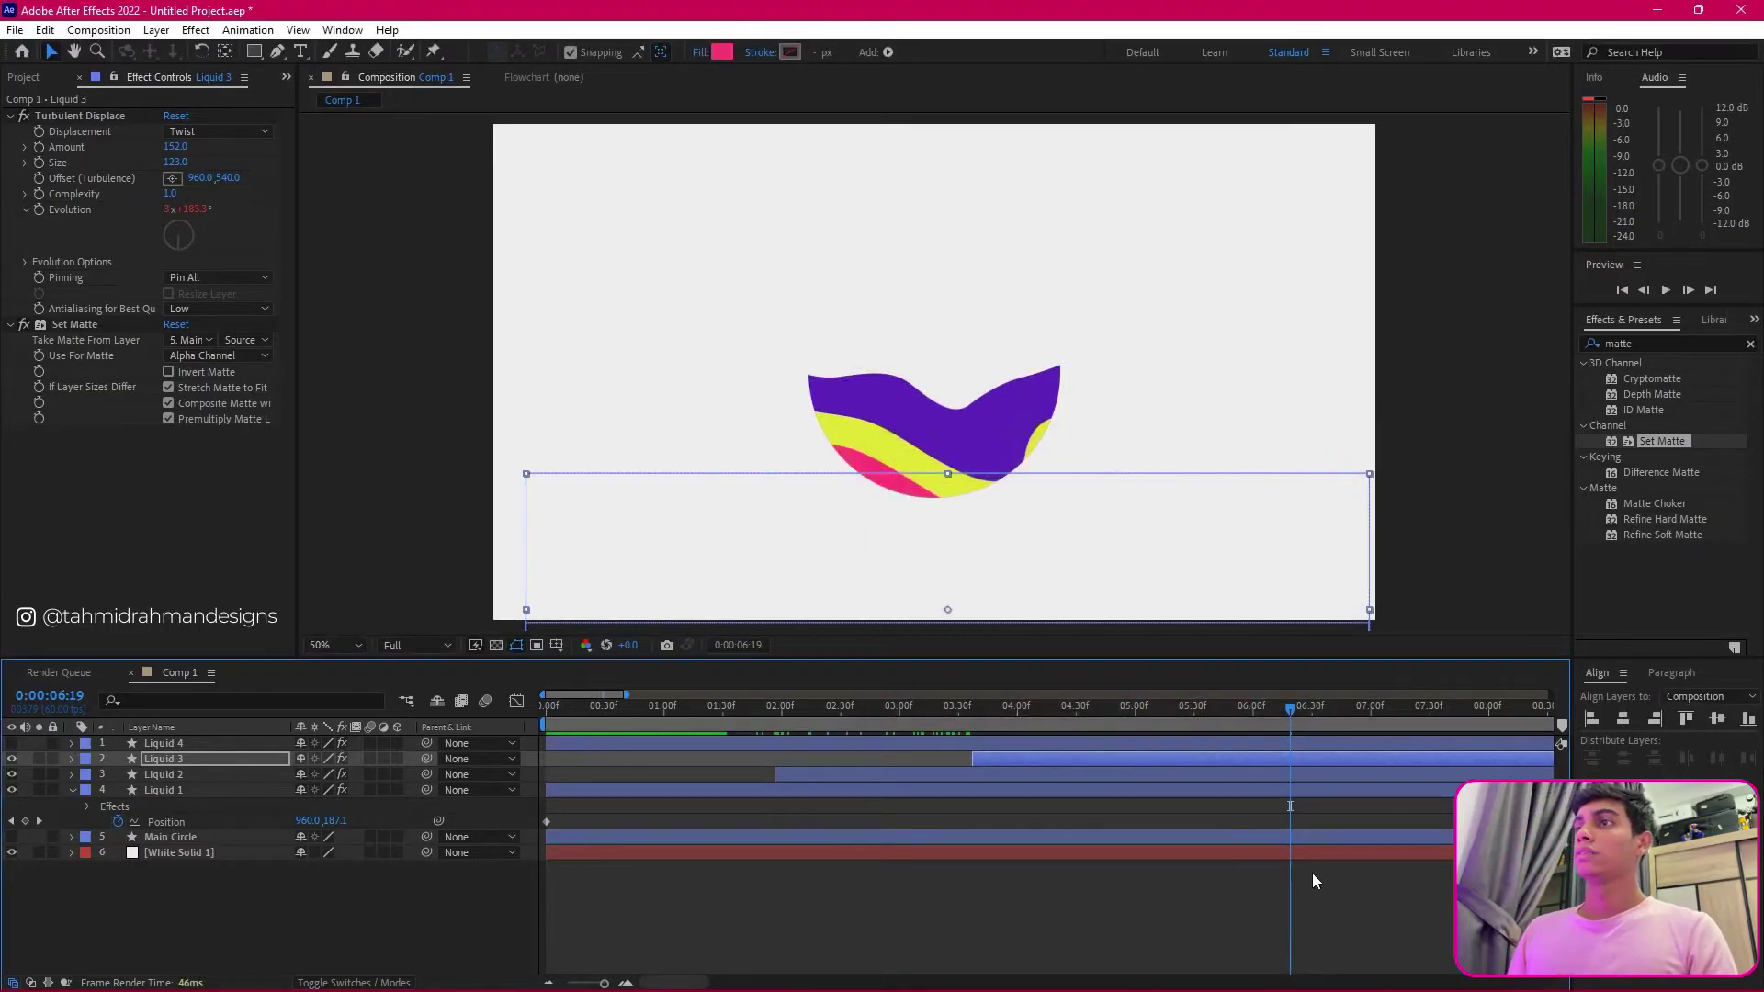
Step: Move the Liquid 3 layer bar so it begins around 4:00, trailing the yellow liquid
drag(1038, 759, 1126, 763)
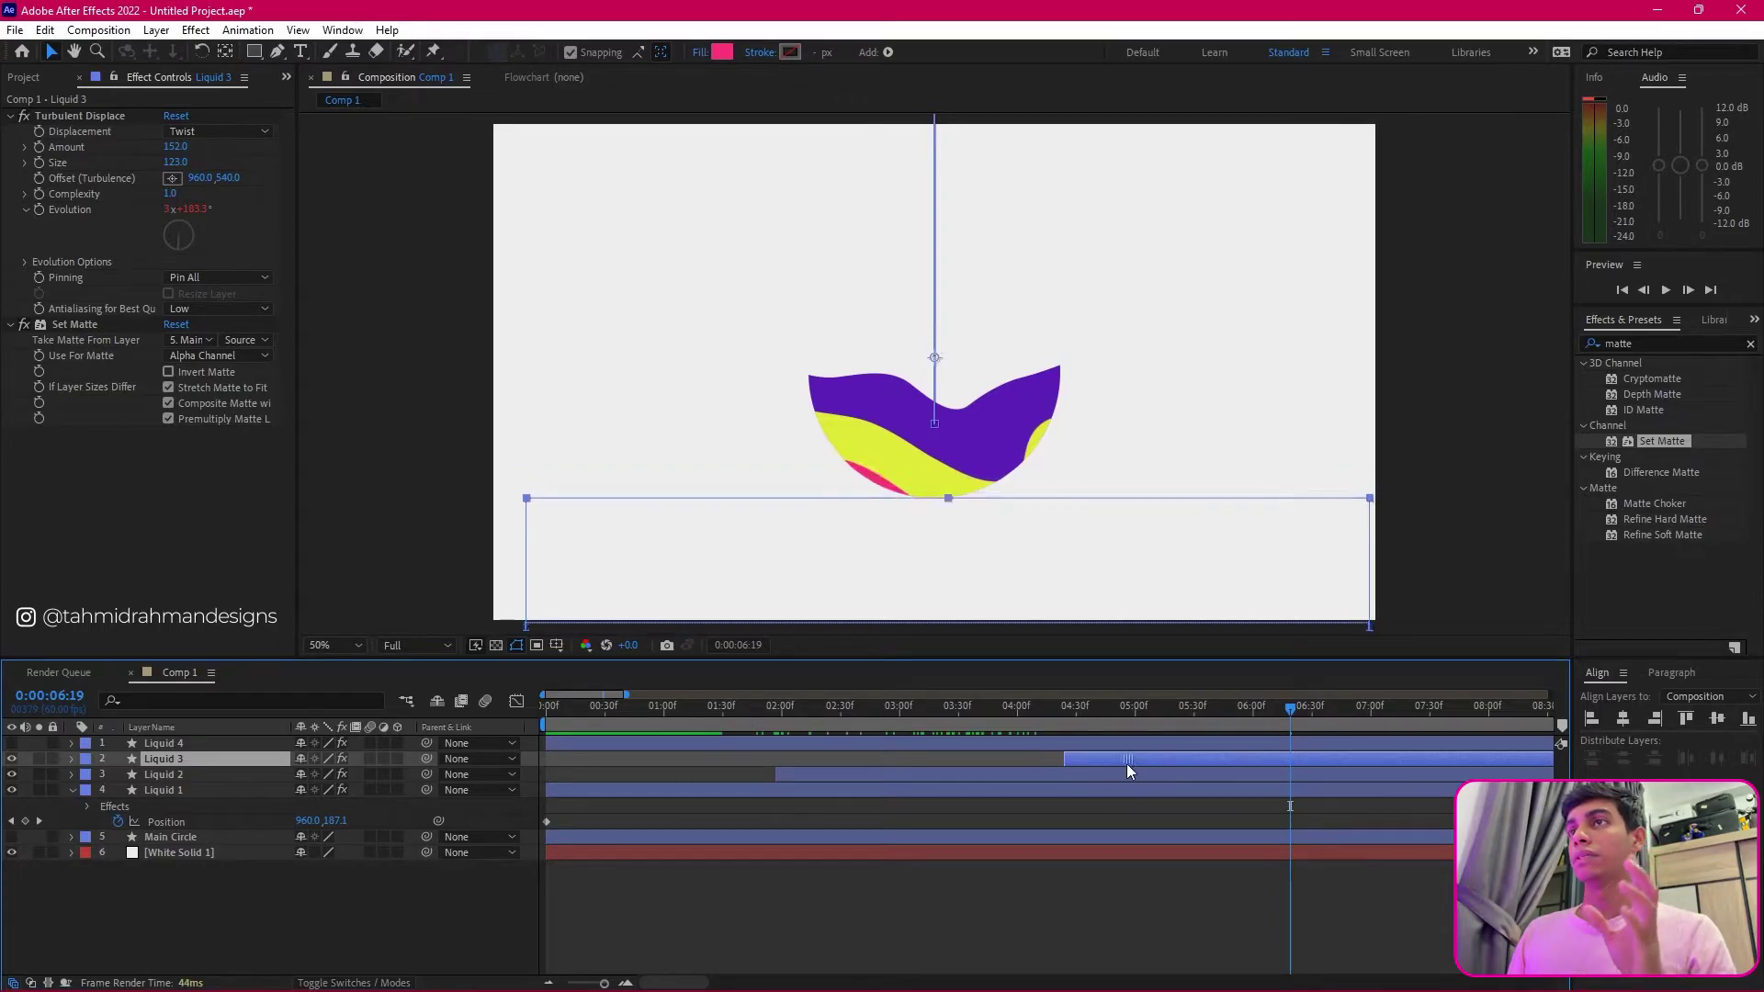
drag(1160, 705, 1418, 720)
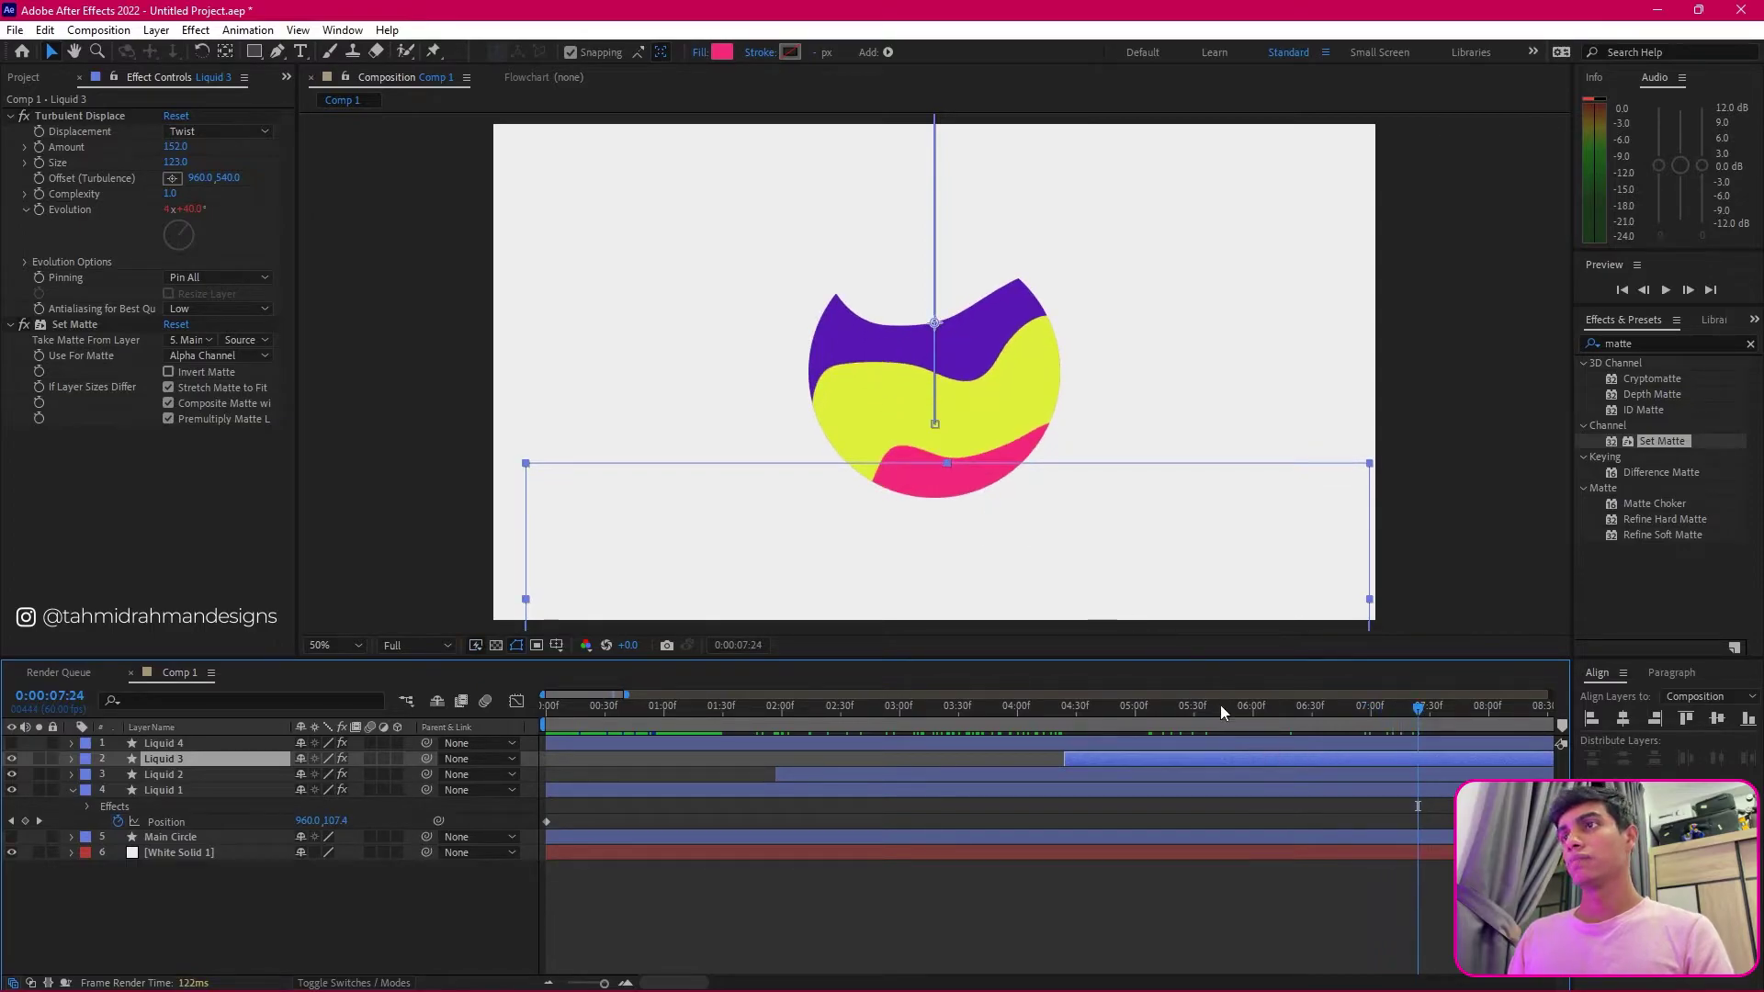
drag(1161, 755, 1110, 757)
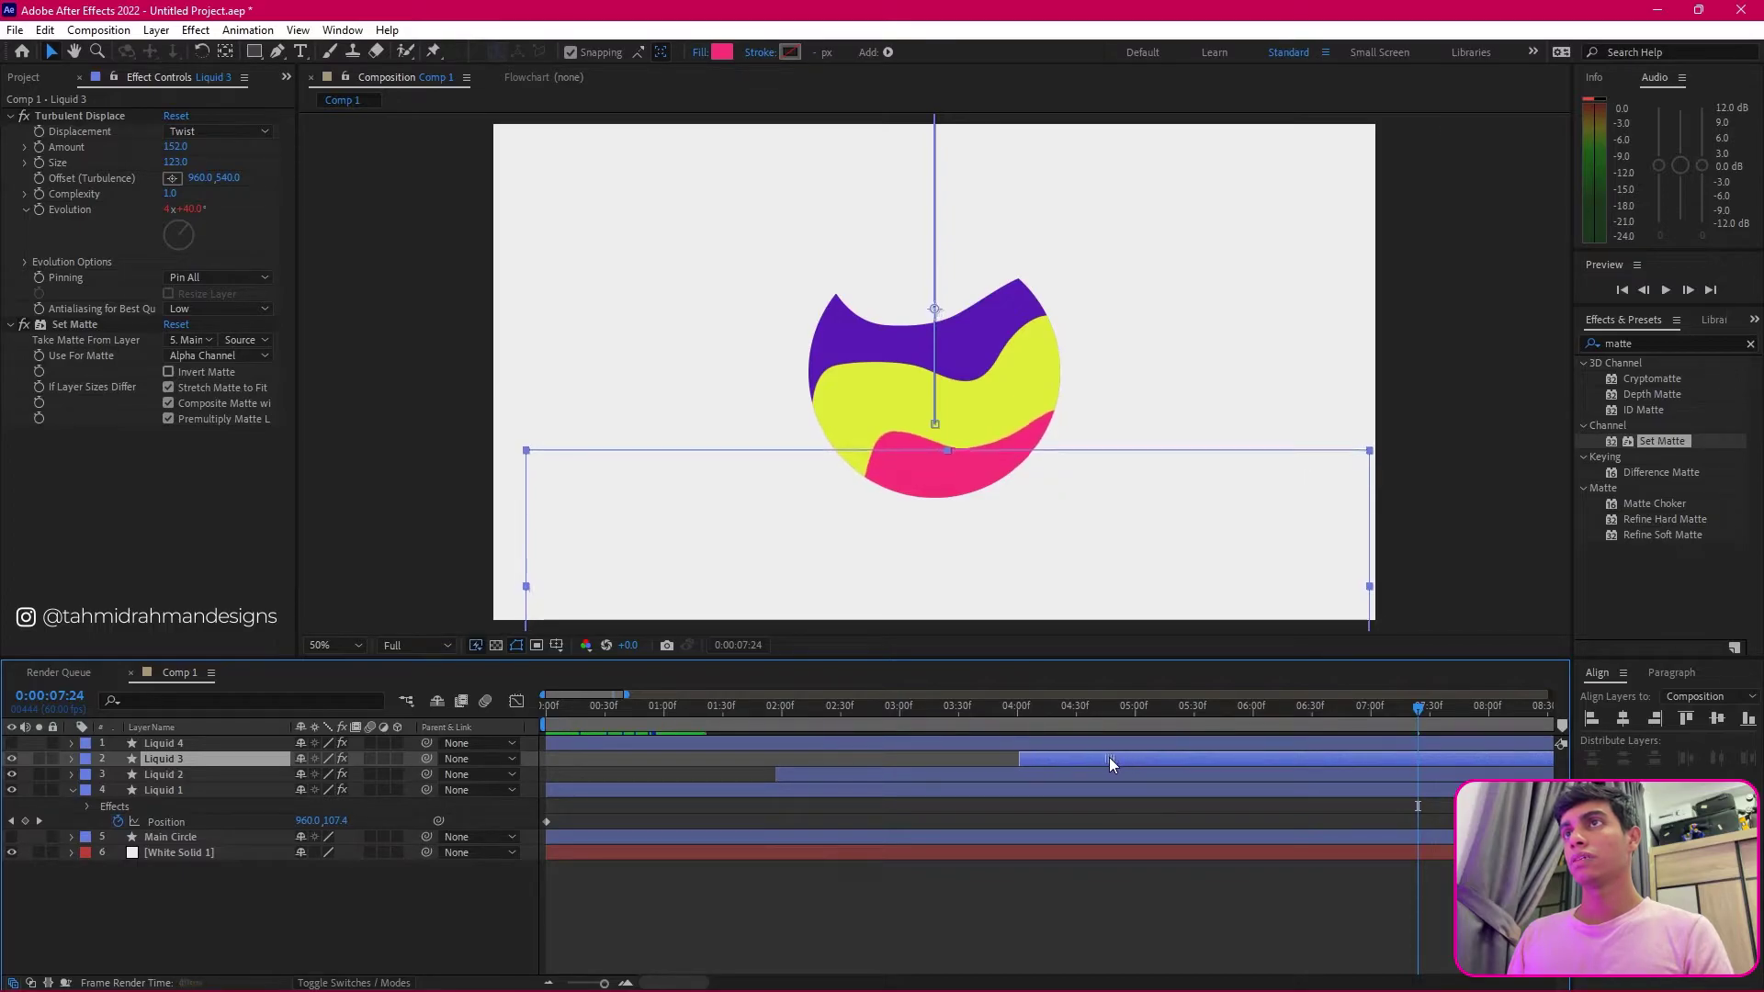
click(1137, 907)
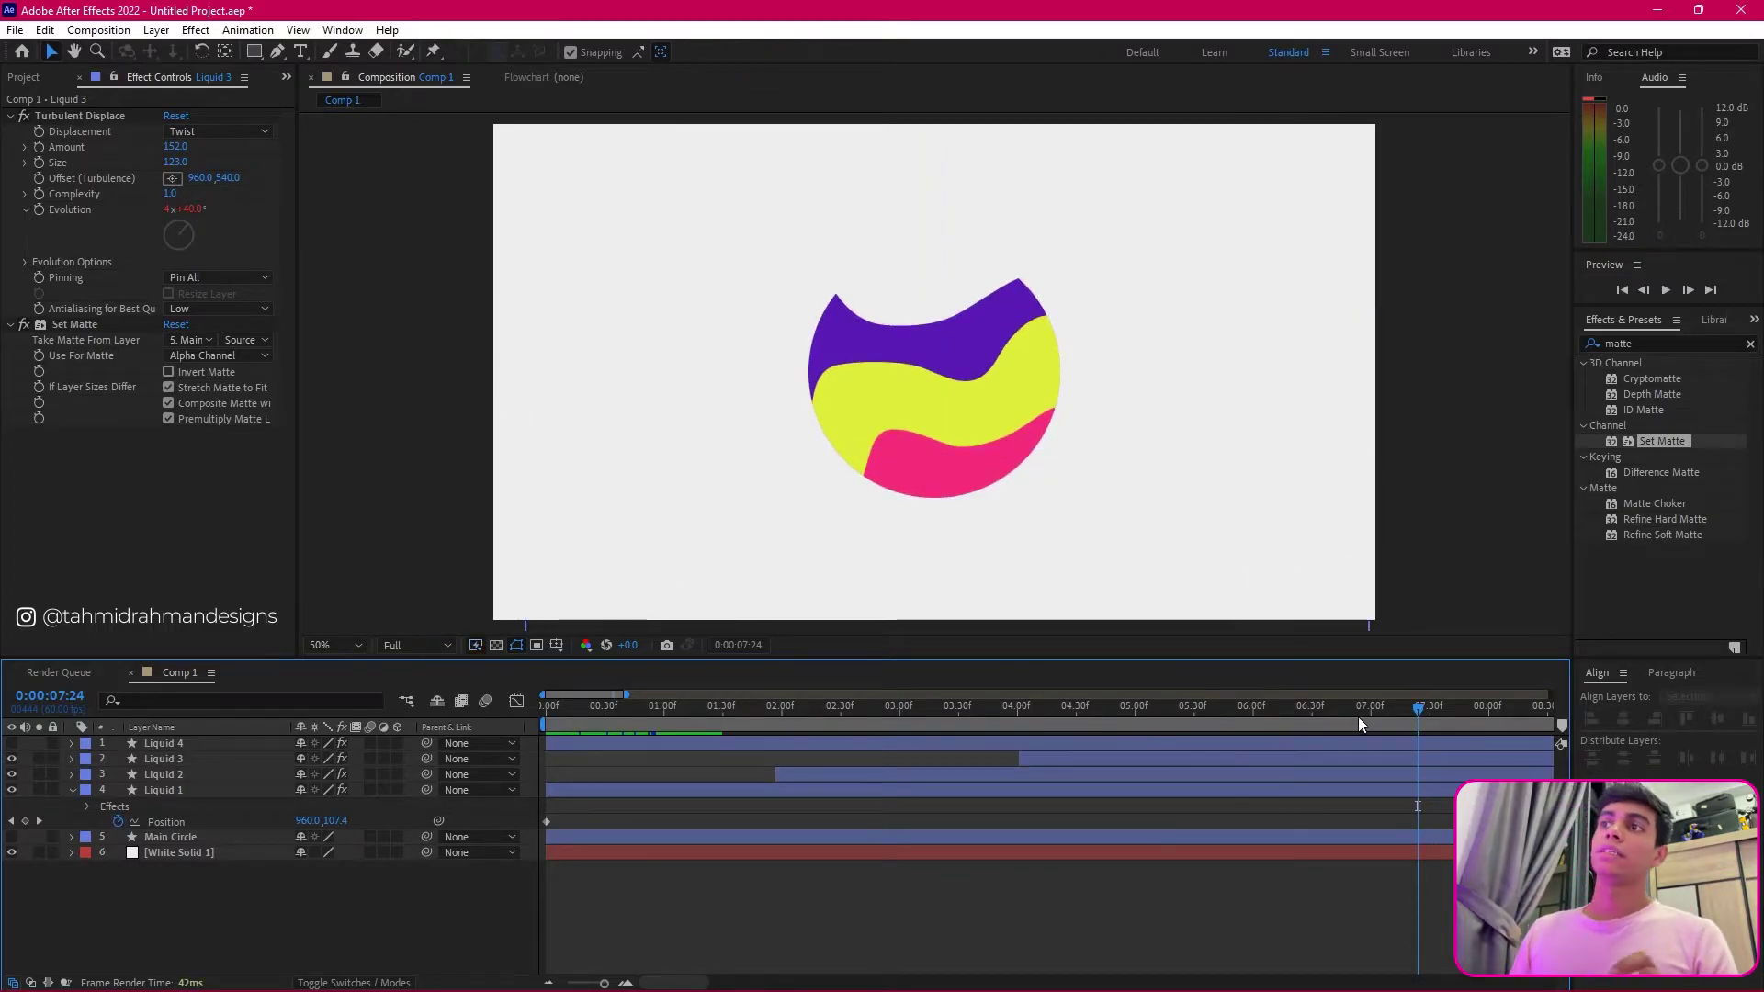
mouse_move(1360, 721)
mouse_down()
mouse_move(762, 709)
mouse_move(665, 724)
mouse_move(1337, 729)
mouse_up()
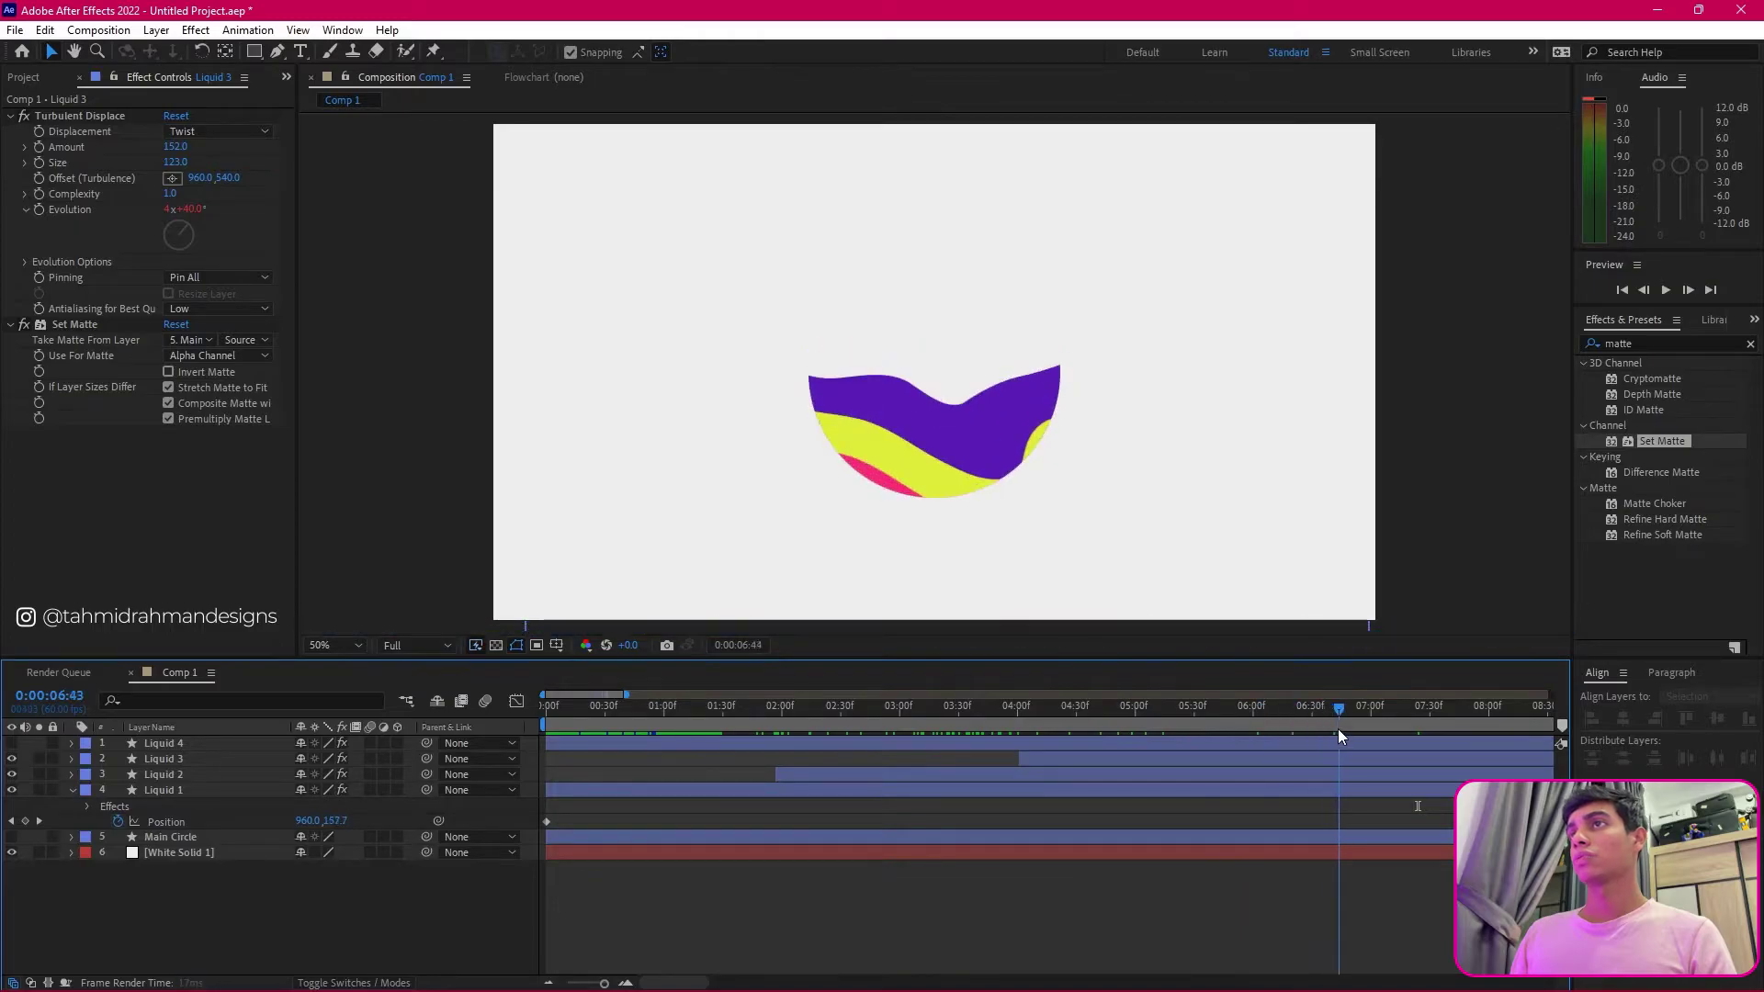
Step: Recolour Liquid 1's fill to light lavender, hex A77BF3
click(834, 790)
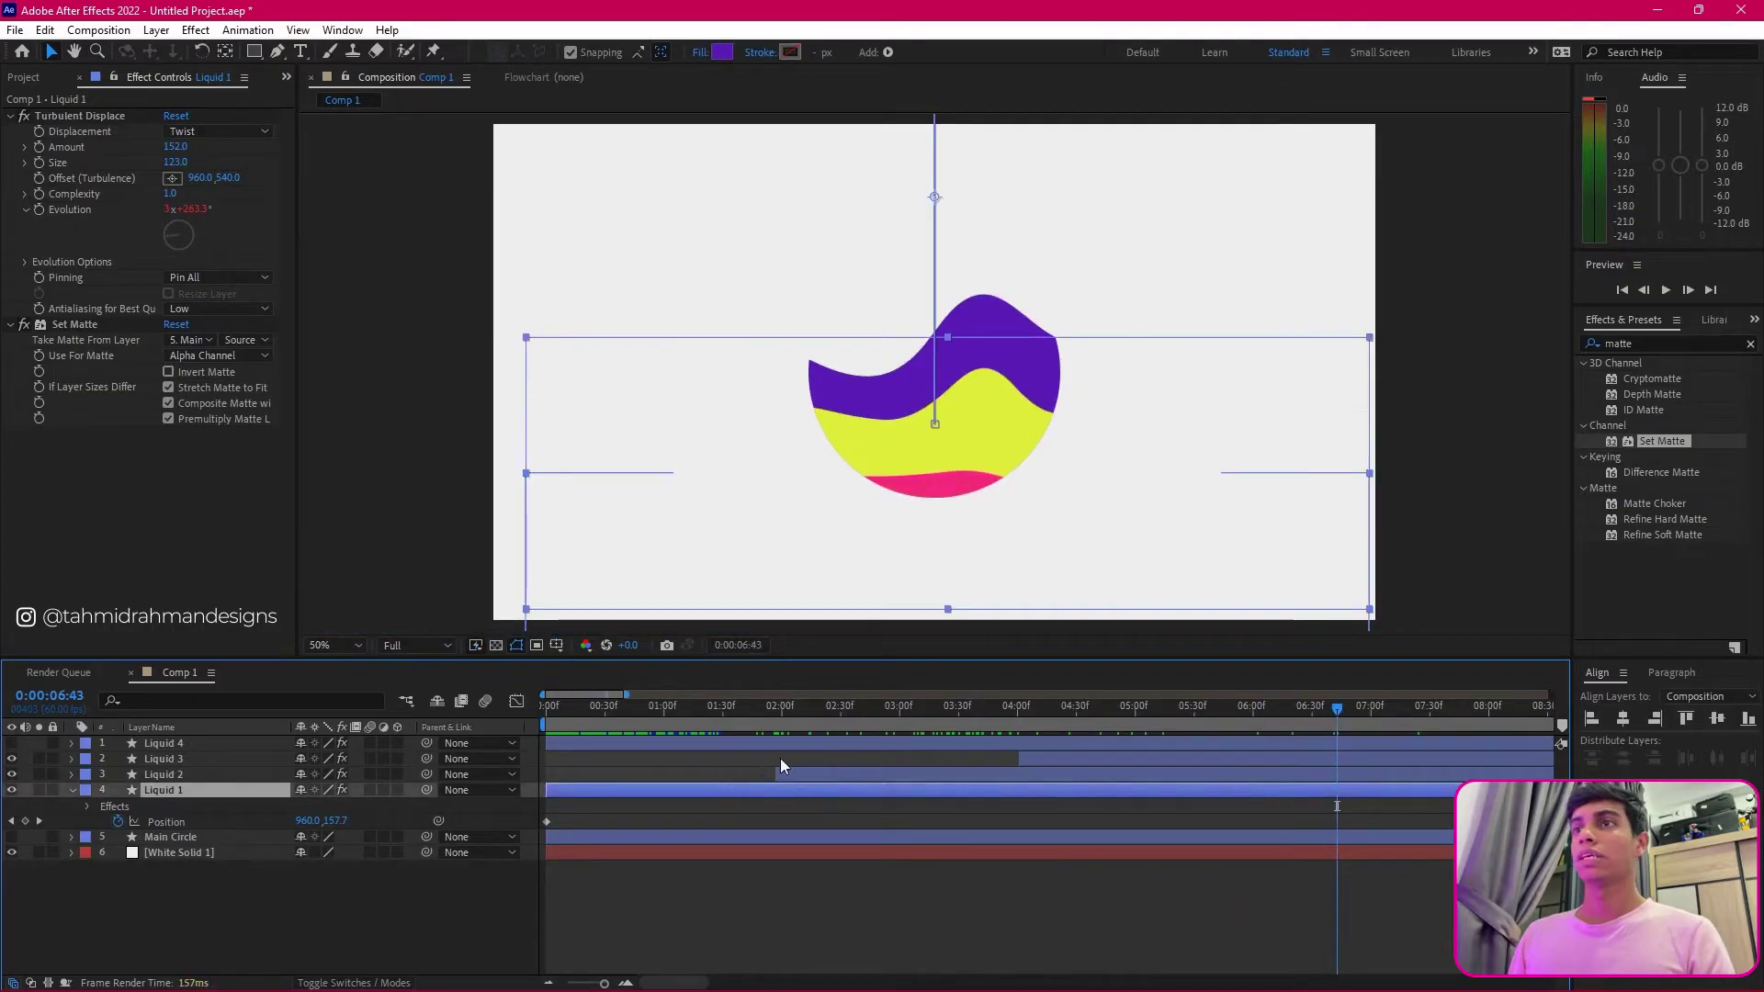
click(881, 708)
click(724, 52)
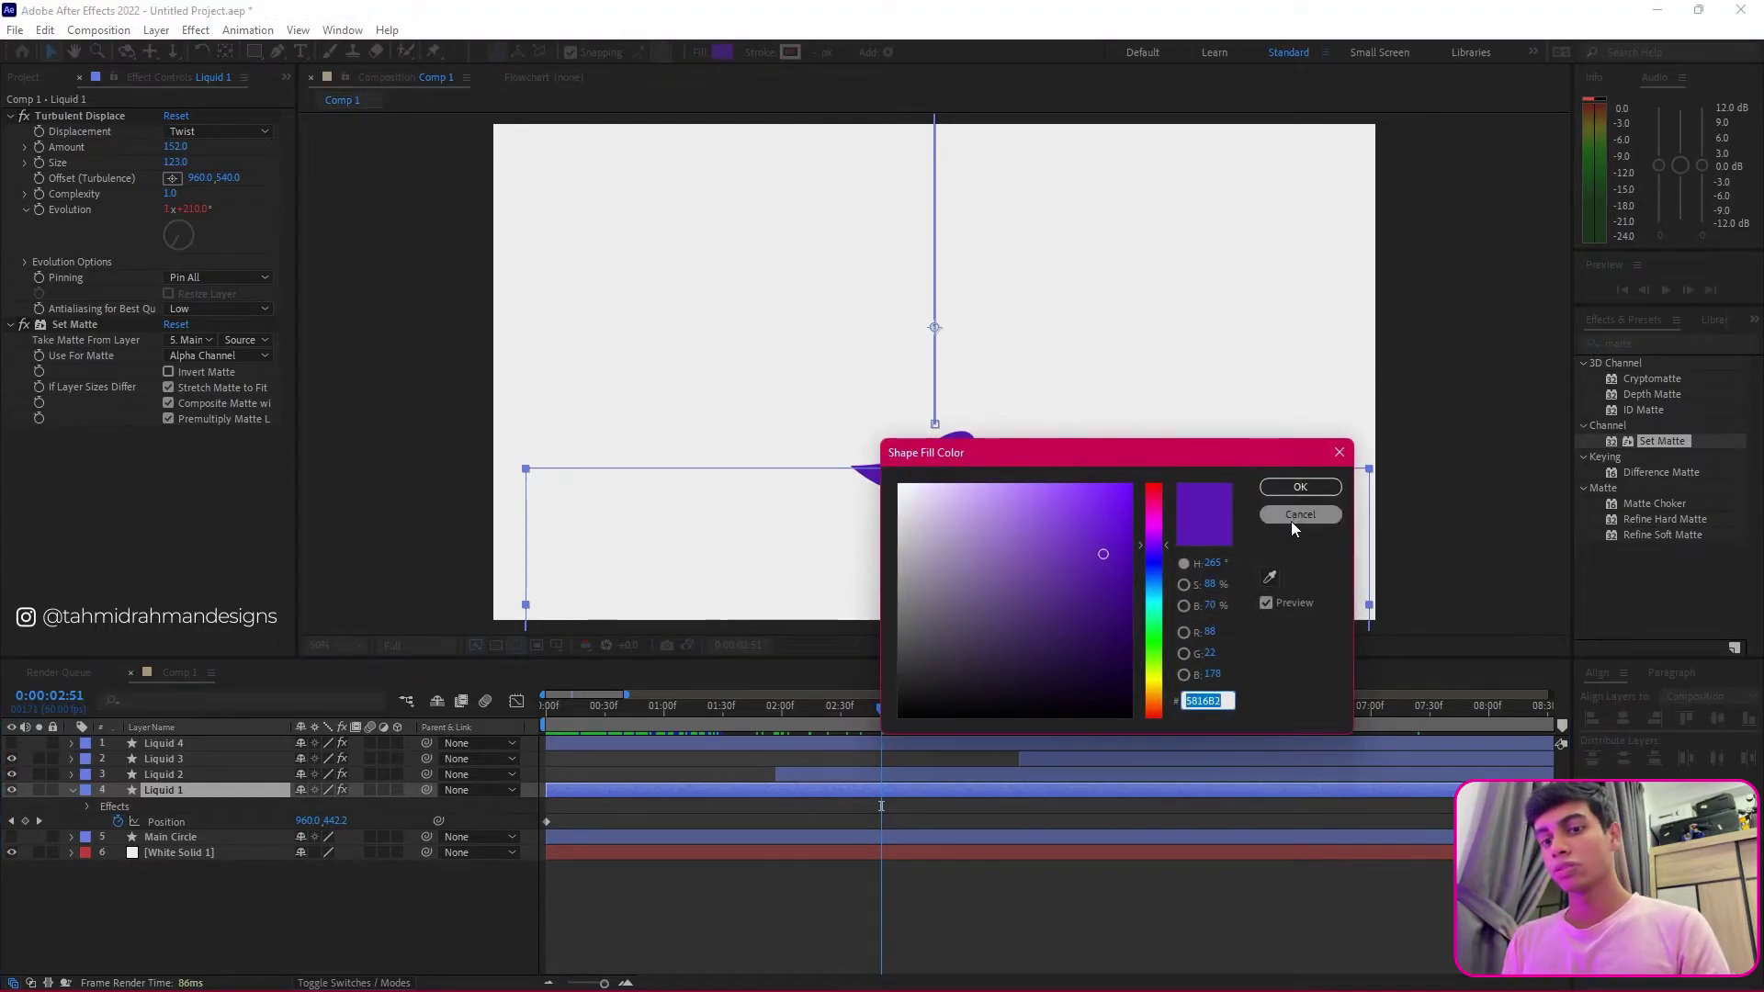
text(A77)
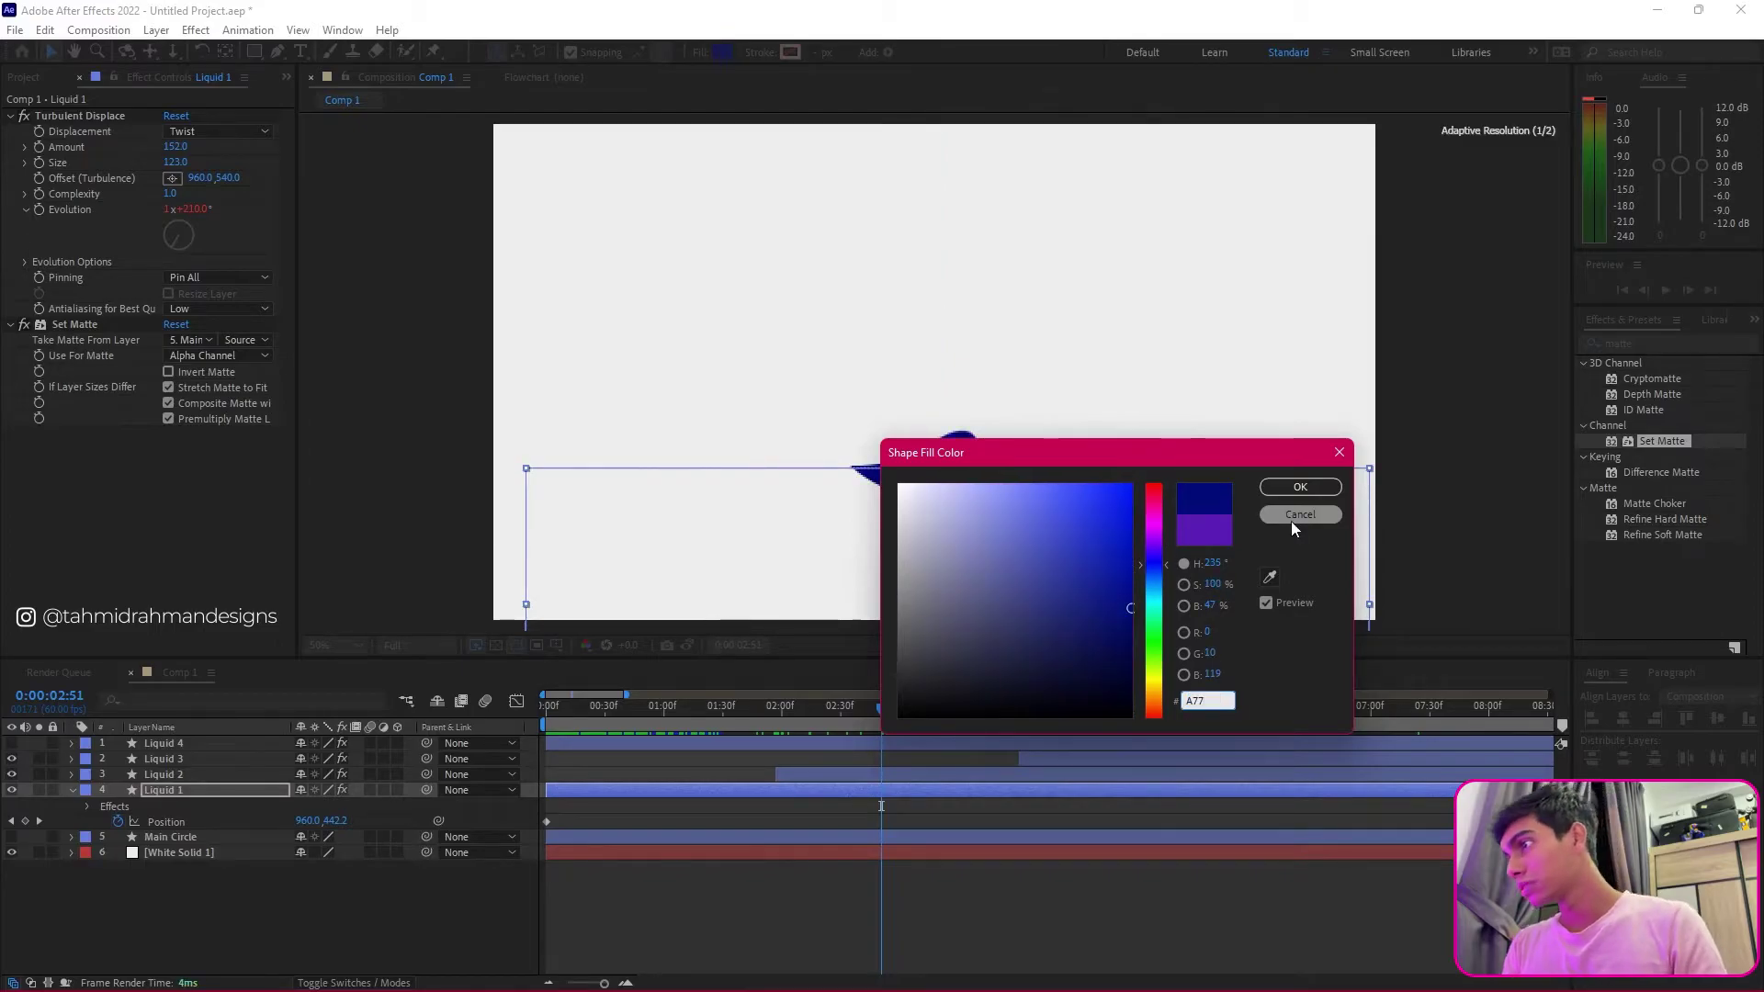
text(BF3)
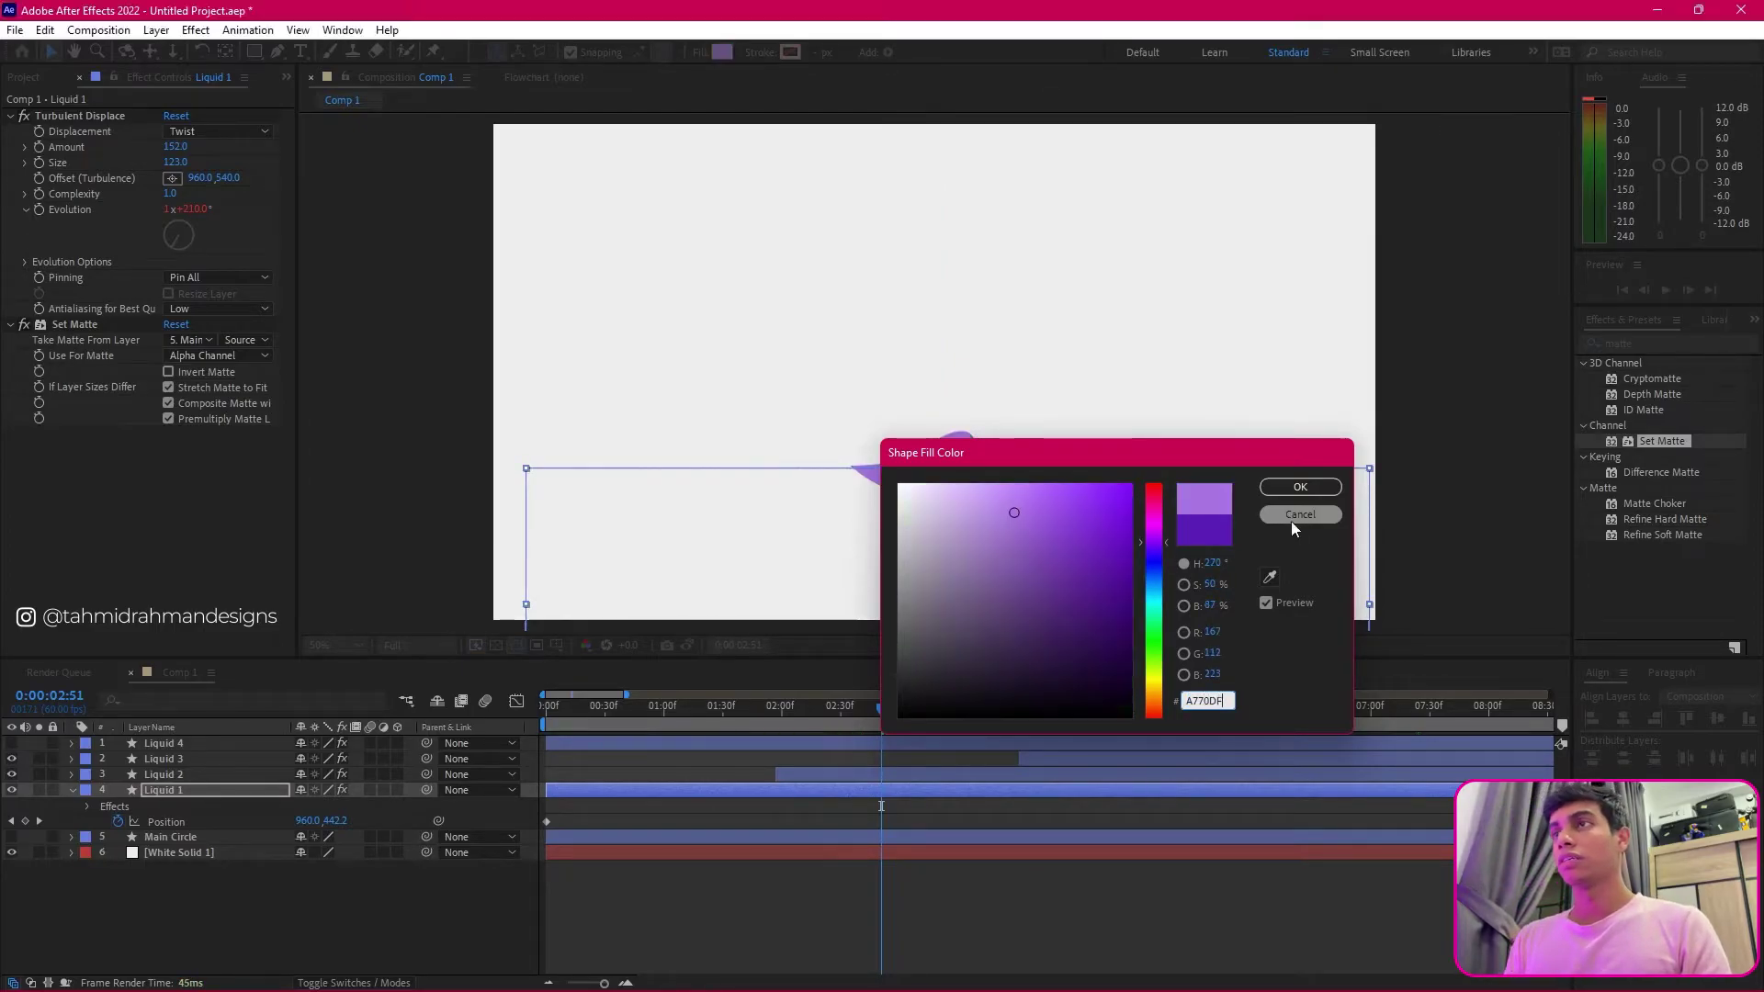
key(Return)
Step: Turn Liquid 3 and Liquid 4 back on and drag Liquid 4's layer bar later
click(1205, 713)
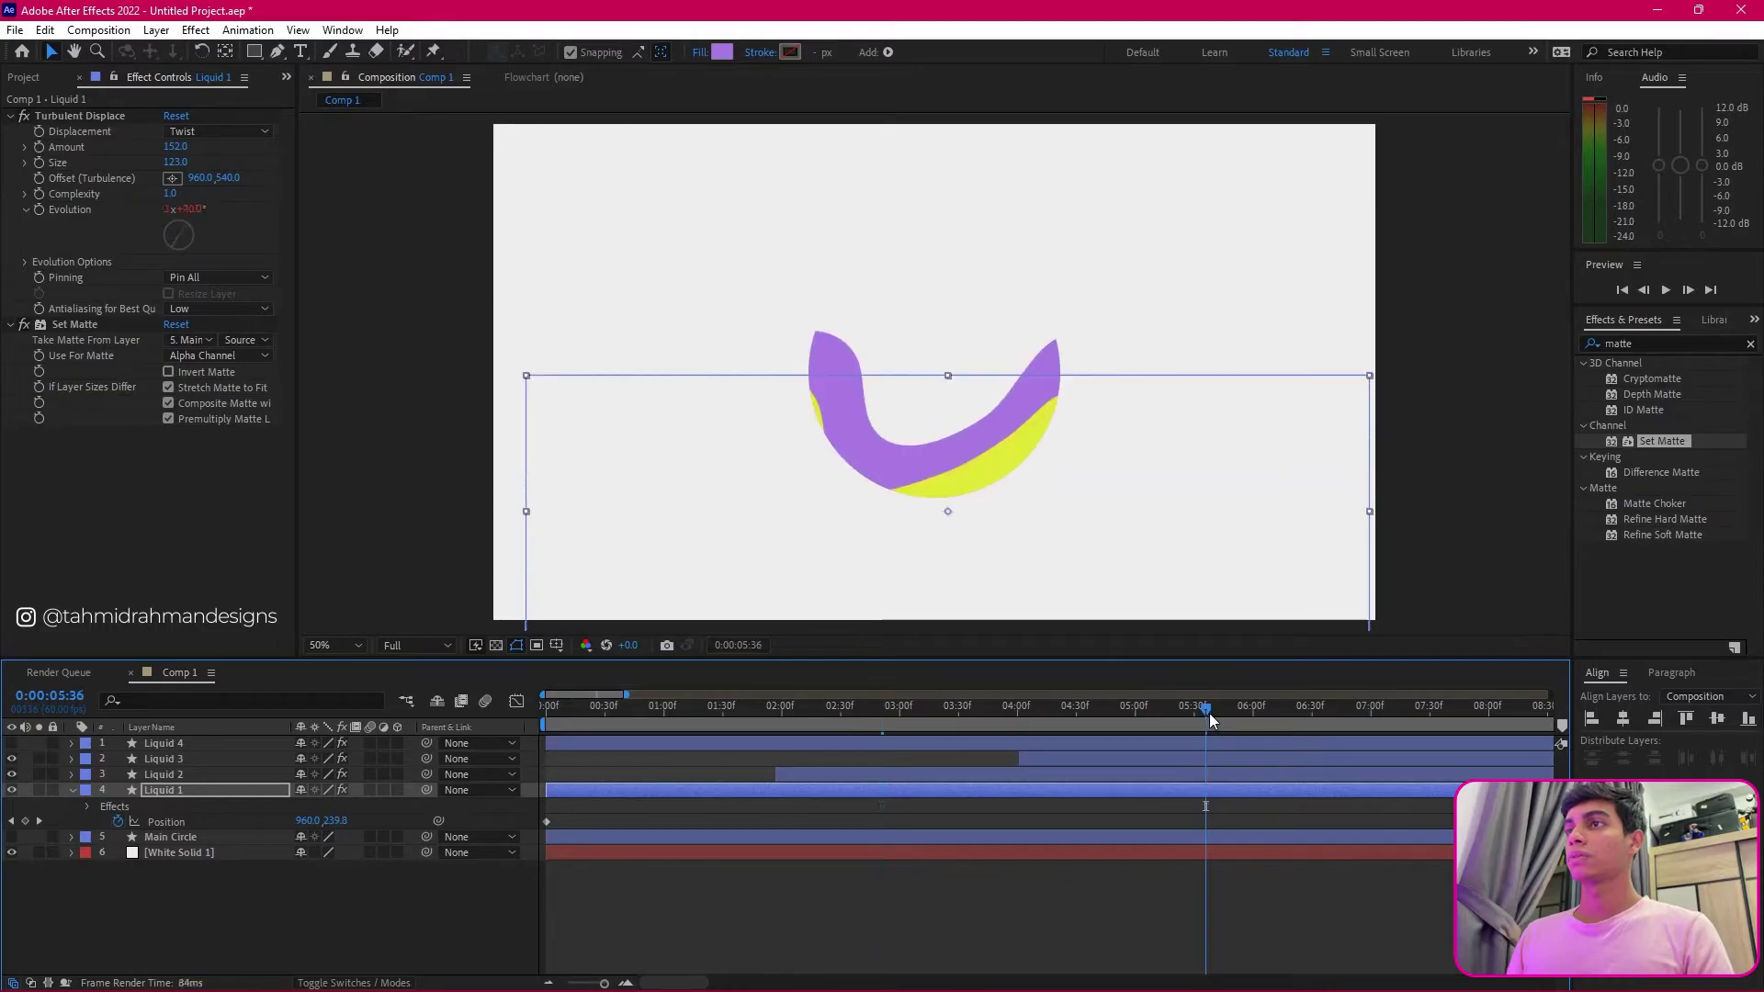
click(1128, 757)
drag(11, 744, 11, 758)
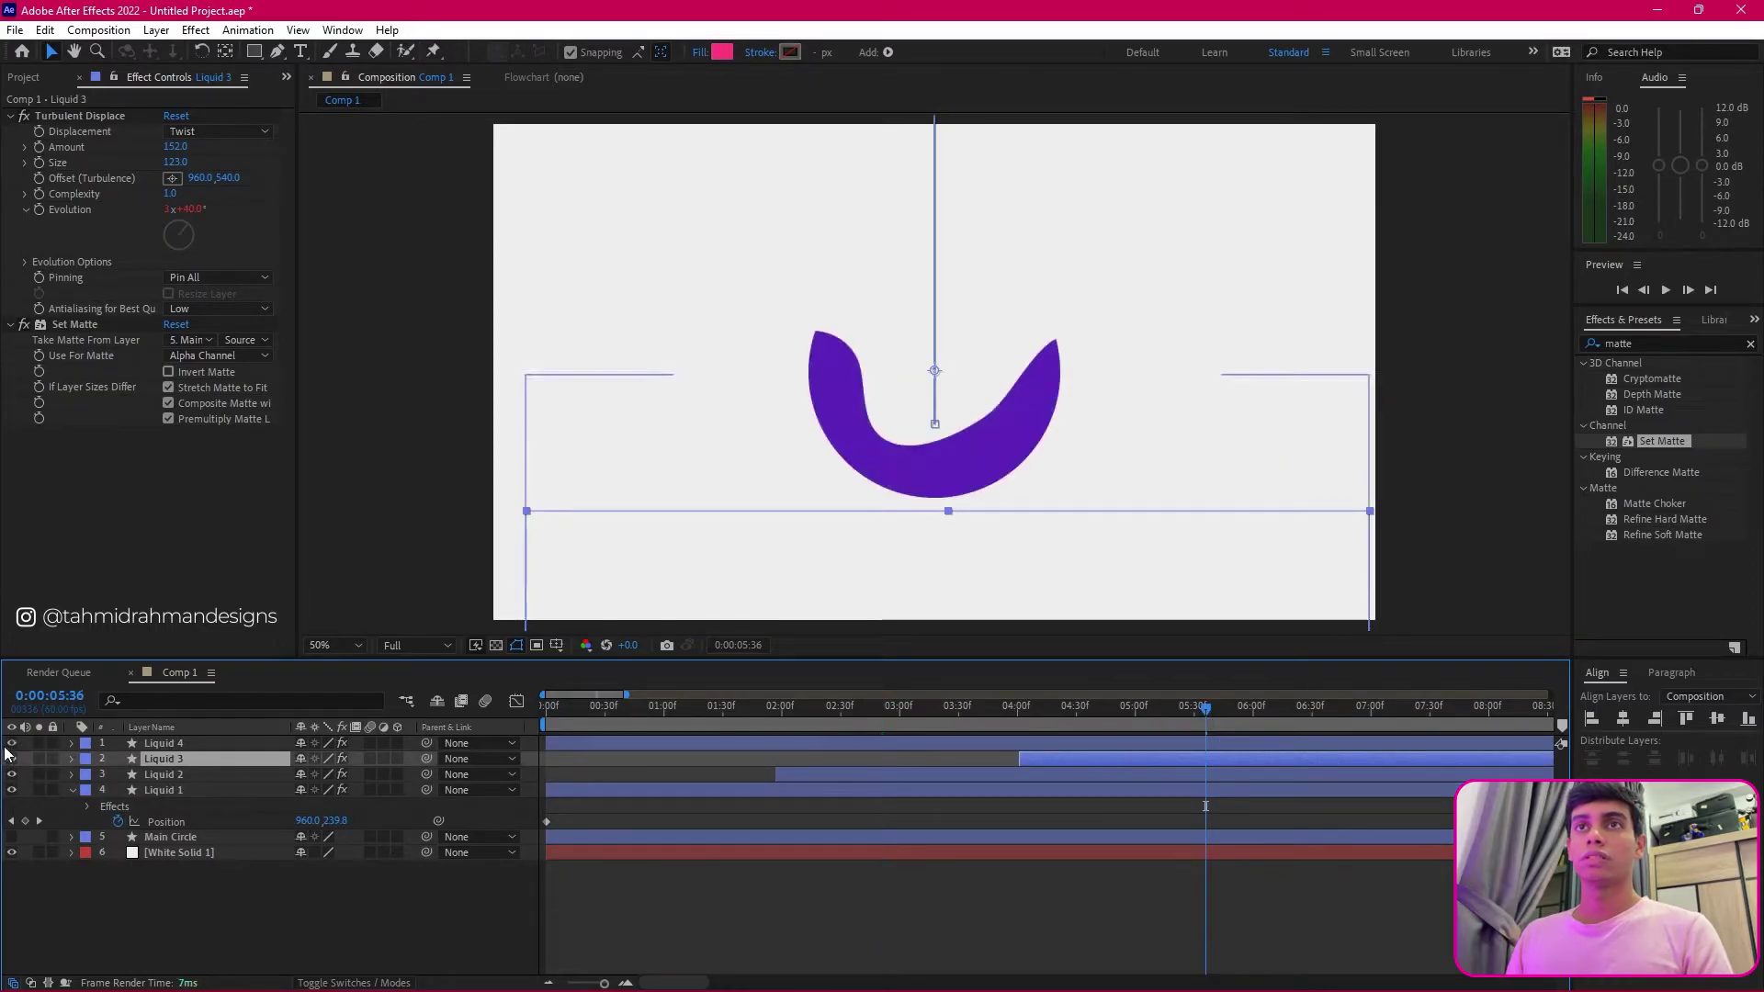
drag(598, 743, 1305, 716)
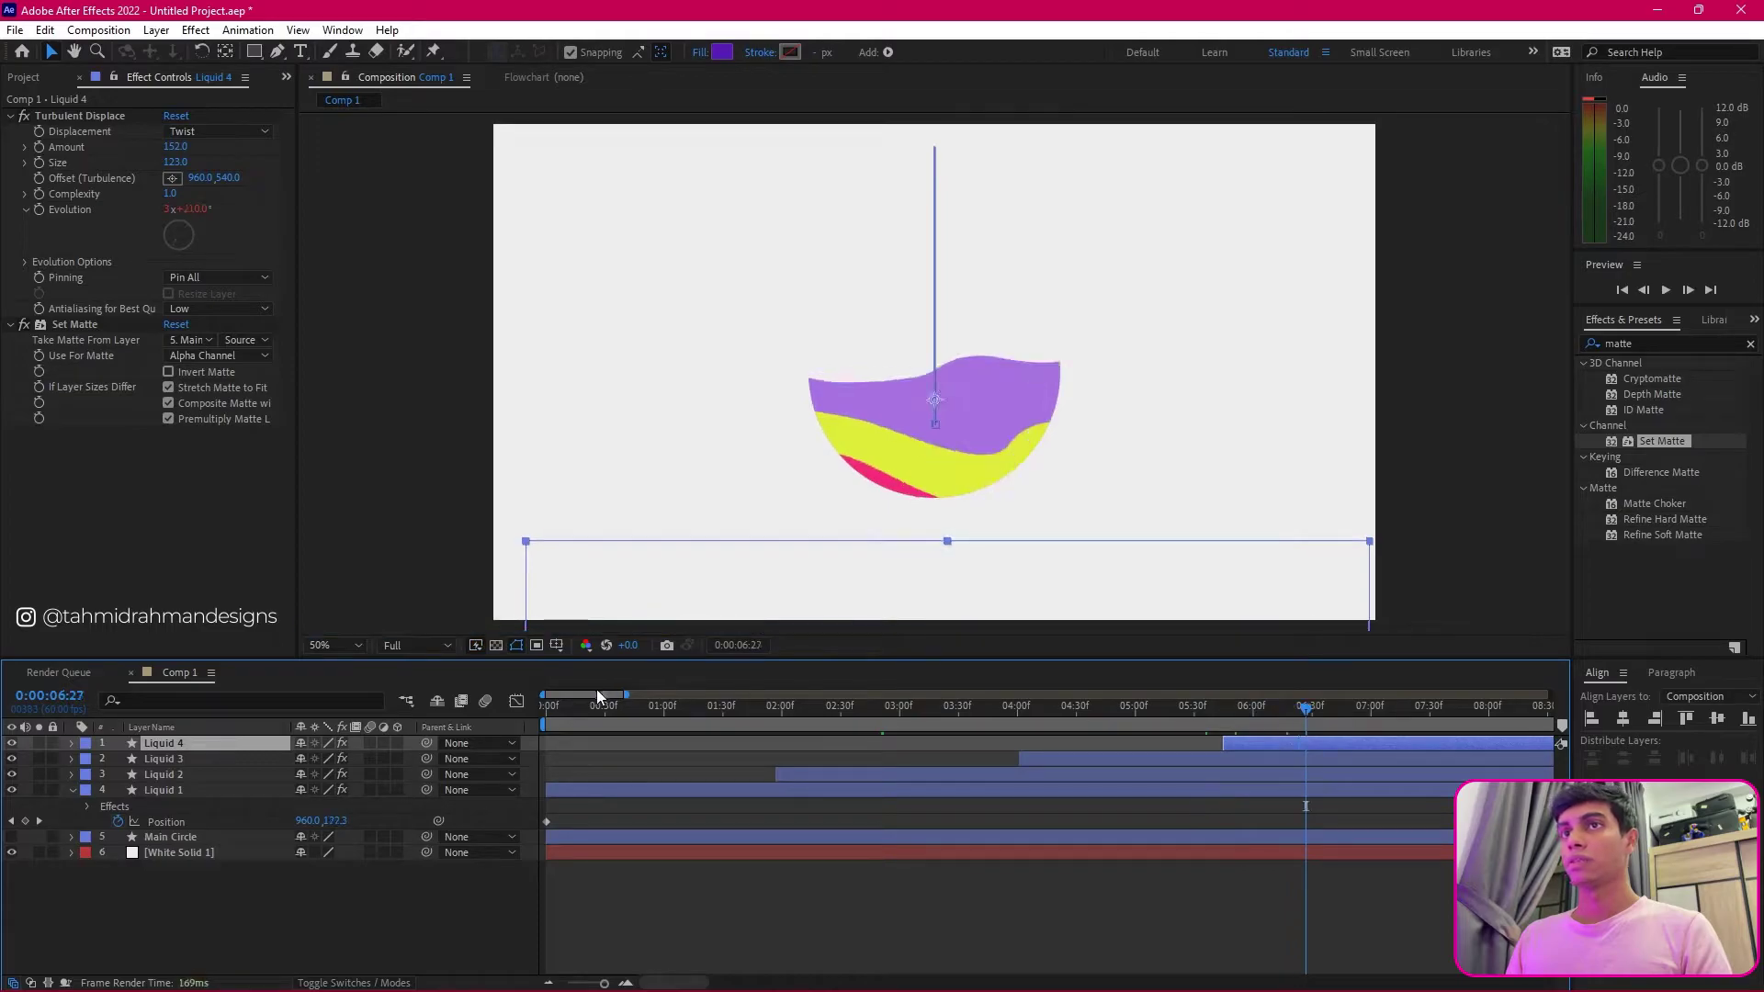
Step: Zoom out to the first 20 seconds and preview the purple liquid filling the circle by 17 seconds
drag(627, 694, 730, 693)
drag(896, 707, 1404, 675)
drag(625, 694, 684, 689)
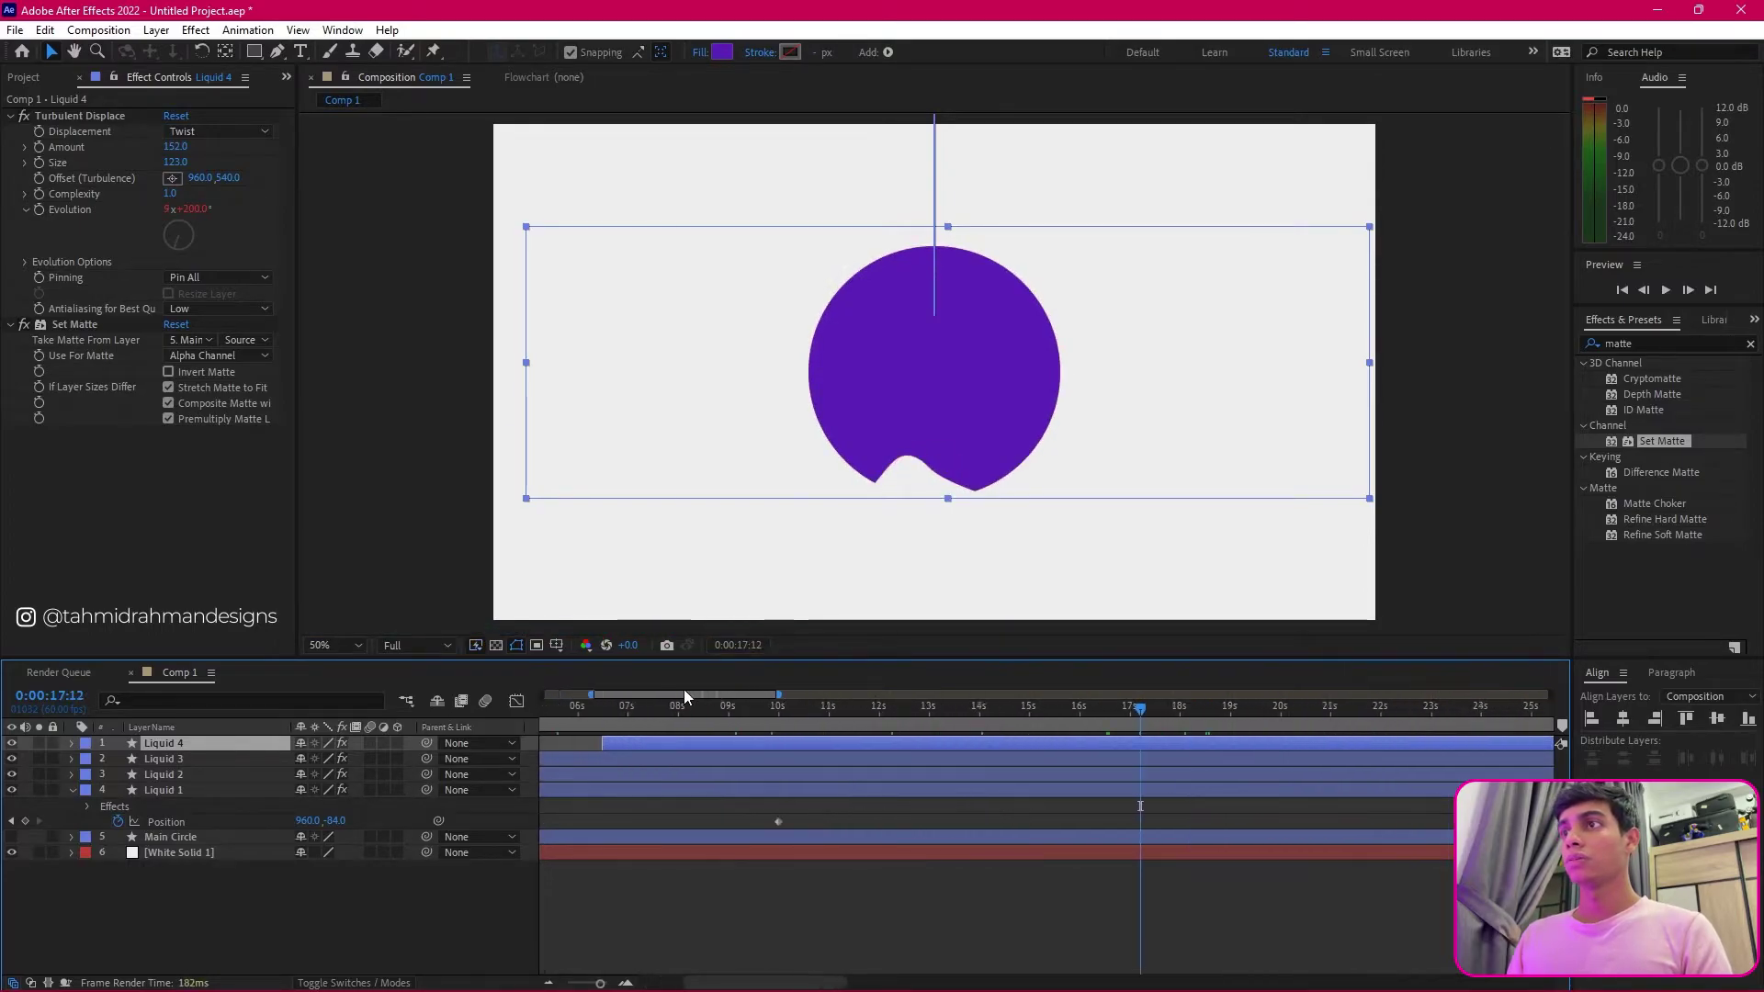
drag(1077, 723, 1114, 703)
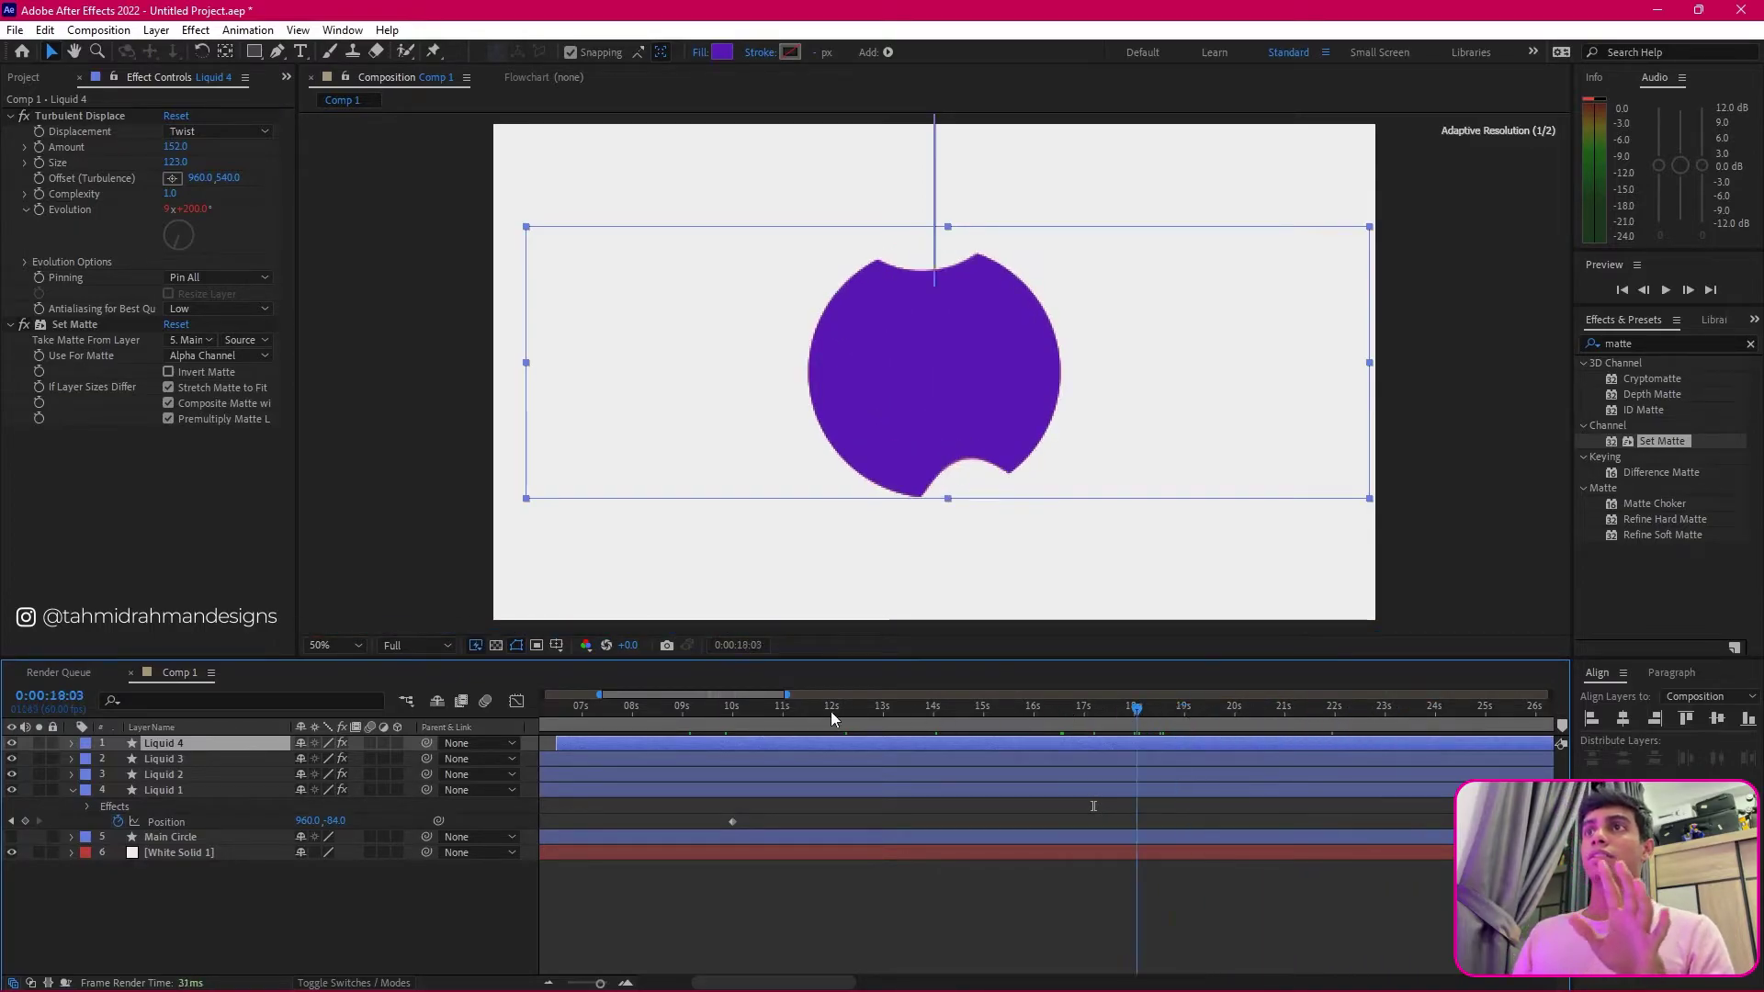
drag(830, 711, 1161, 718)
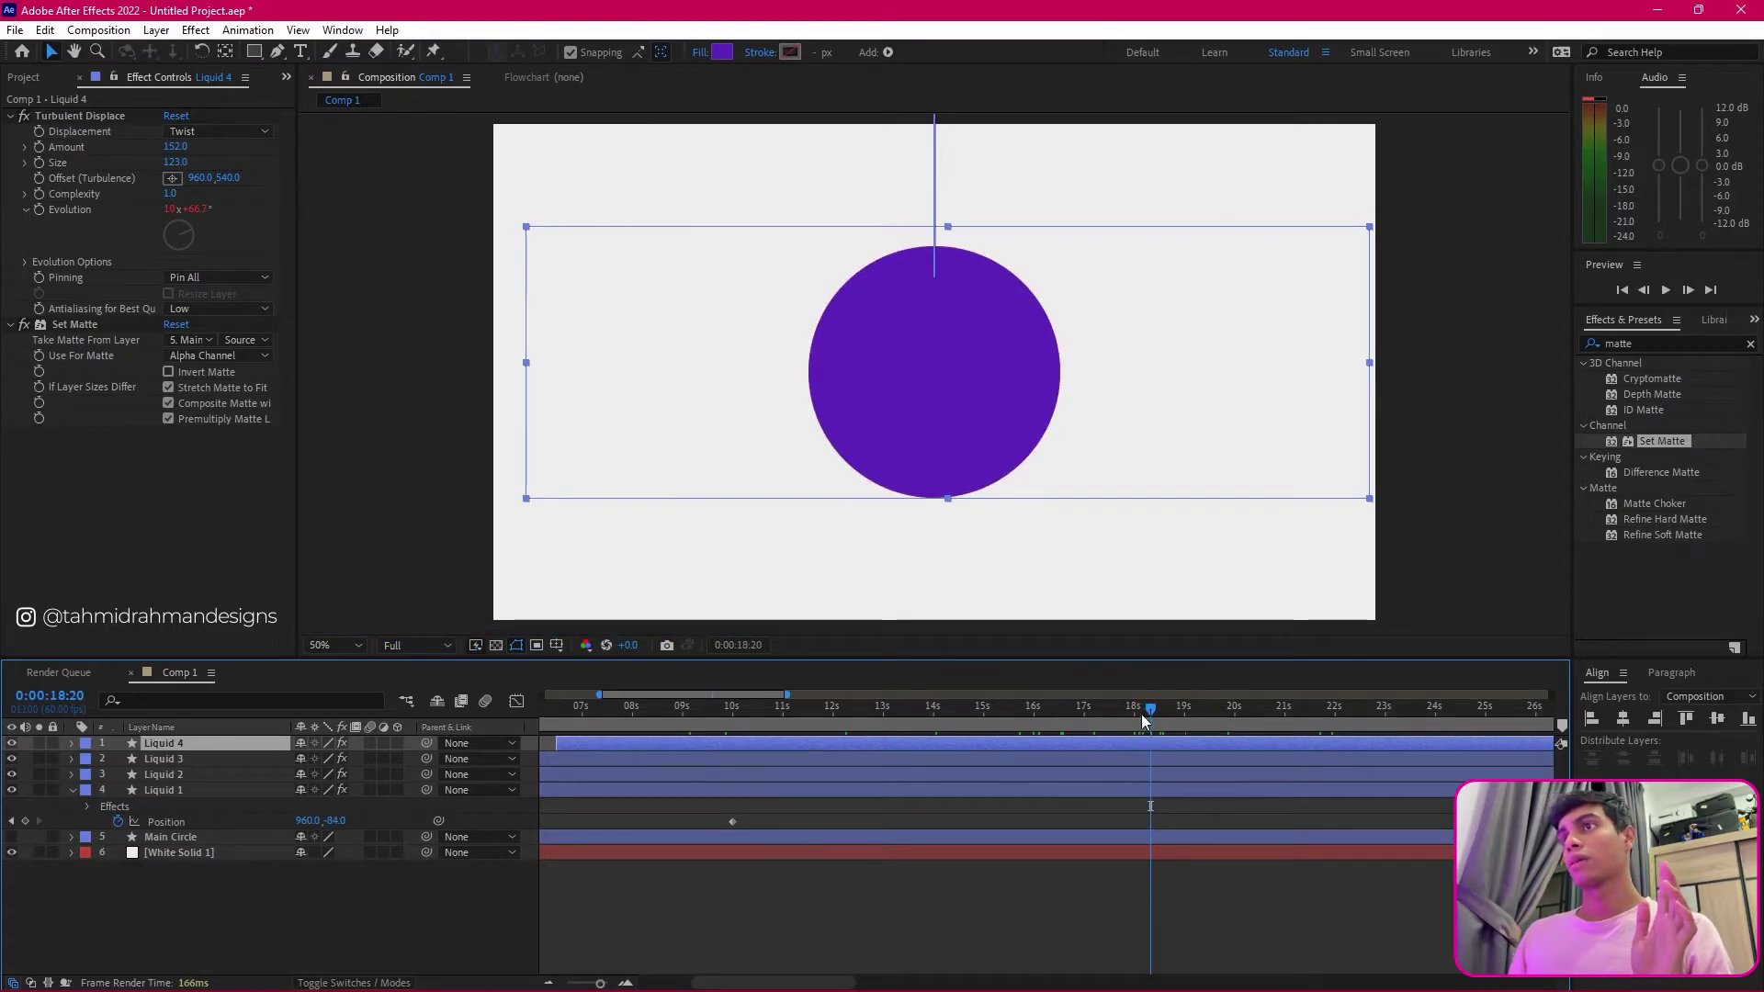
mouse_move(1144, 721)
mouse_down()
mouse_move(979, 722)
mouse_move(1129, 711)
mouse_up()
Step: Select Liquid 4 and reveal its Turbulent Displace Amount keyframes in the timeline
click(1173, 873)
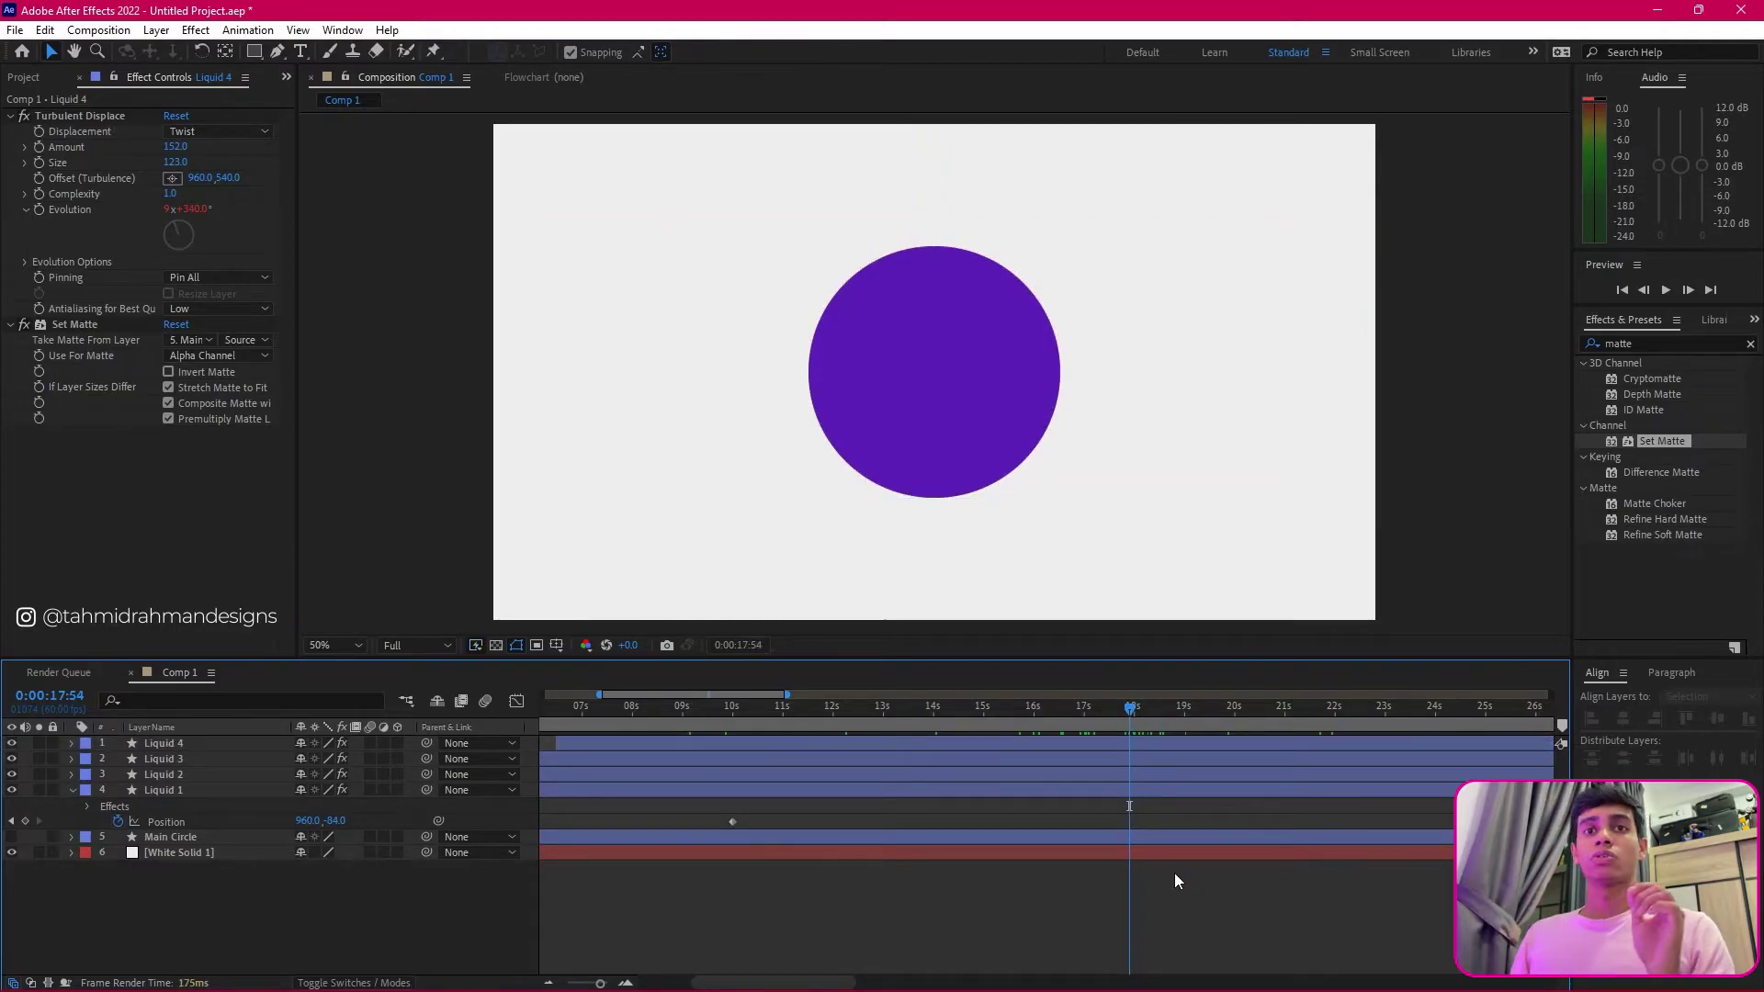
click(71, 758)
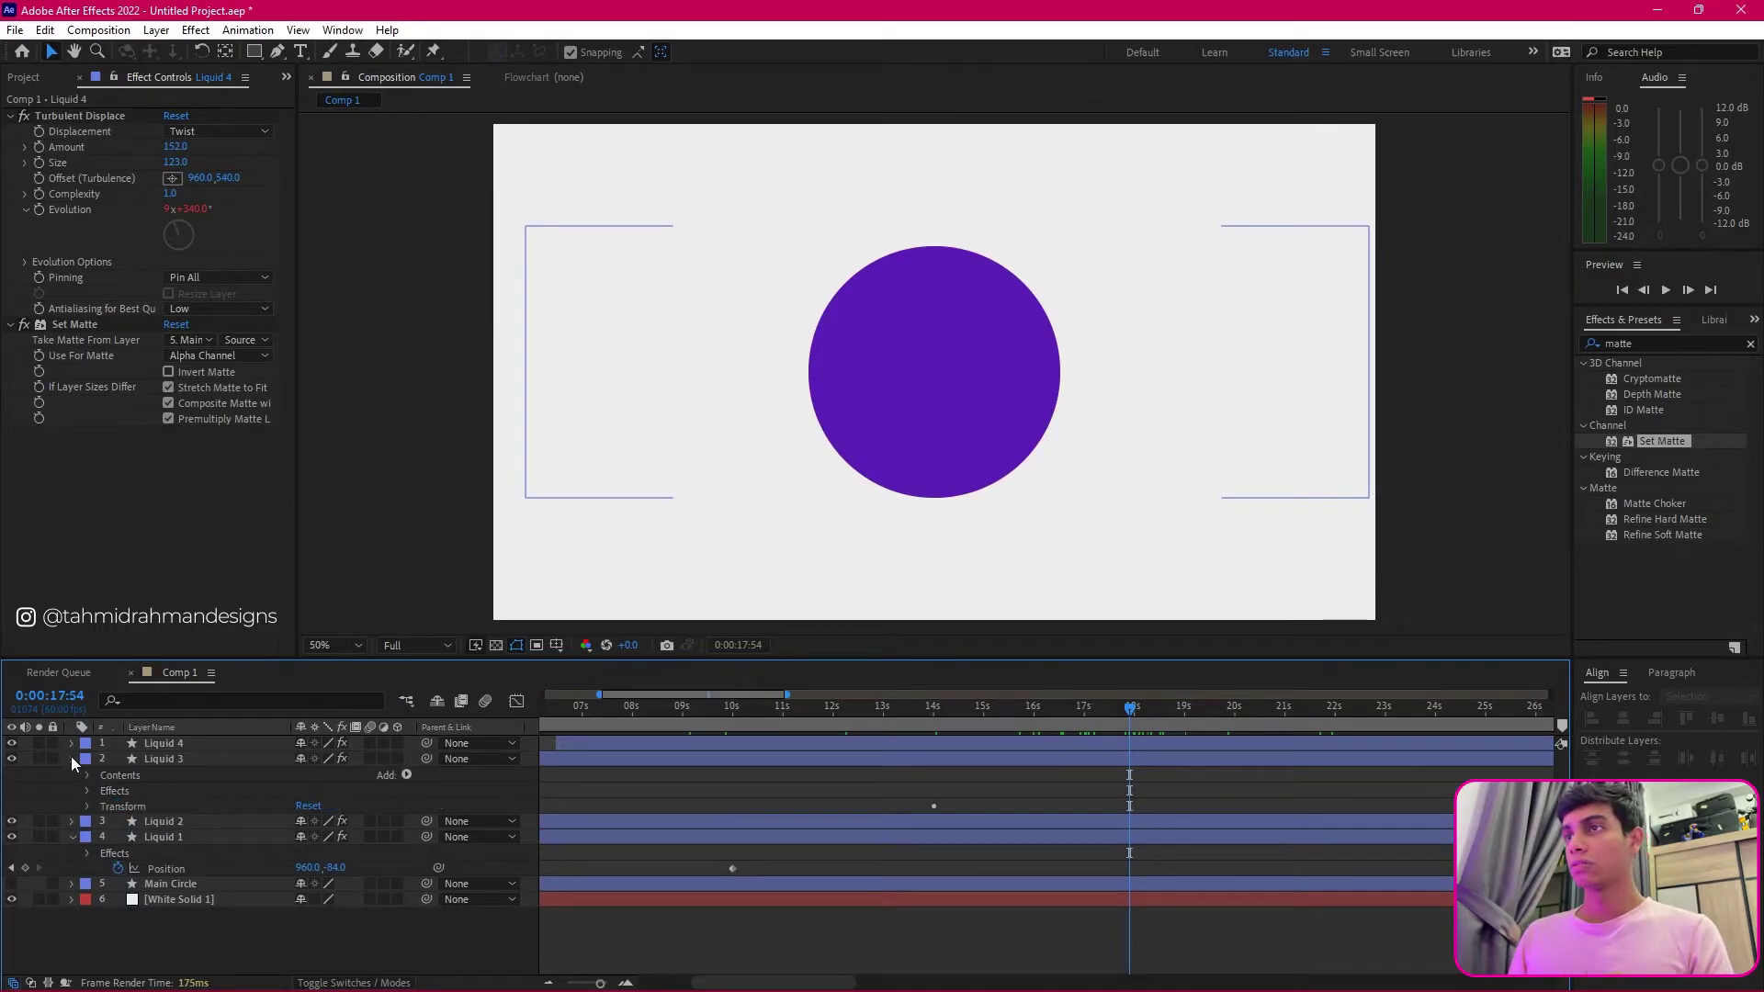
click(71, 759)
click(168, 744)
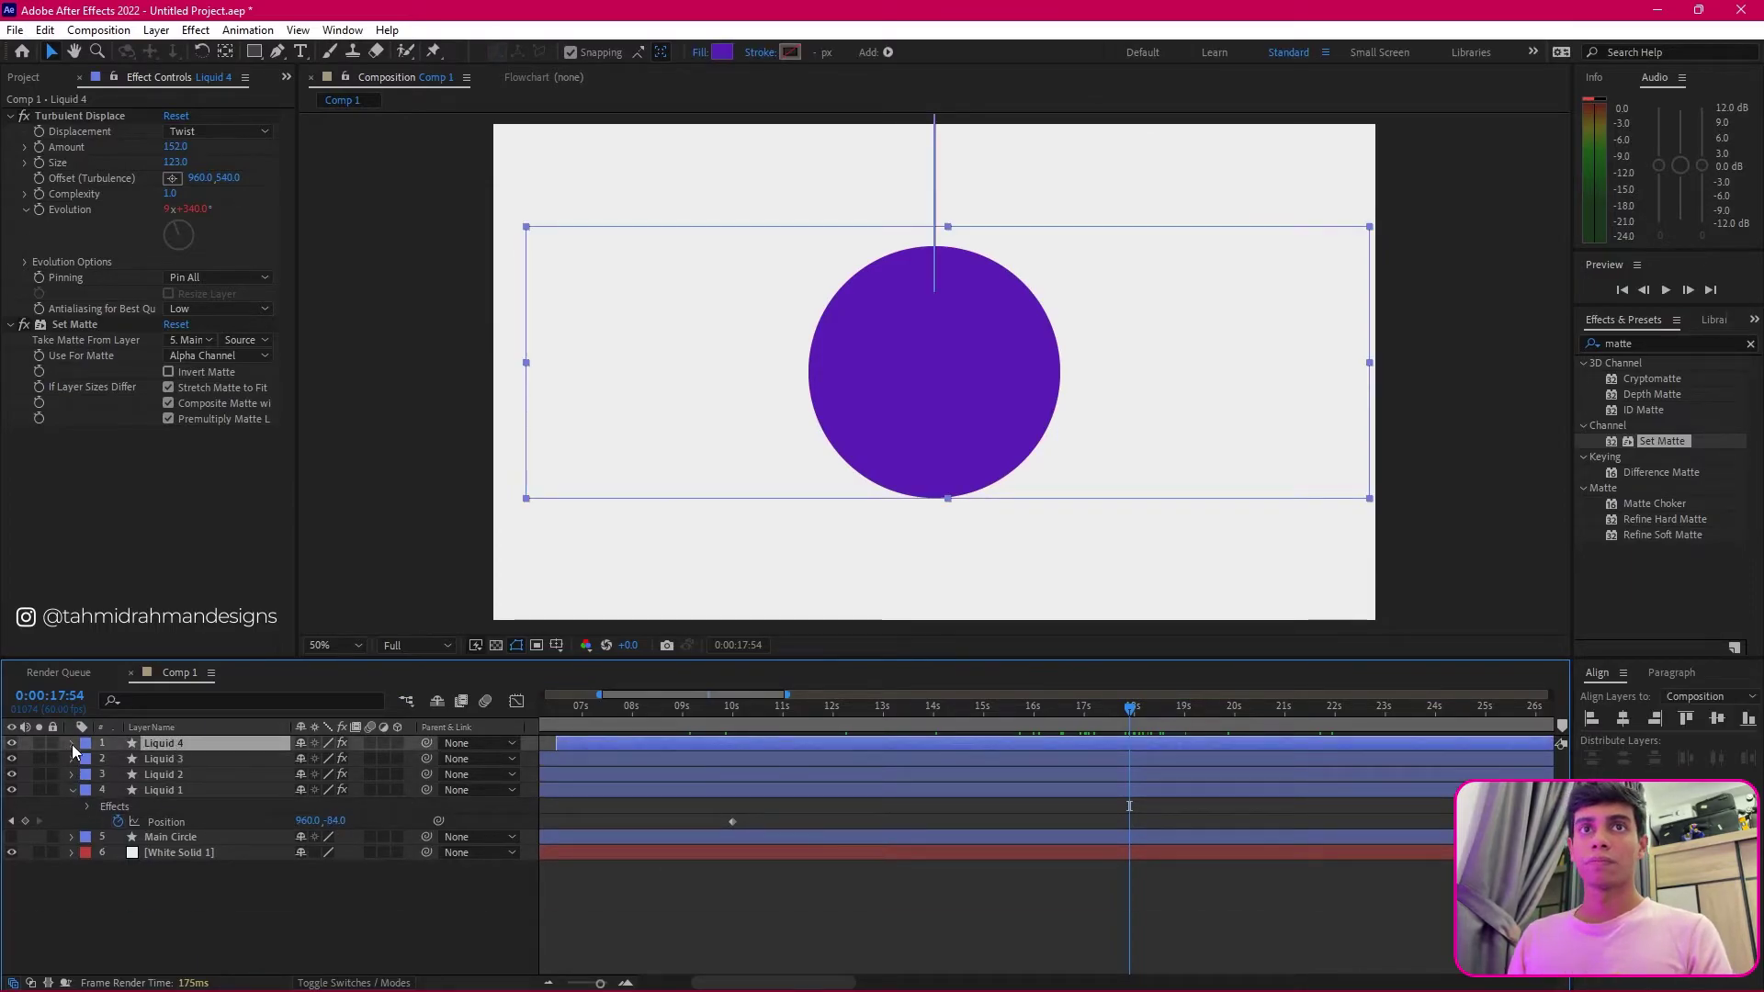
click(81, 141)
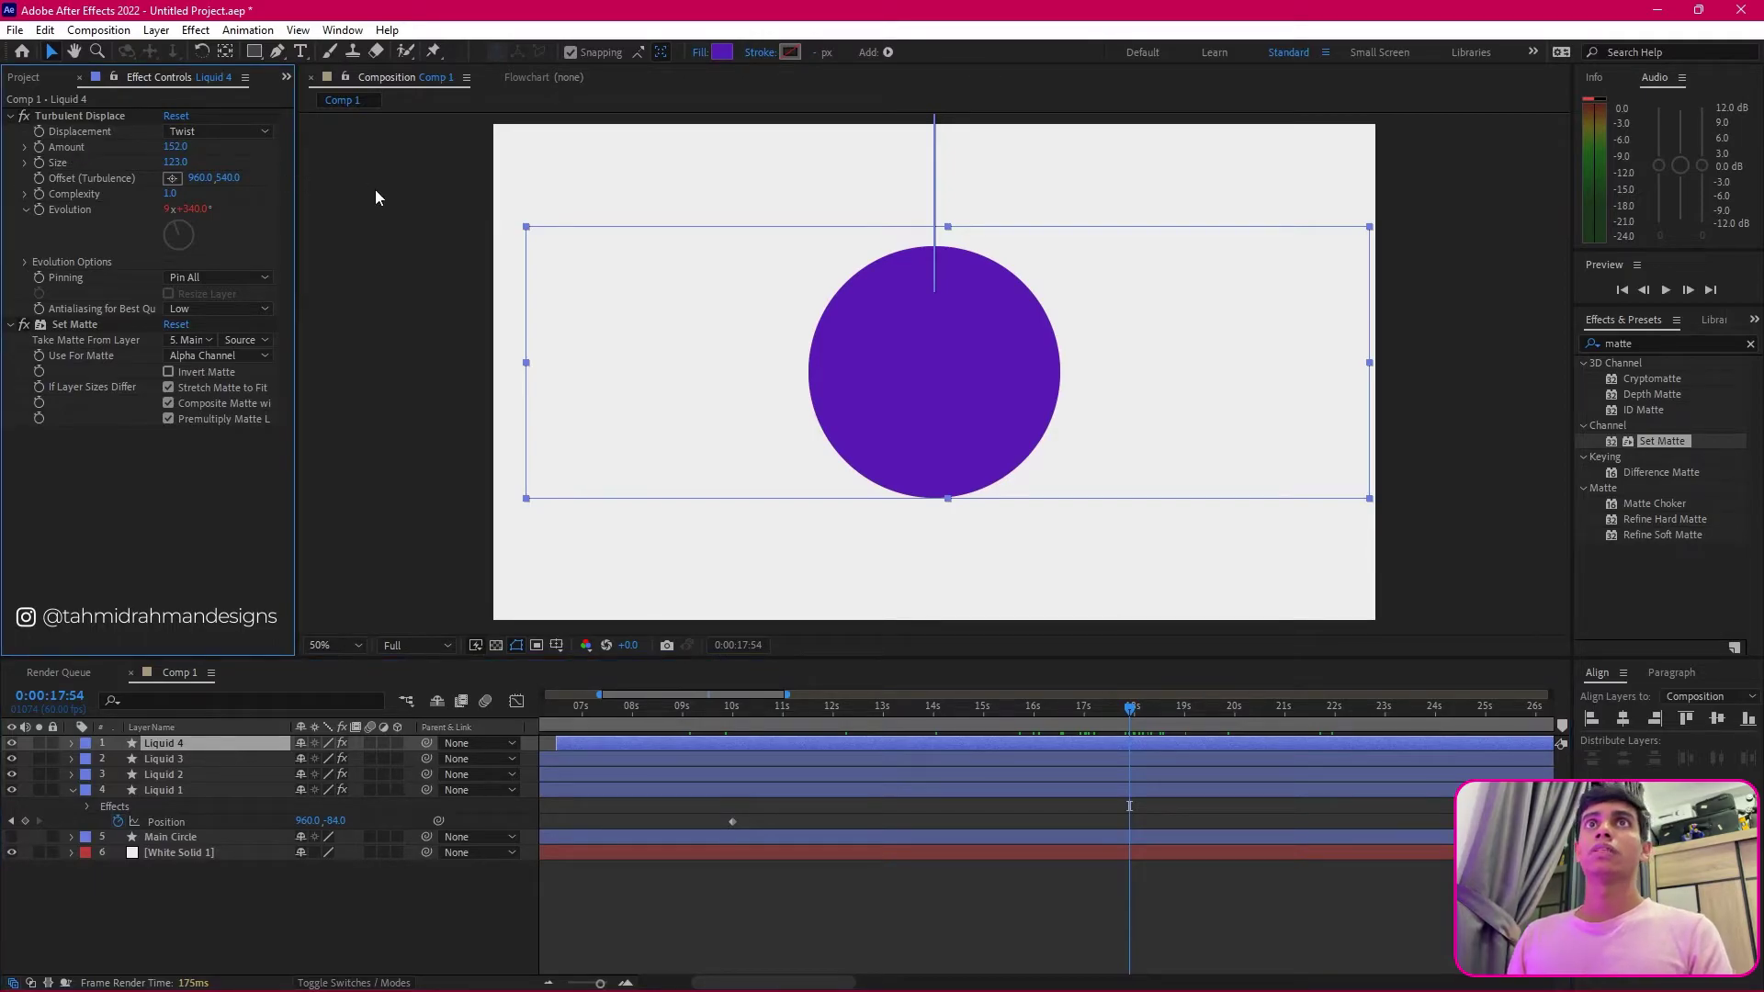
click(37, 146)
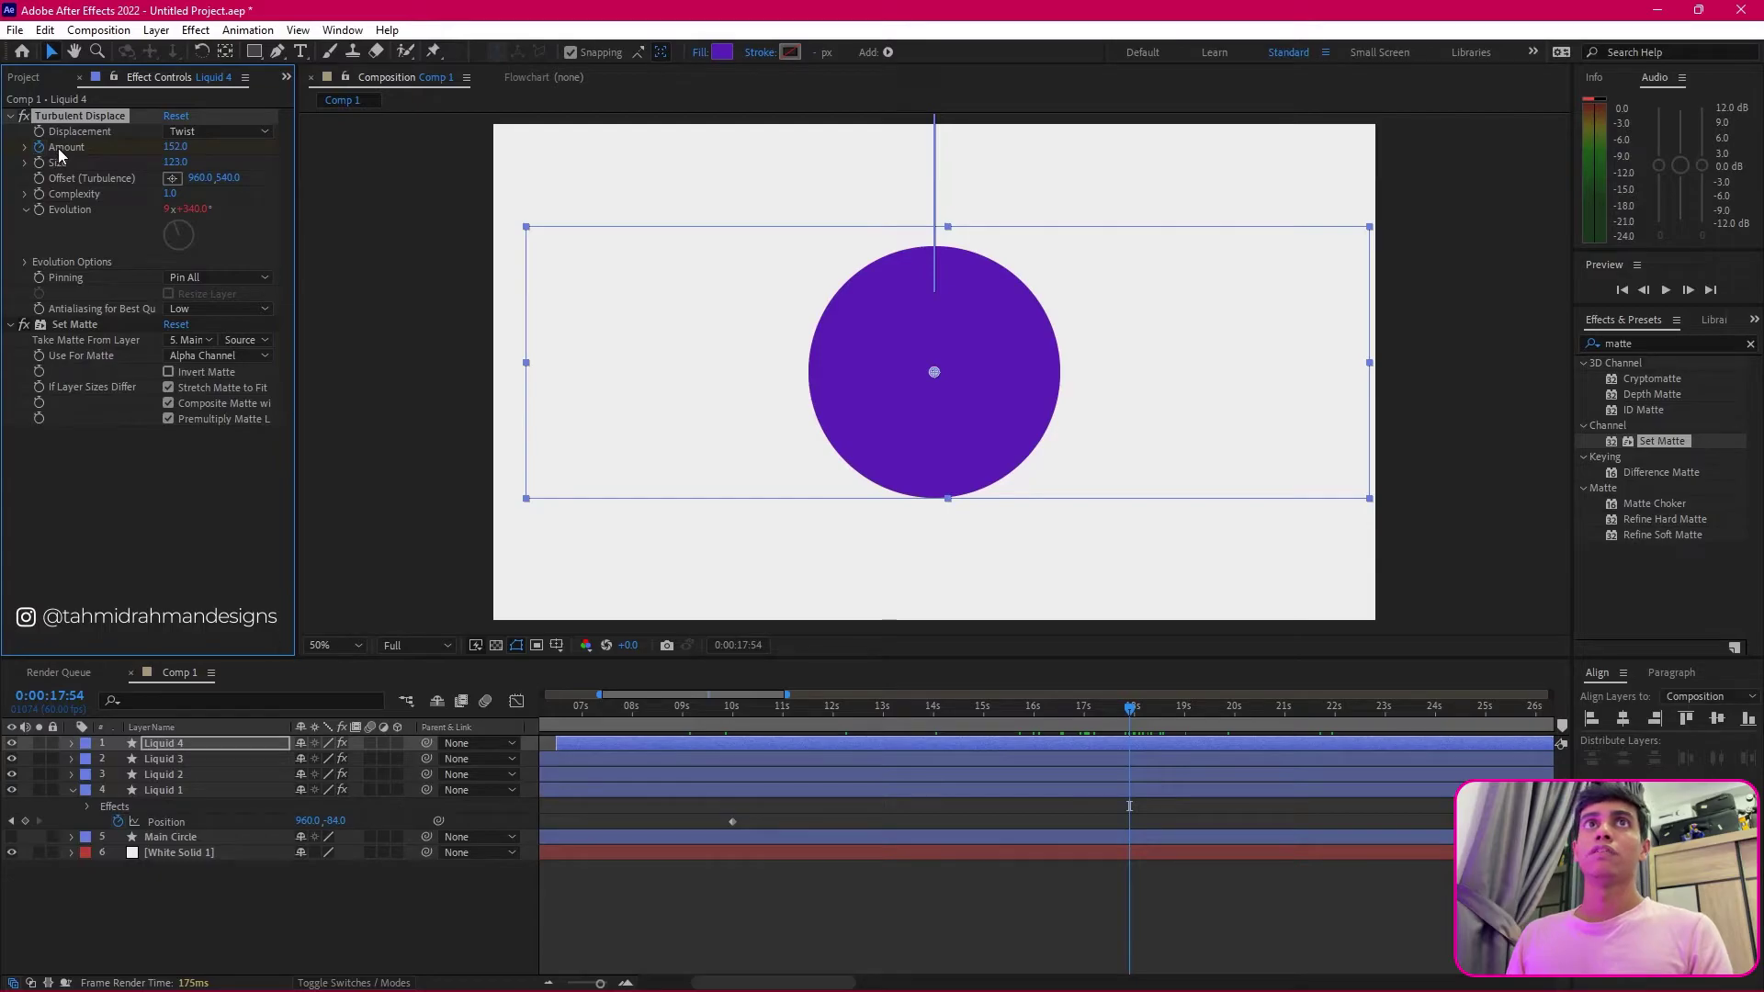
click(60, 152)
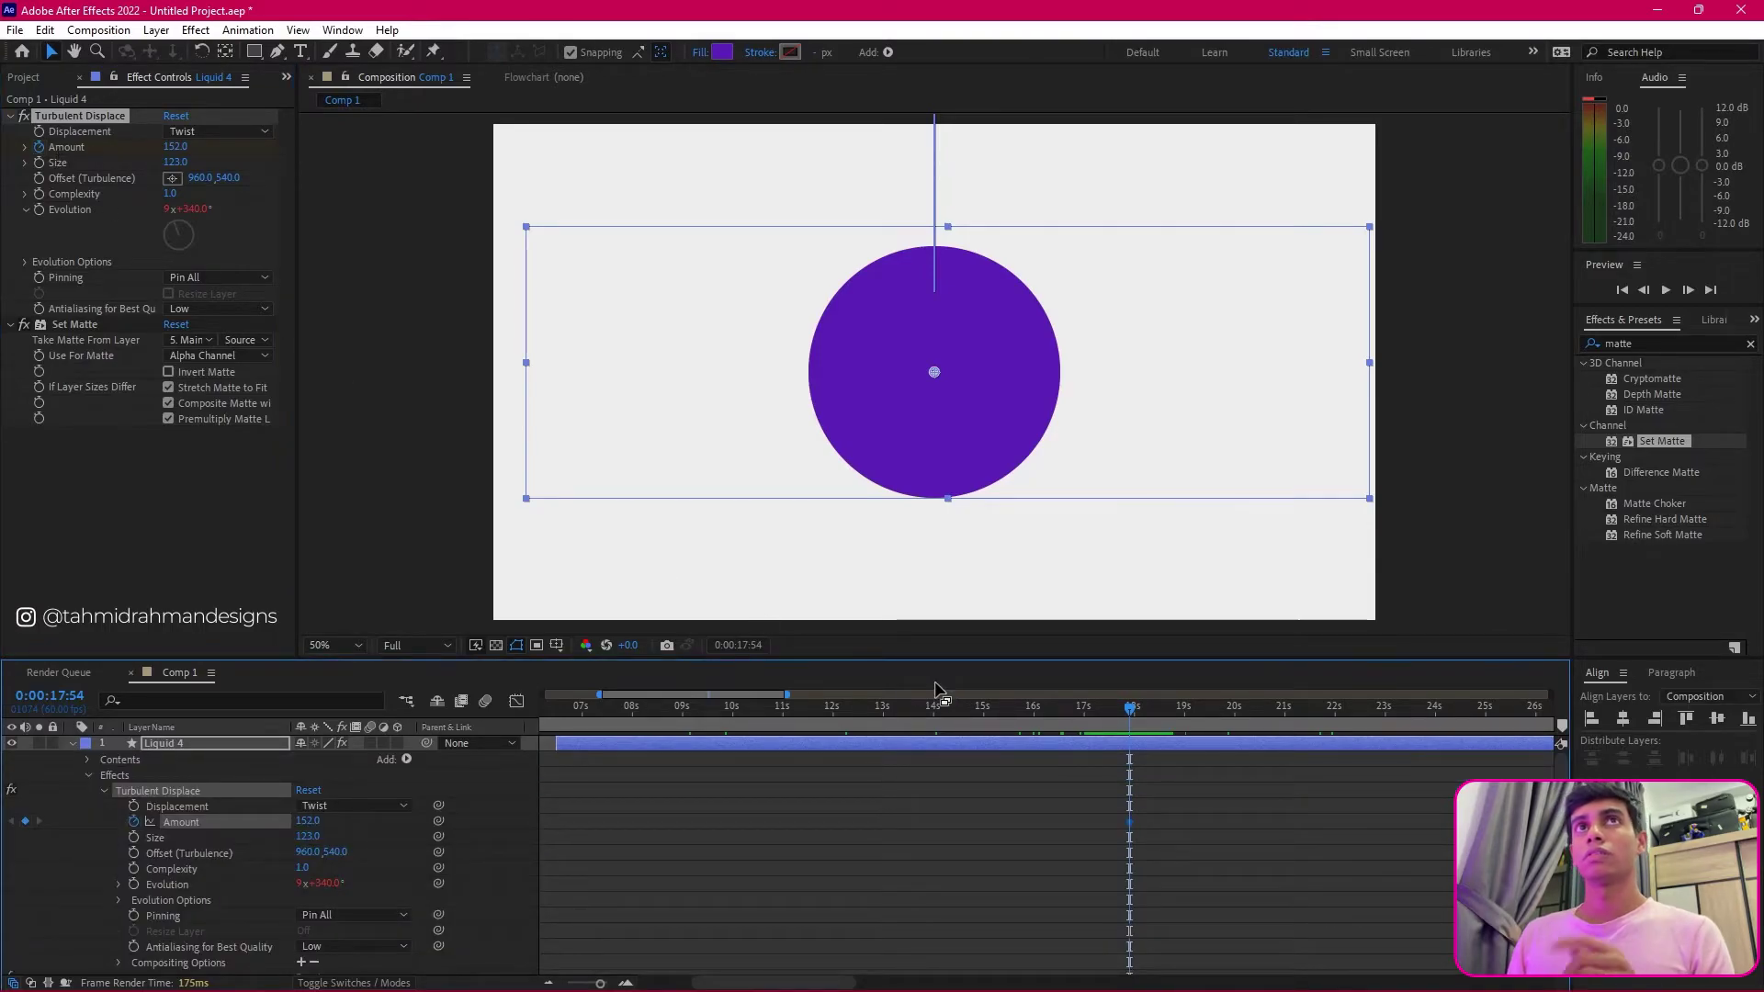
scroll(1137, 824, down, 2)
scroll(1137, 825, up, 2)
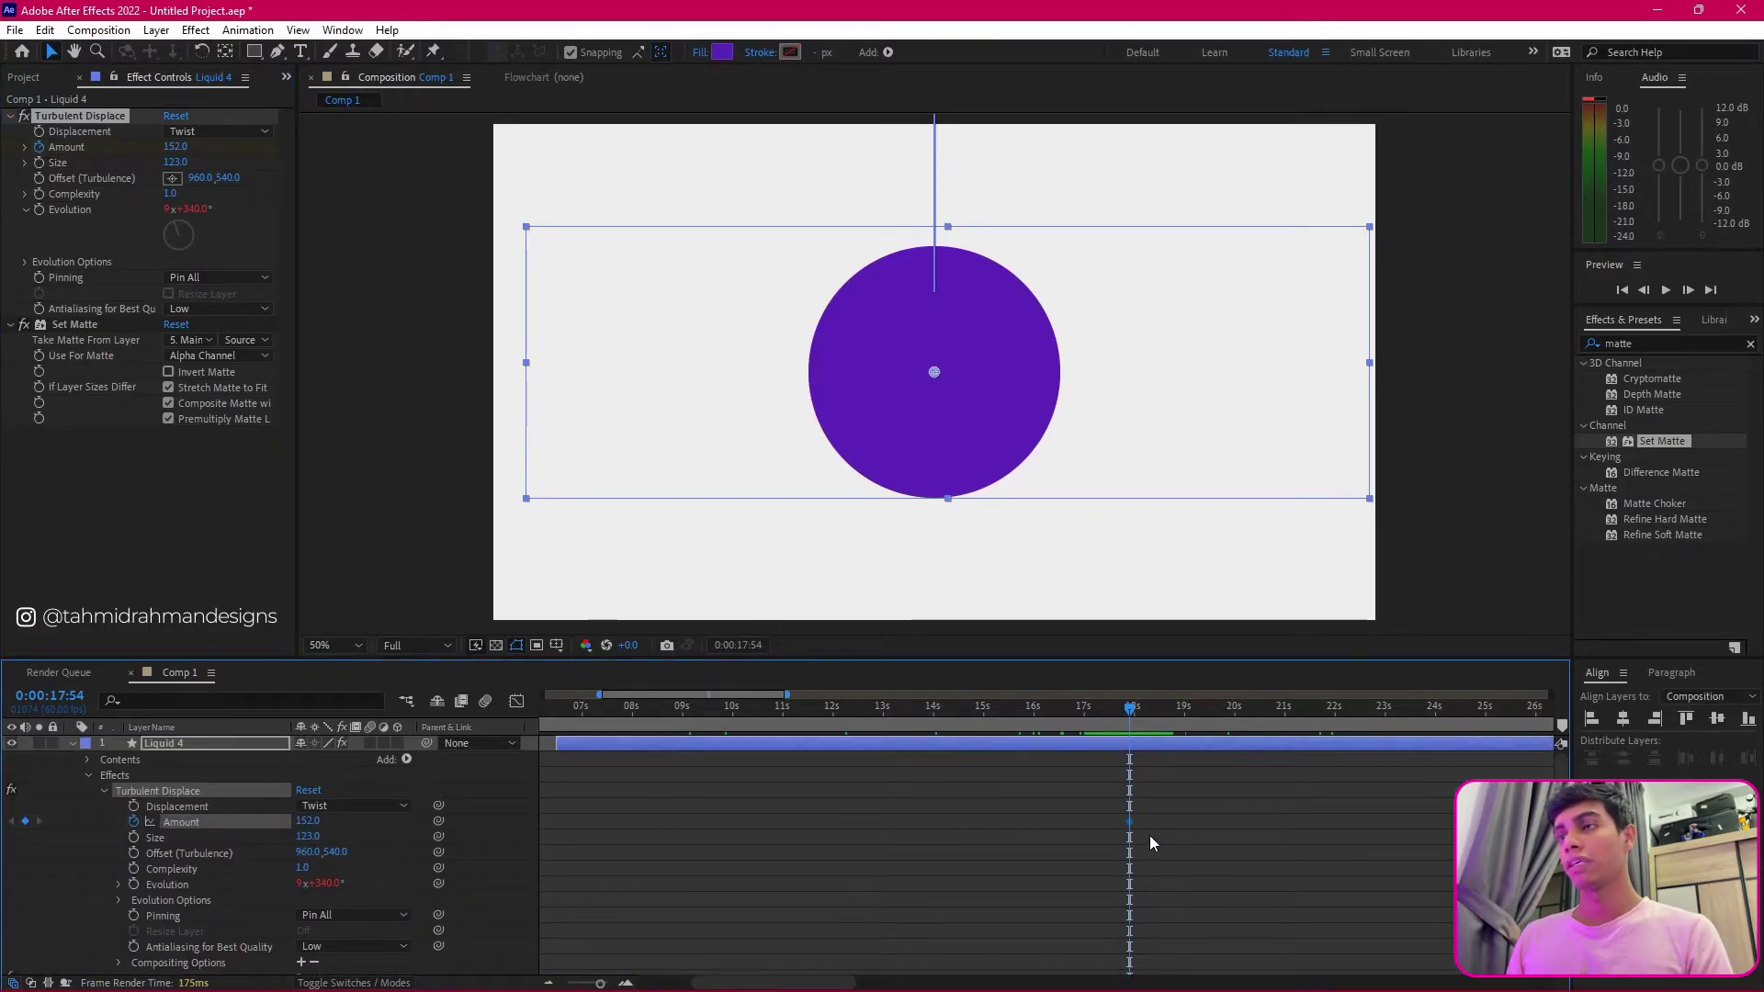
scroll(1149, 835, down, 2)
scroll(1149, 835, up, 1)
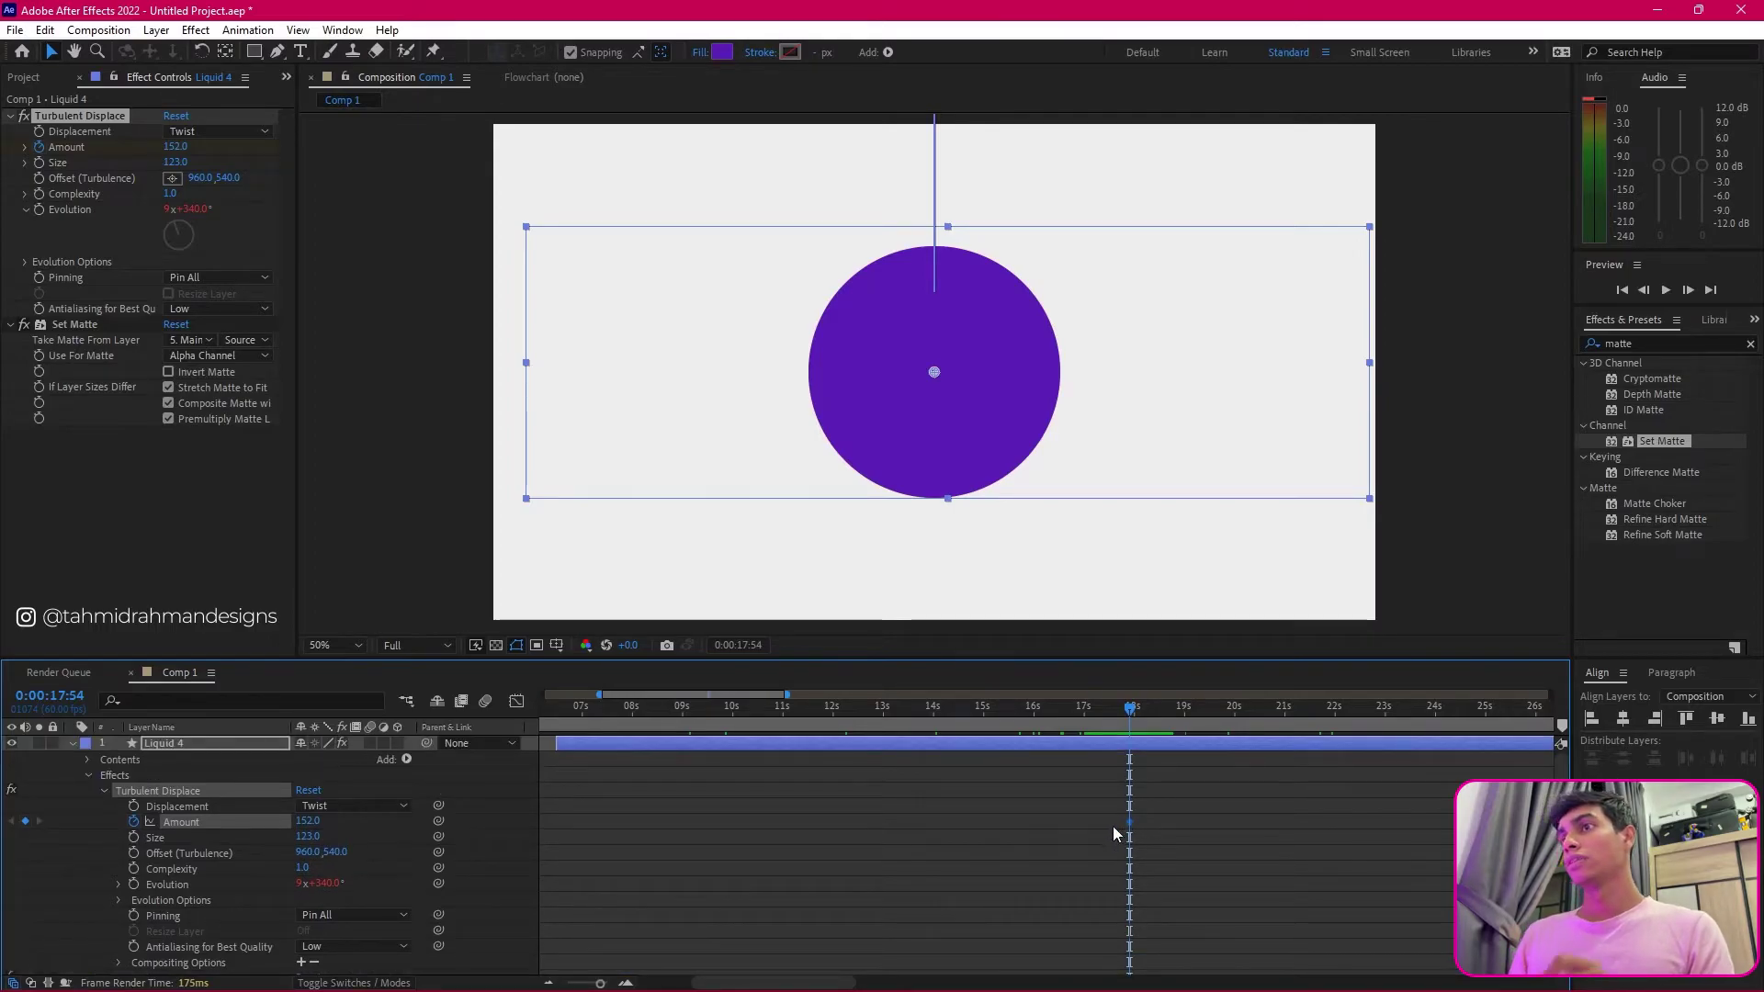
Step: Nudge the 152 Amount keyframe earlier and set Amount to 0 at 17:54
mouse_move(1132, 830)
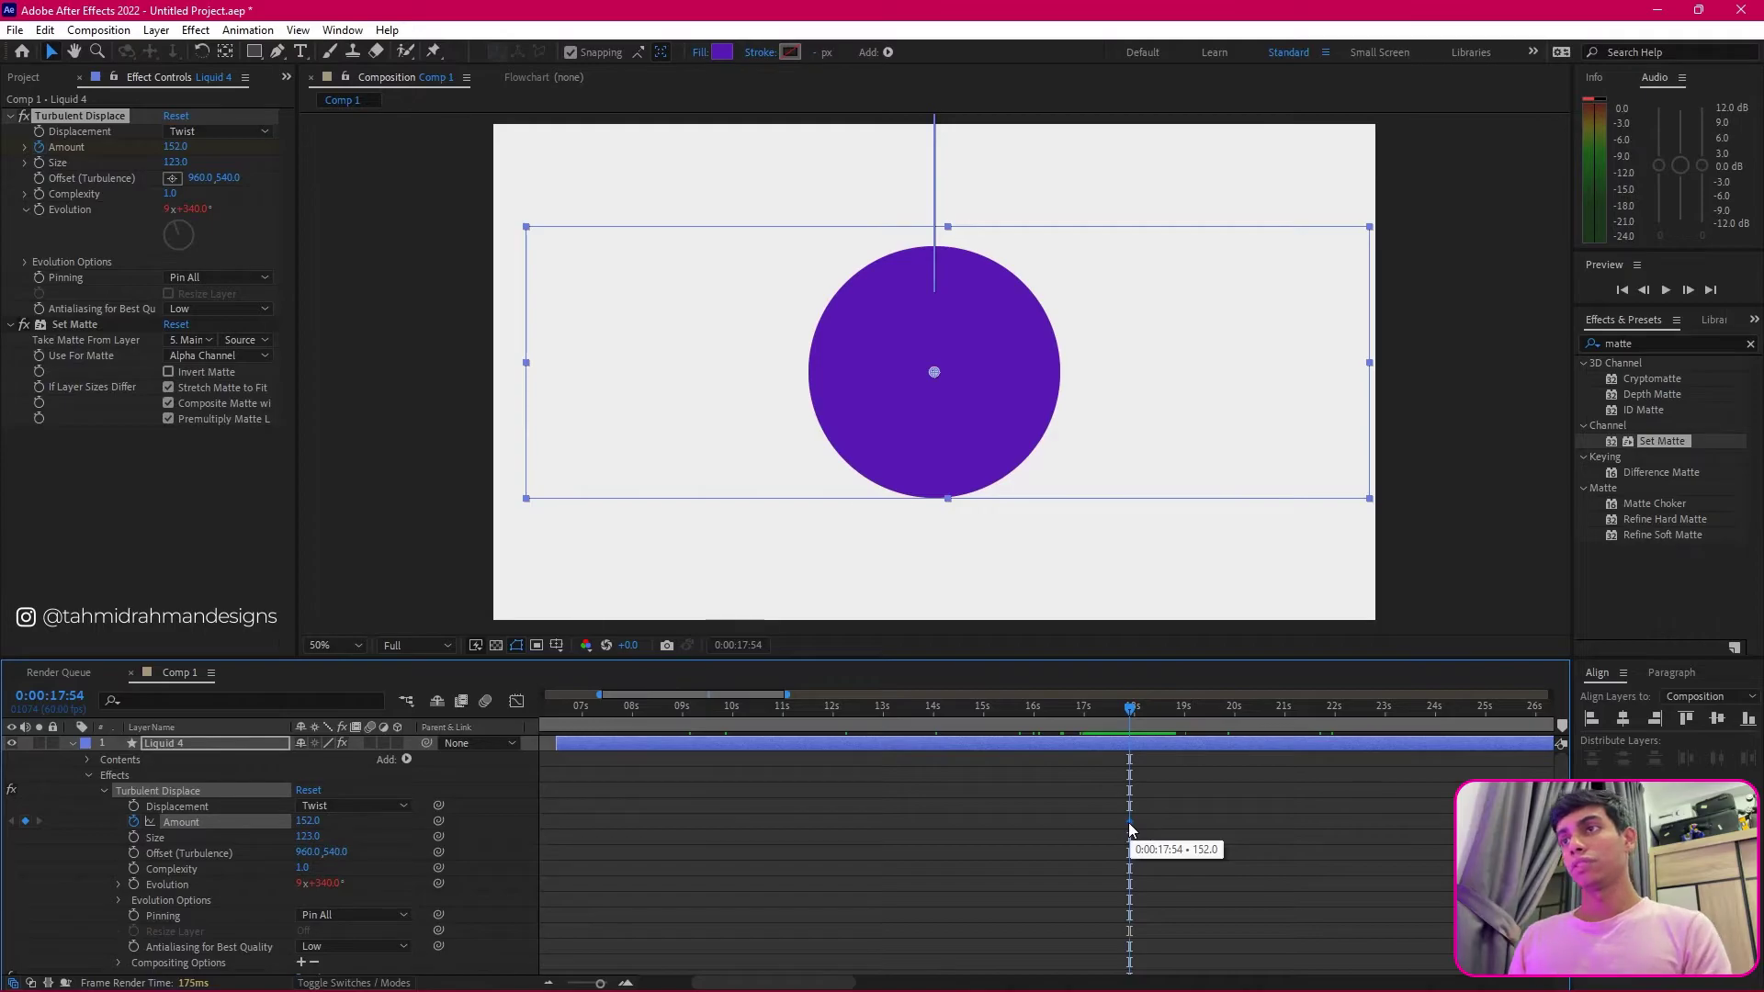
drag(1130, 822, 1106, 821)
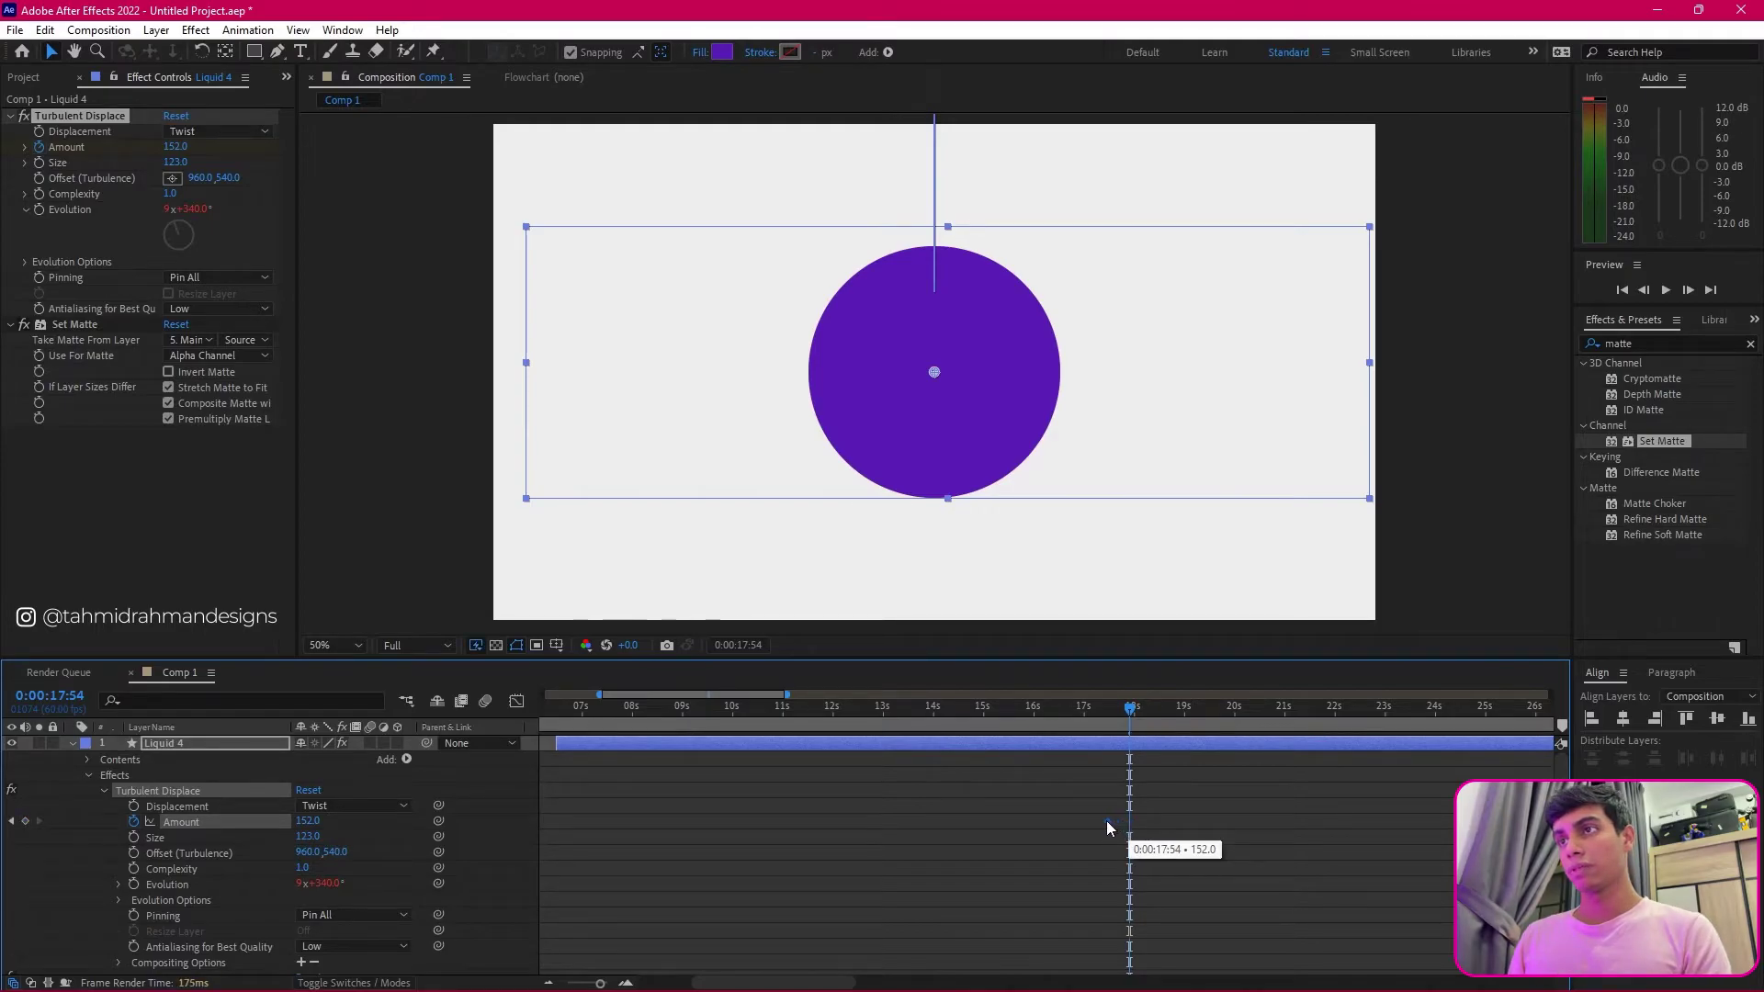
drag(598, 693, 729, 694)
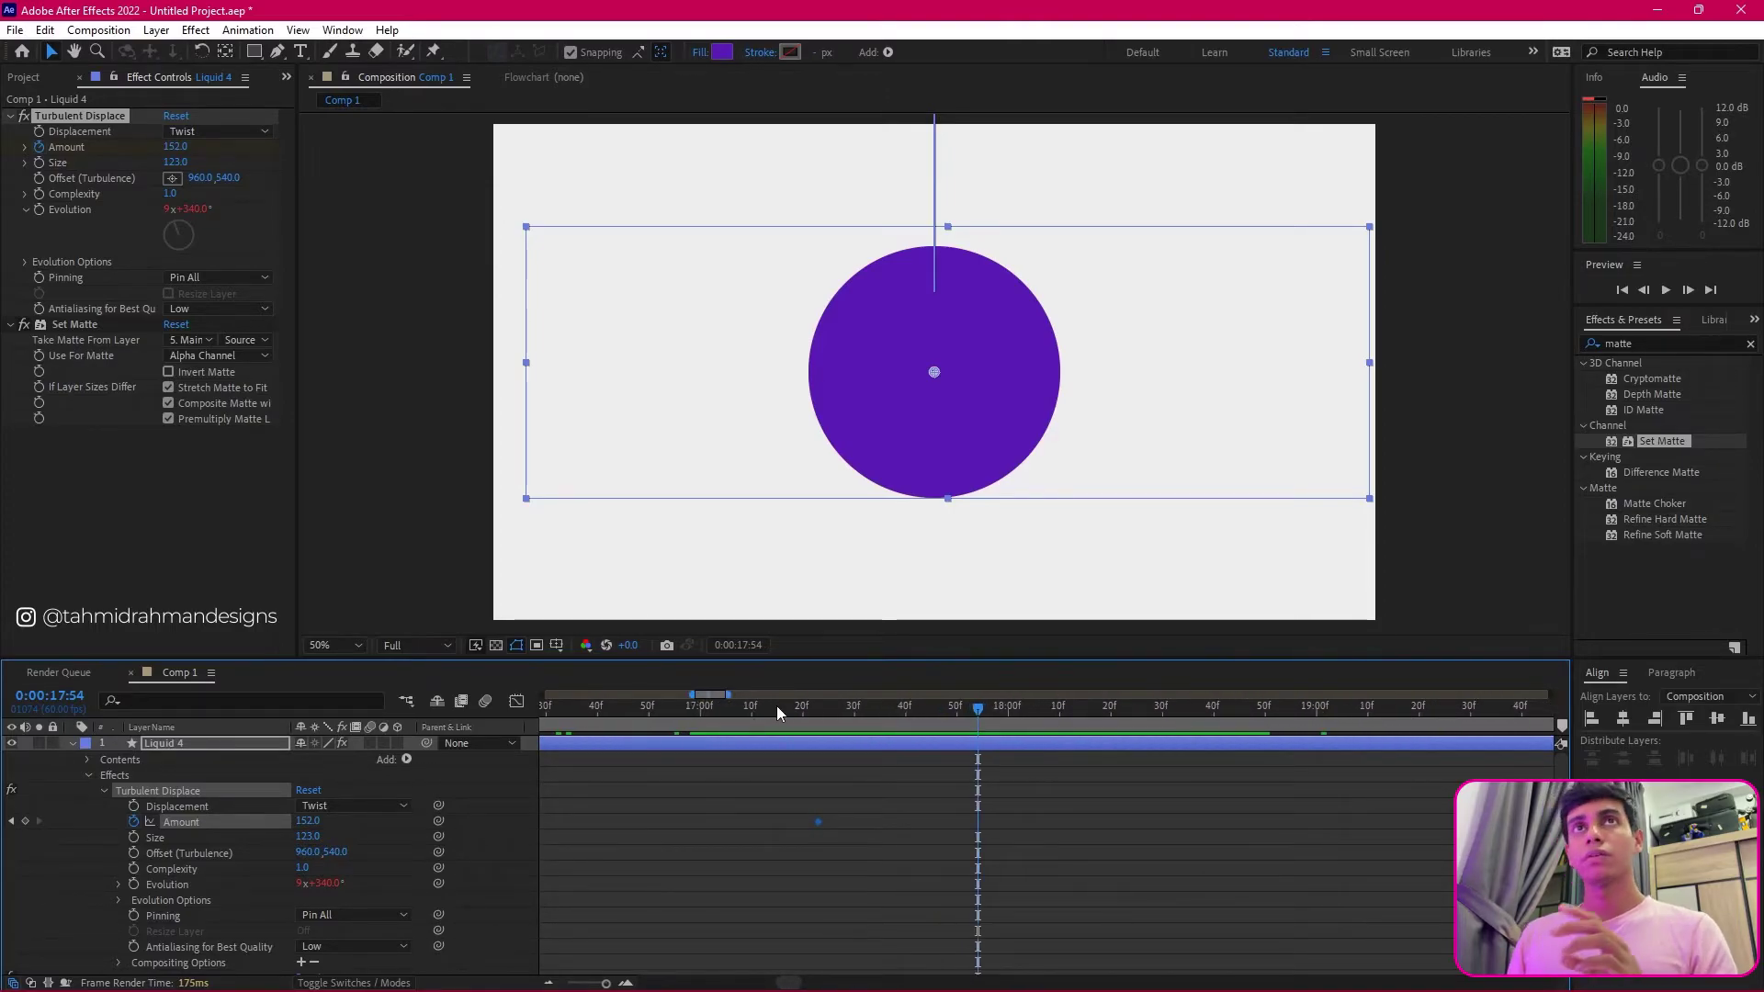
click(174, 147)
text(0)
key(Return)
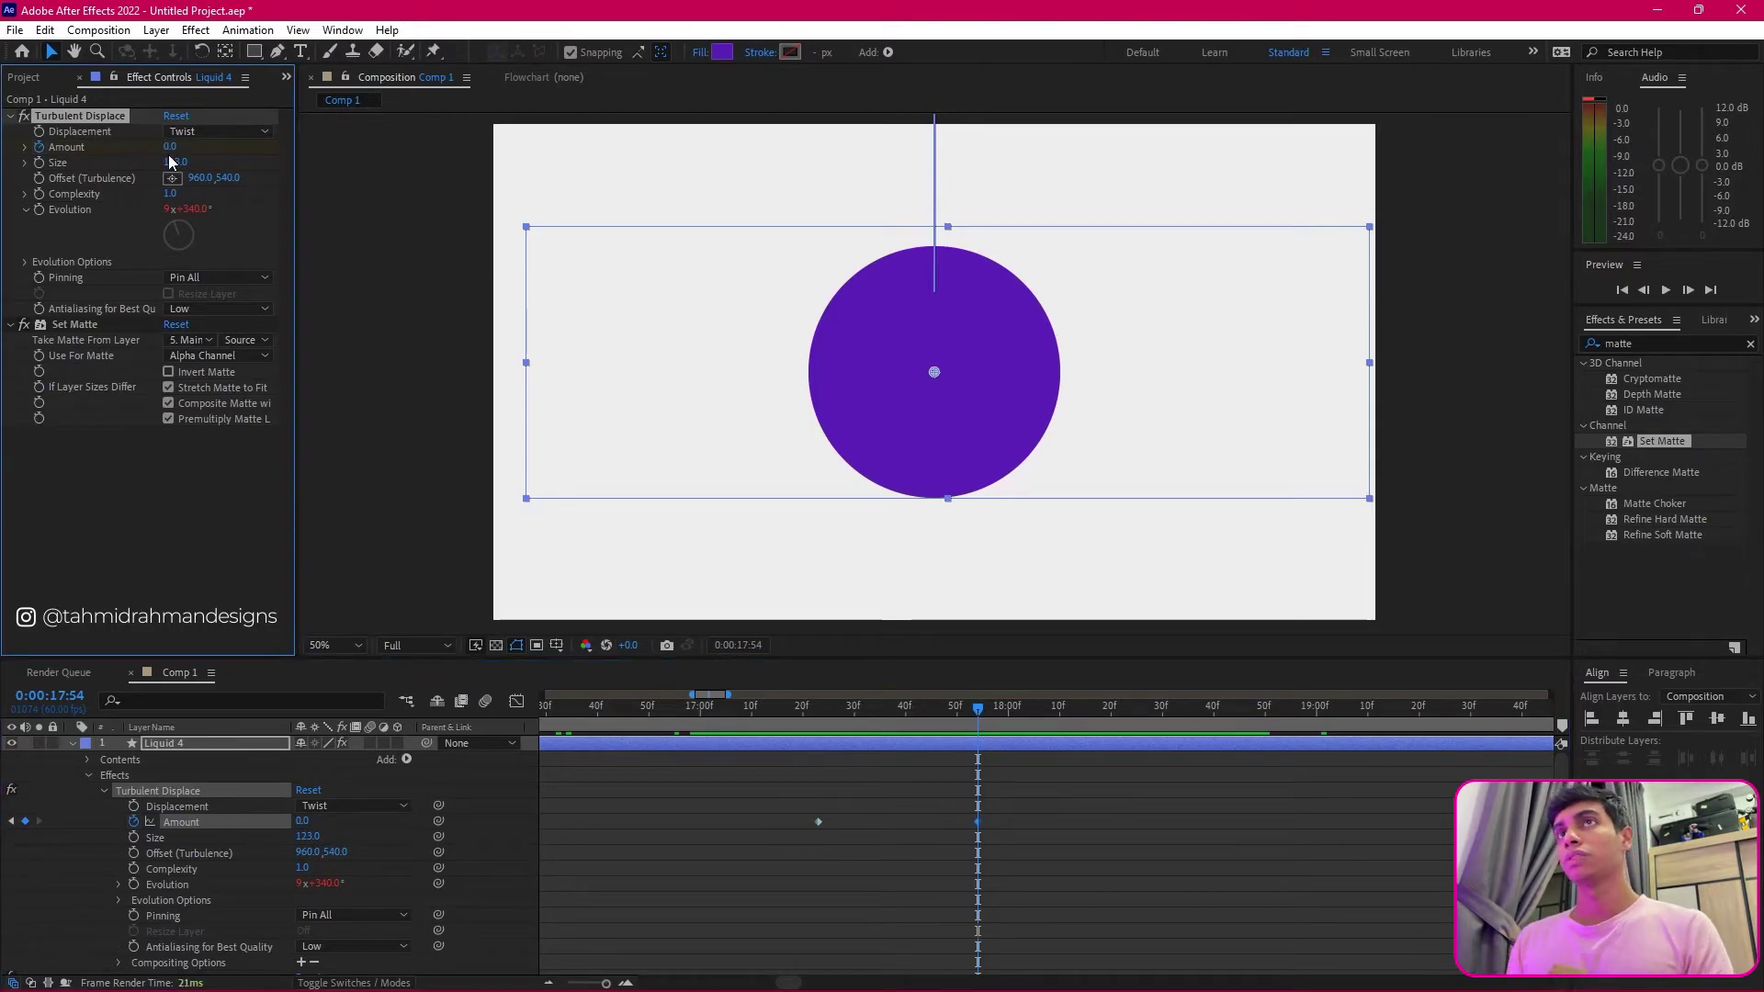
Step: Apply Easy Ease In to both of Liquid 4's Amount keyframes
mouse_move(969, 717)
mouse_down()
mouse_move(640, 706)
mouse_move(972, 709)
mouse_up()
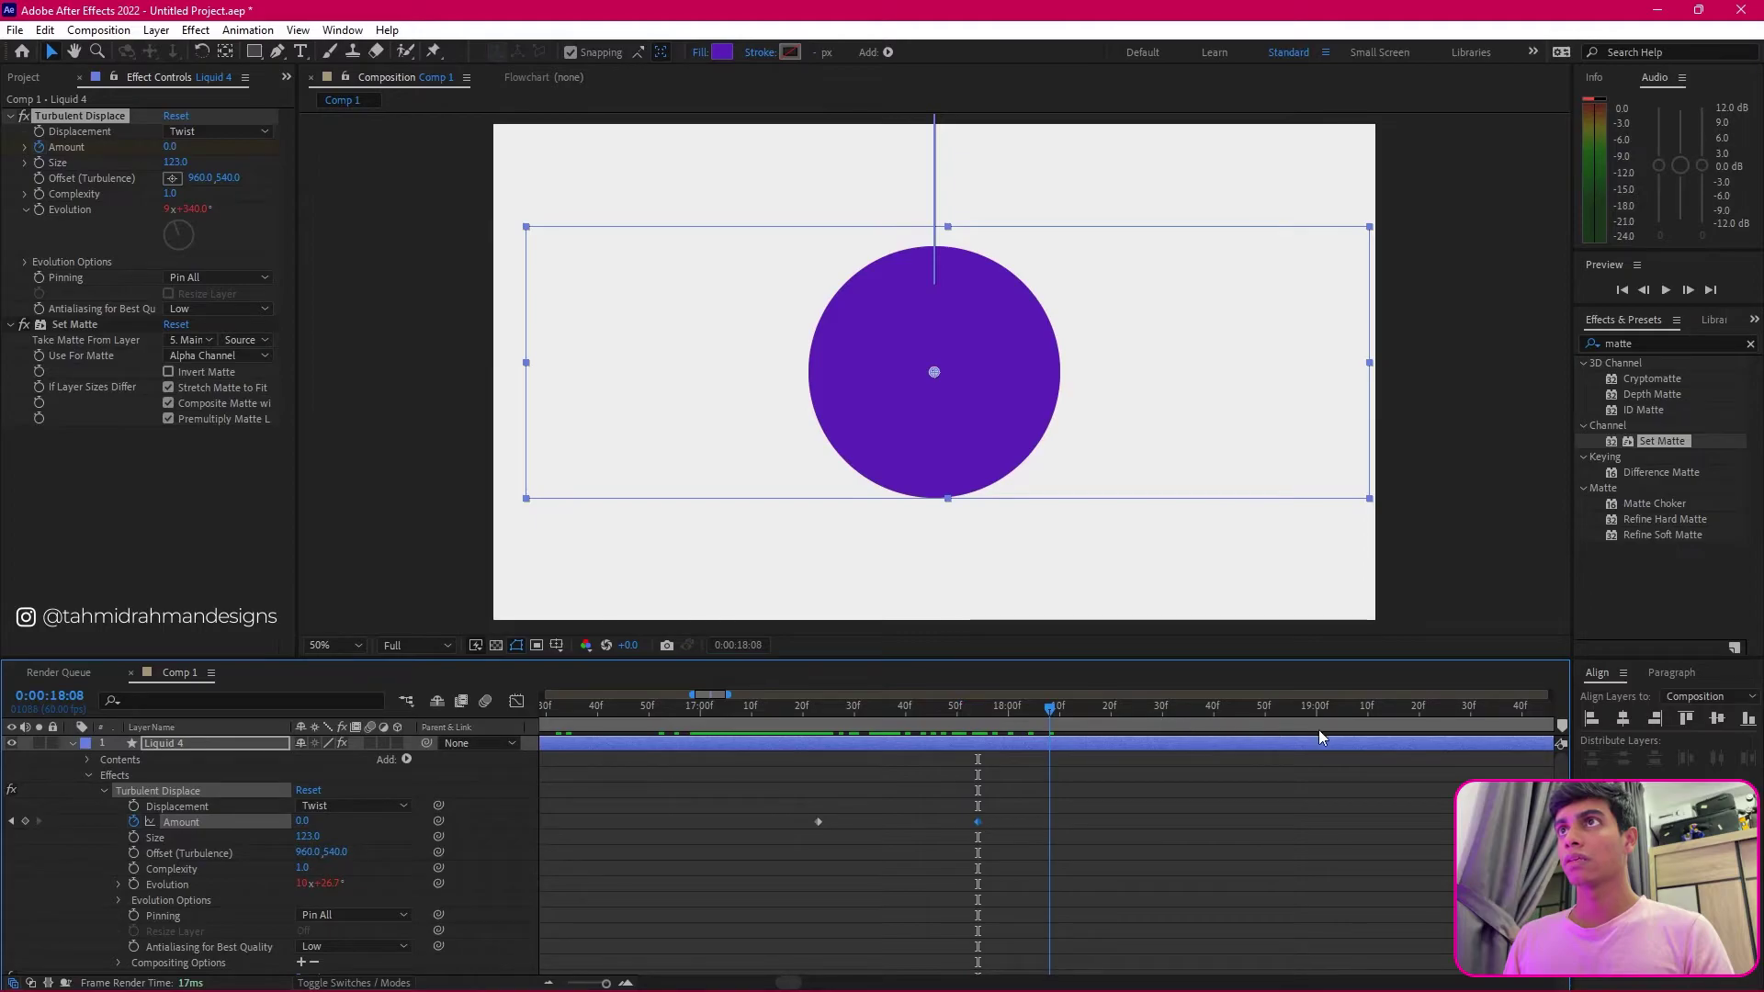
drag(1319, 730, 560, 868)
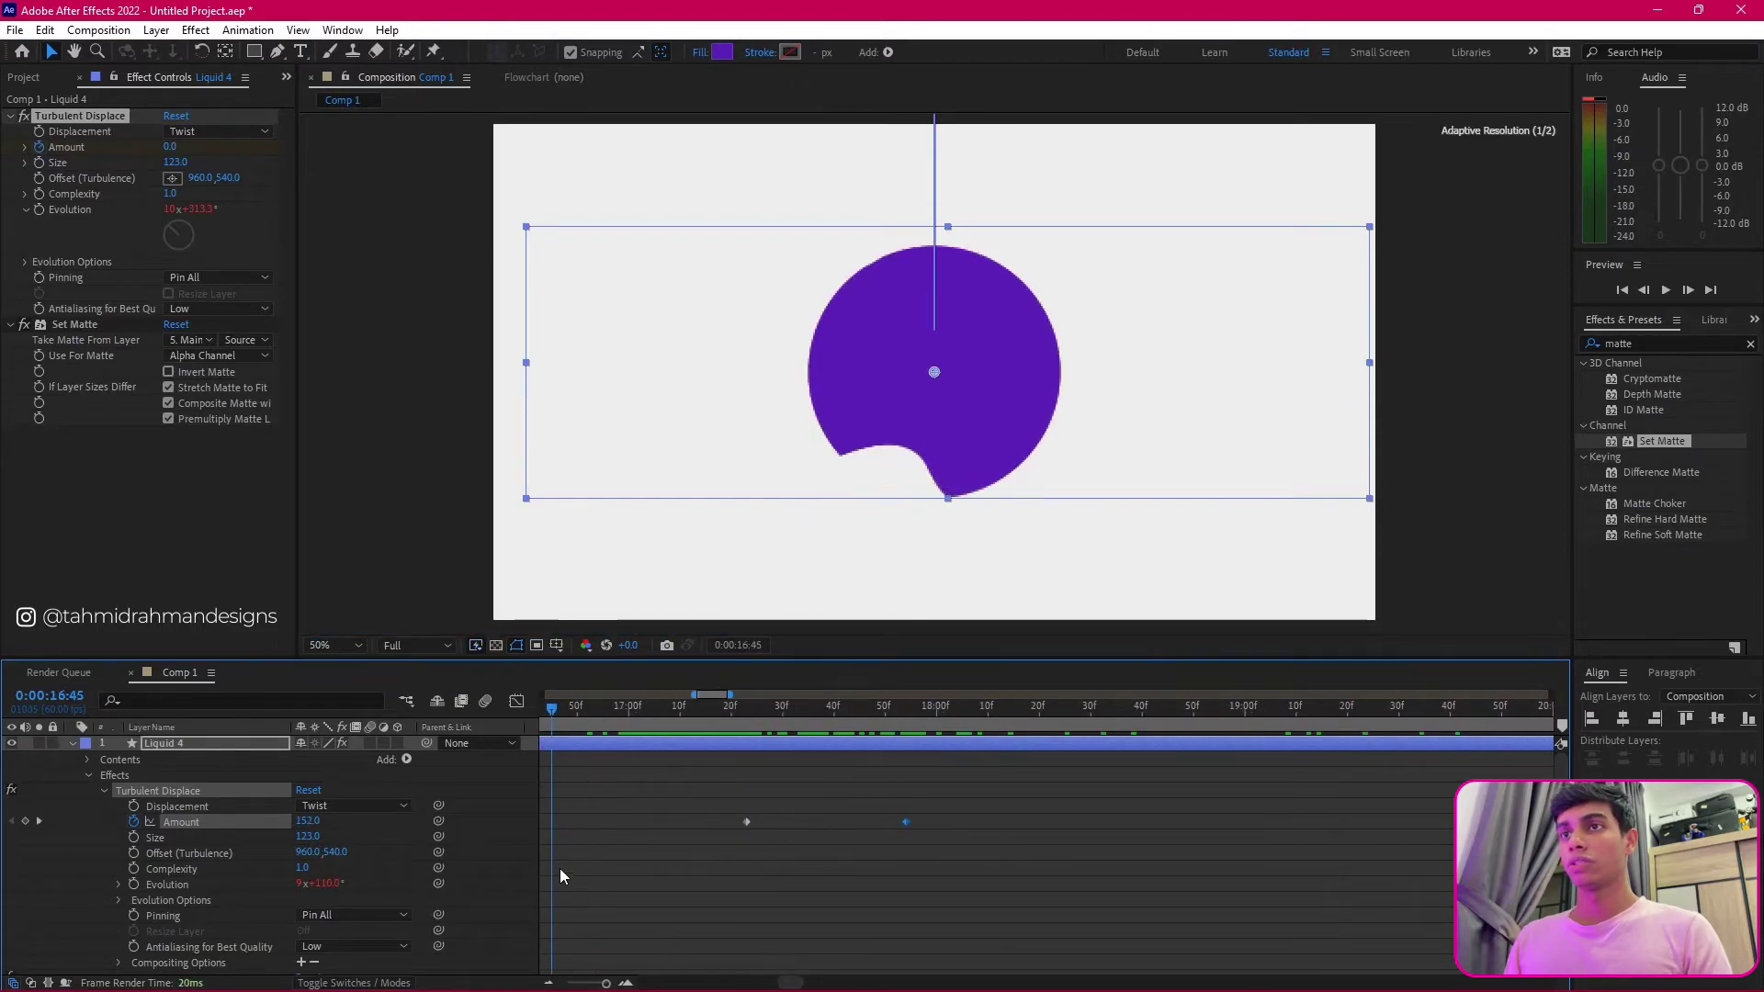
drag(1024, 797, 722, 848)
right_click(747, 819)
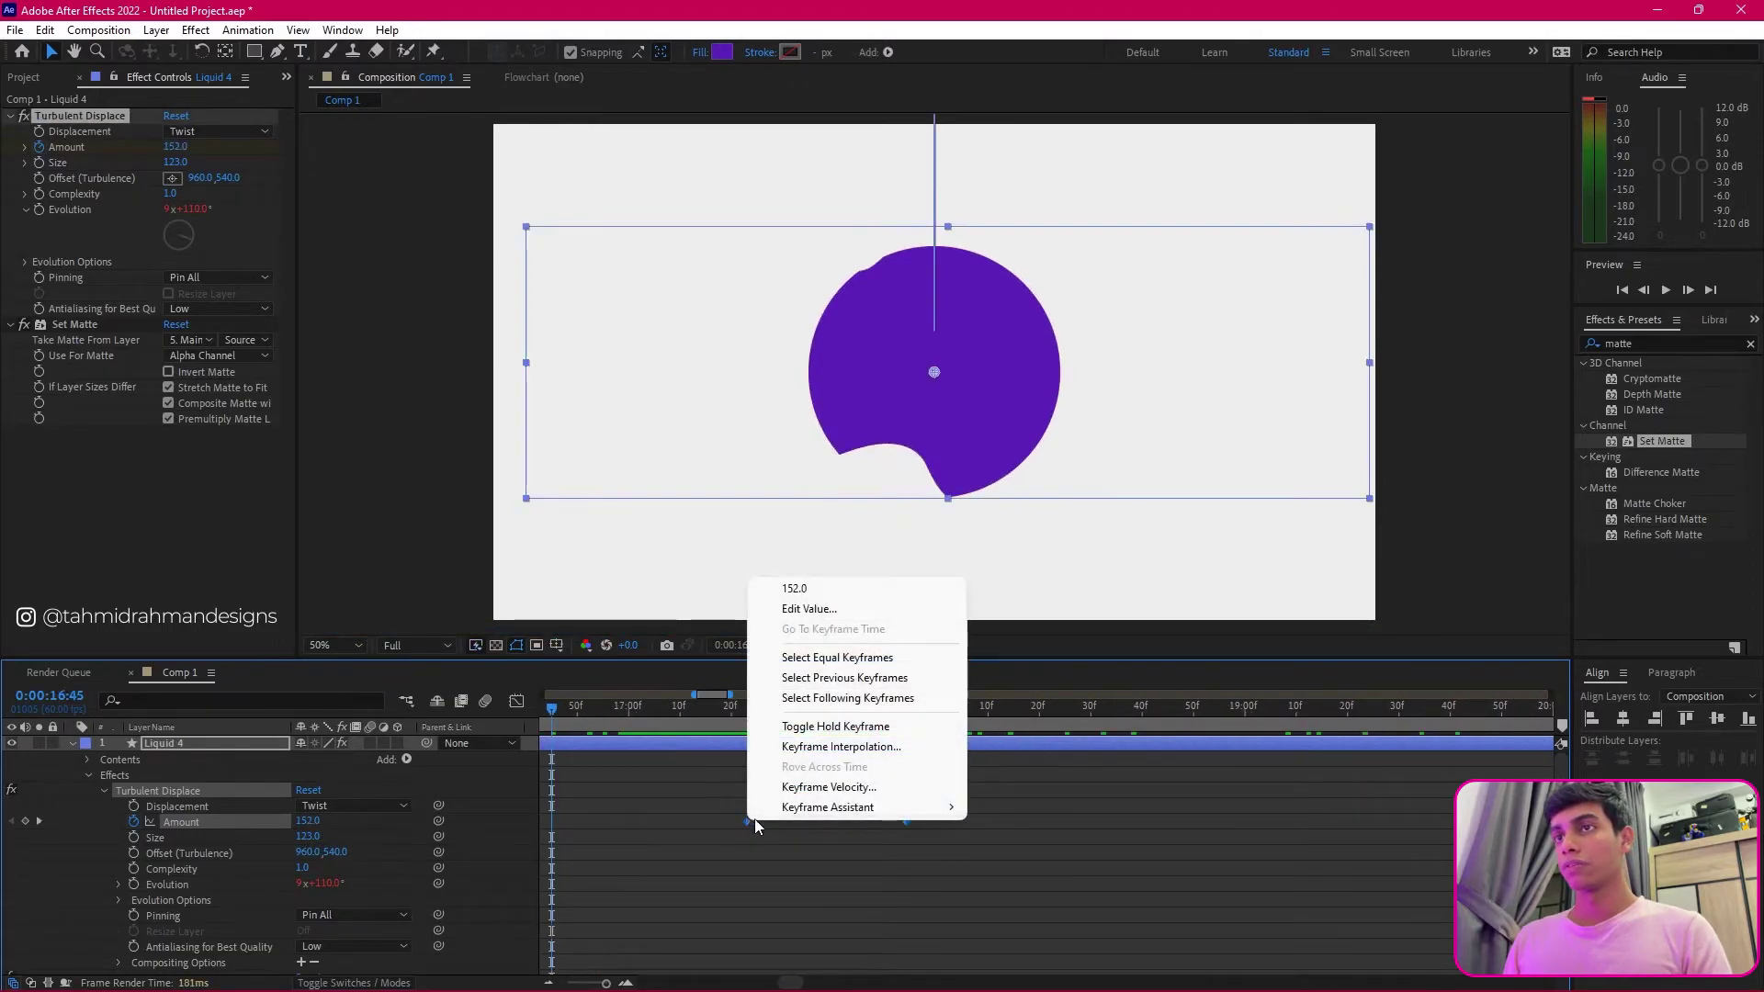
mouse_move(856, 812)
click(1095, 705)
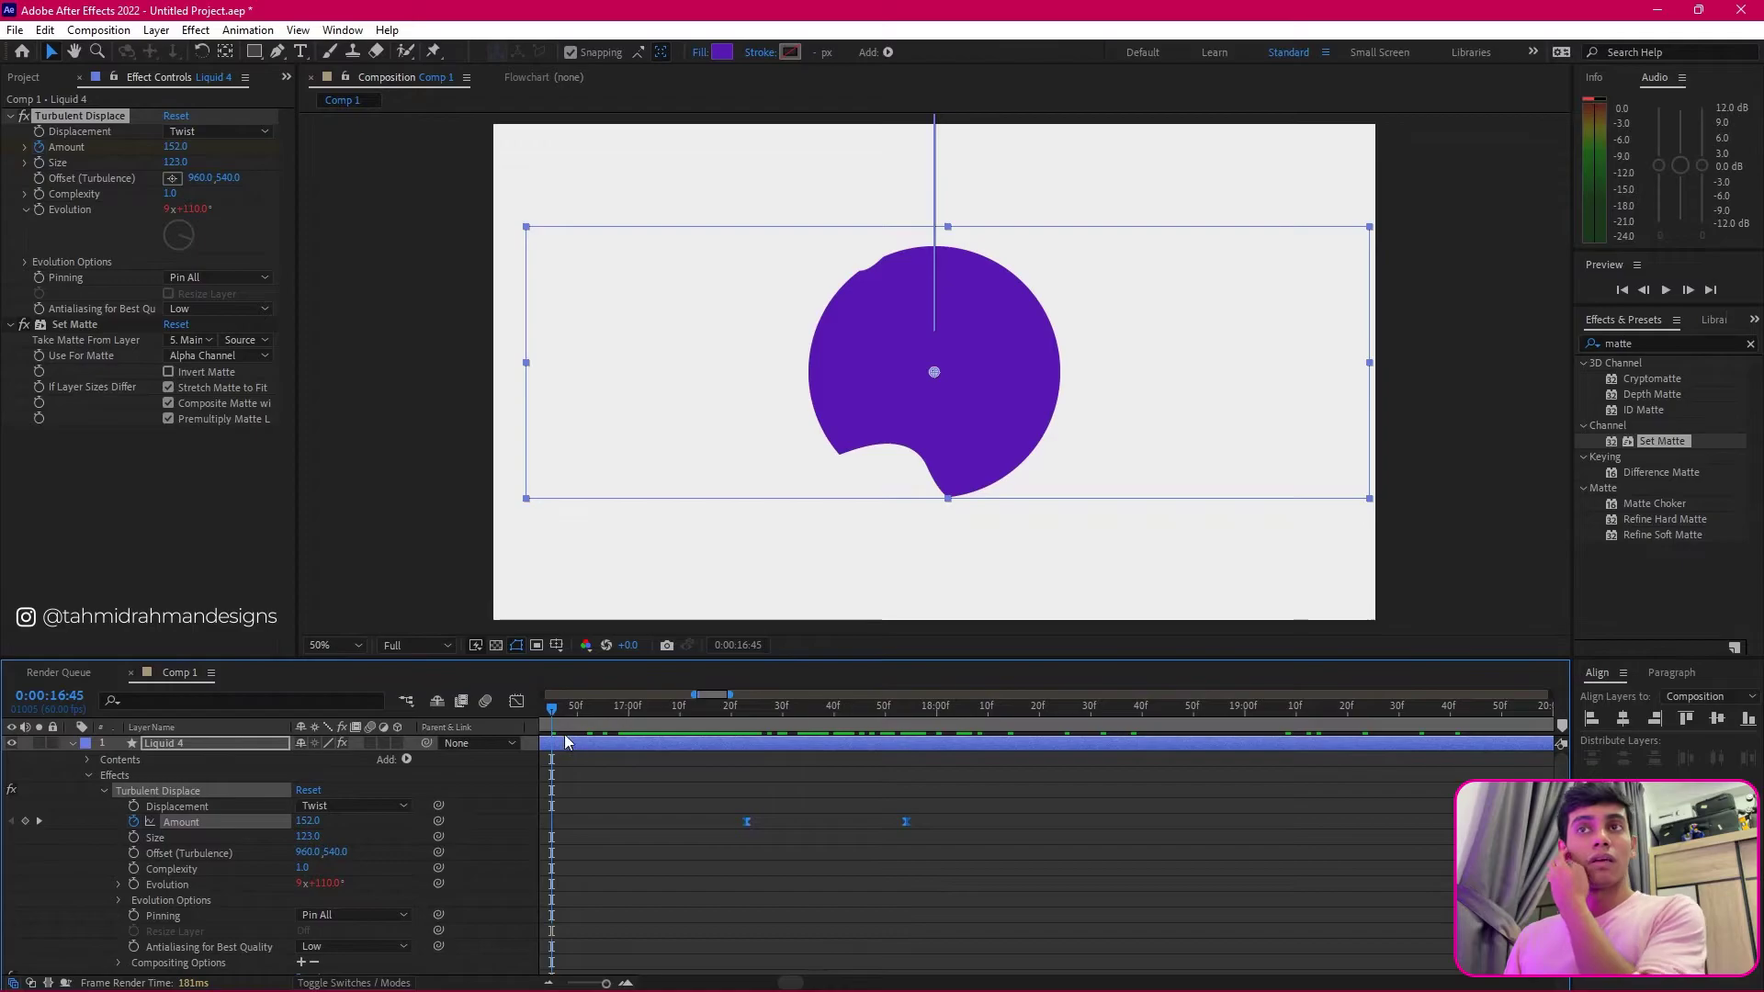
drag(694, 696, 420, 713)
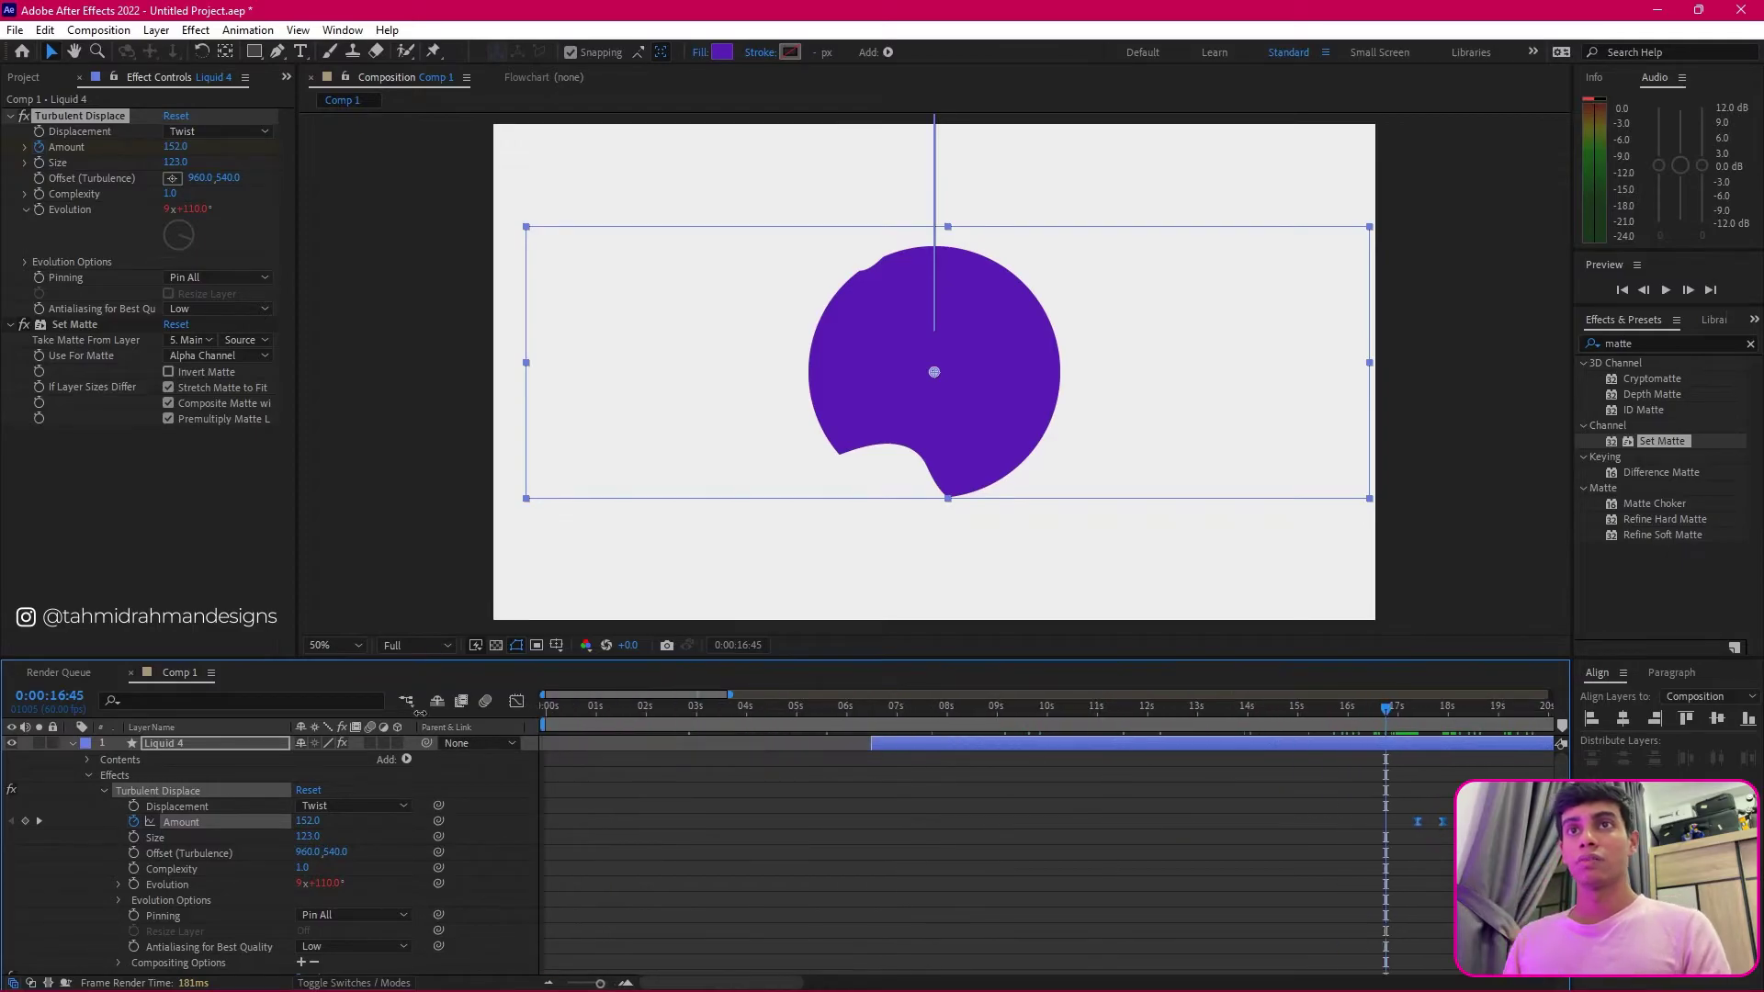
click(71, 744)
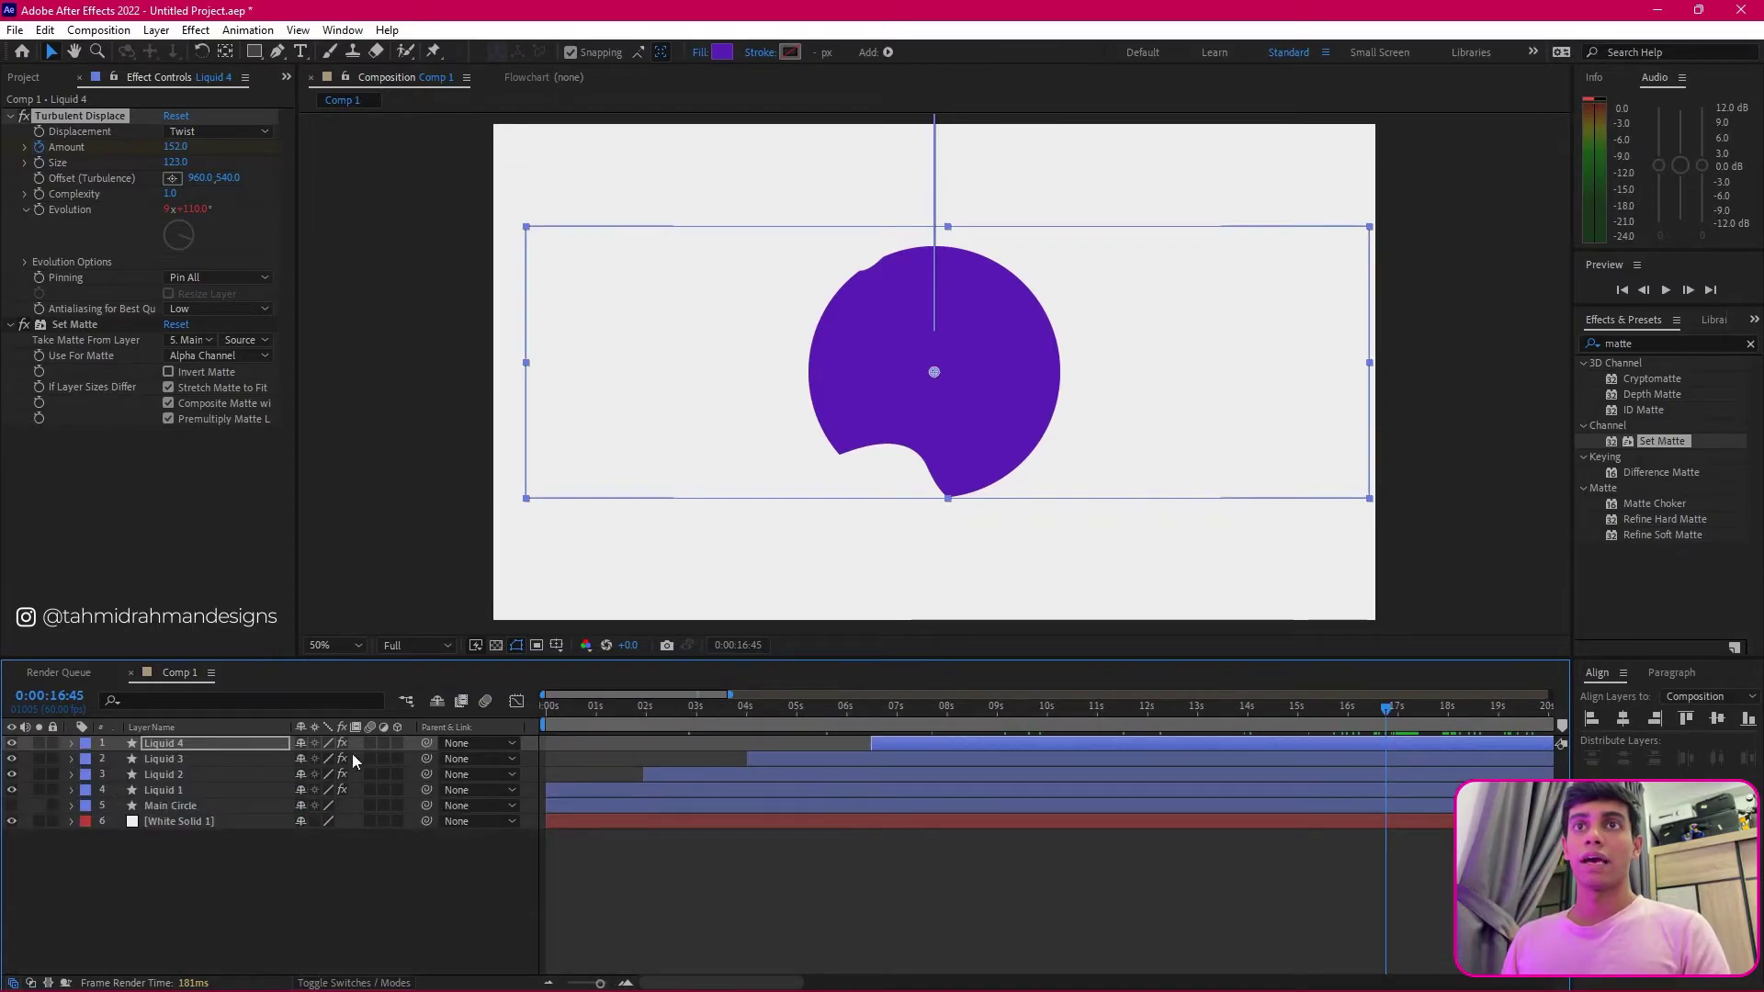
click(71, 790)
drag(366, 745, 368, 773)
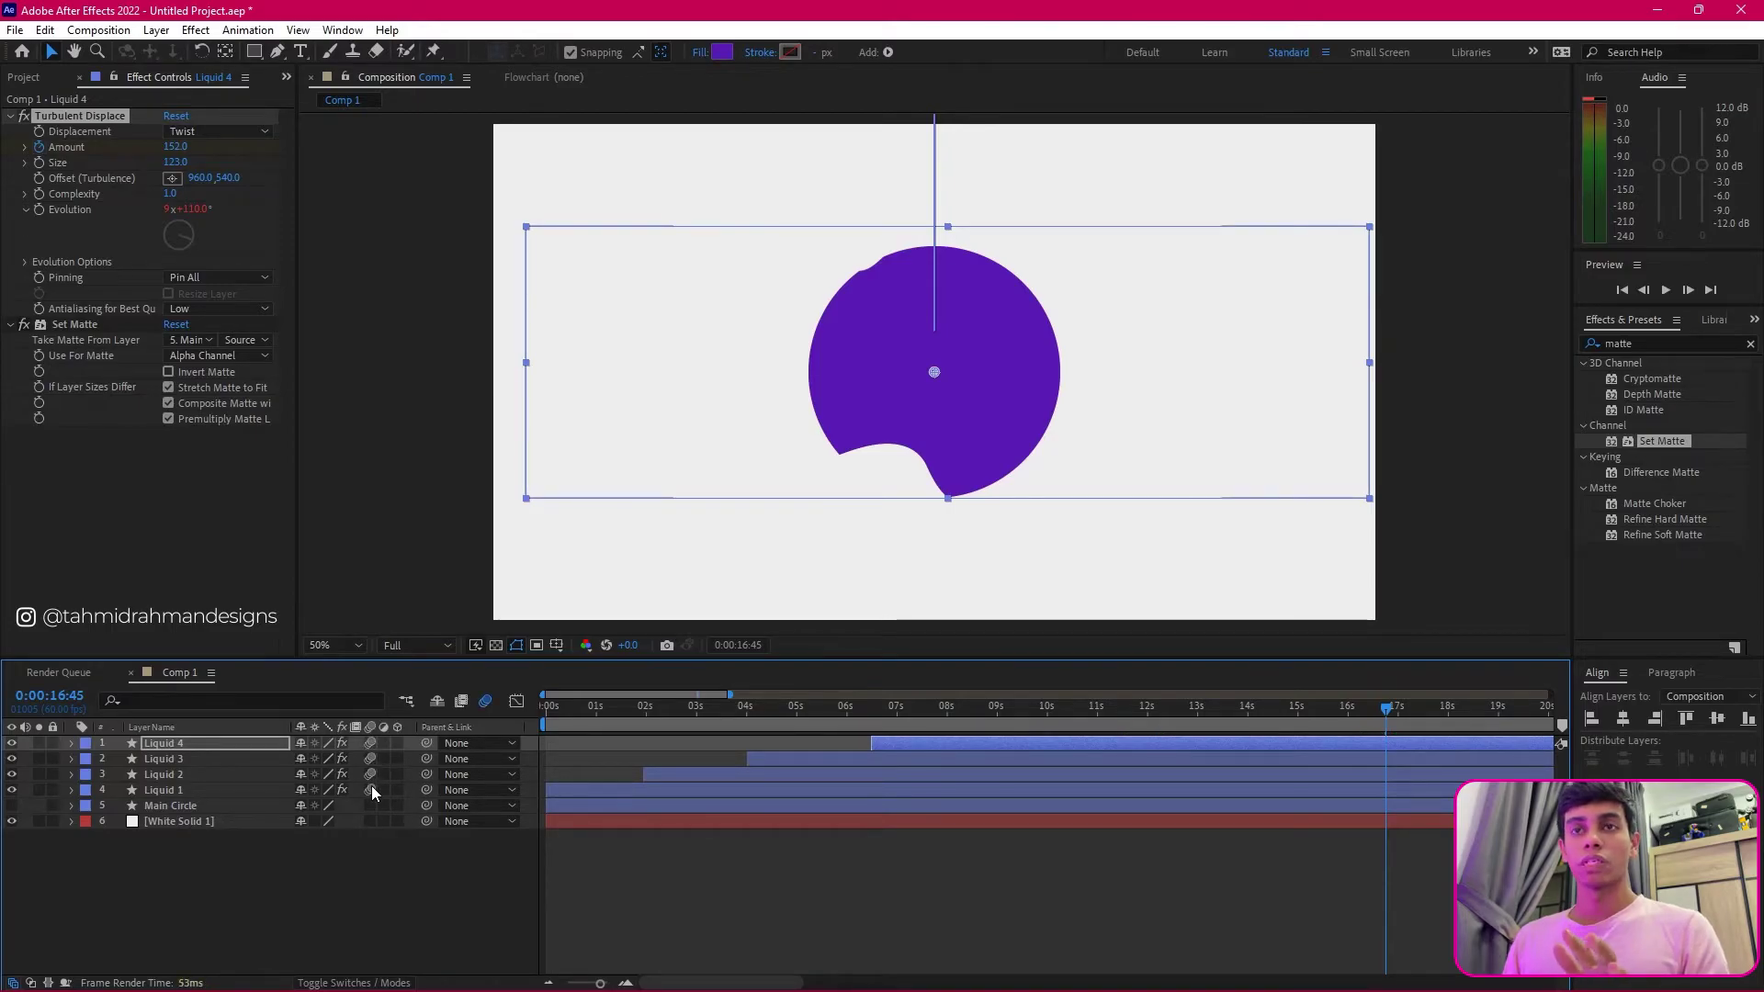
drag(1378, 722, 1301, 709)
key(Home)
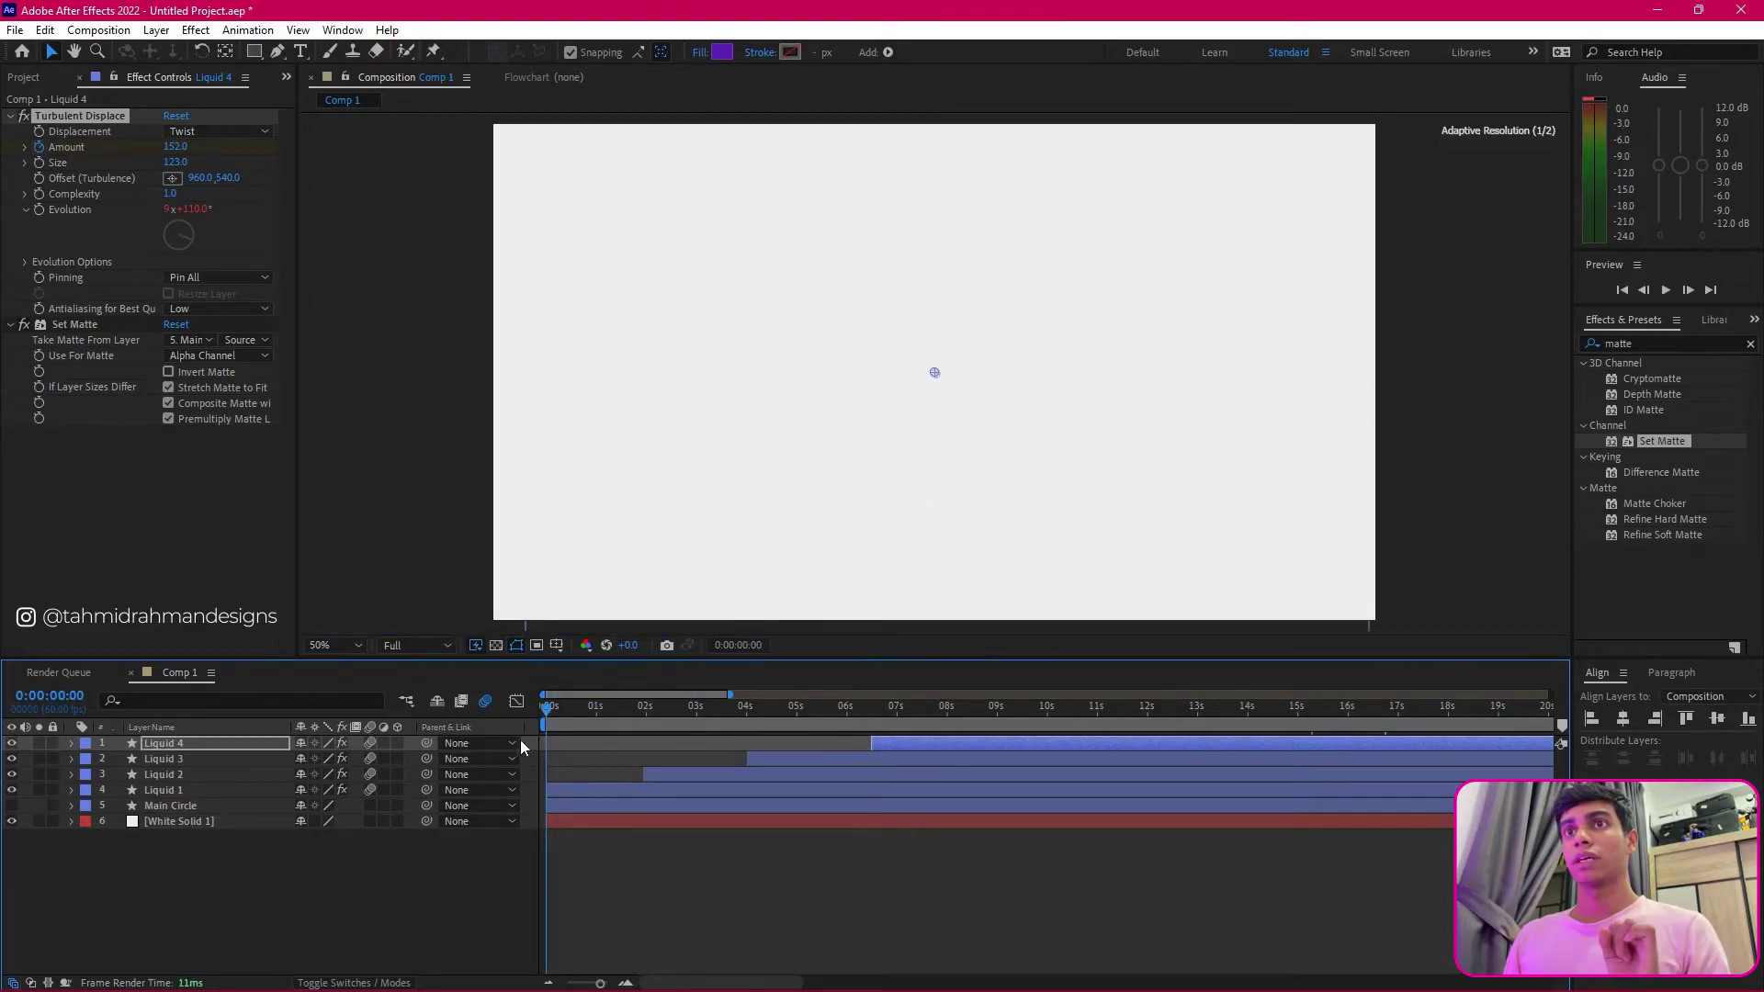
click(1078, 615)
key(space)
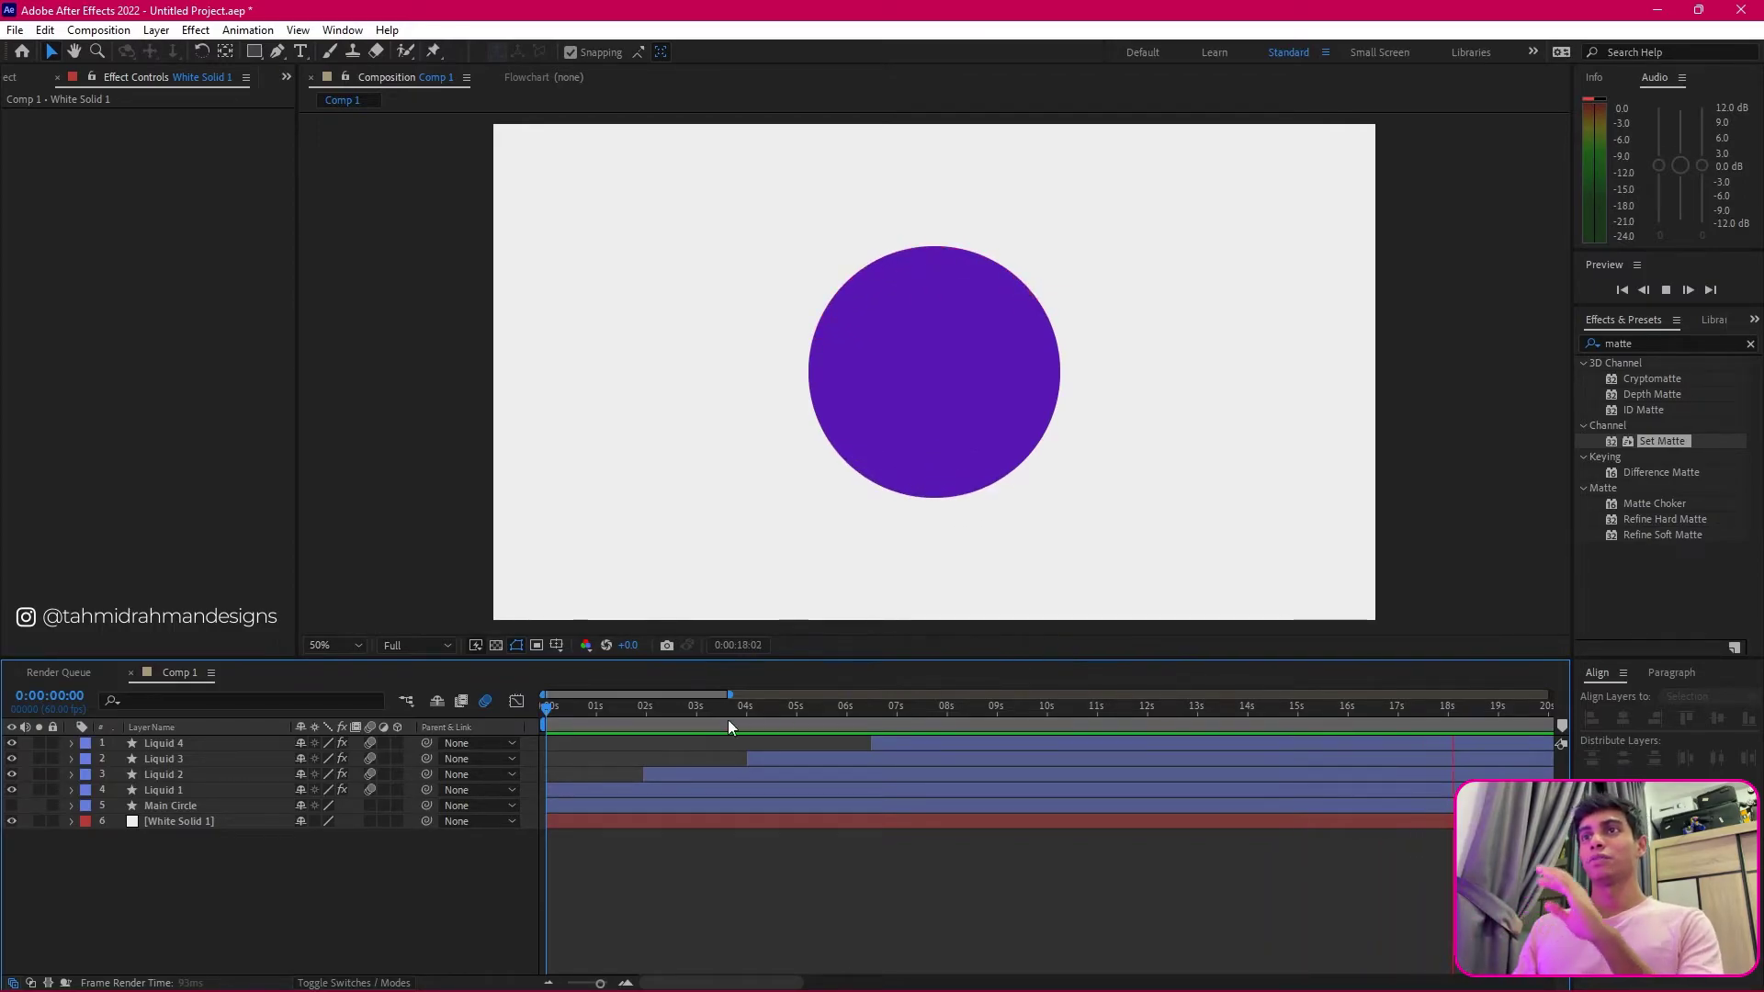
Step: Select Liquid 1–4, show Position, and drag their ending Position keyframes much earlier
key(space)
click(179, 790)
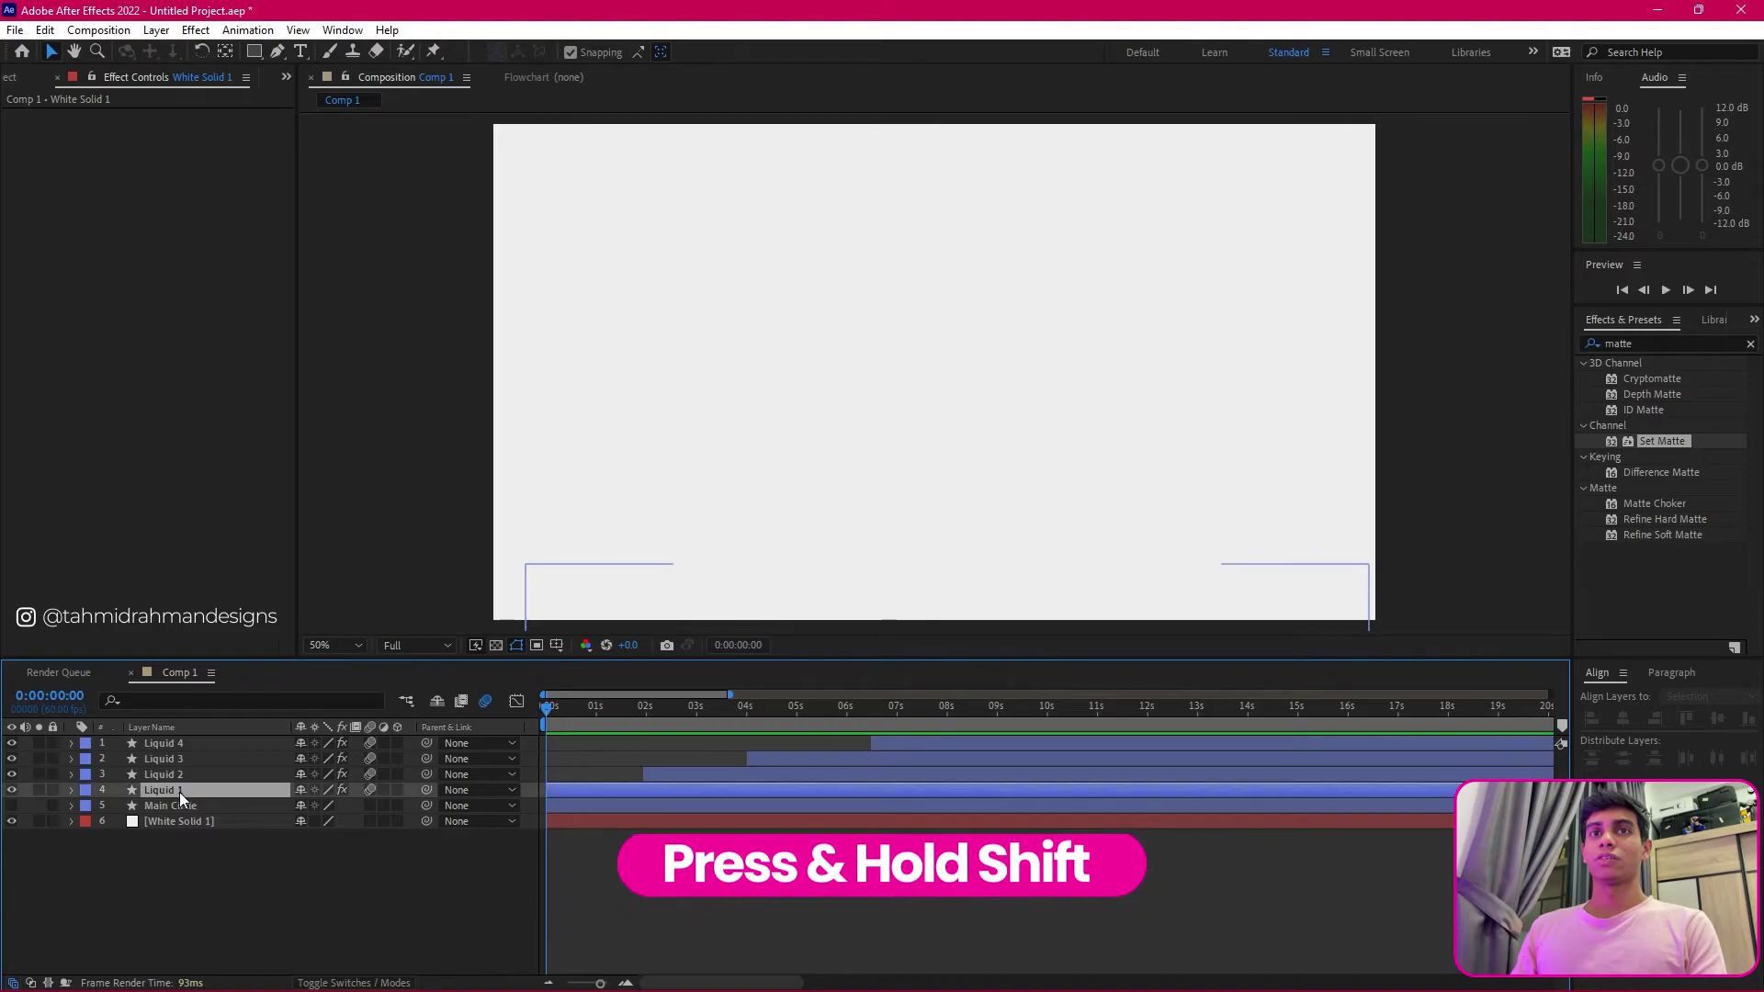
shift+click(207, 742)
key(p)
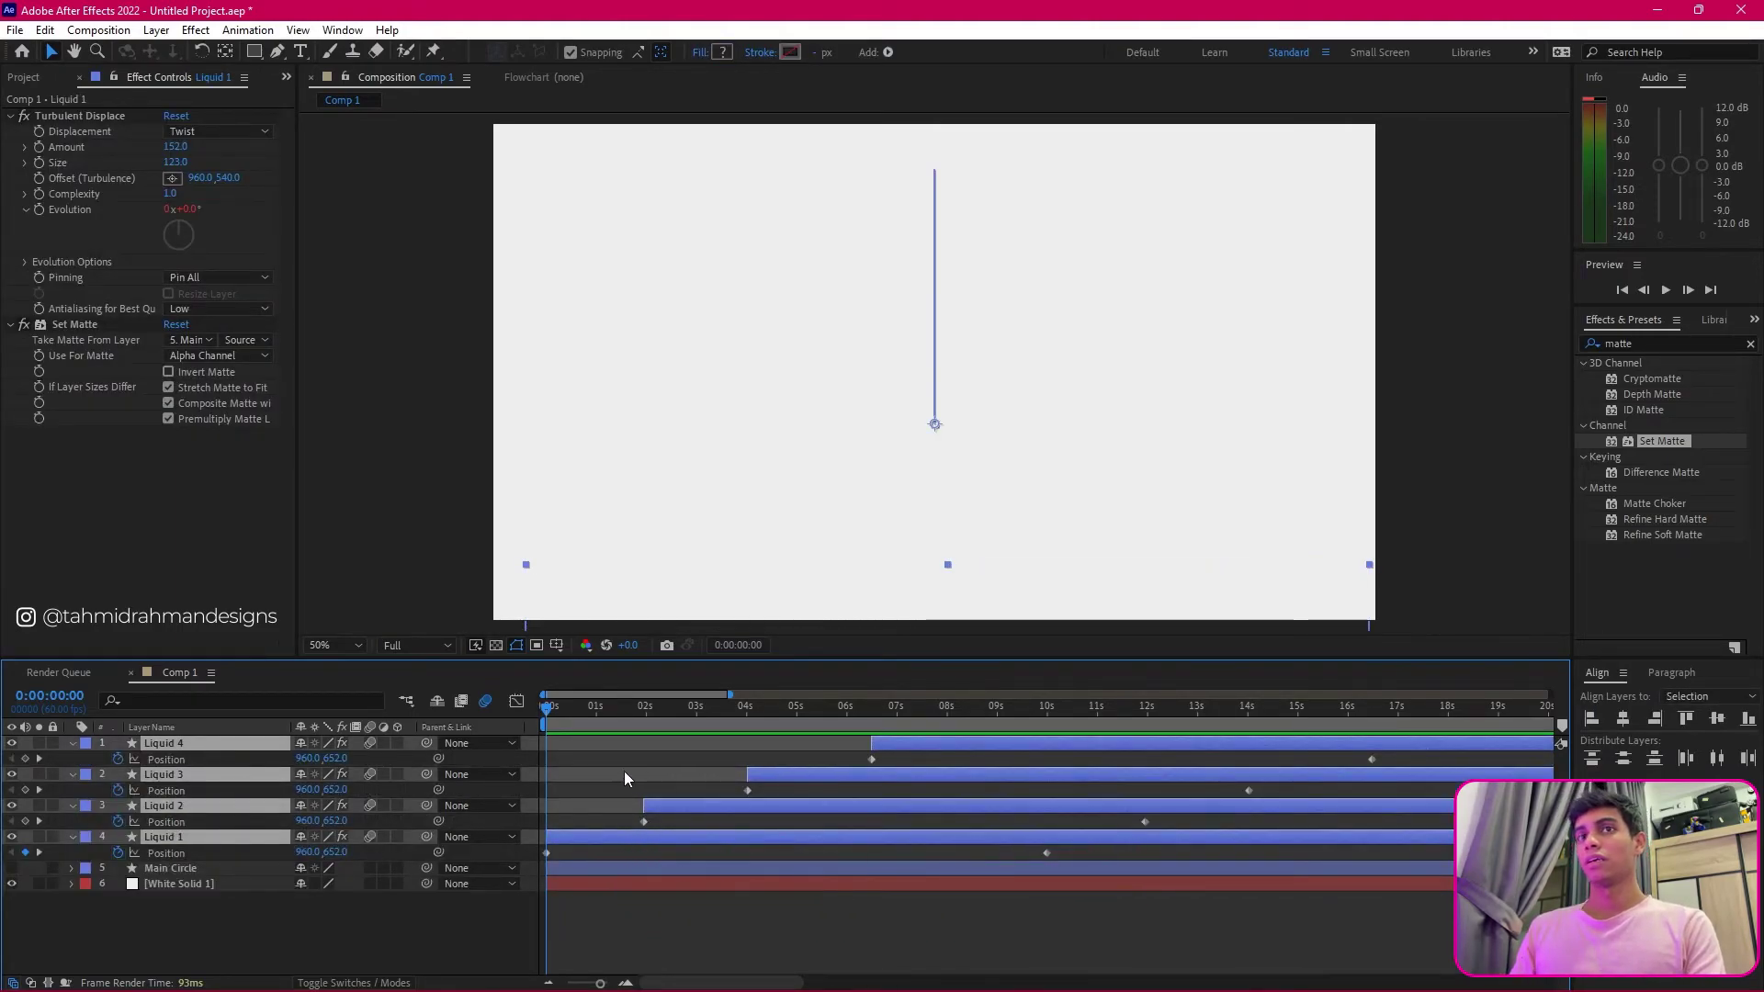
drag(1396, 753, 983, 858)
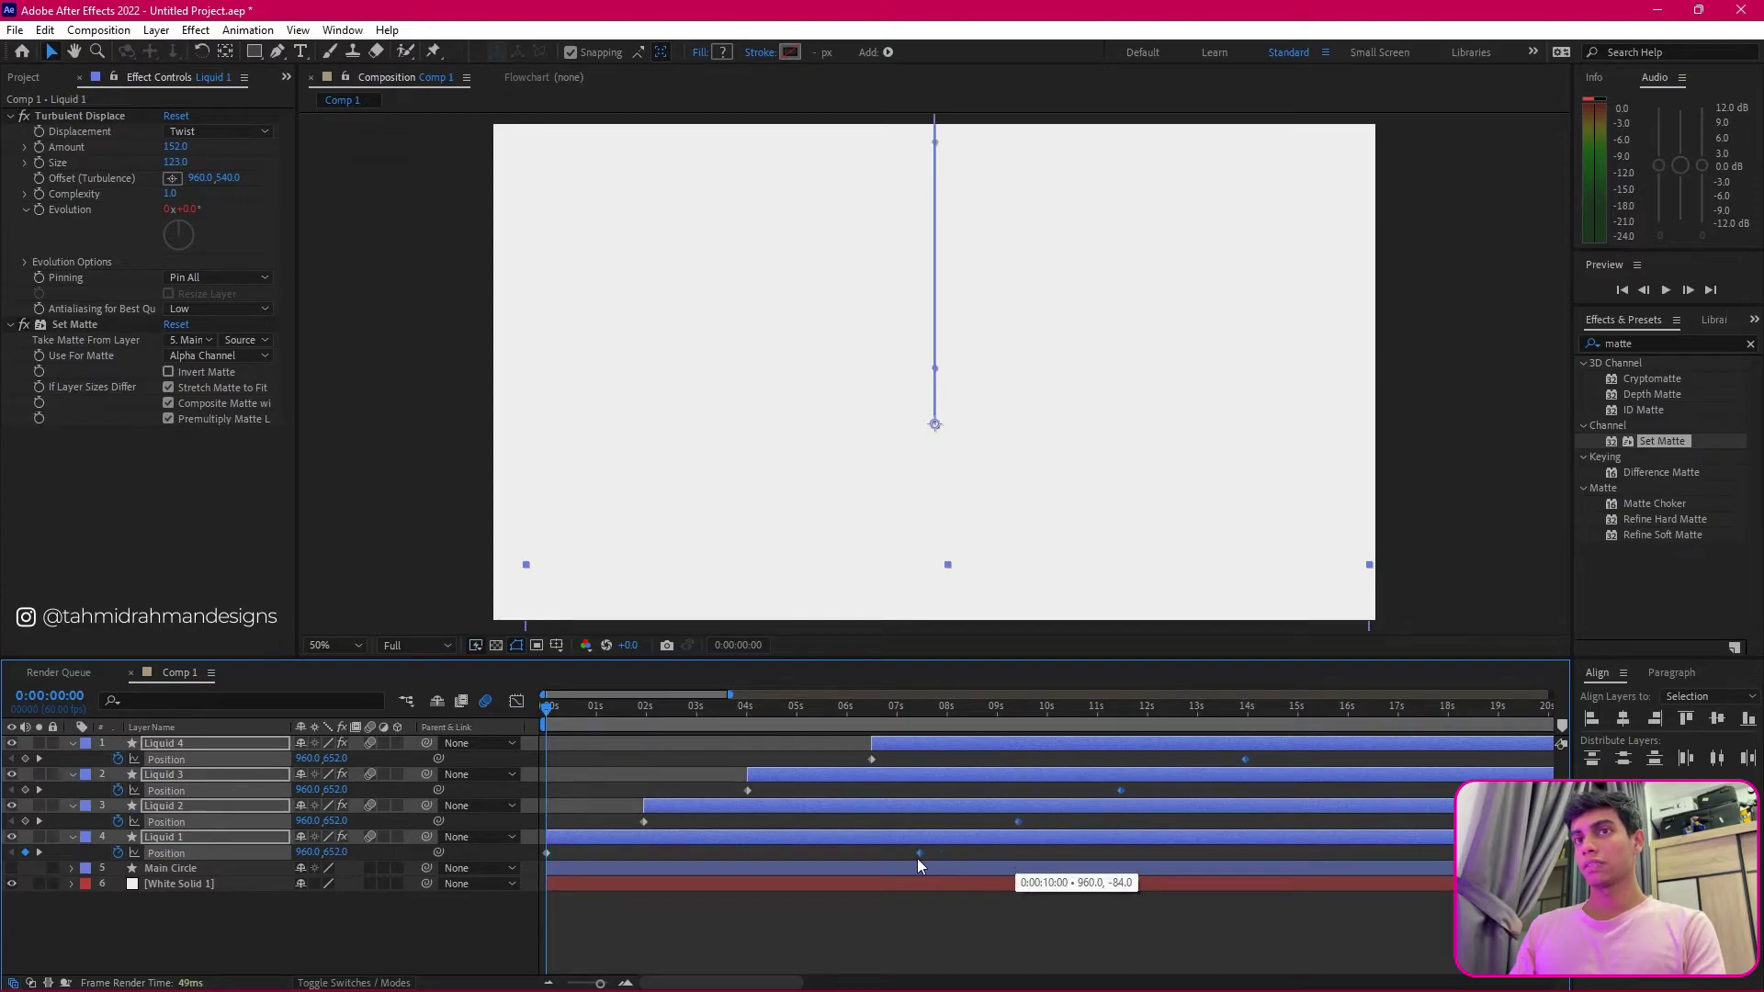
drag(847, 863, 715, 867)
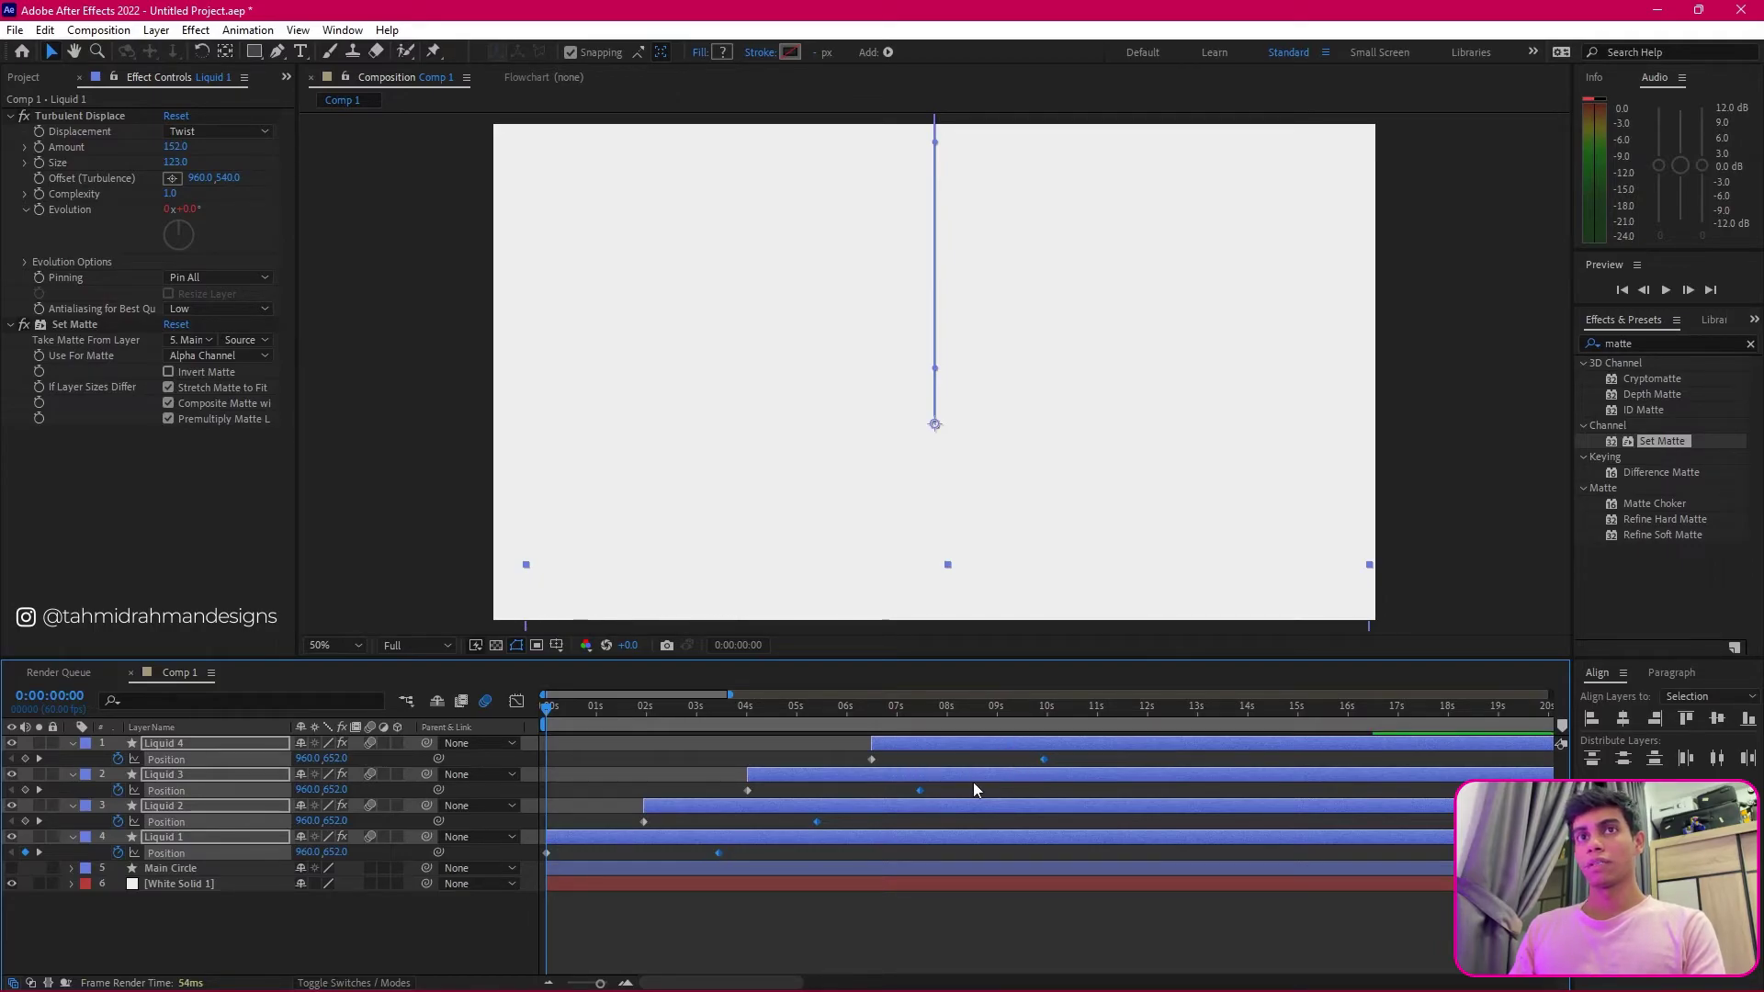
click(992, 966)
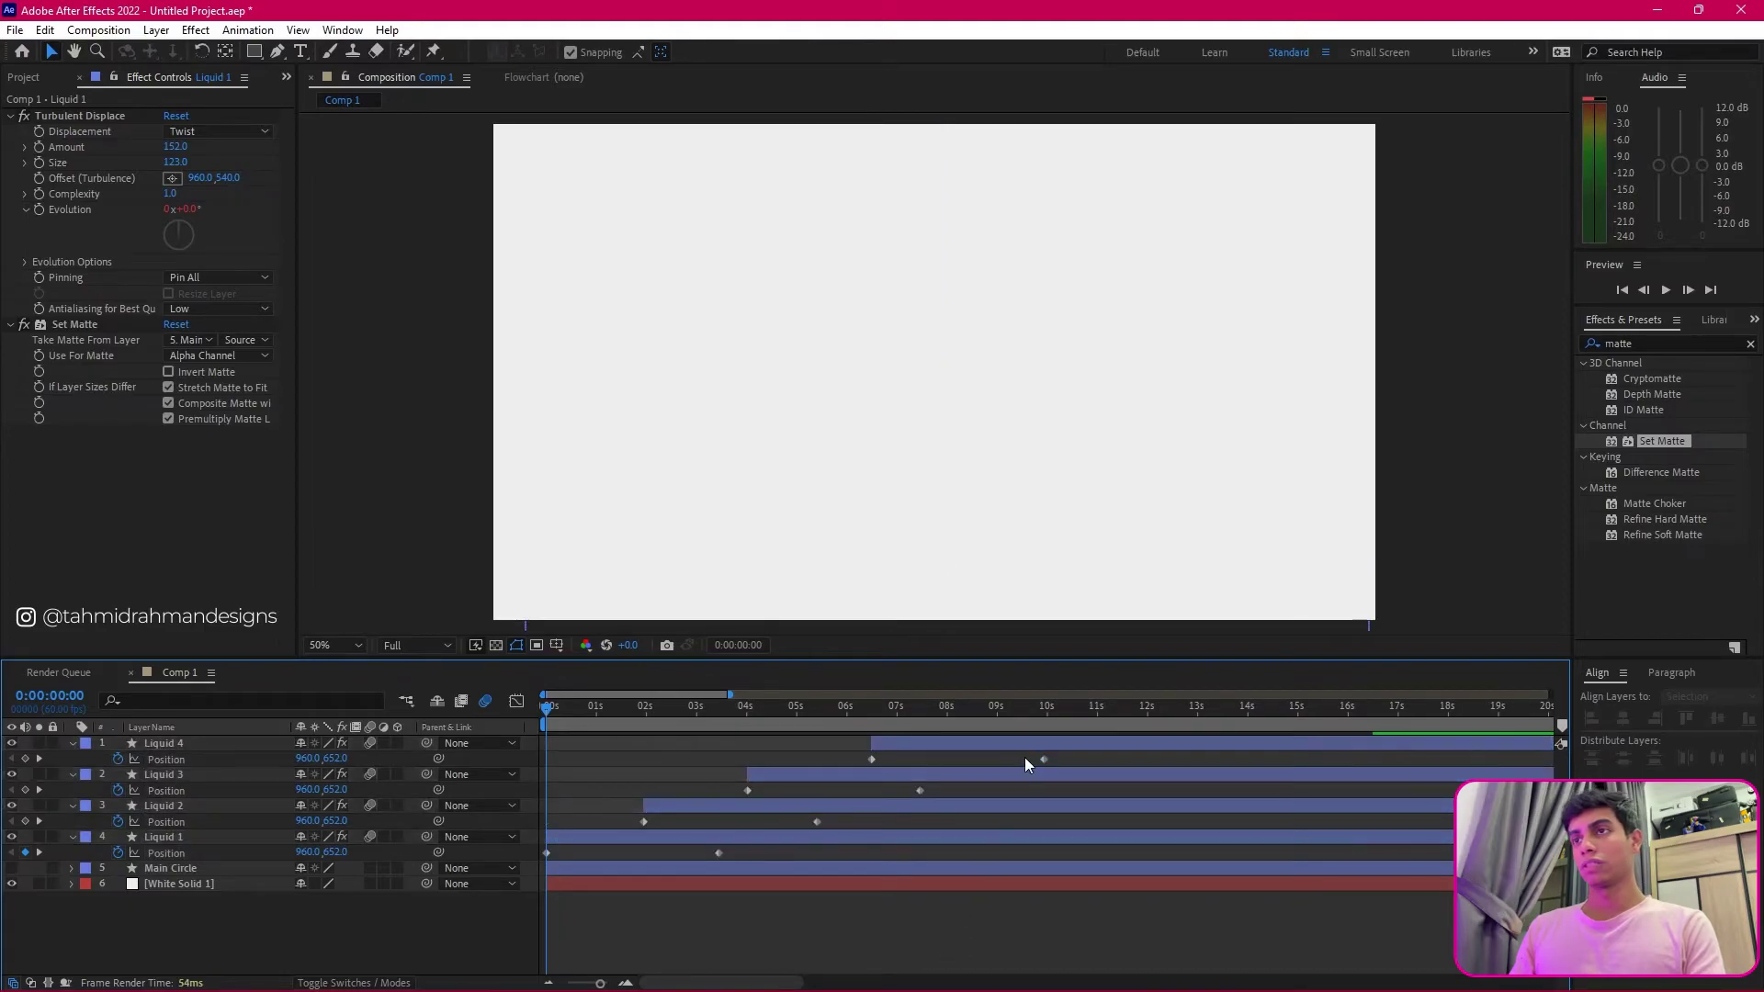
click(1055, 742)
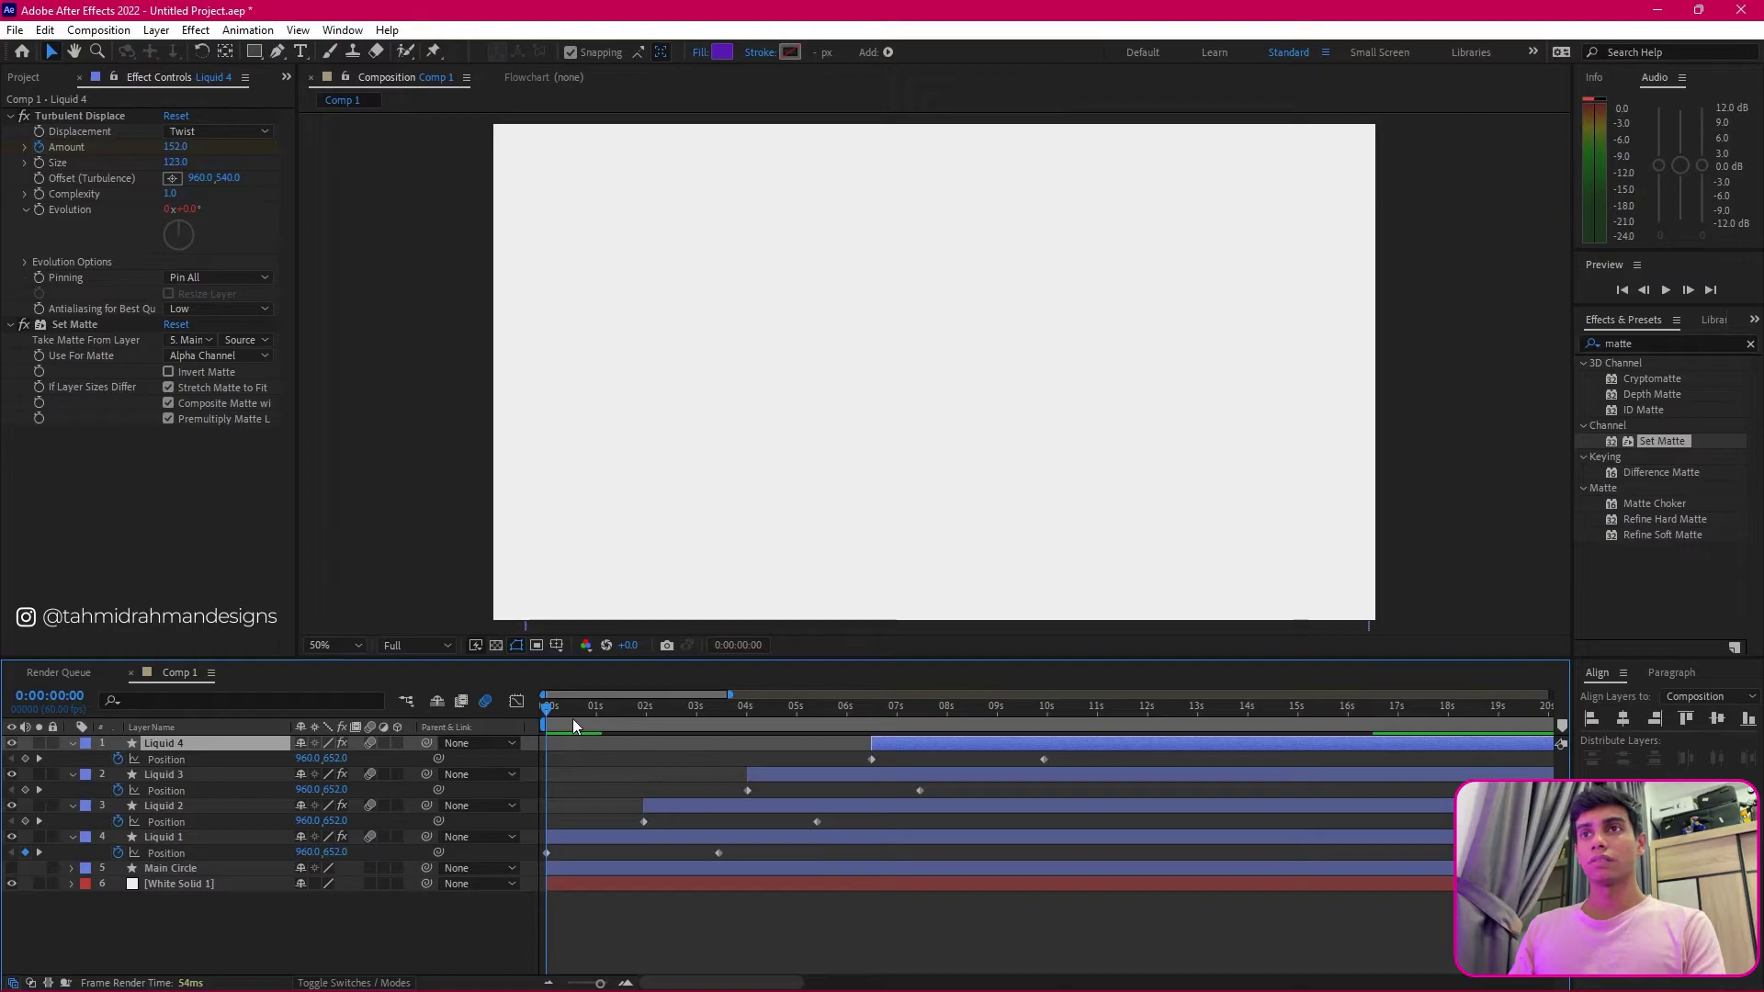
Step: Drag the Liquid 2 layer bar left so it starts earlier
mouse_move(573, 725)
mouse_down()
mouse_move(626, 714)
mouse_move(568, 736)
mouse_move(609, 738)
mouse_move(621, 715)
mouse_move(659, 720)
mouse_move(582, 737)
mouse_move(599, 737)
mouse_up()
drag(665, 812, 607, 818)
drag(601, 710, 637, 714)
Step: Shift the Liquid 3 layer earlier and check the liquid timing
click(748, 774)
drag(747, 773, 637, 774)
click(608, 713)
drag(615, 715, 654, 774)
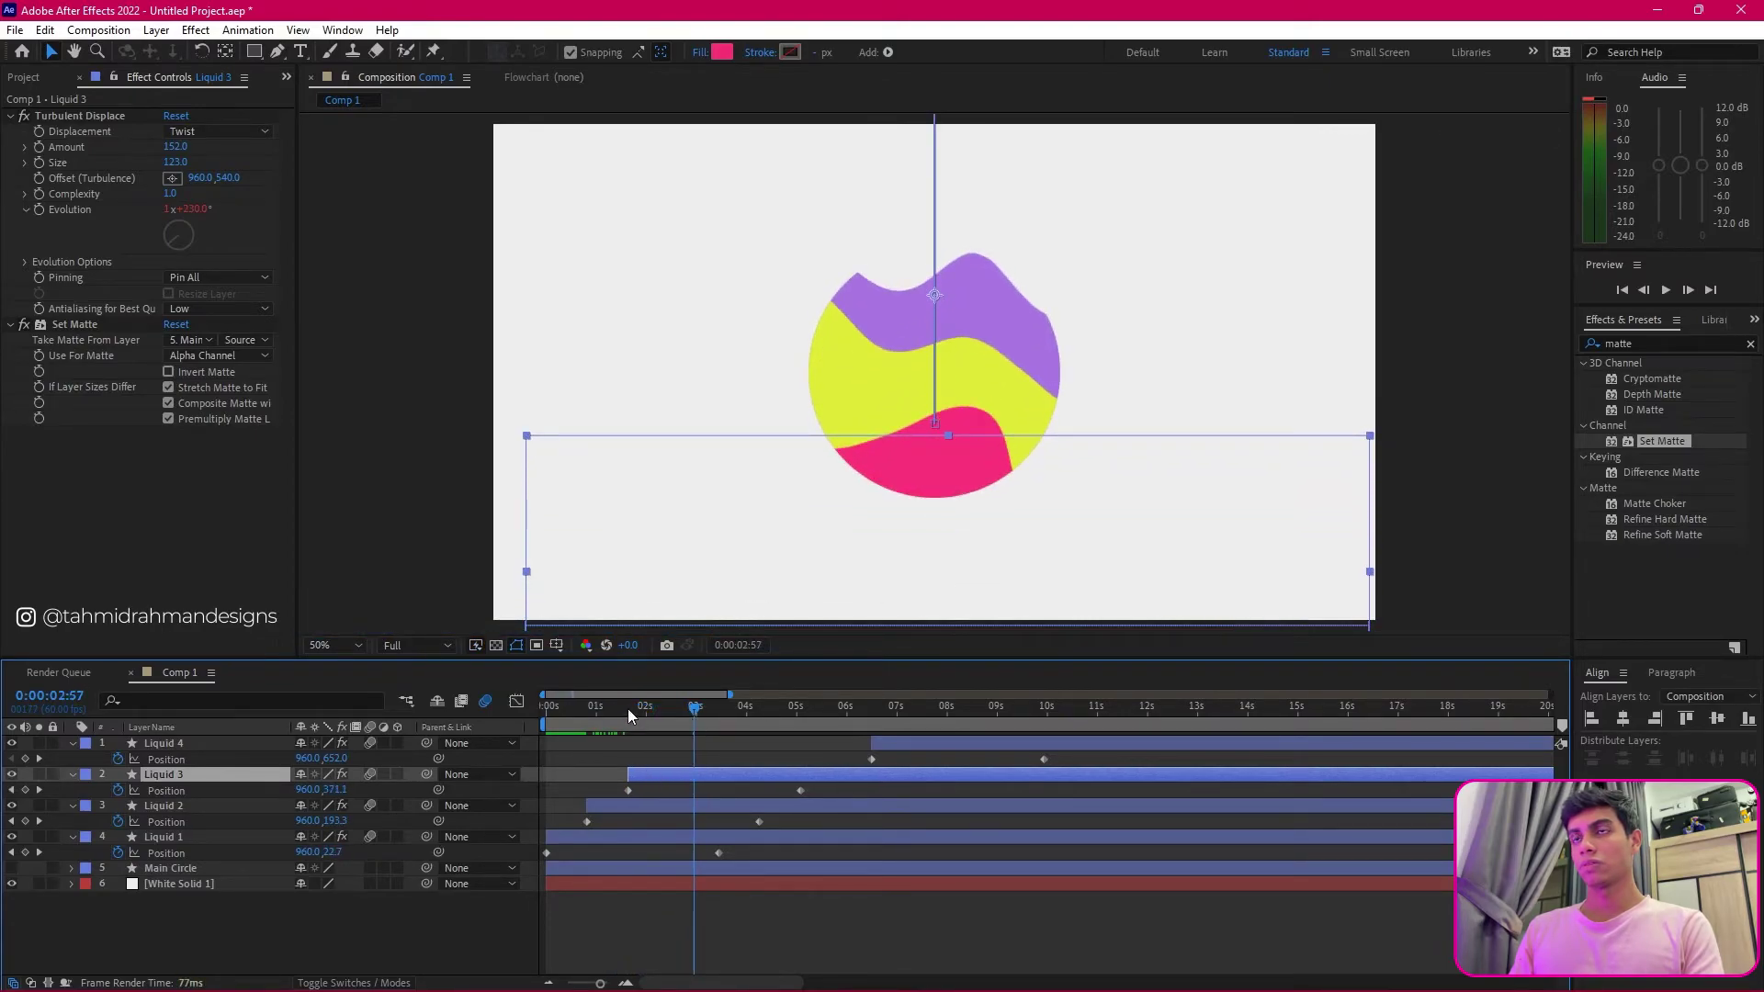
drag(626, 708, 713, 738)
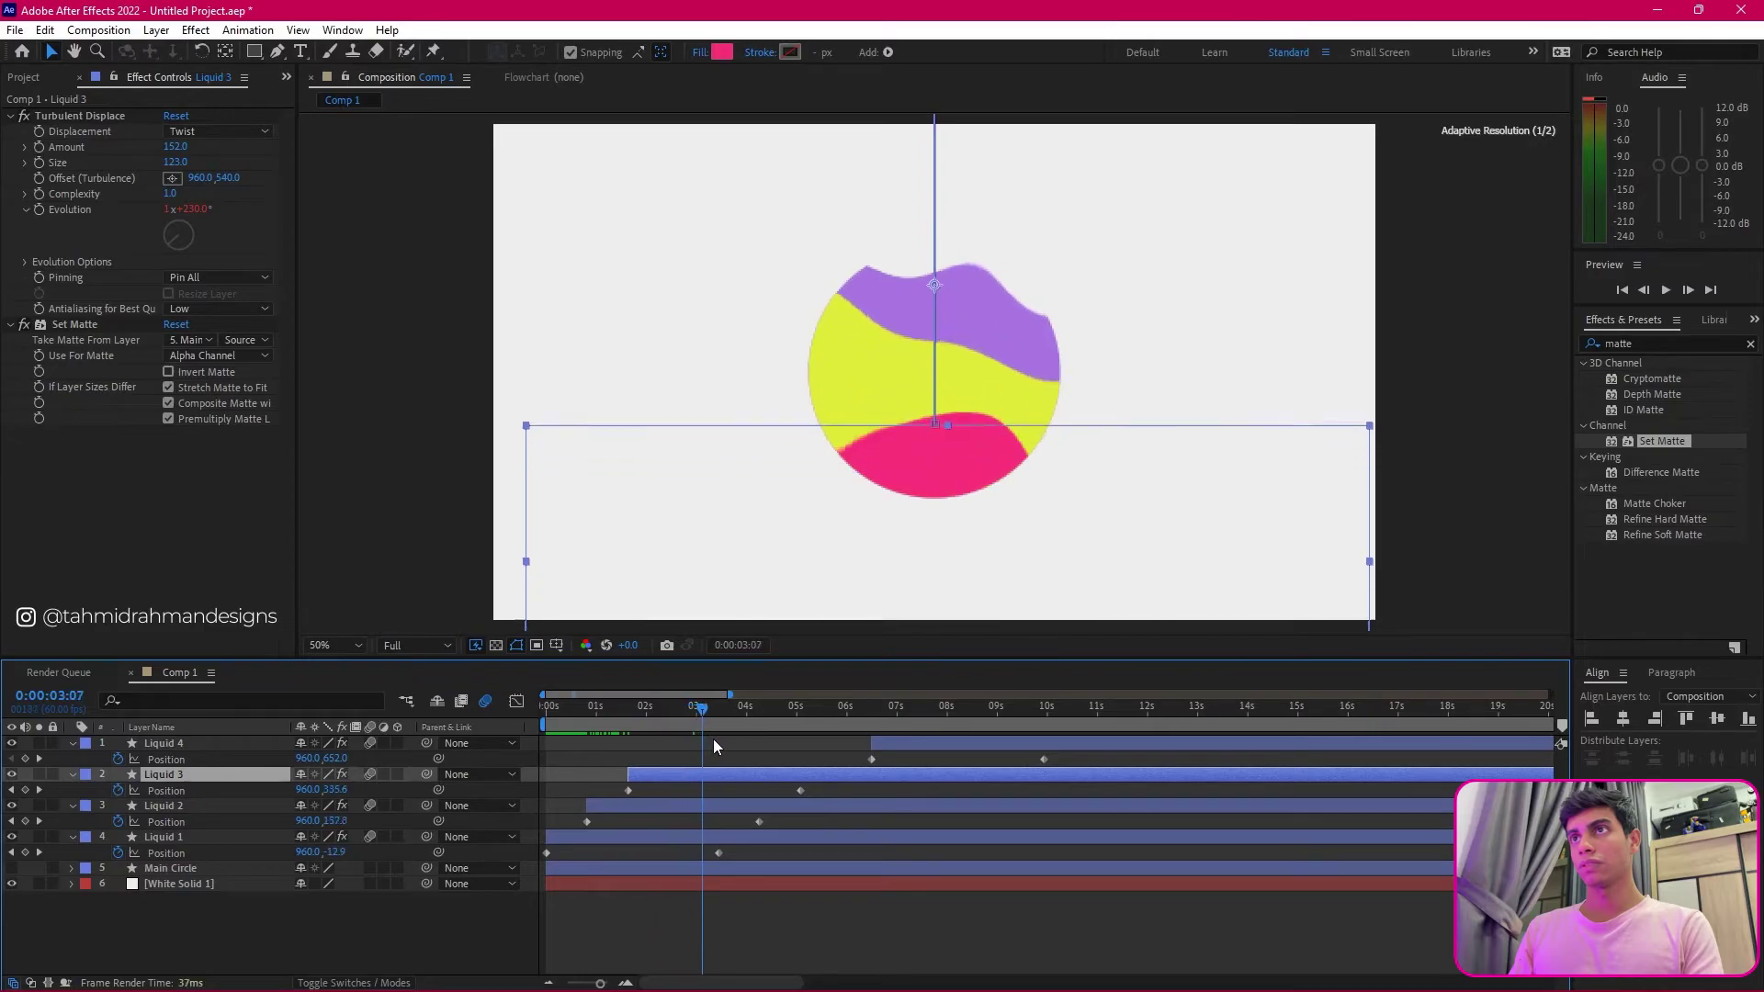
Step: Start Liquid 4 around 3 seconds so its purple wave fills the circle by about 6 seconds
click(891, 741)
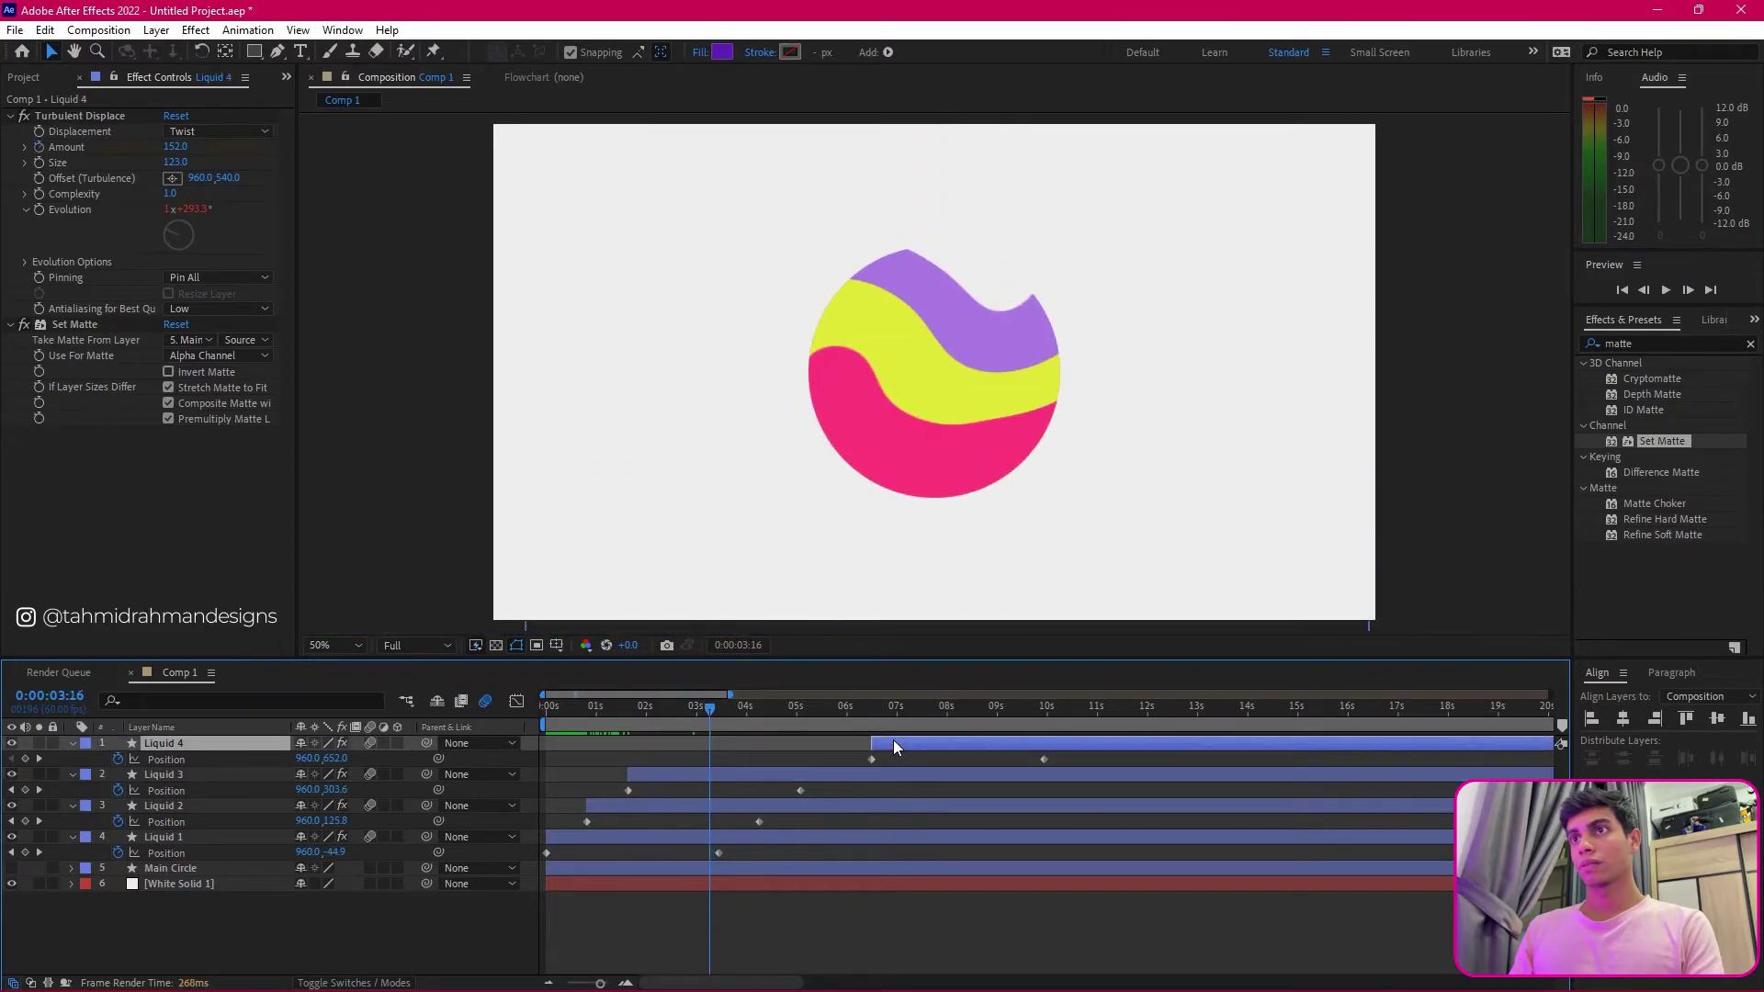
key(bracketleft)
key(space)
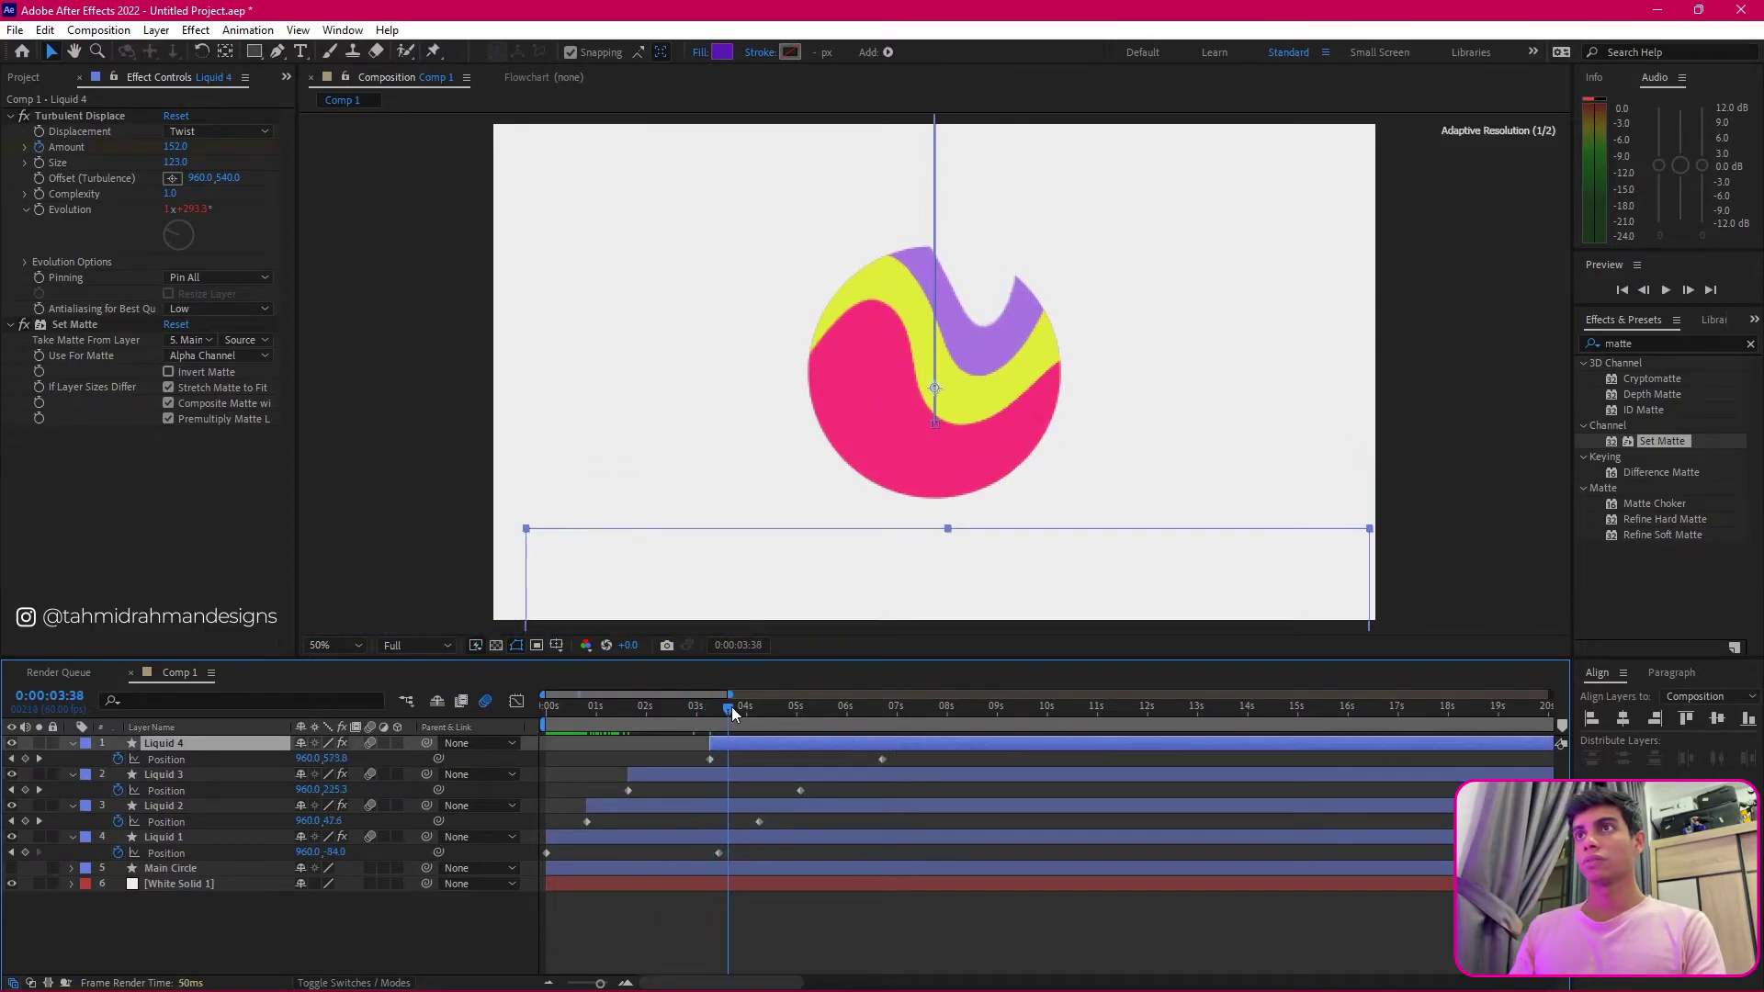
drag(718, 744, 840, 706)
click(870, 704)
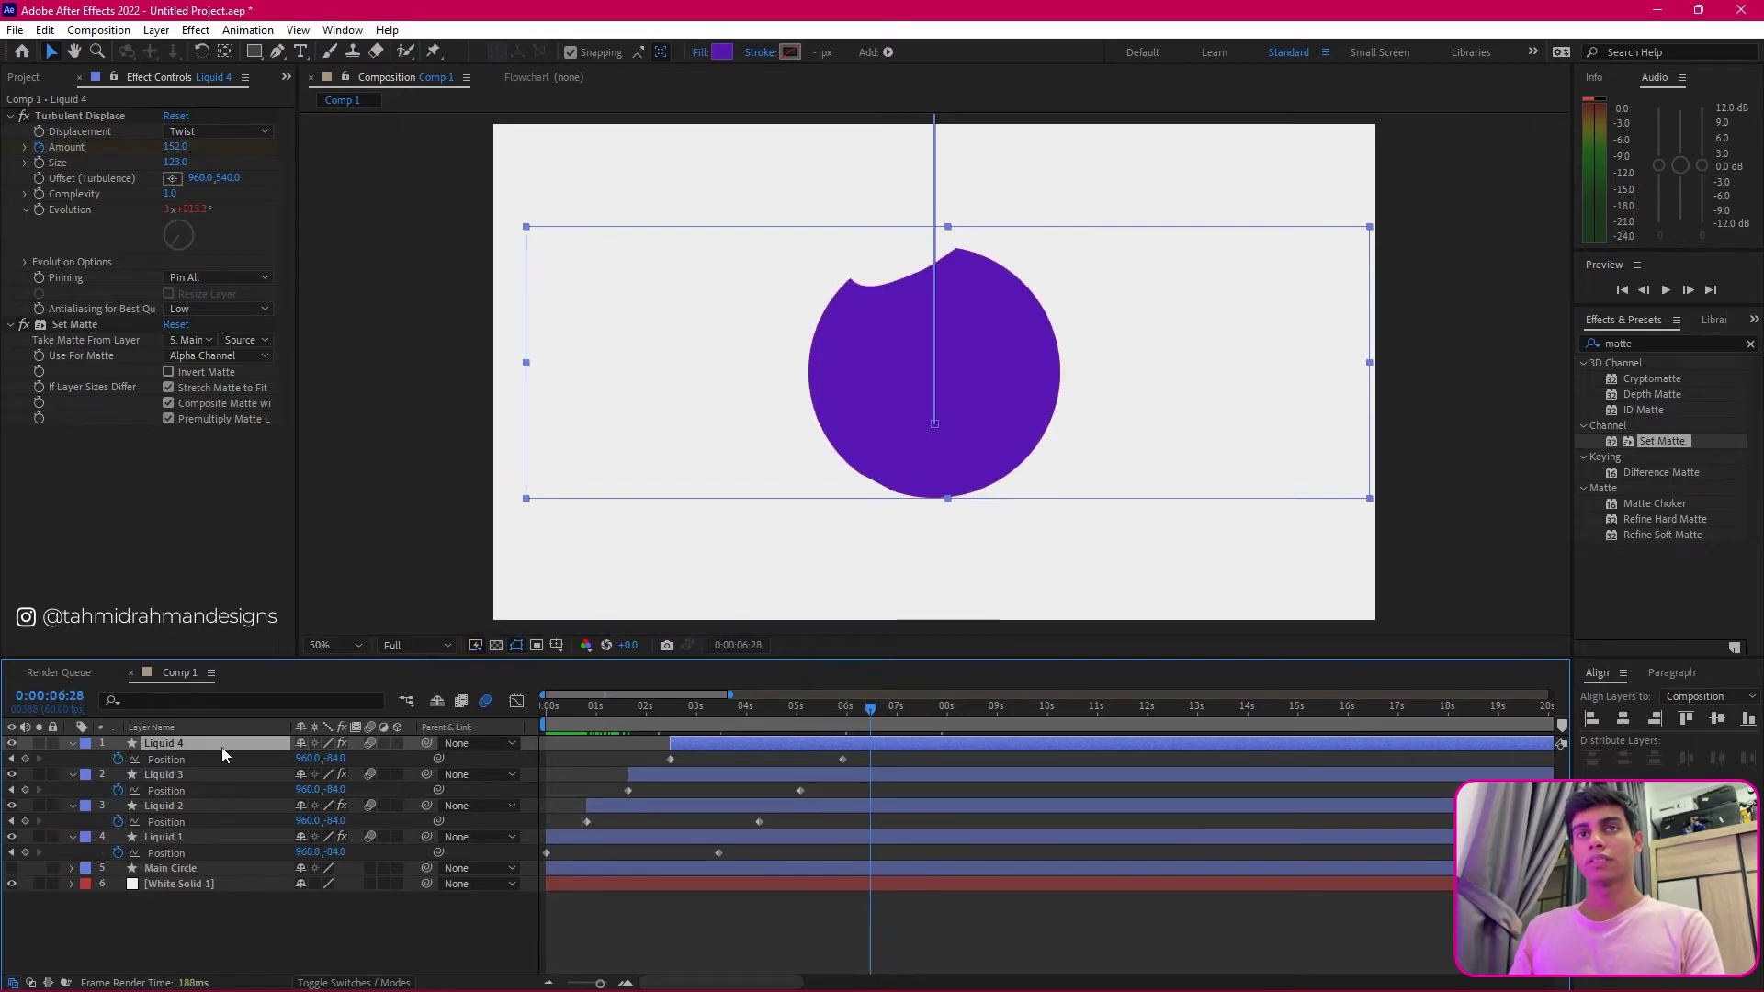
Step: Move Liquid 4's two Amount keyframes left to align with its last Position keyframe near 6 seconds
click(62, 145)
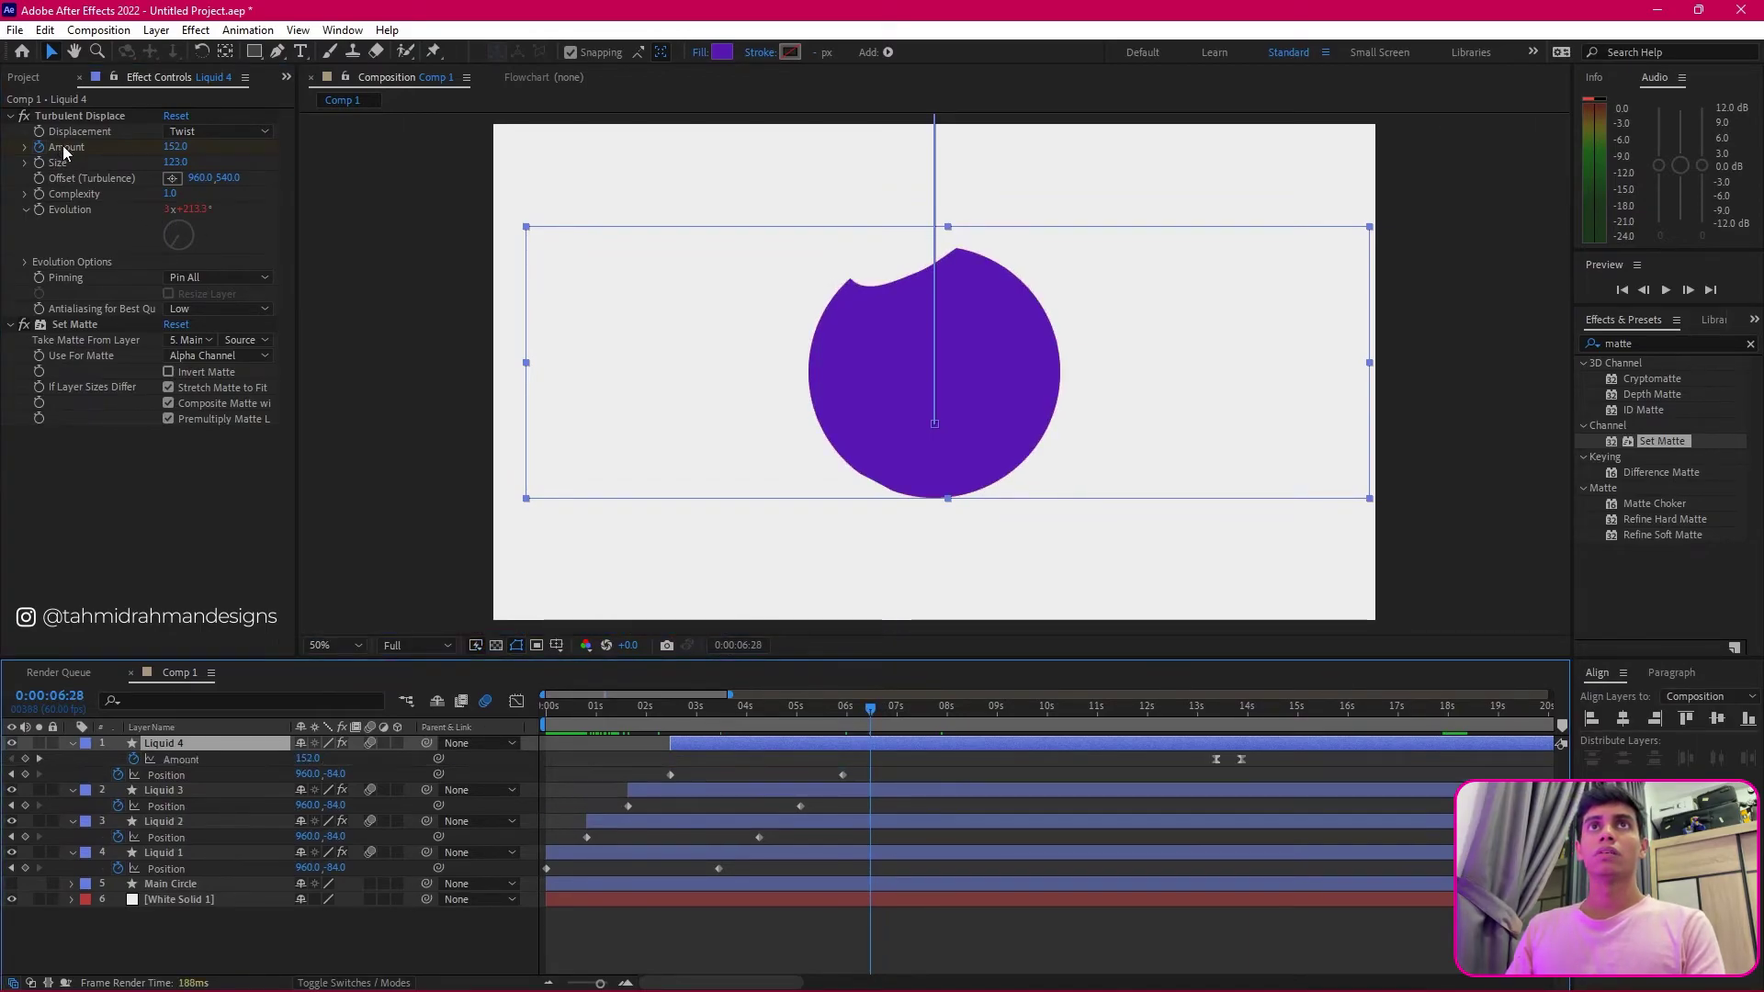
click(1216, 759)
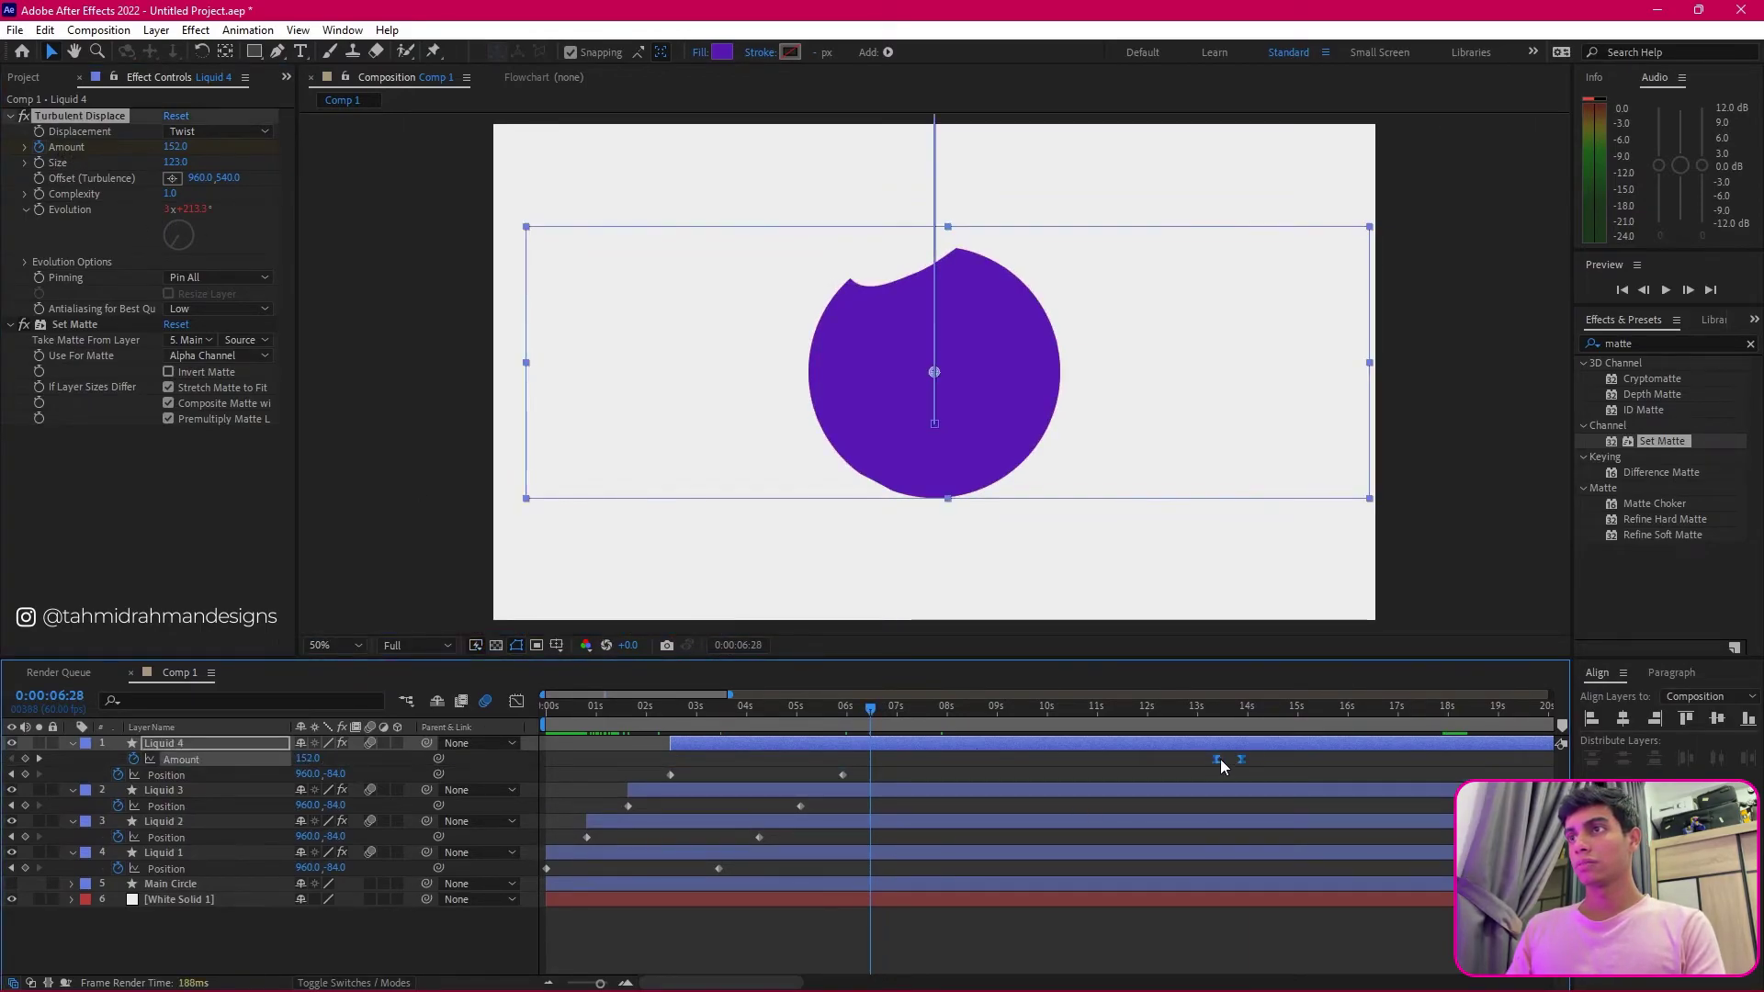
drag(1286, 766, 850, 716)
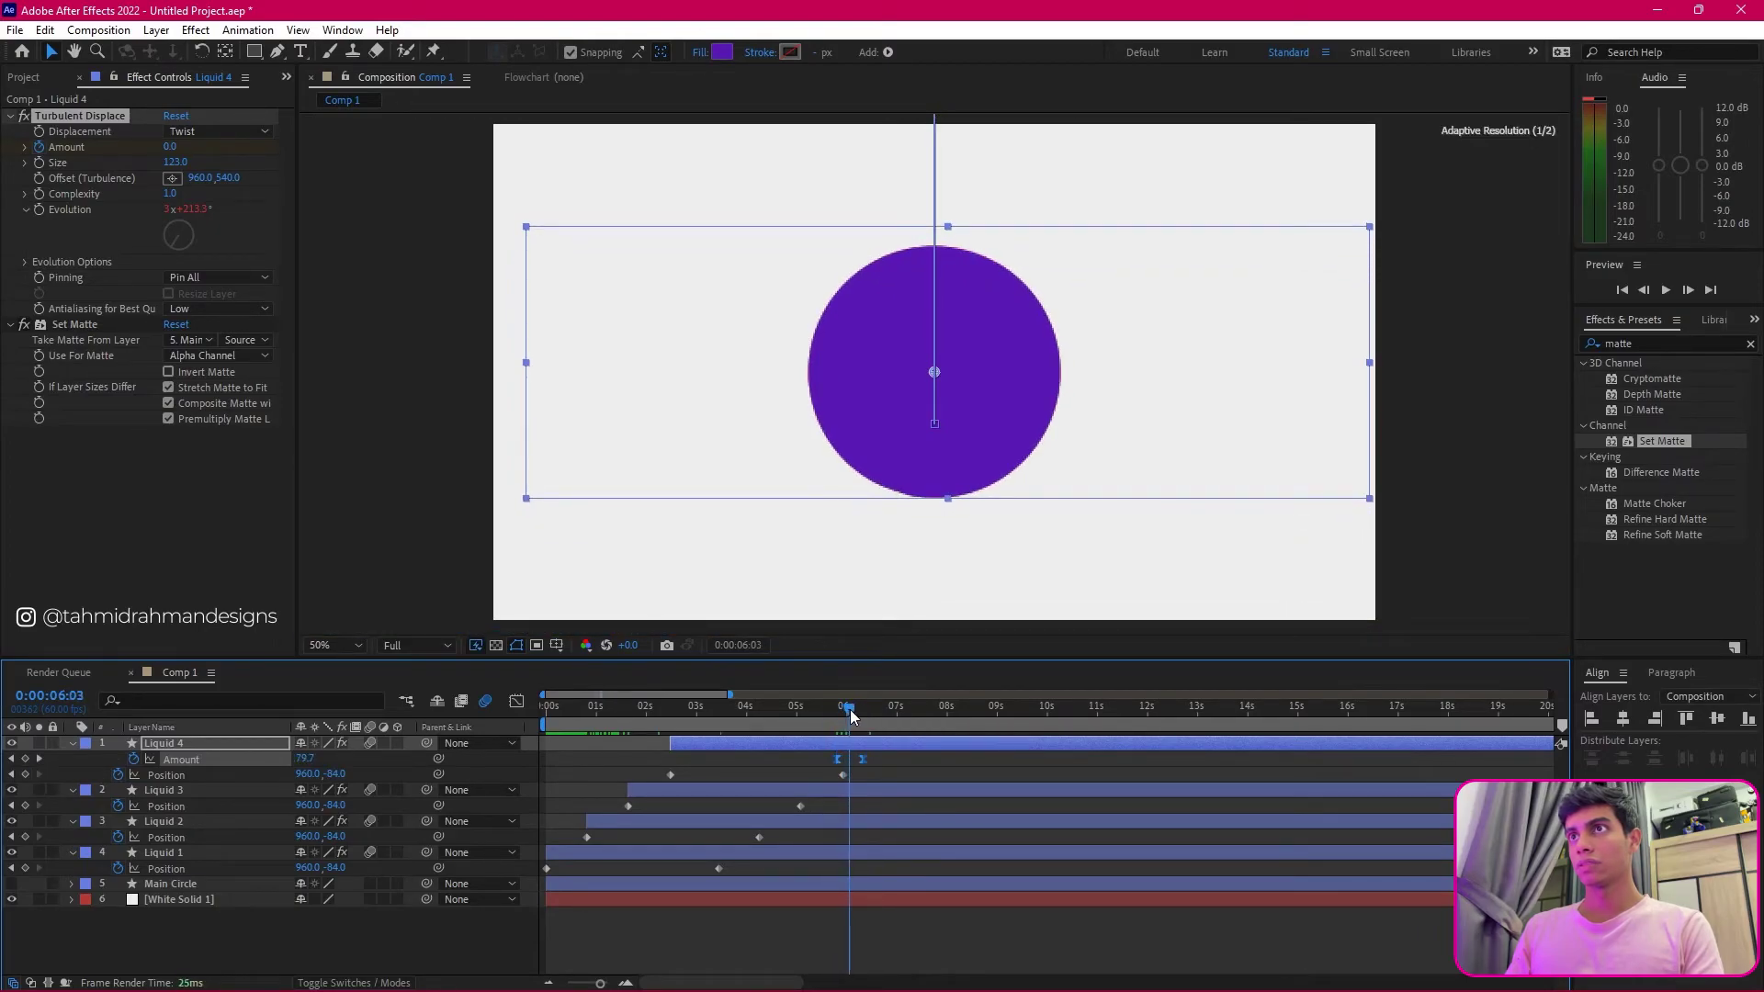
click(890, 755)
click(833, 758)
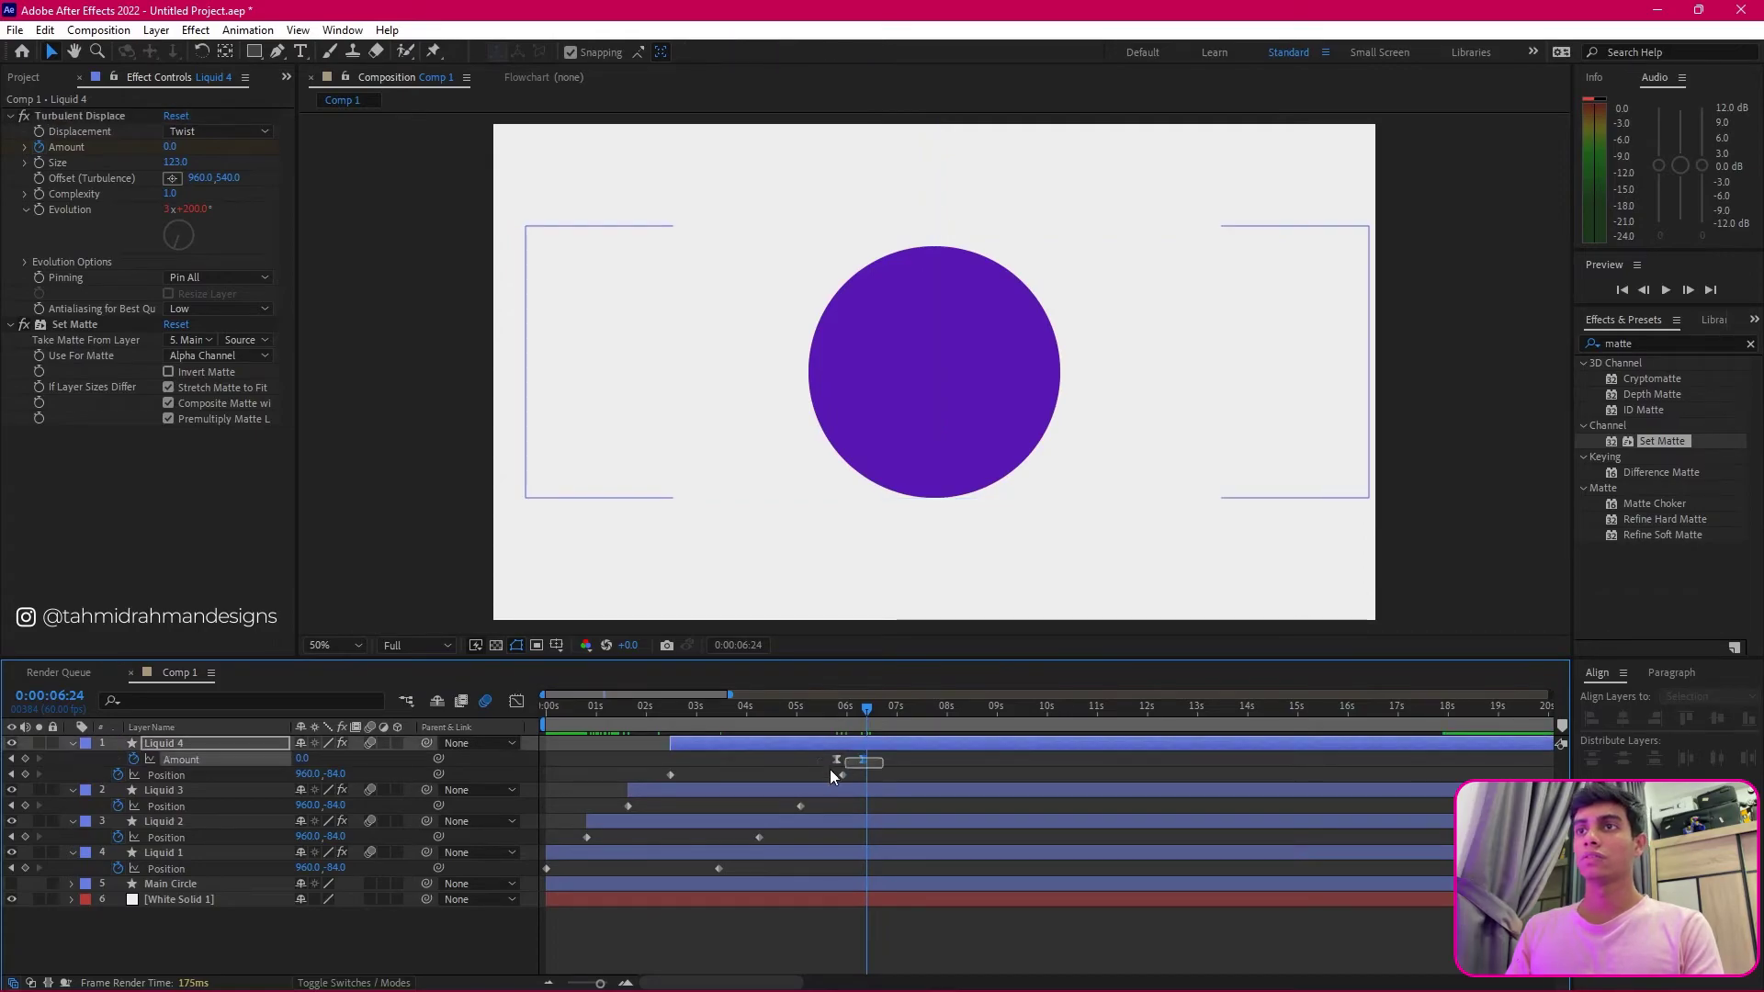
click(894, 762)
click(828, 758)
drag(837, 758, 549, 707)
Step: Preview the animation from the start to check the purple wobble settles
click(844, 709)
key(ctrl+shift+a)
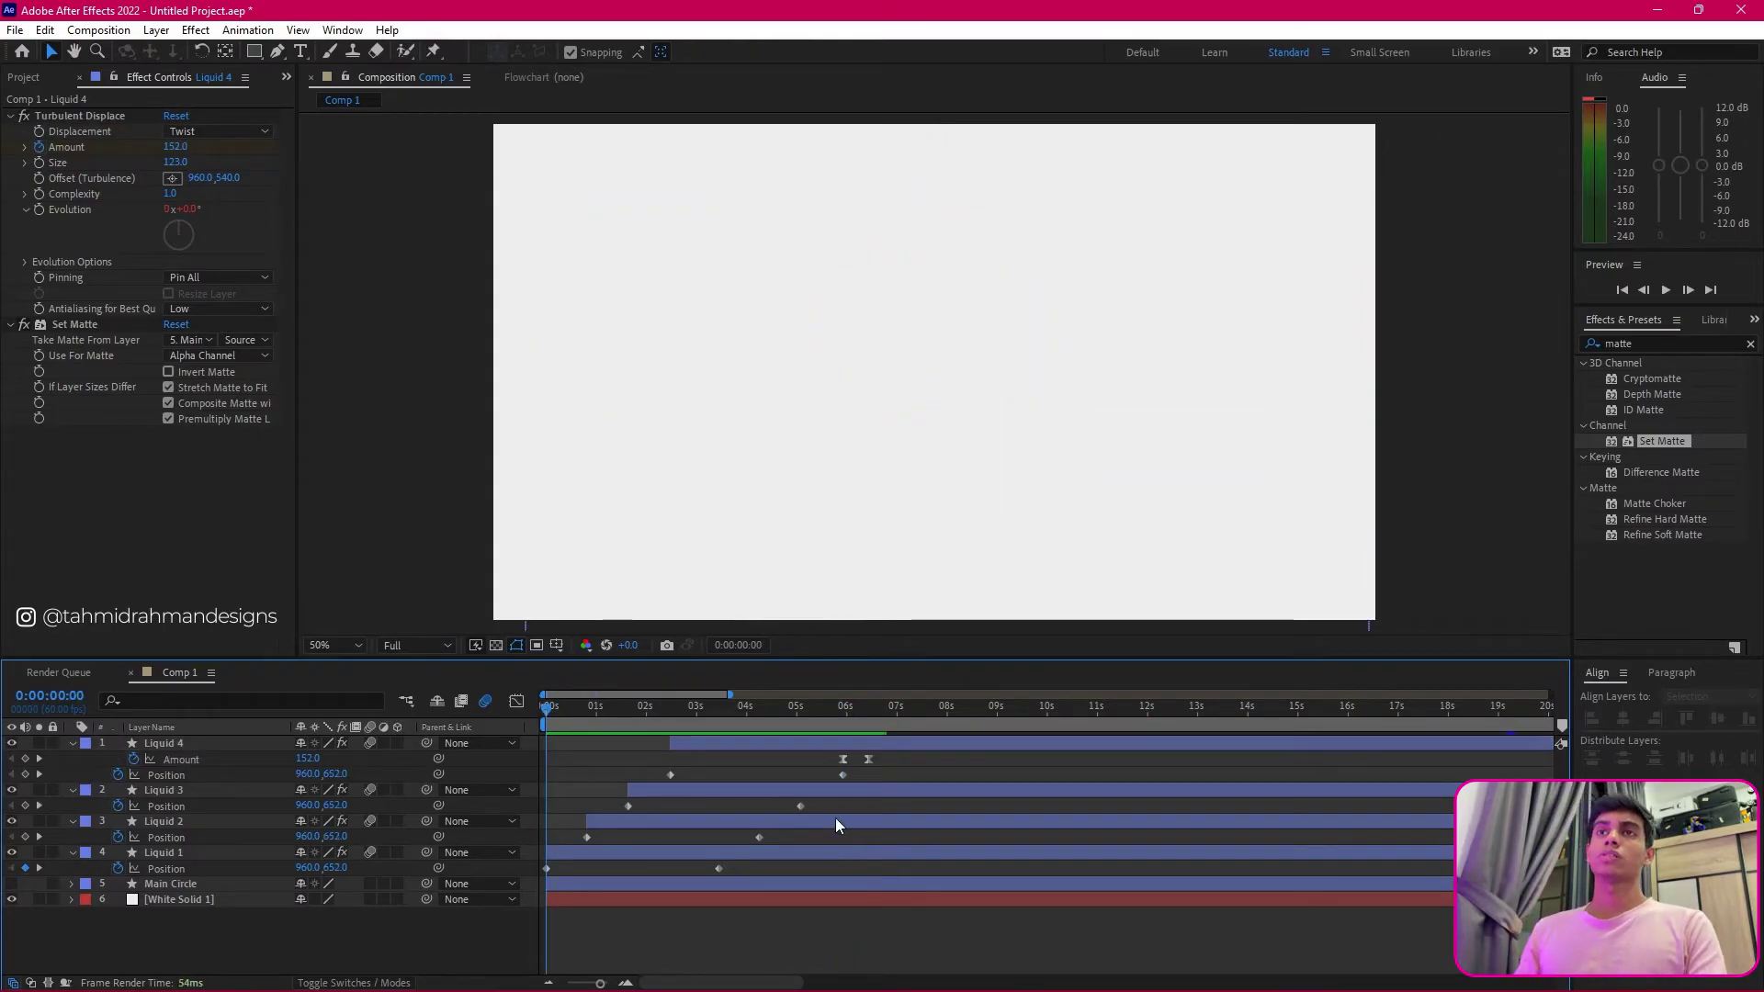
key(space)
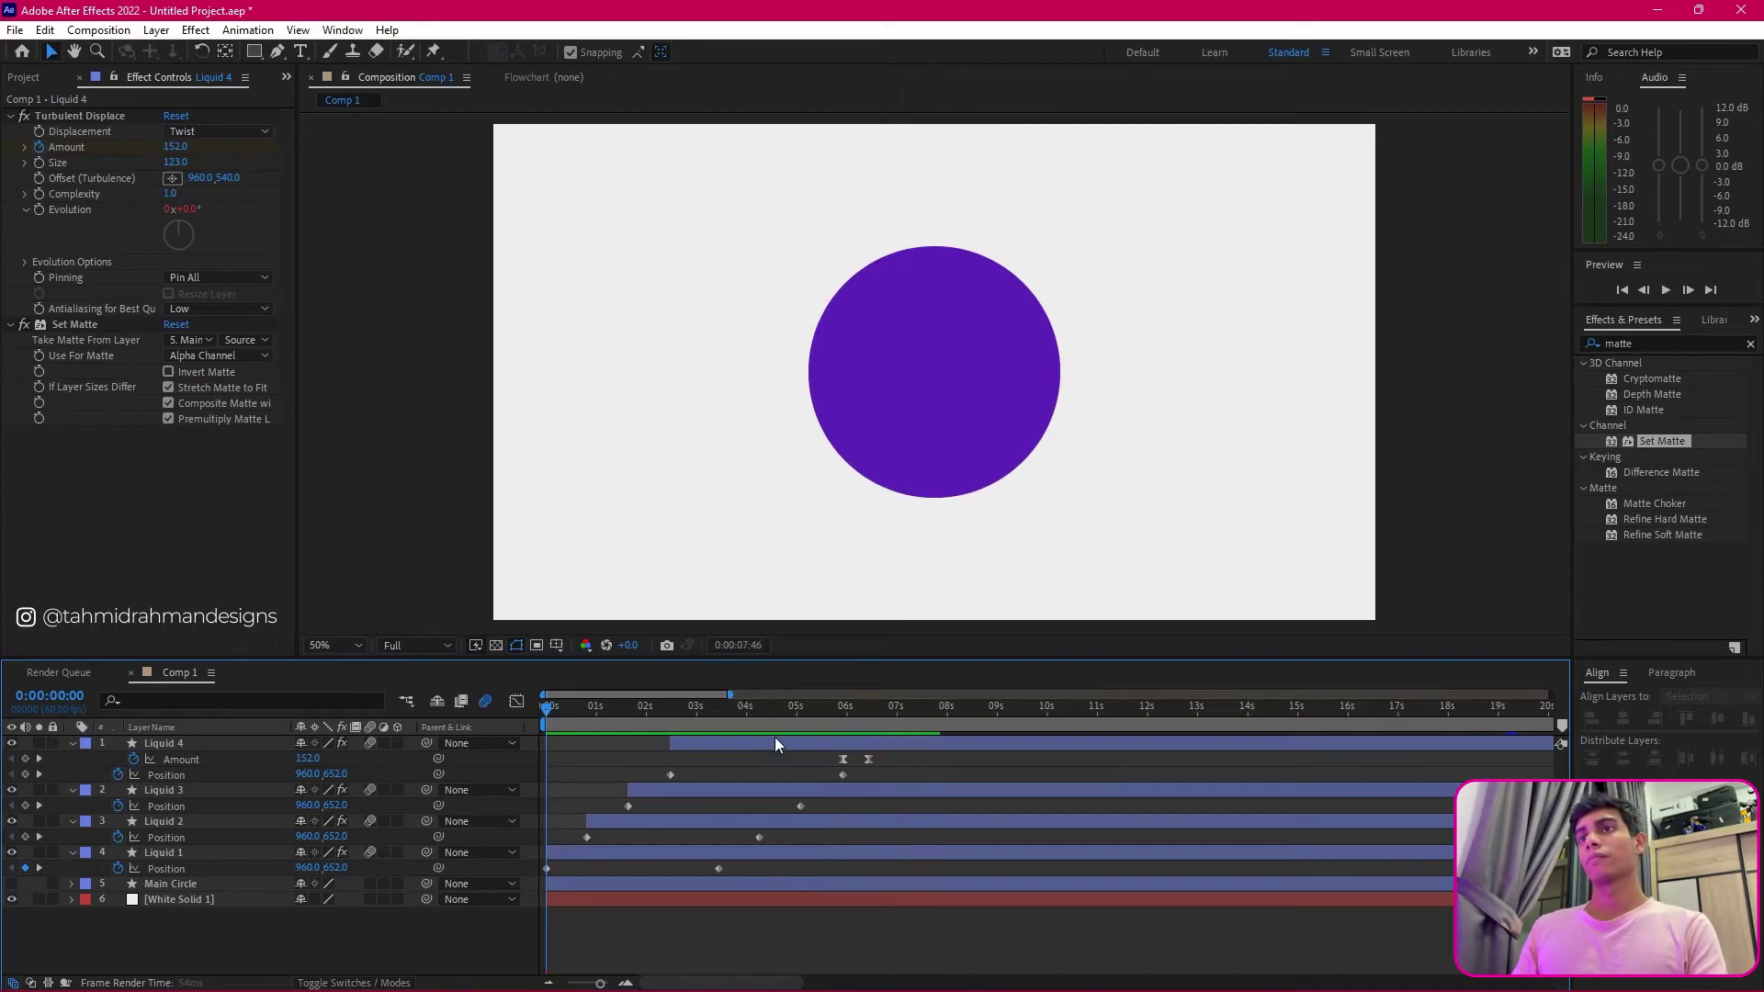
key(space)
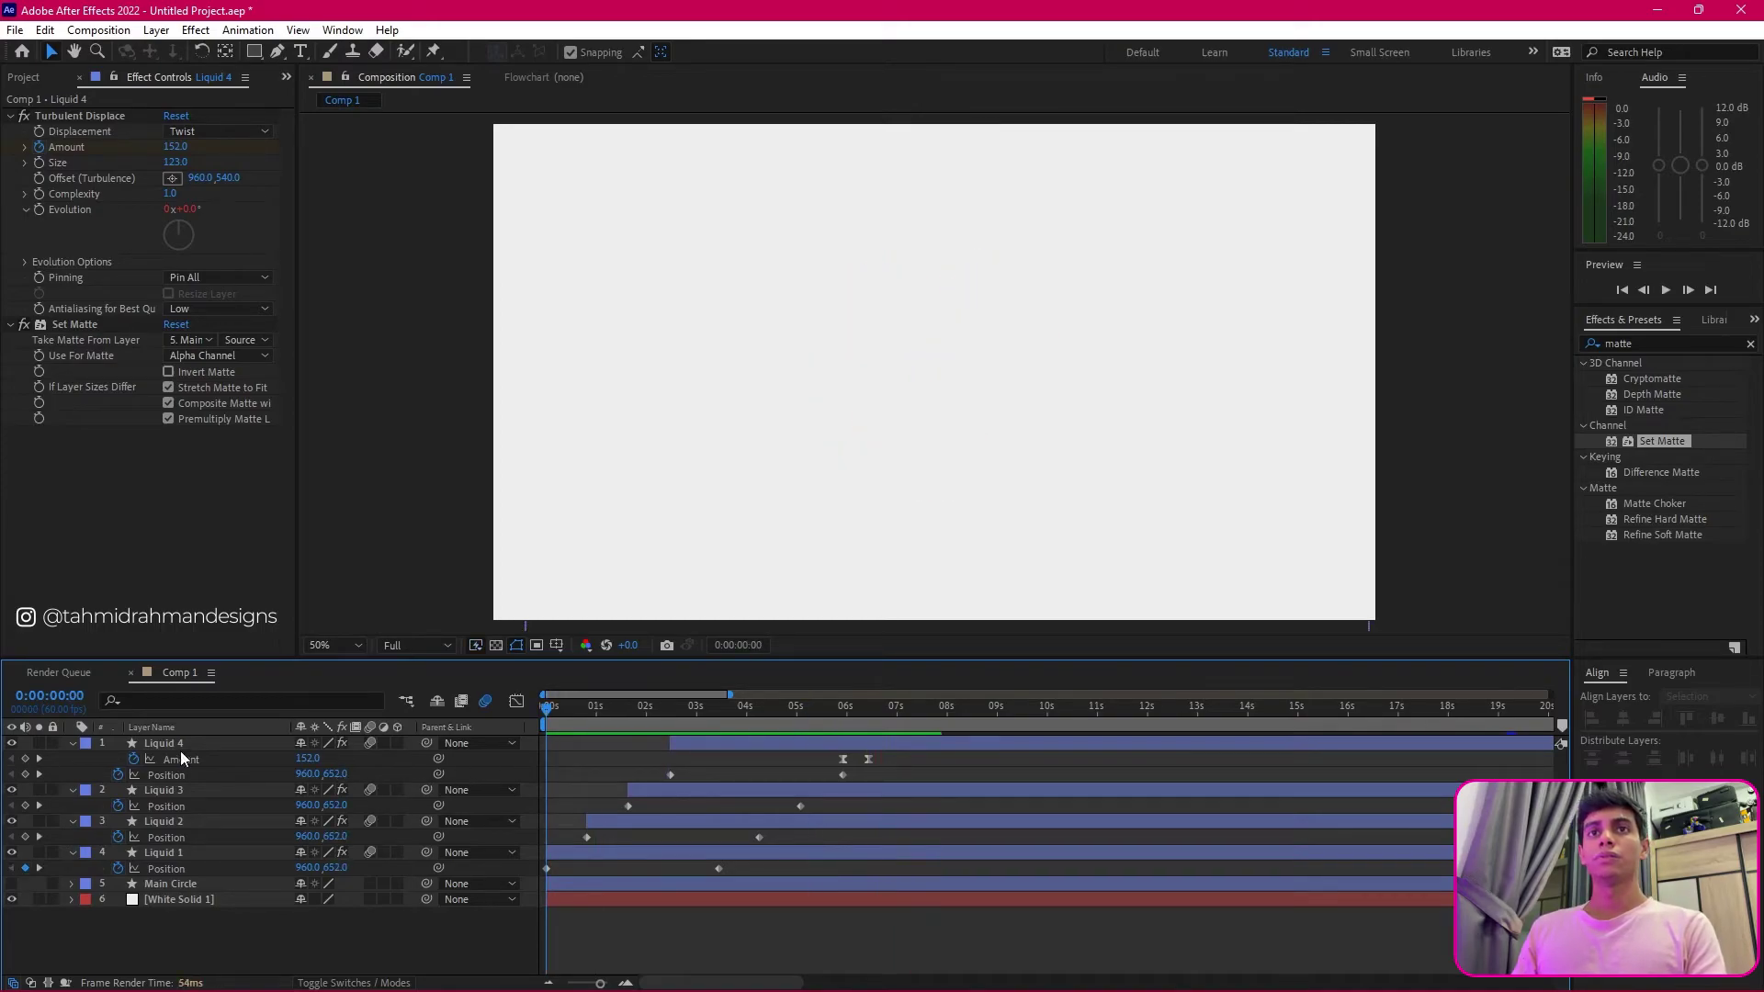
Step: Precompose the Liquid 1–4 layers into Pre-comp 1
click(170, 744)
shift+click(191, 852)
right_click(191, 853)
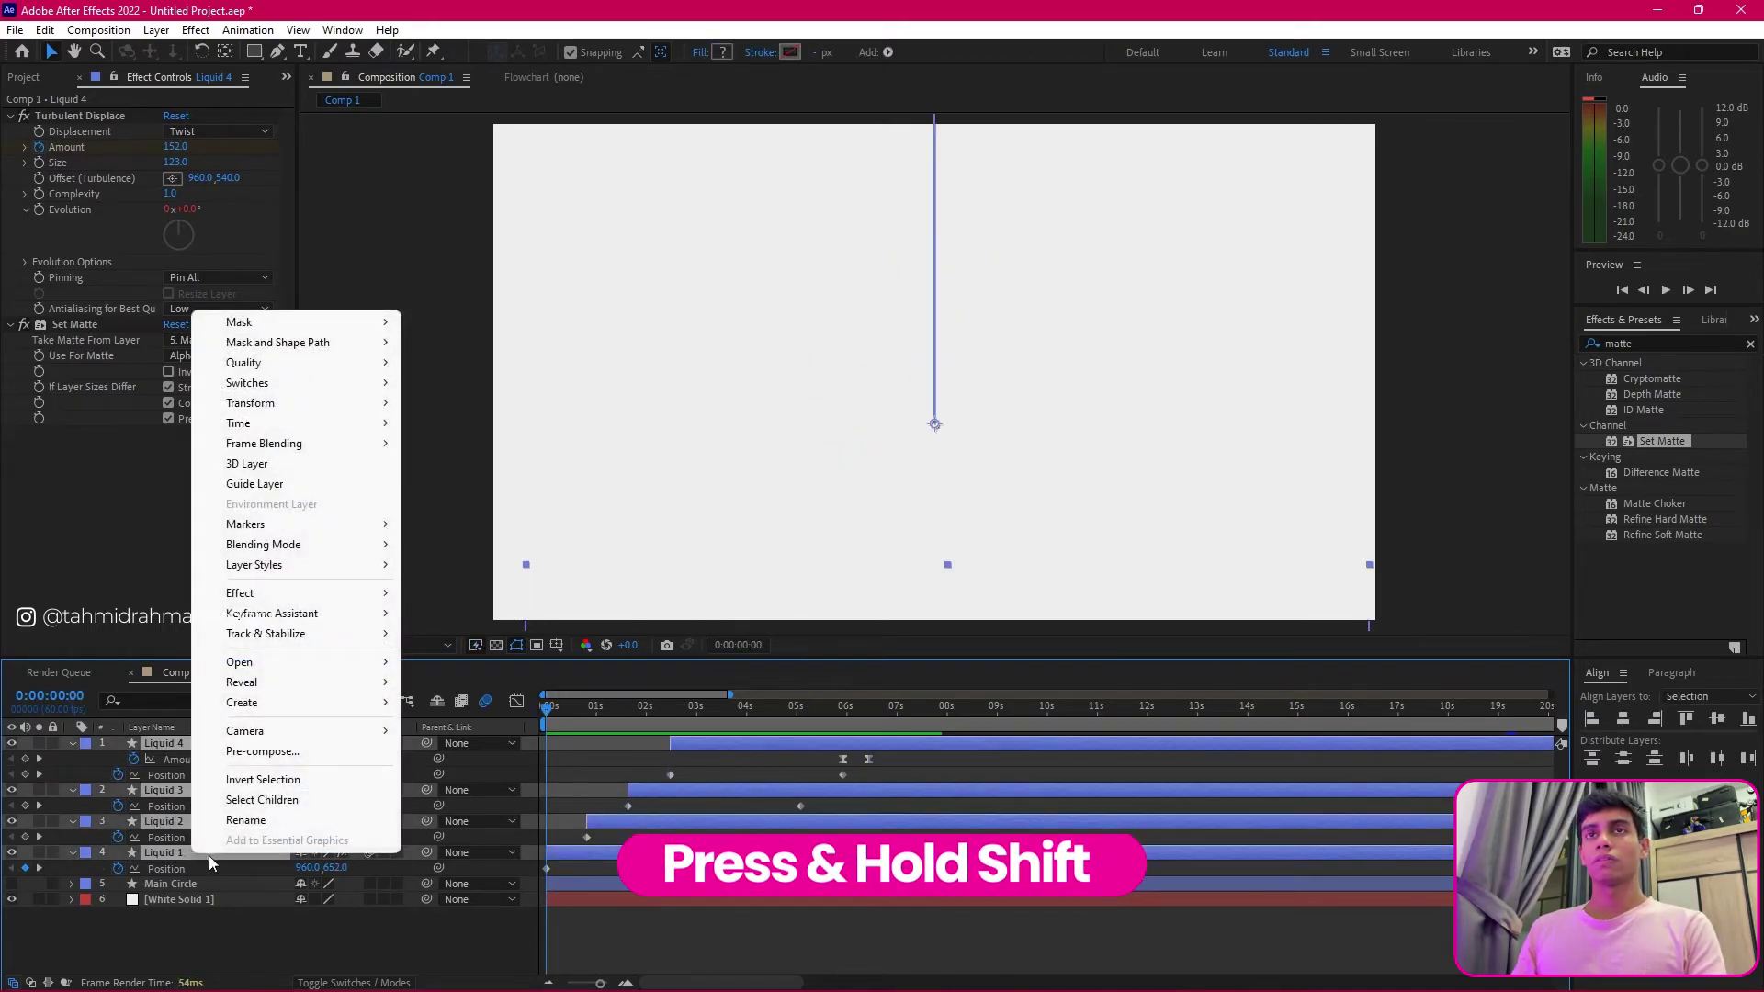
click(272, 751)
key(Return)
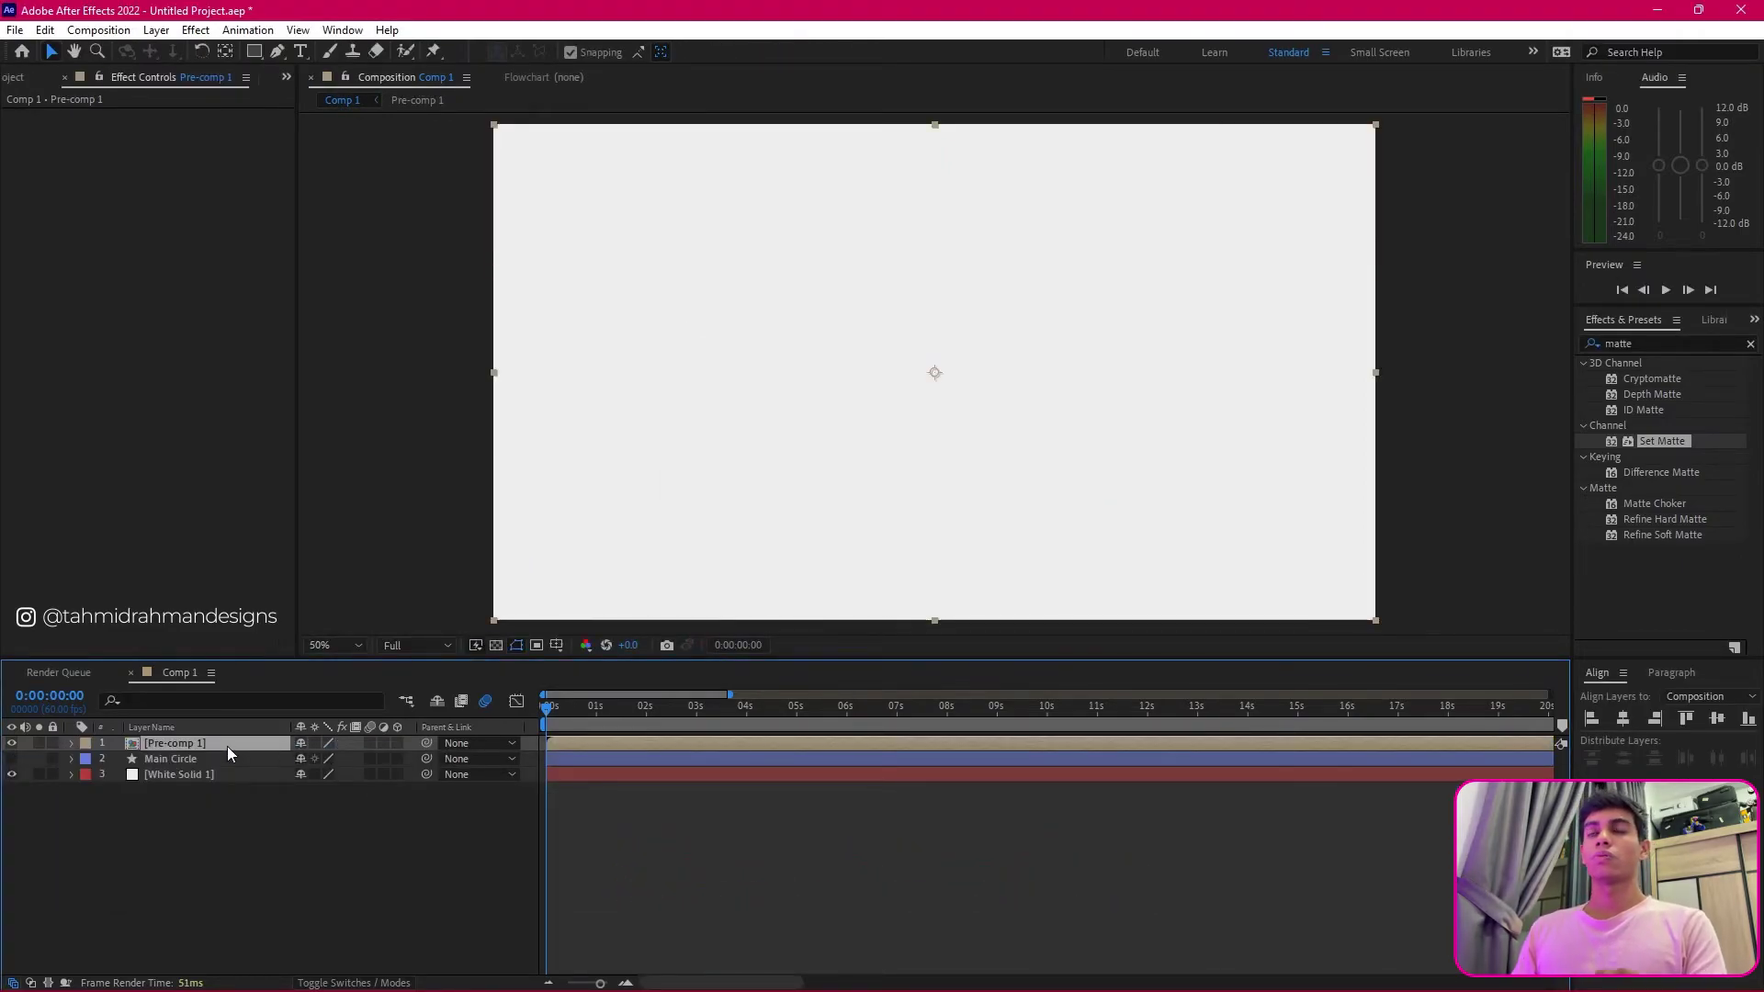
Step: Add a Bevel and Emboss layer style to Pre-comp 1
right_click(228, 751)
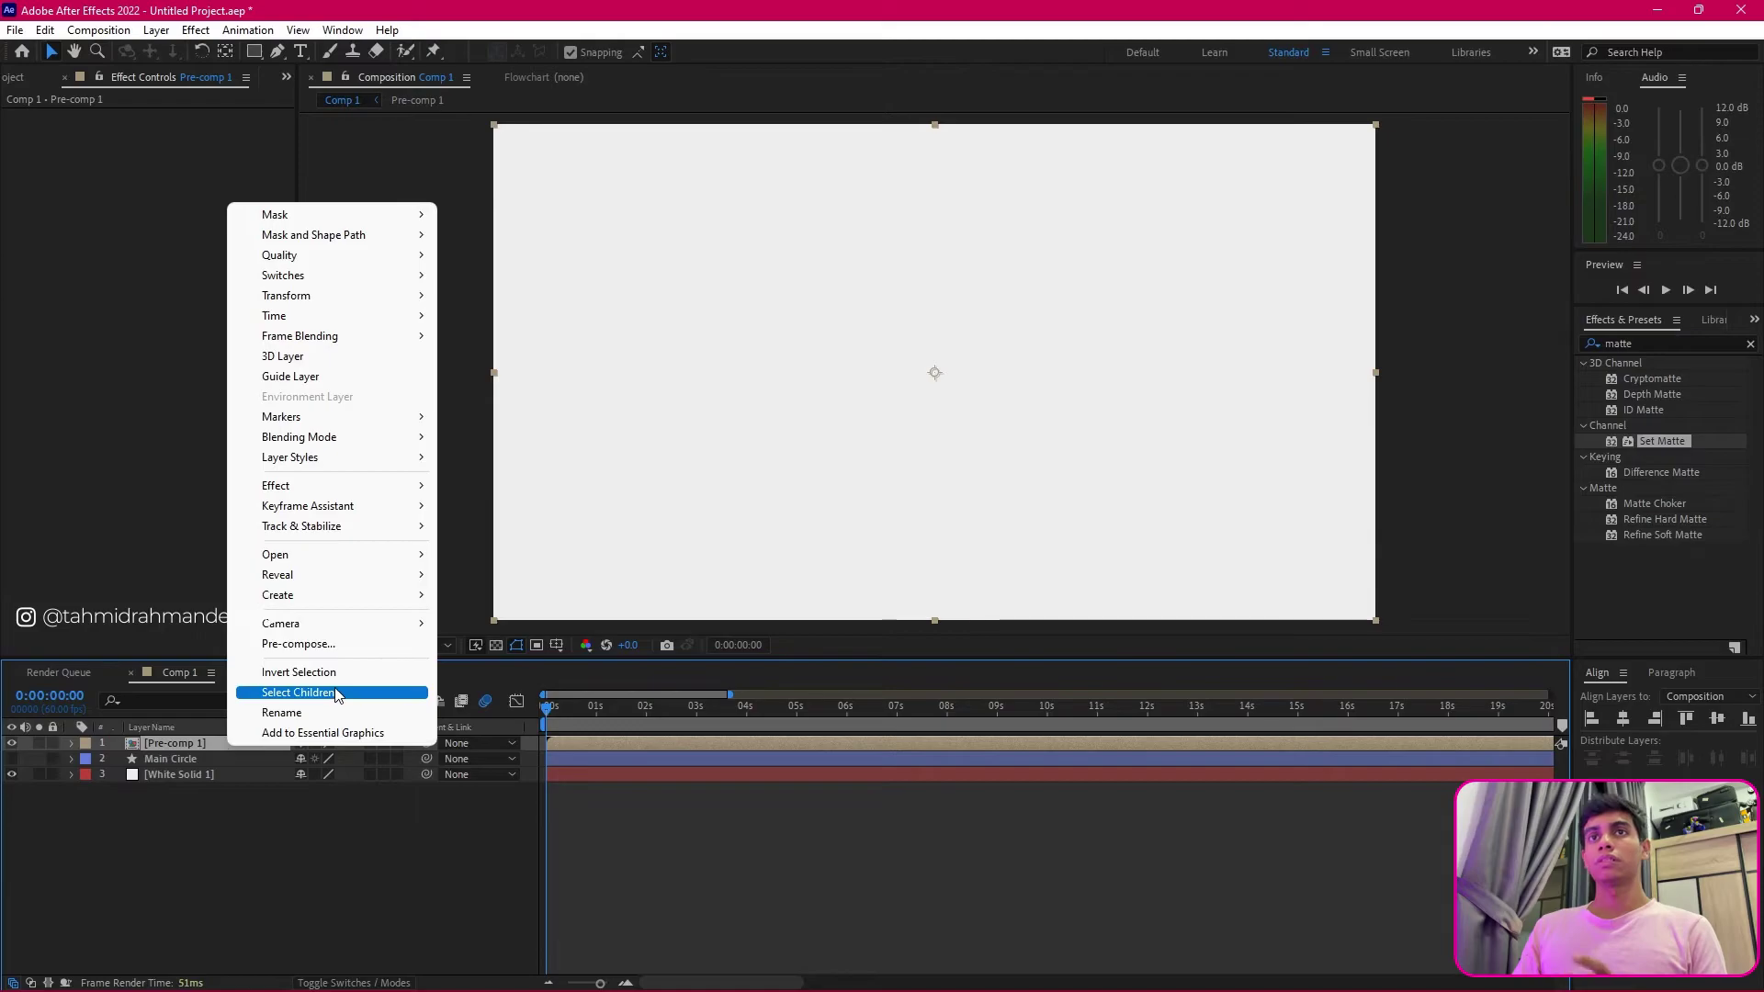
click(108, 748)
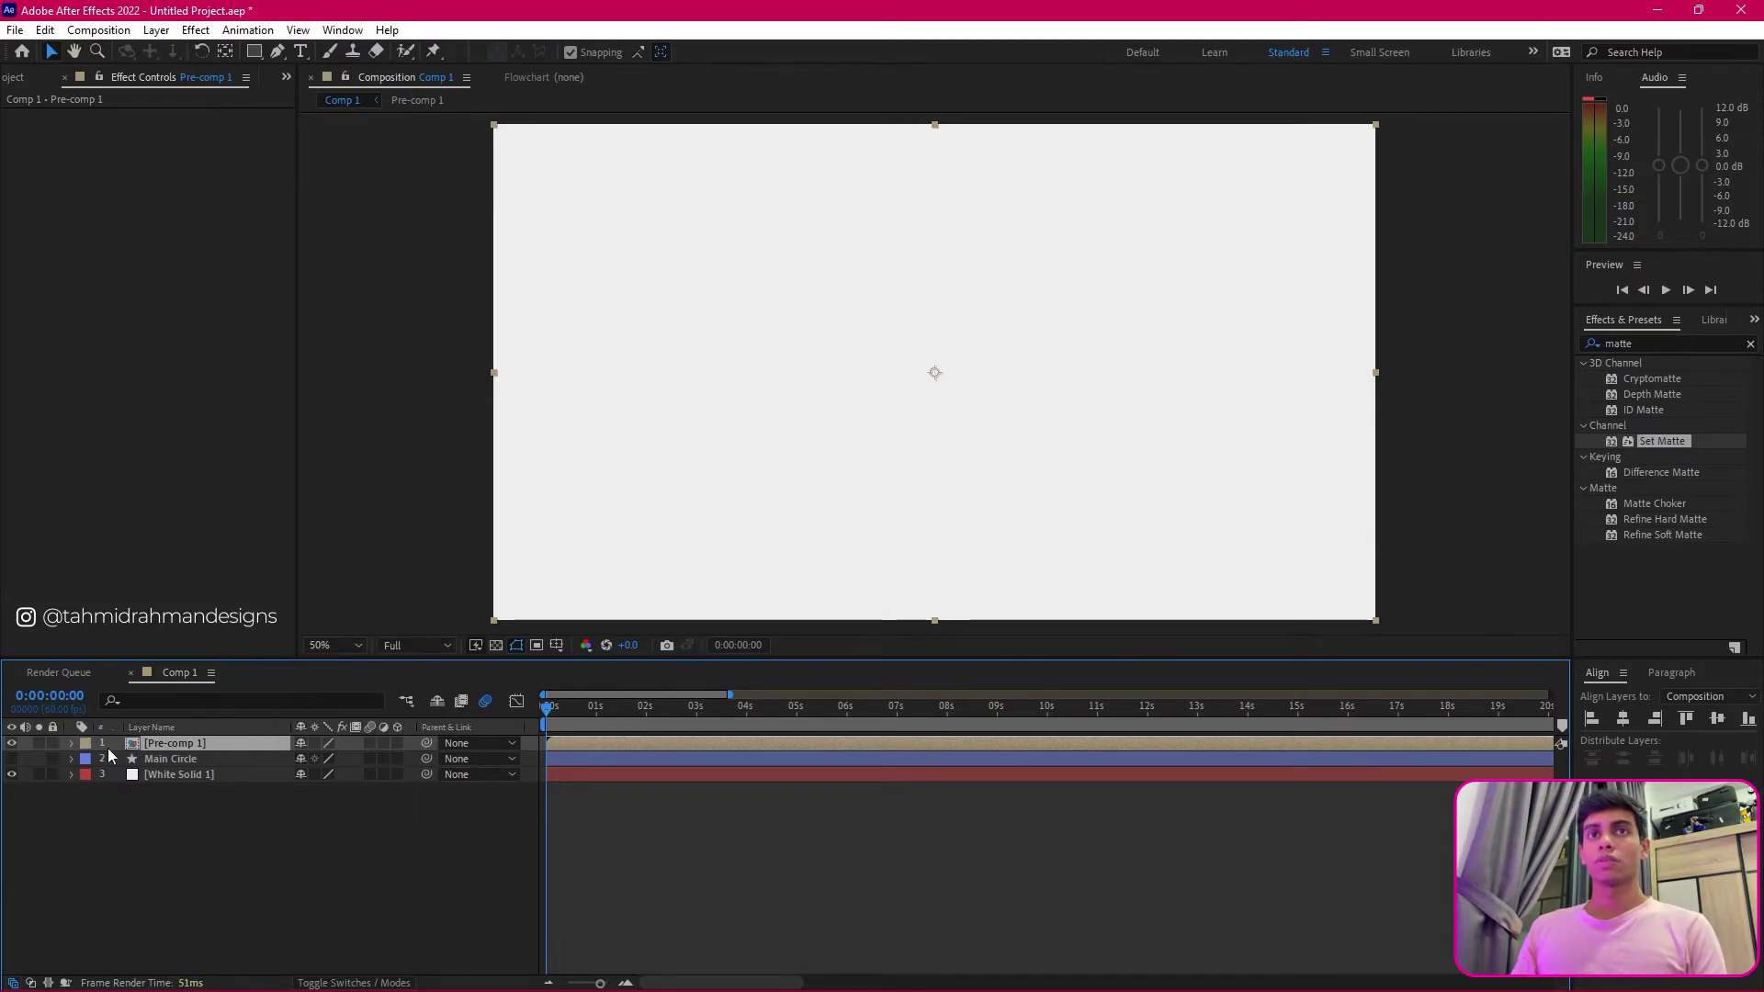
click(71, 744)
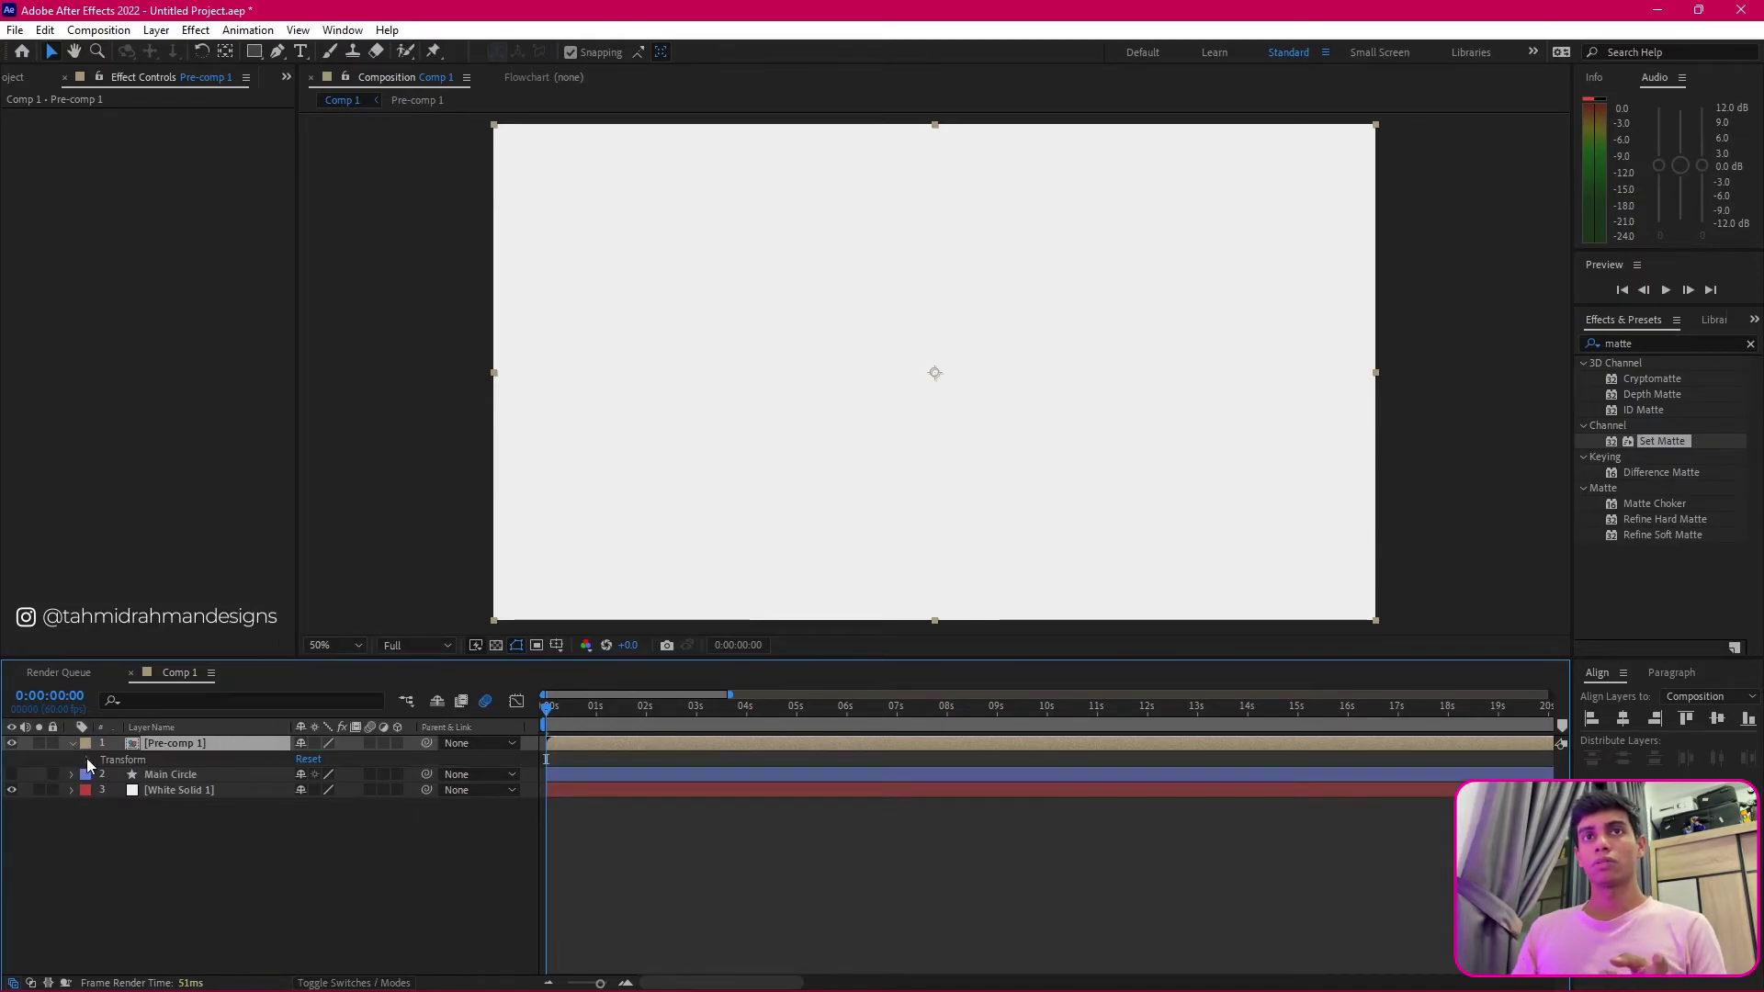
right_click(164, 747)
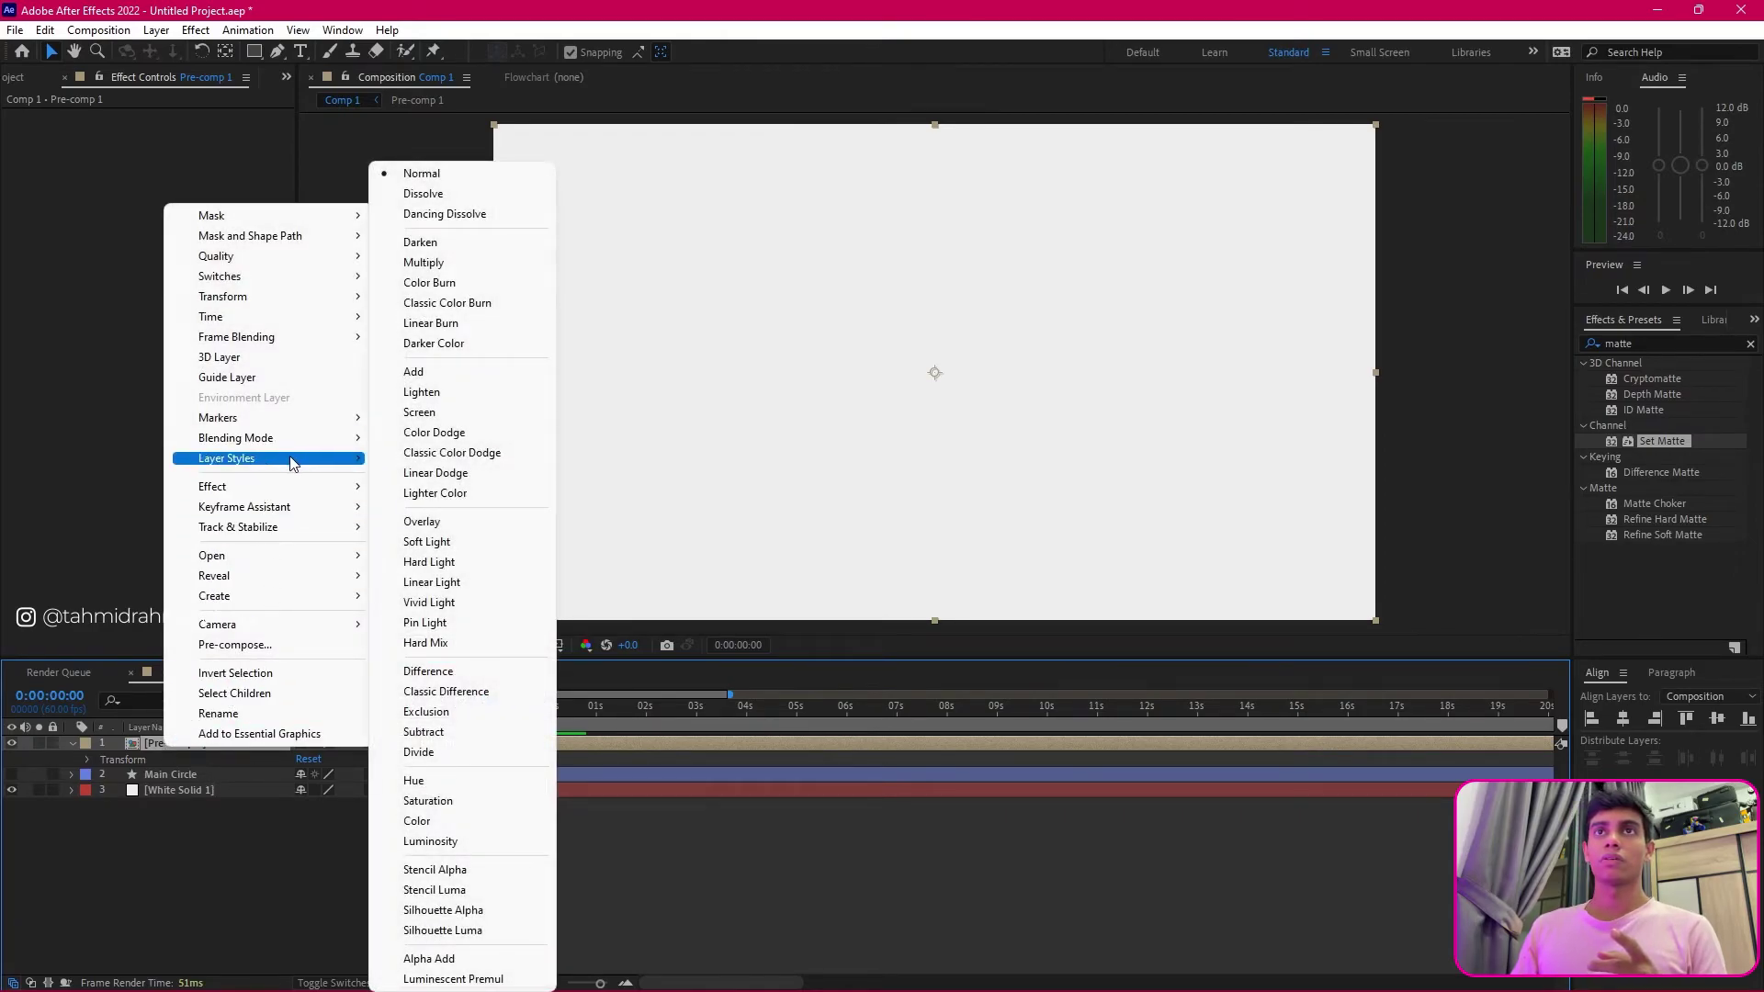
mouse_move(292, 462)
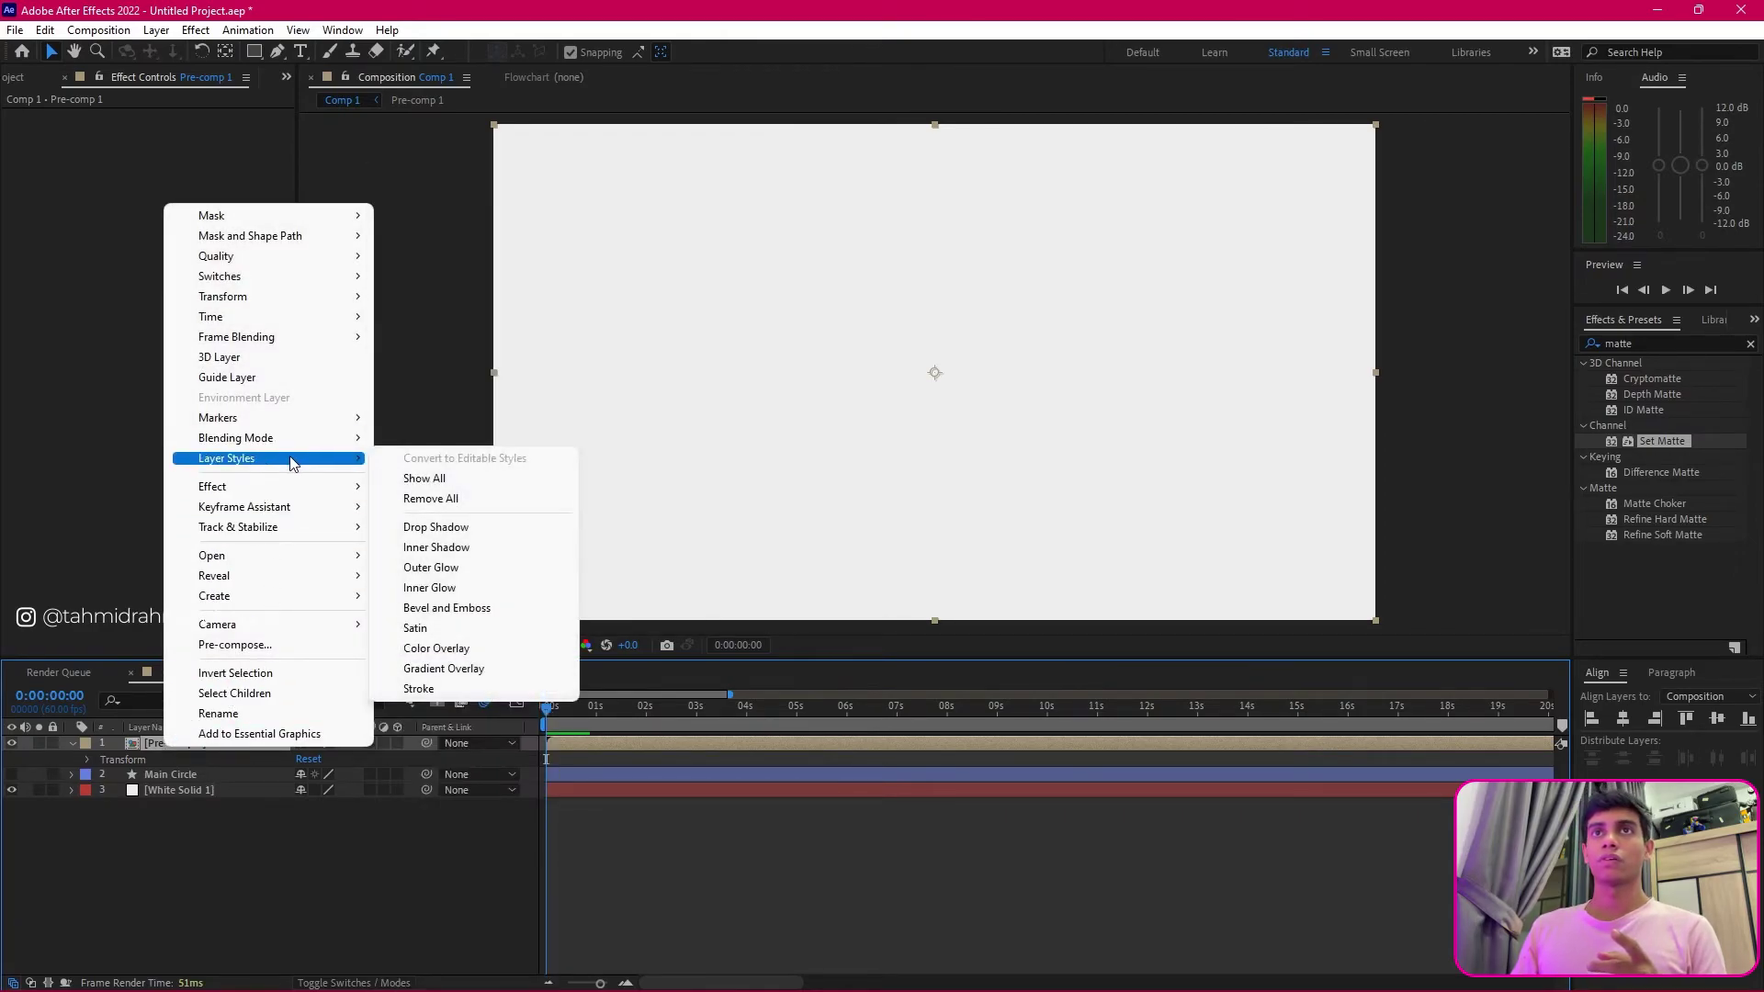
click(441, 610)
Step: Raise Pre-comp 1's Bevel and Emboss Size from 5.0 to 250.0 for spherical shading
click(103, 807)
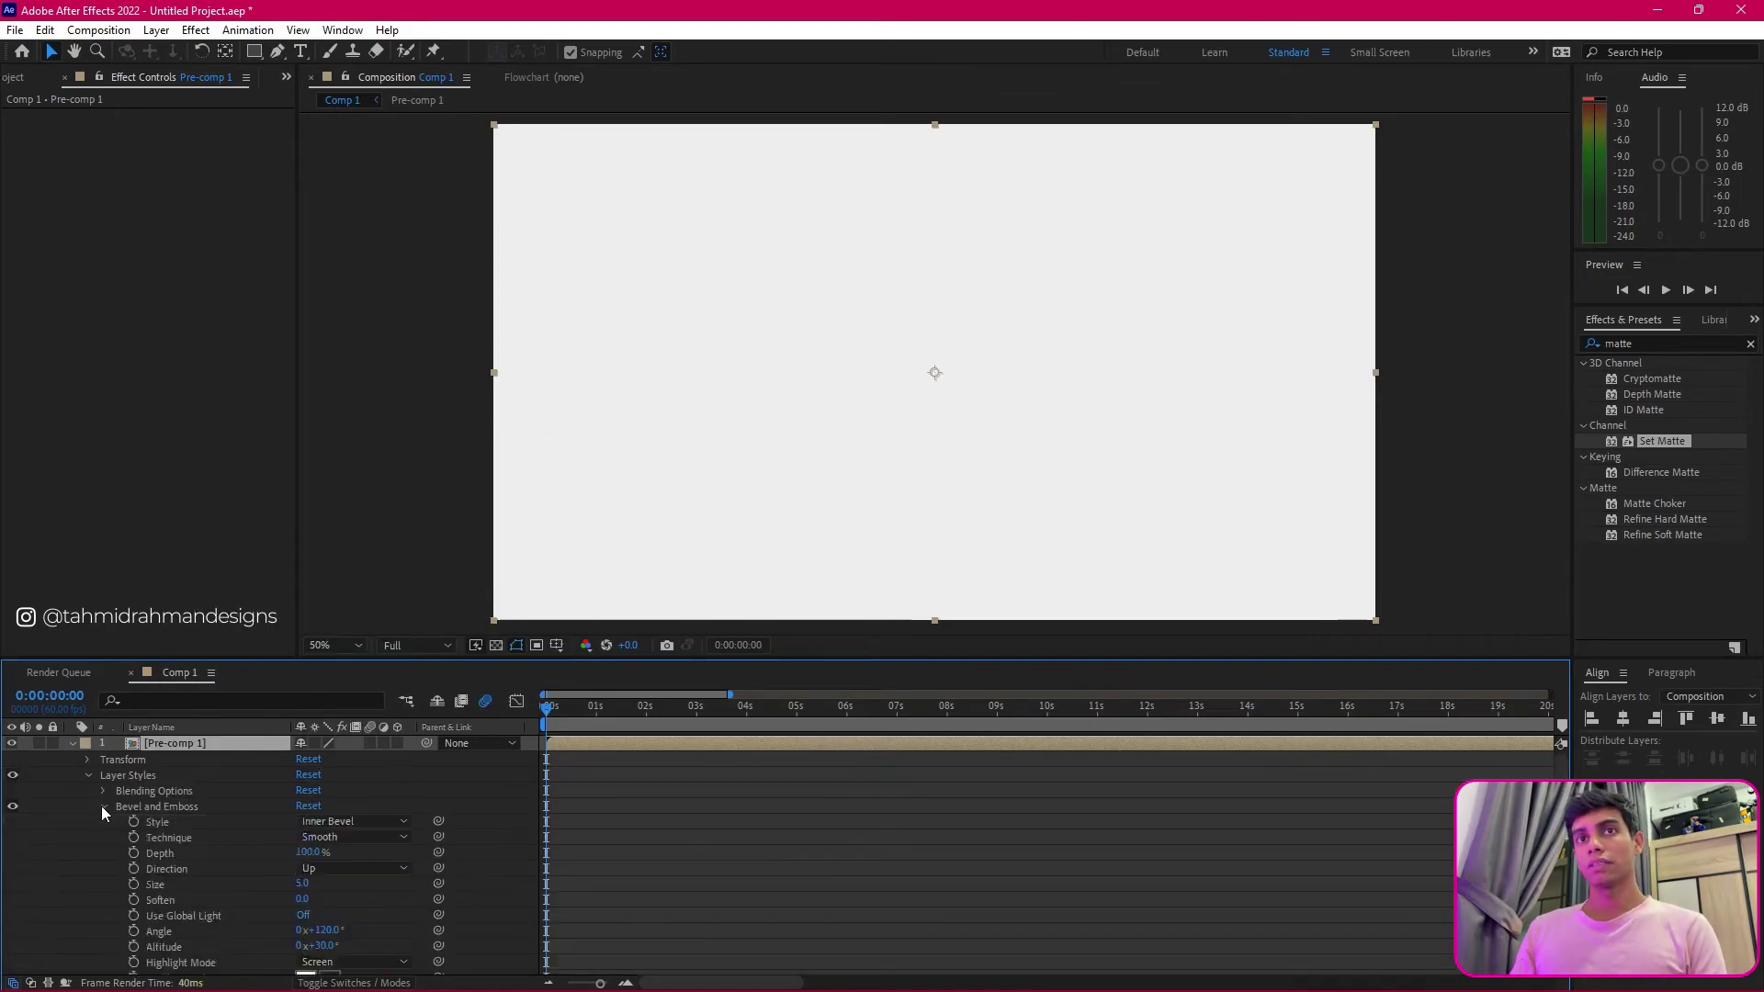
scroll(664, 738, down, 2)
scroll(597, 781, up, 2)
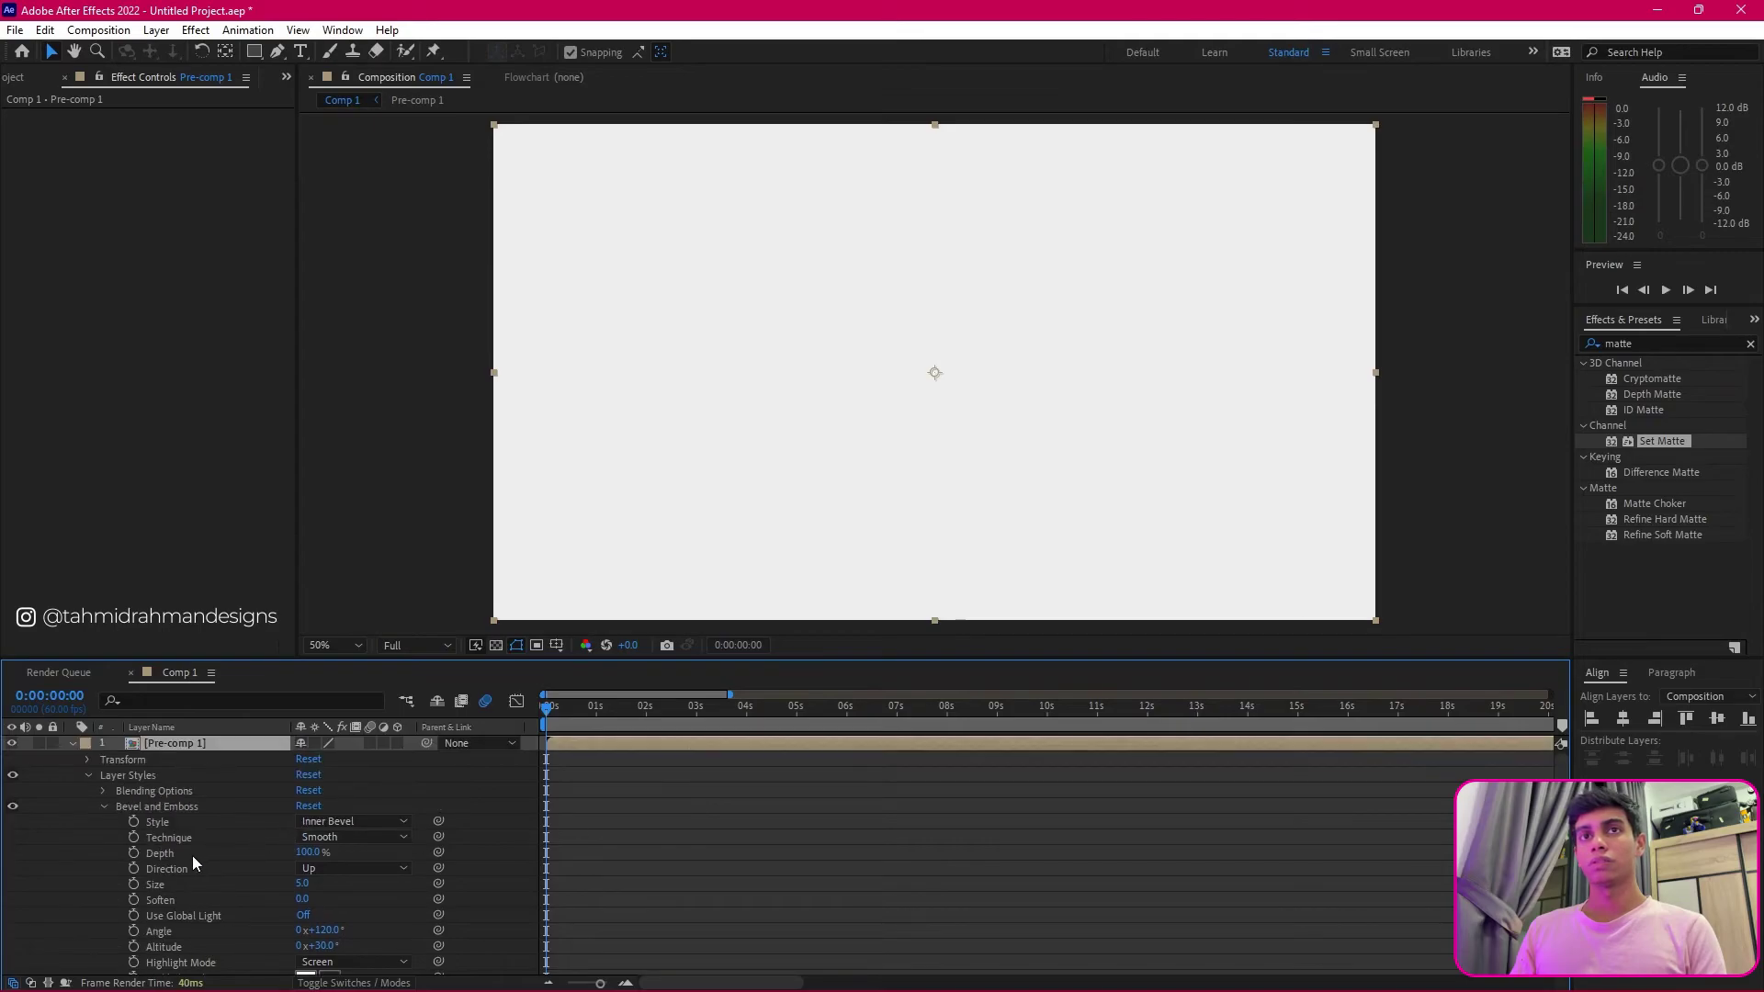
click(729, 709)
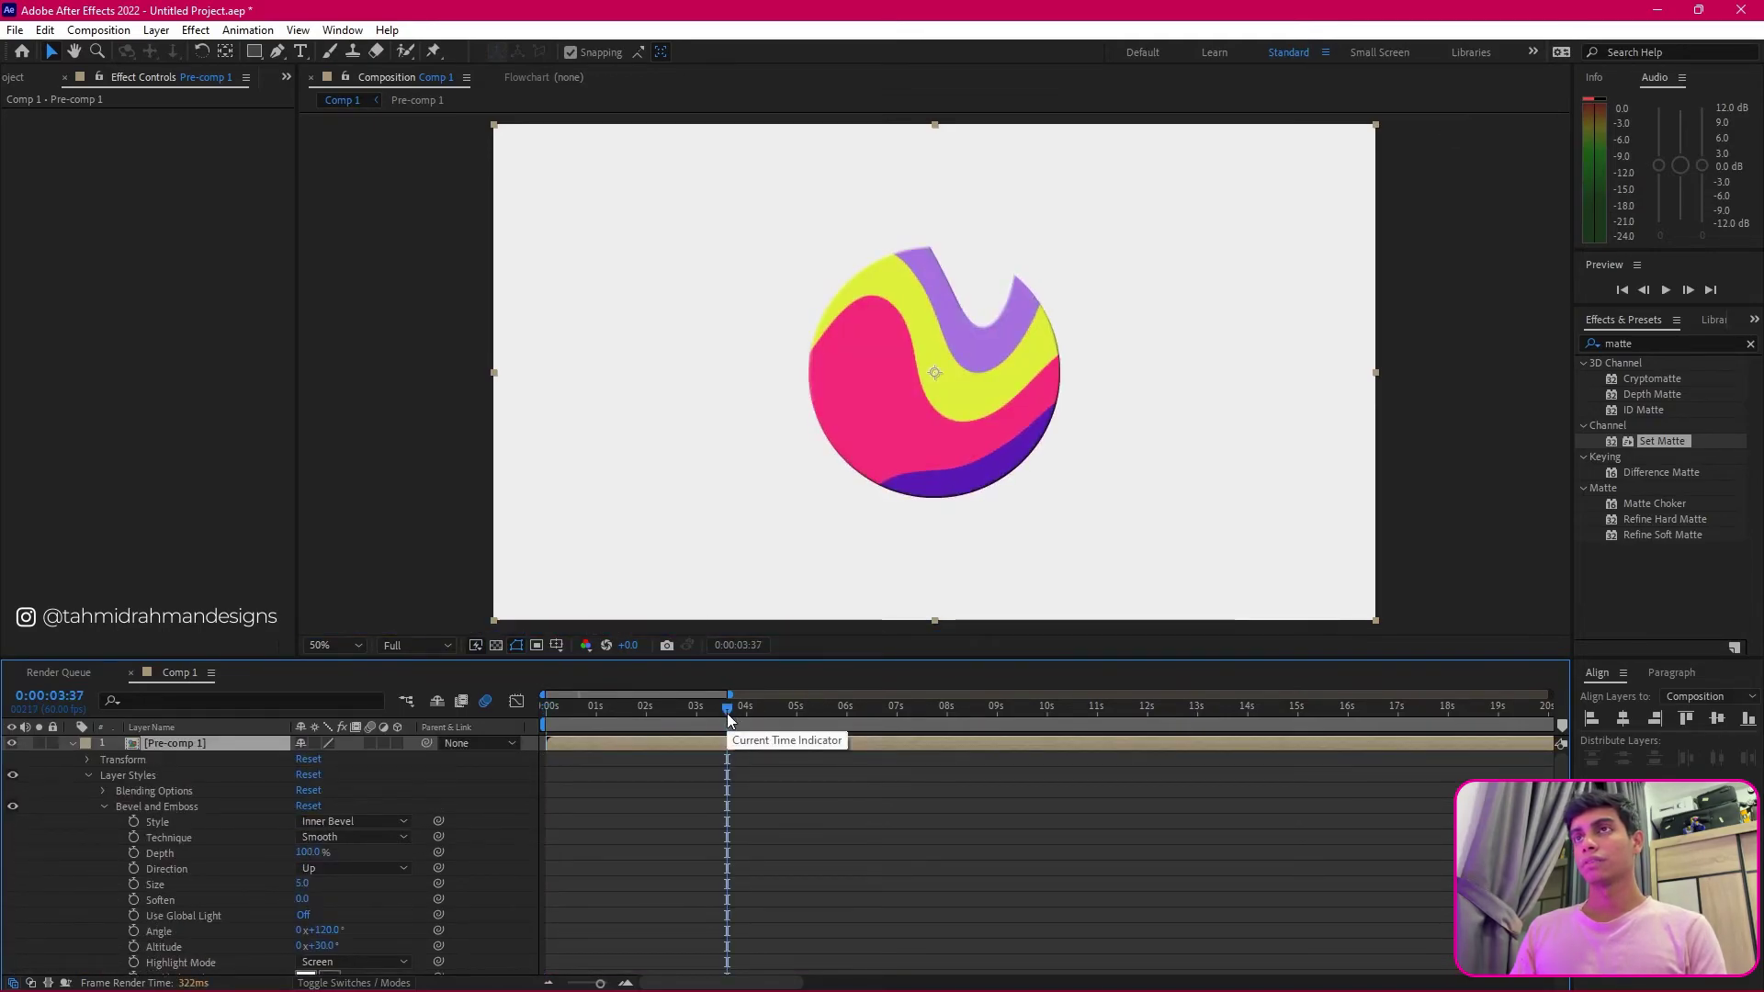
drag(726, 713, 778, 708)
scroll(300, 854, down, 1)
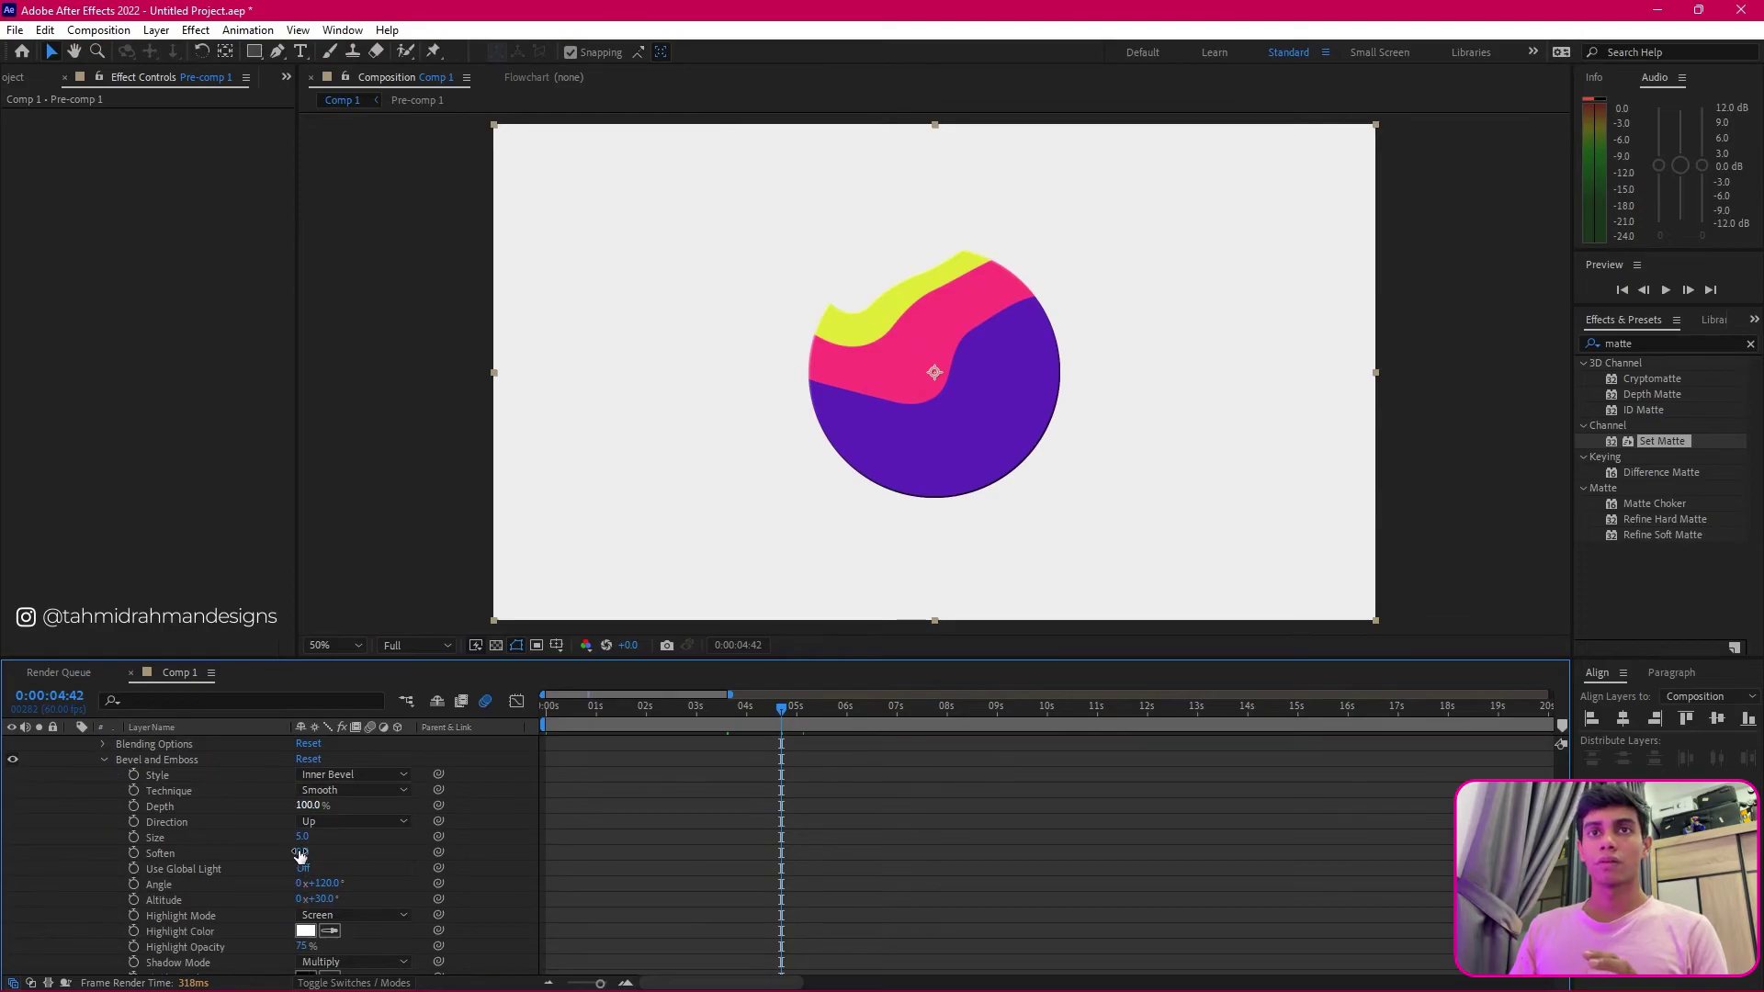
scroll(301, 854, down, 1)
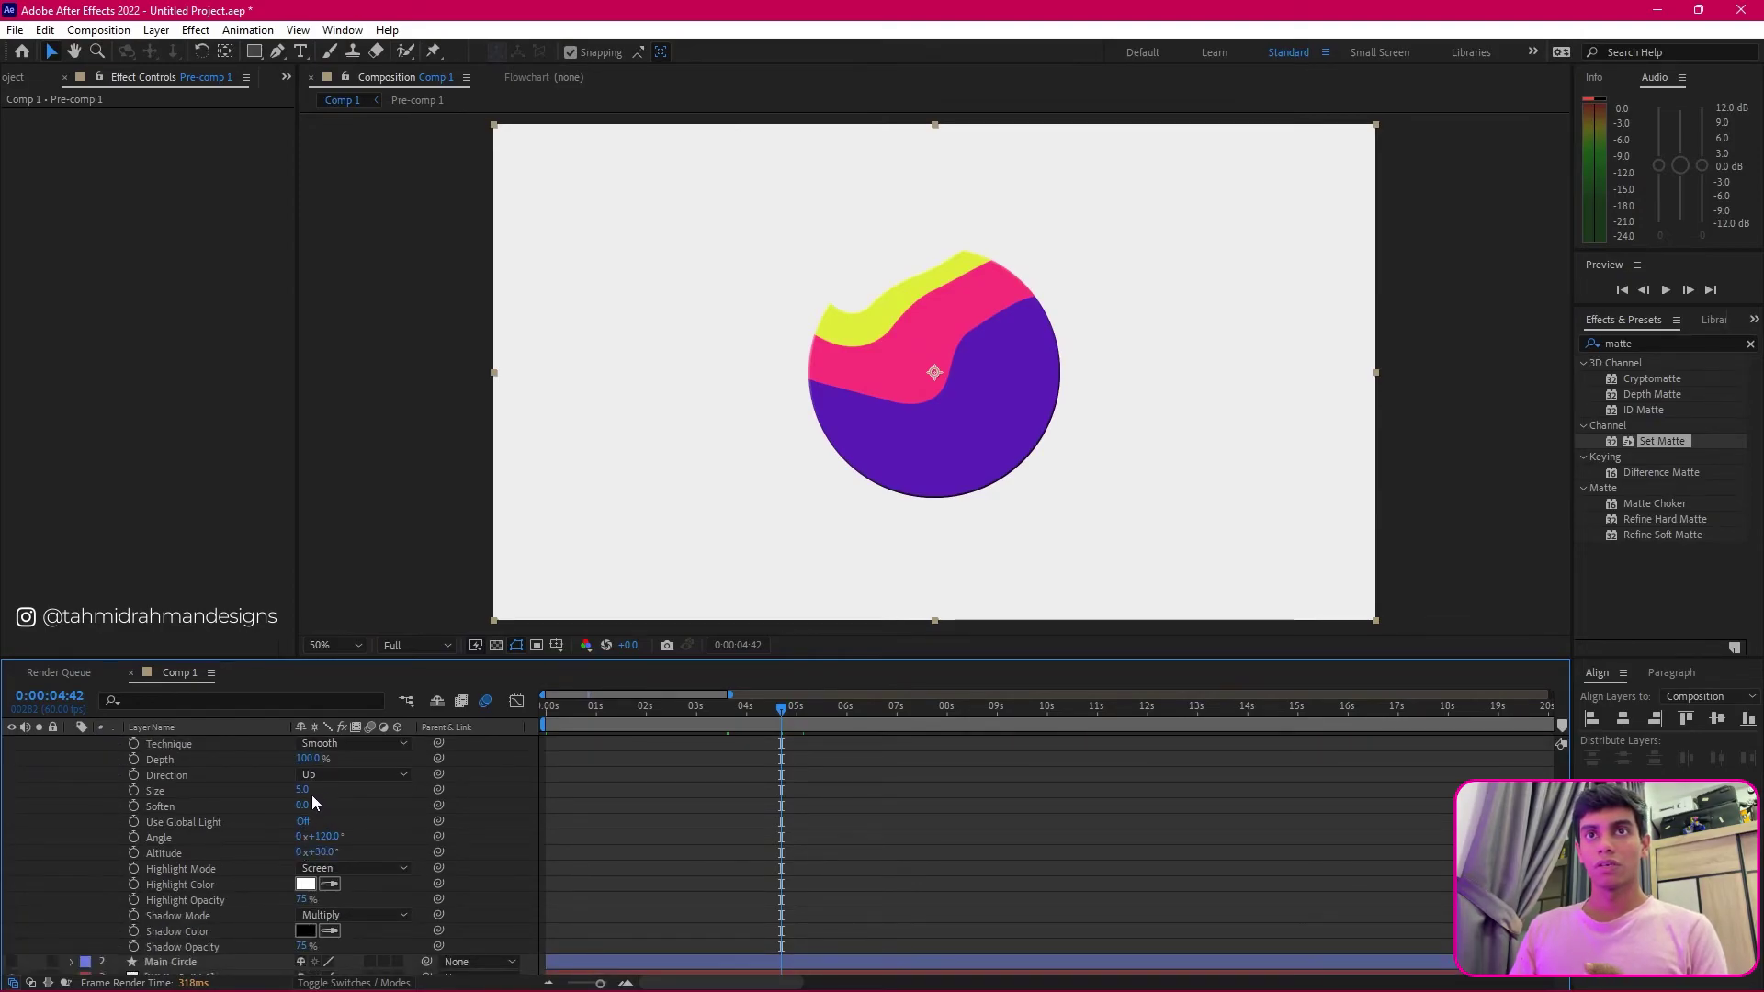
drag(301, 789, 575, 779)
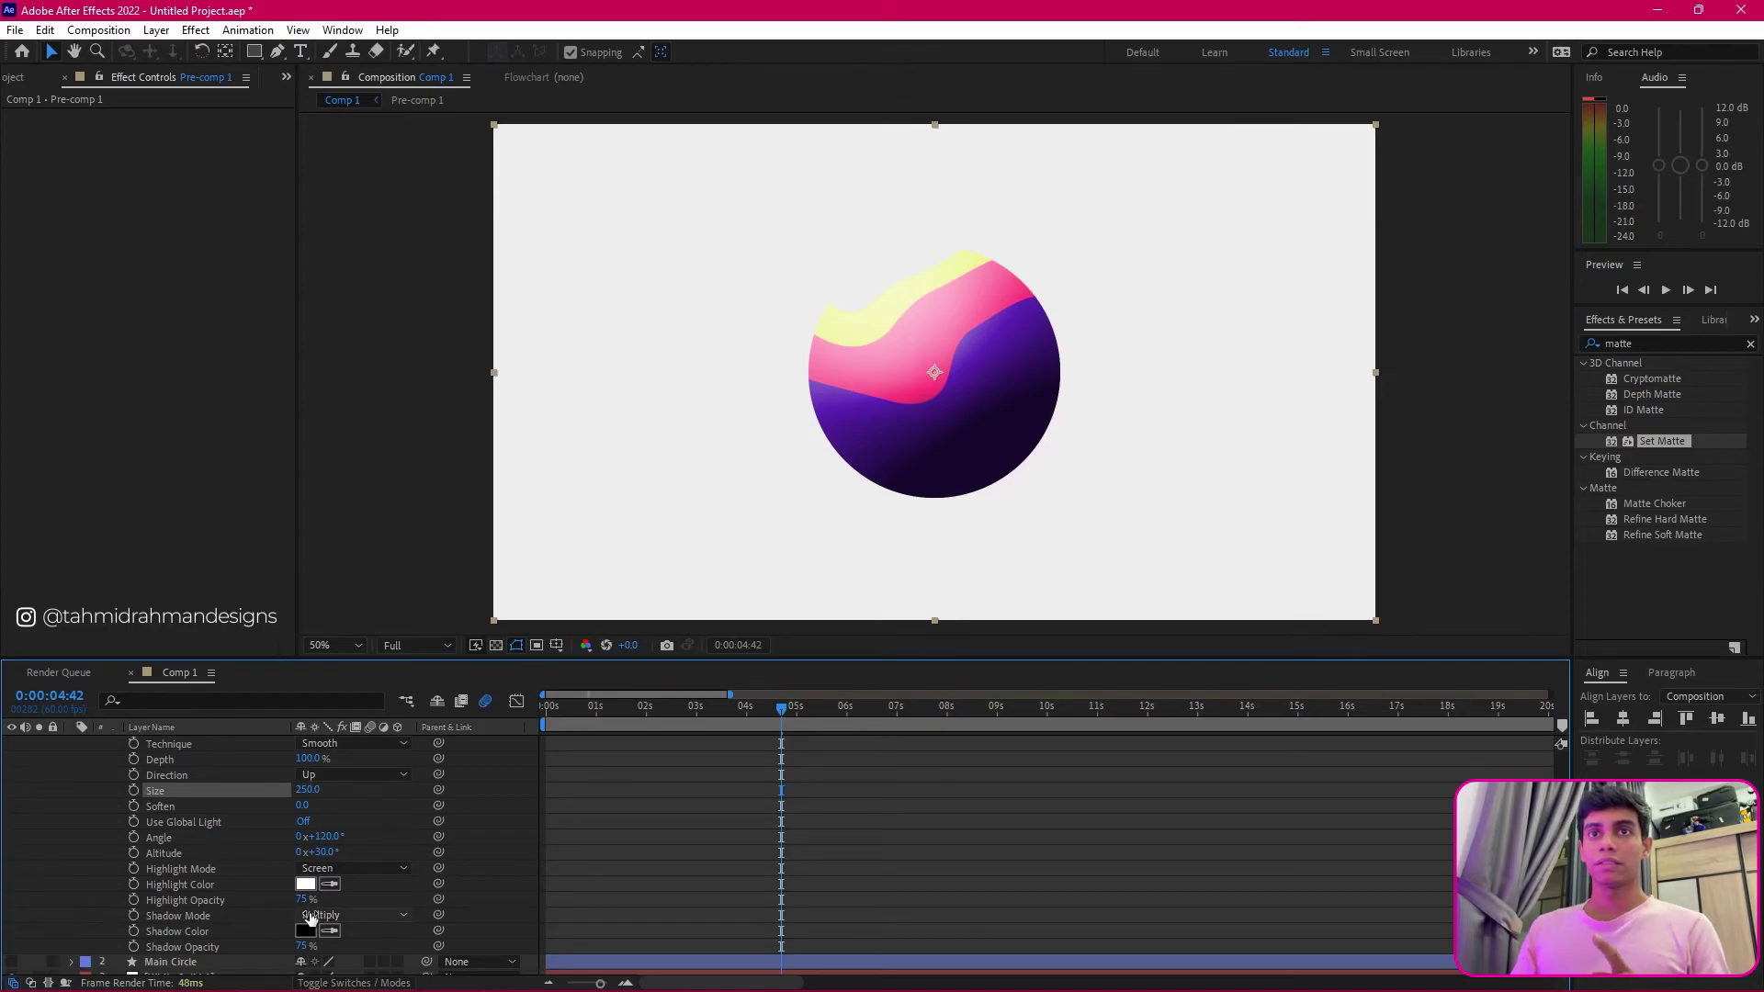
Step: Lower the Bevel and Emboss Highlight Opacity to 25%
drag(303, 900, 262, 911)
drag(274, 912, 261, 962)
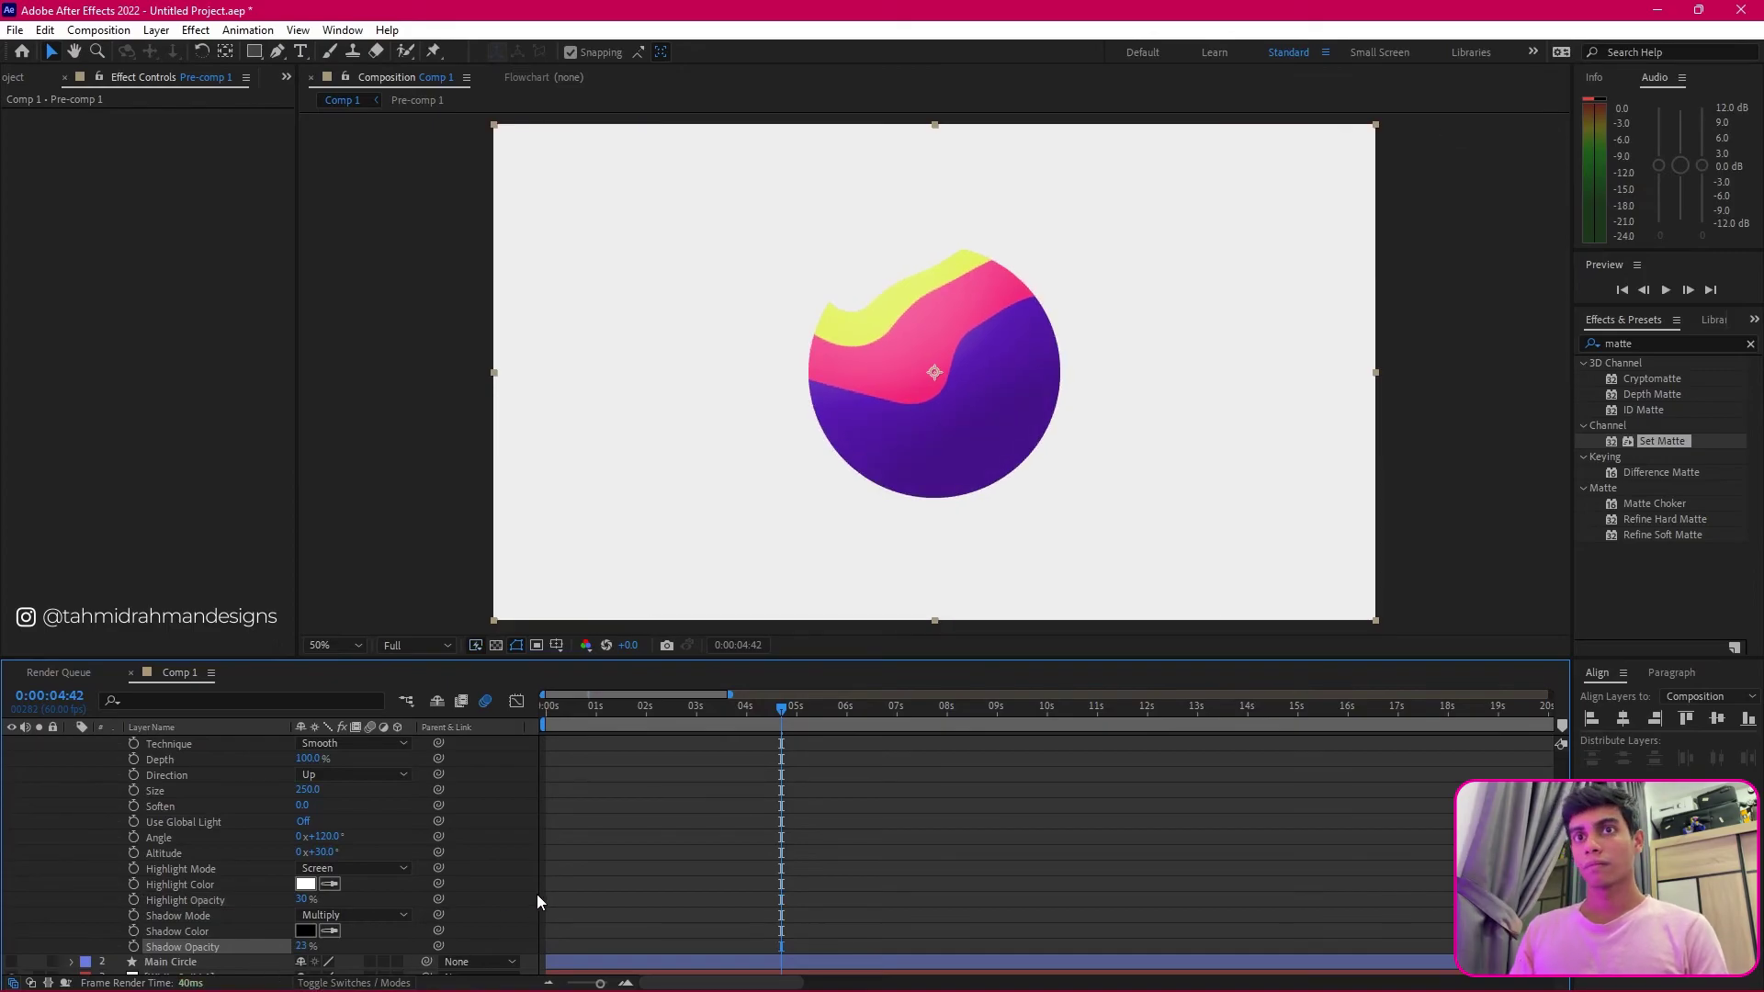
drag(781, 706, 681, 719)
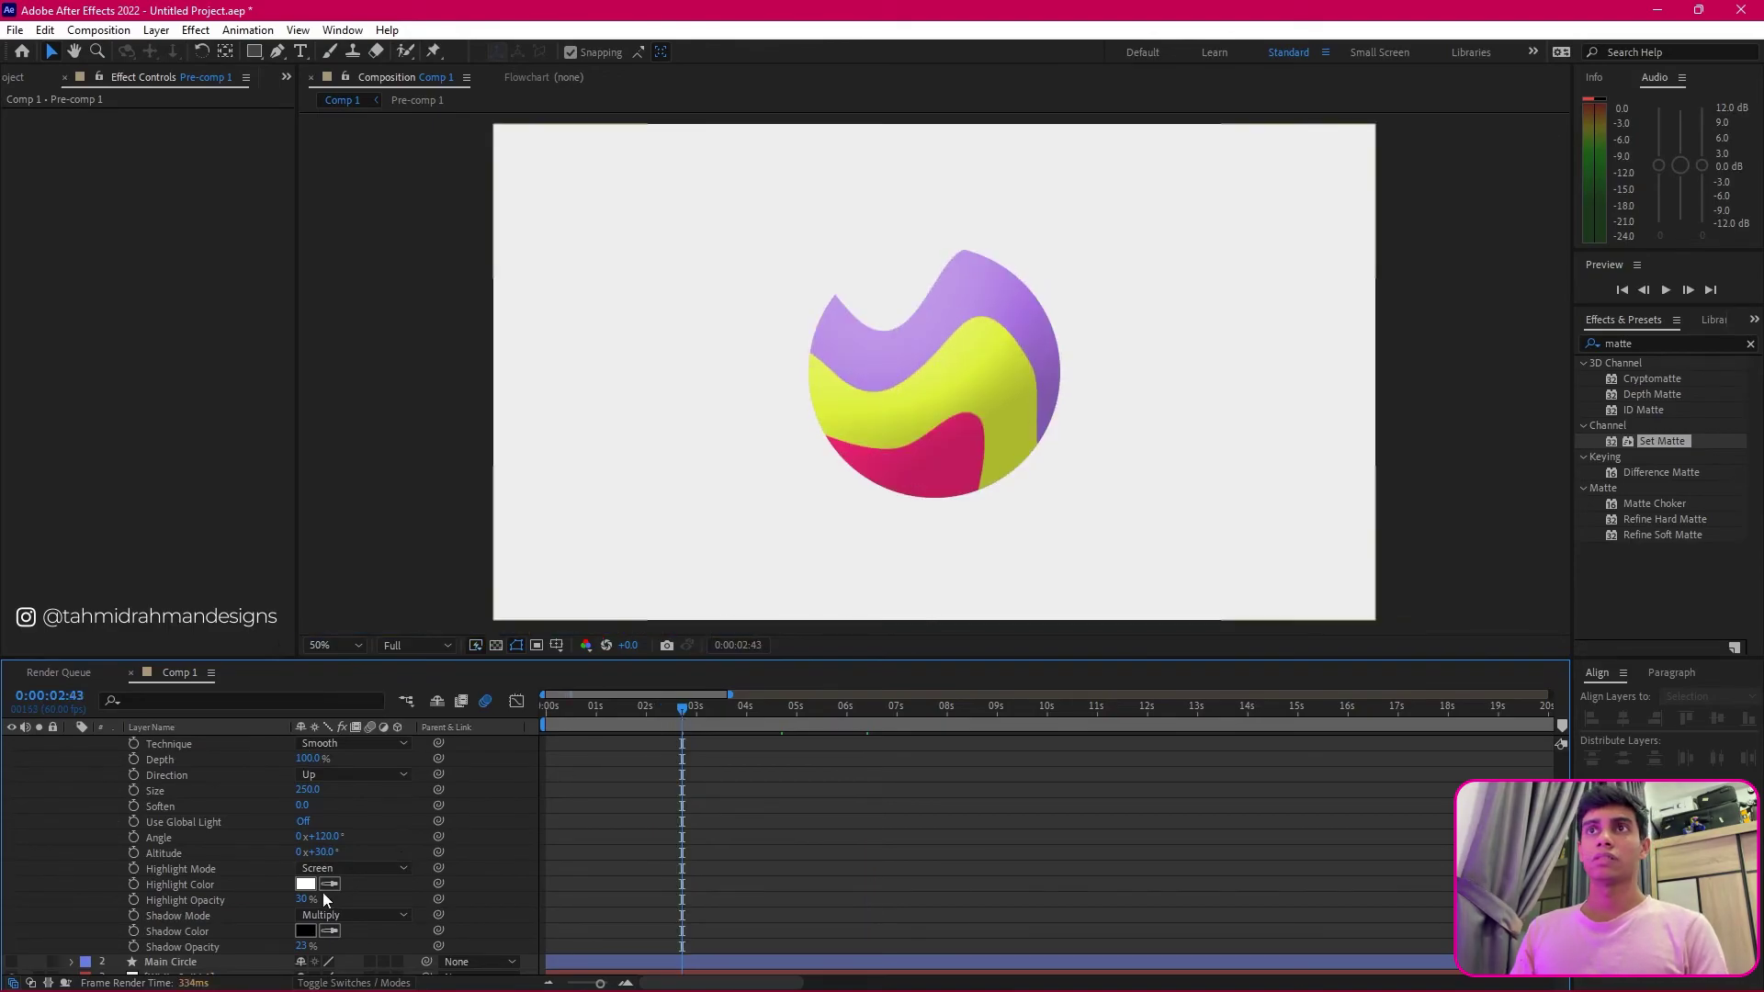
drag(303, 900, 297, 907)
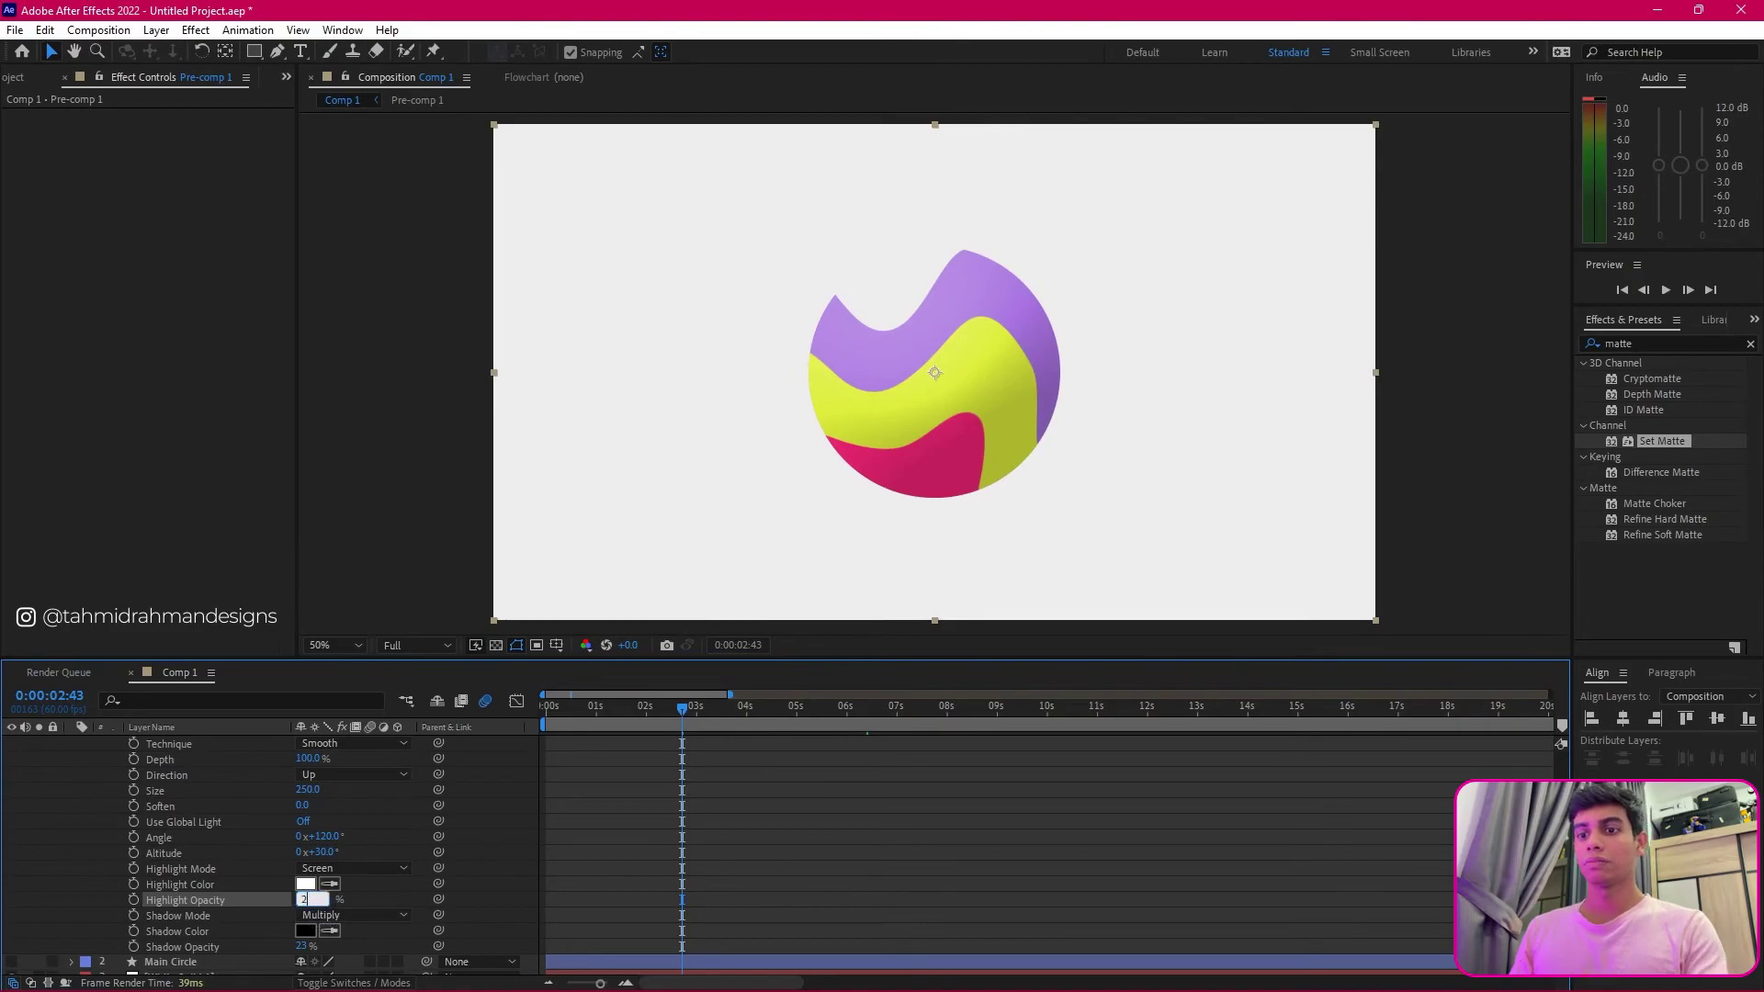
click(422, 903)
Step: Set Shadow Opacity to 25% and preview the animation from the start
drag(303, 946, 302, 946)
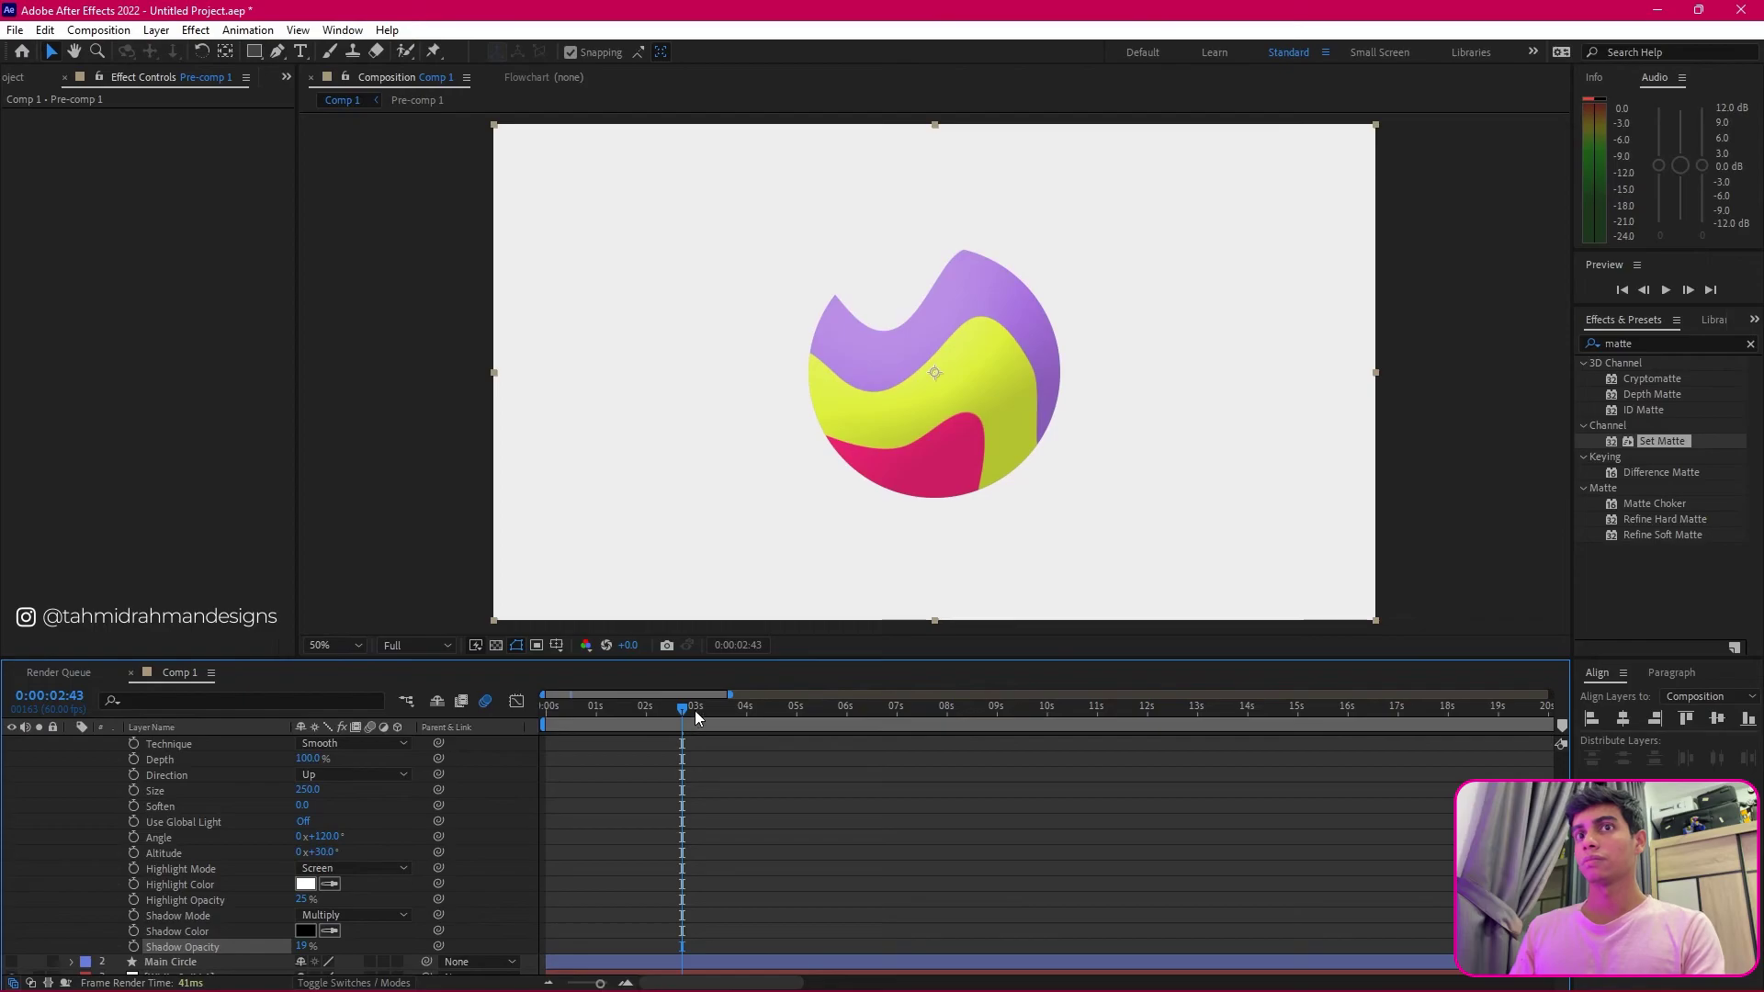
drag(695, 710, 795, 735)
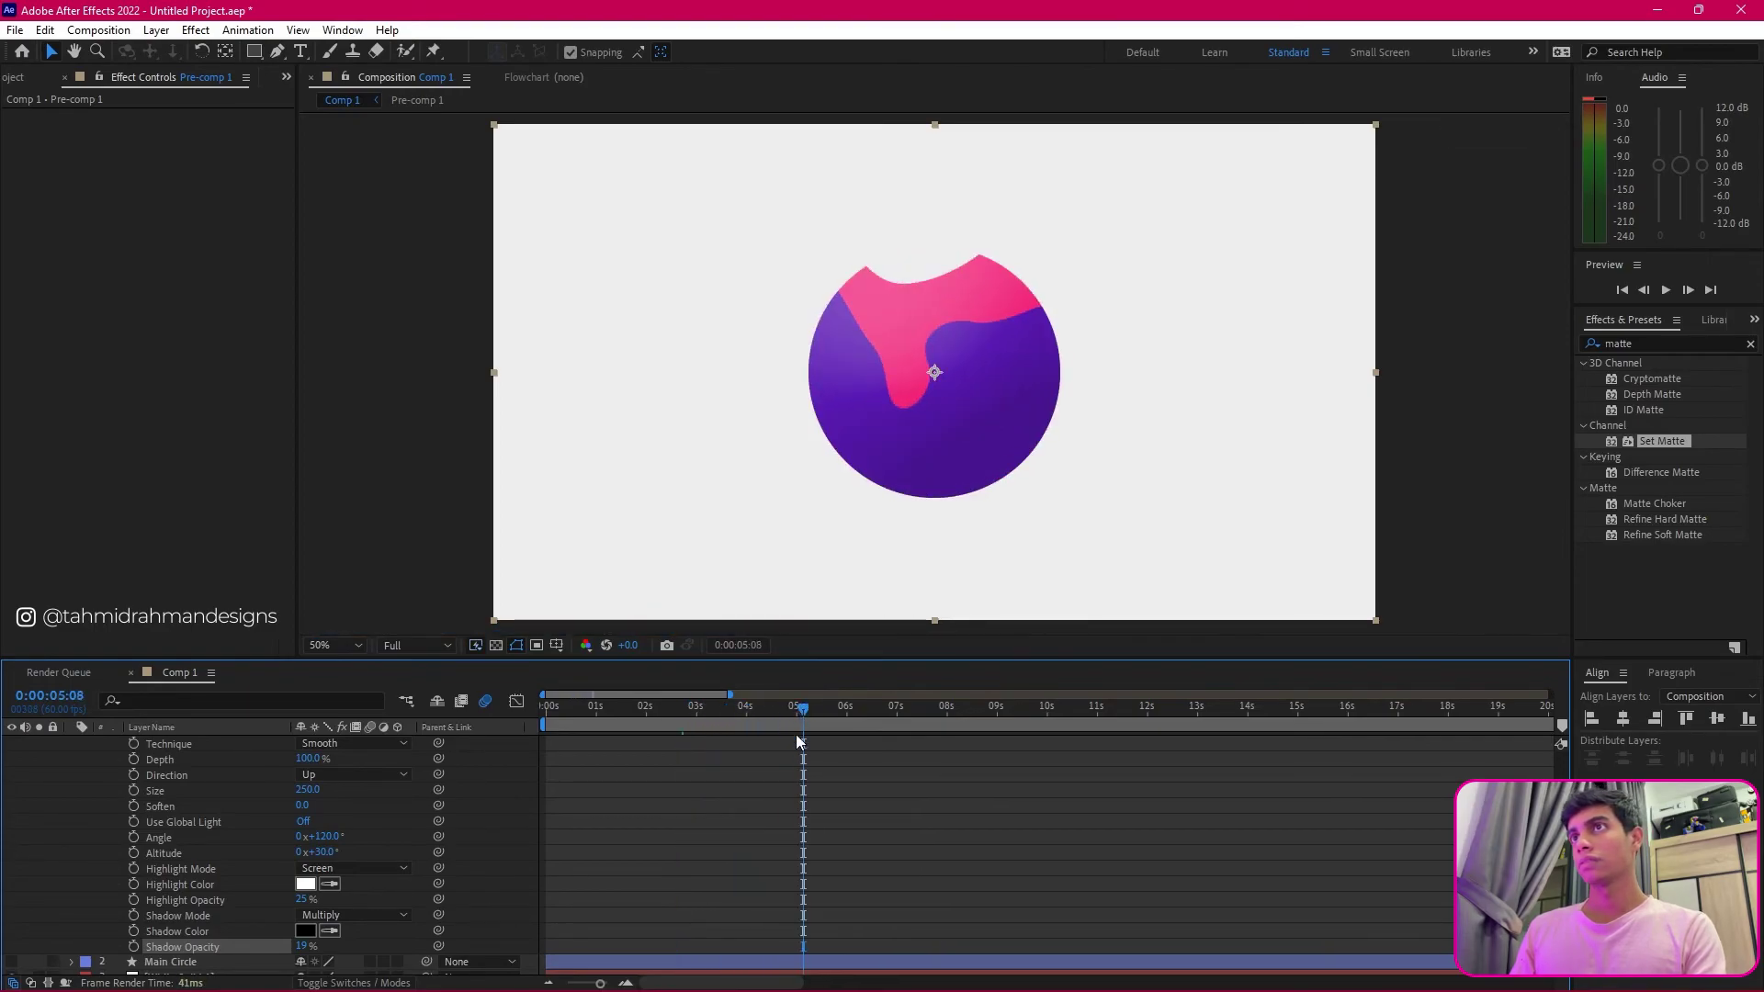
click(841, 812)
click(302, 946)
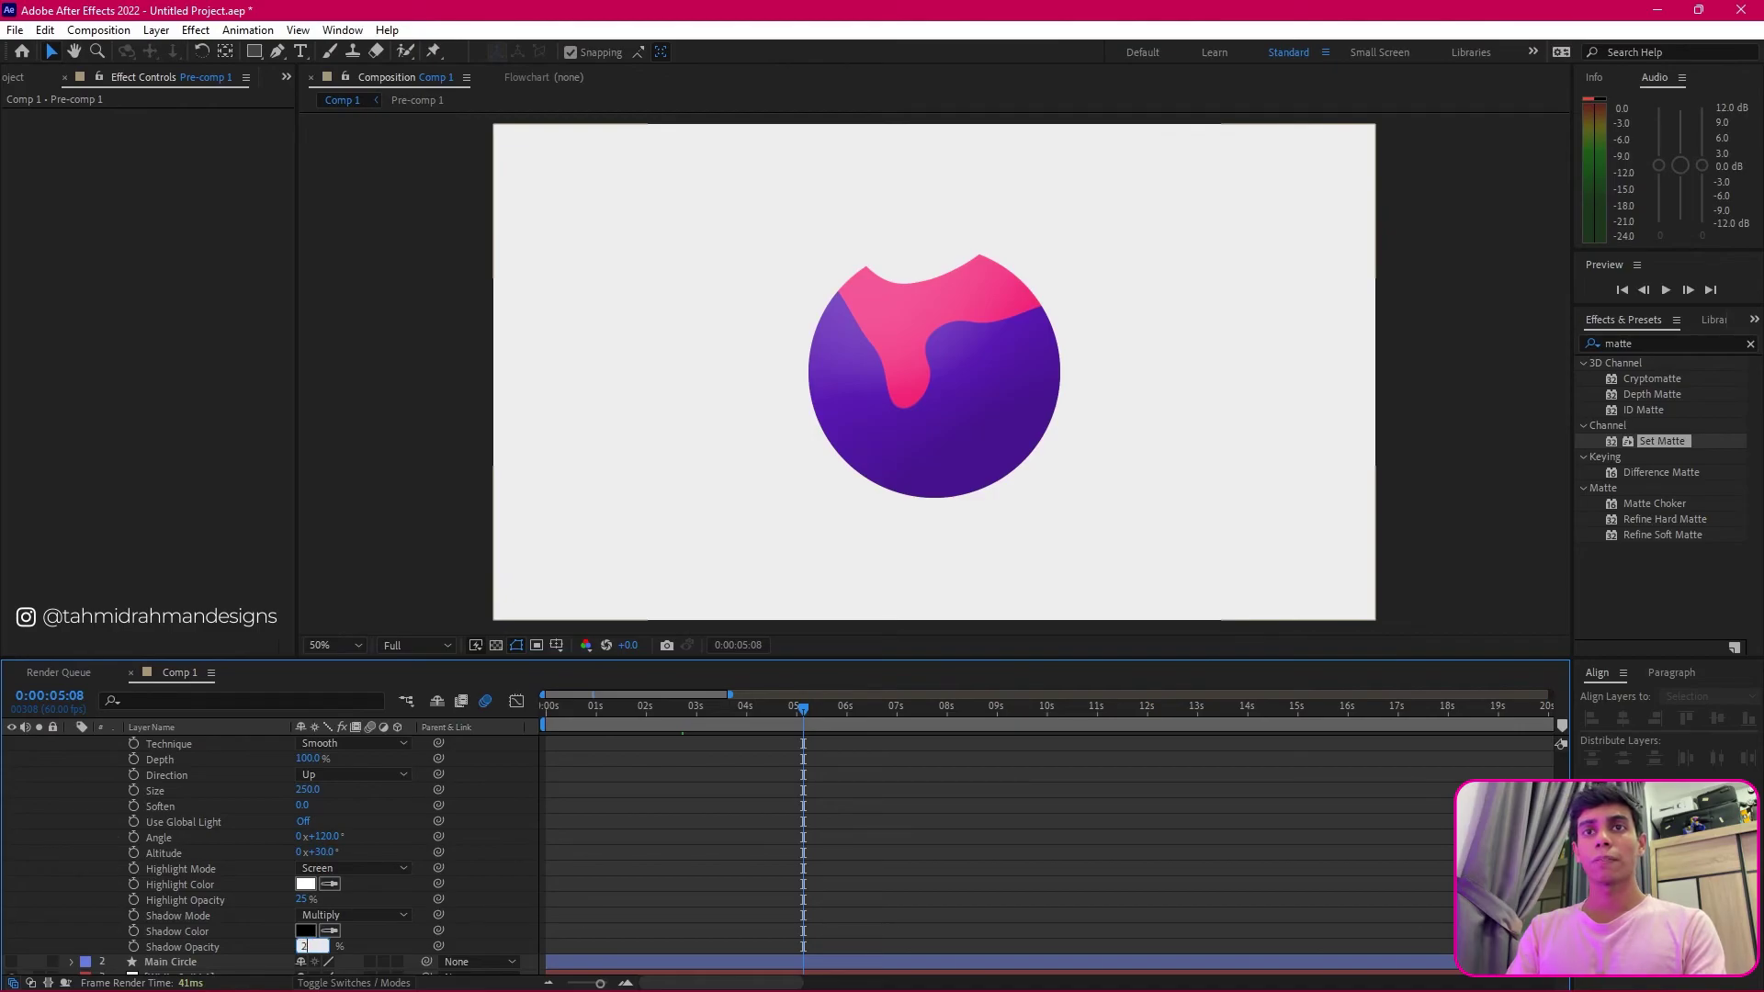
key(Return)
drag(748, 724, 492, 717)
key(space)
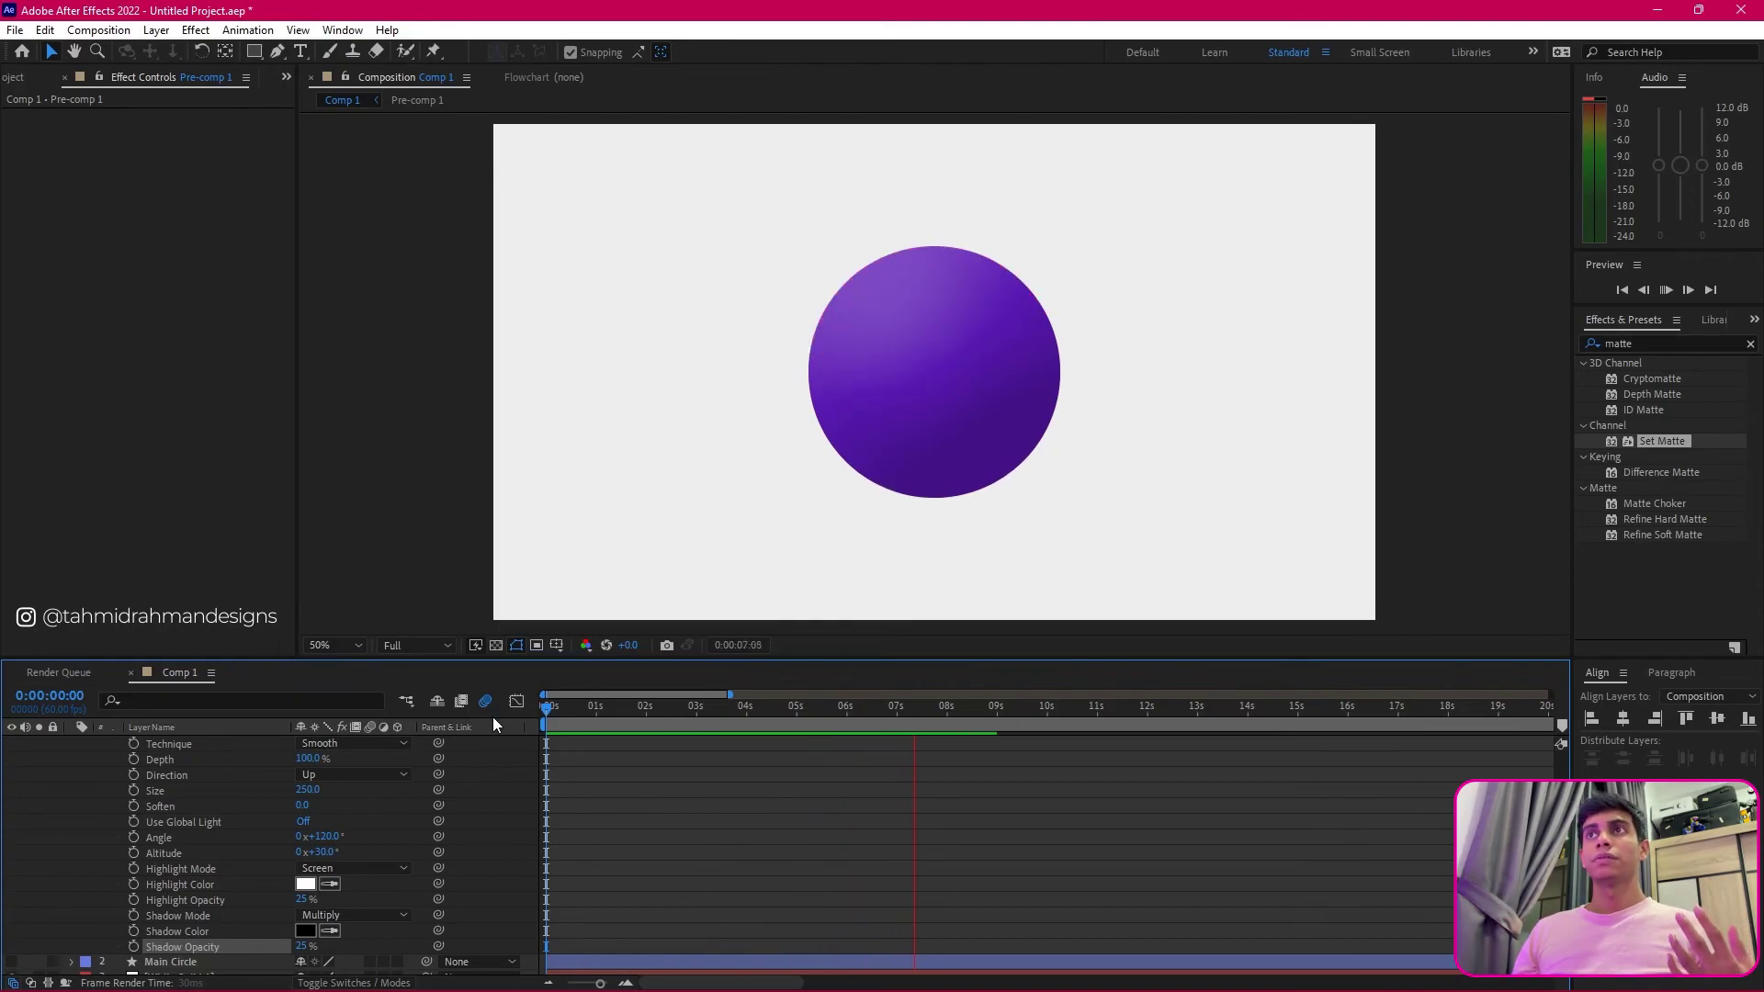
Step: Stop the preview and open Pre-comp 1 to edit the liquid layers
key(space)
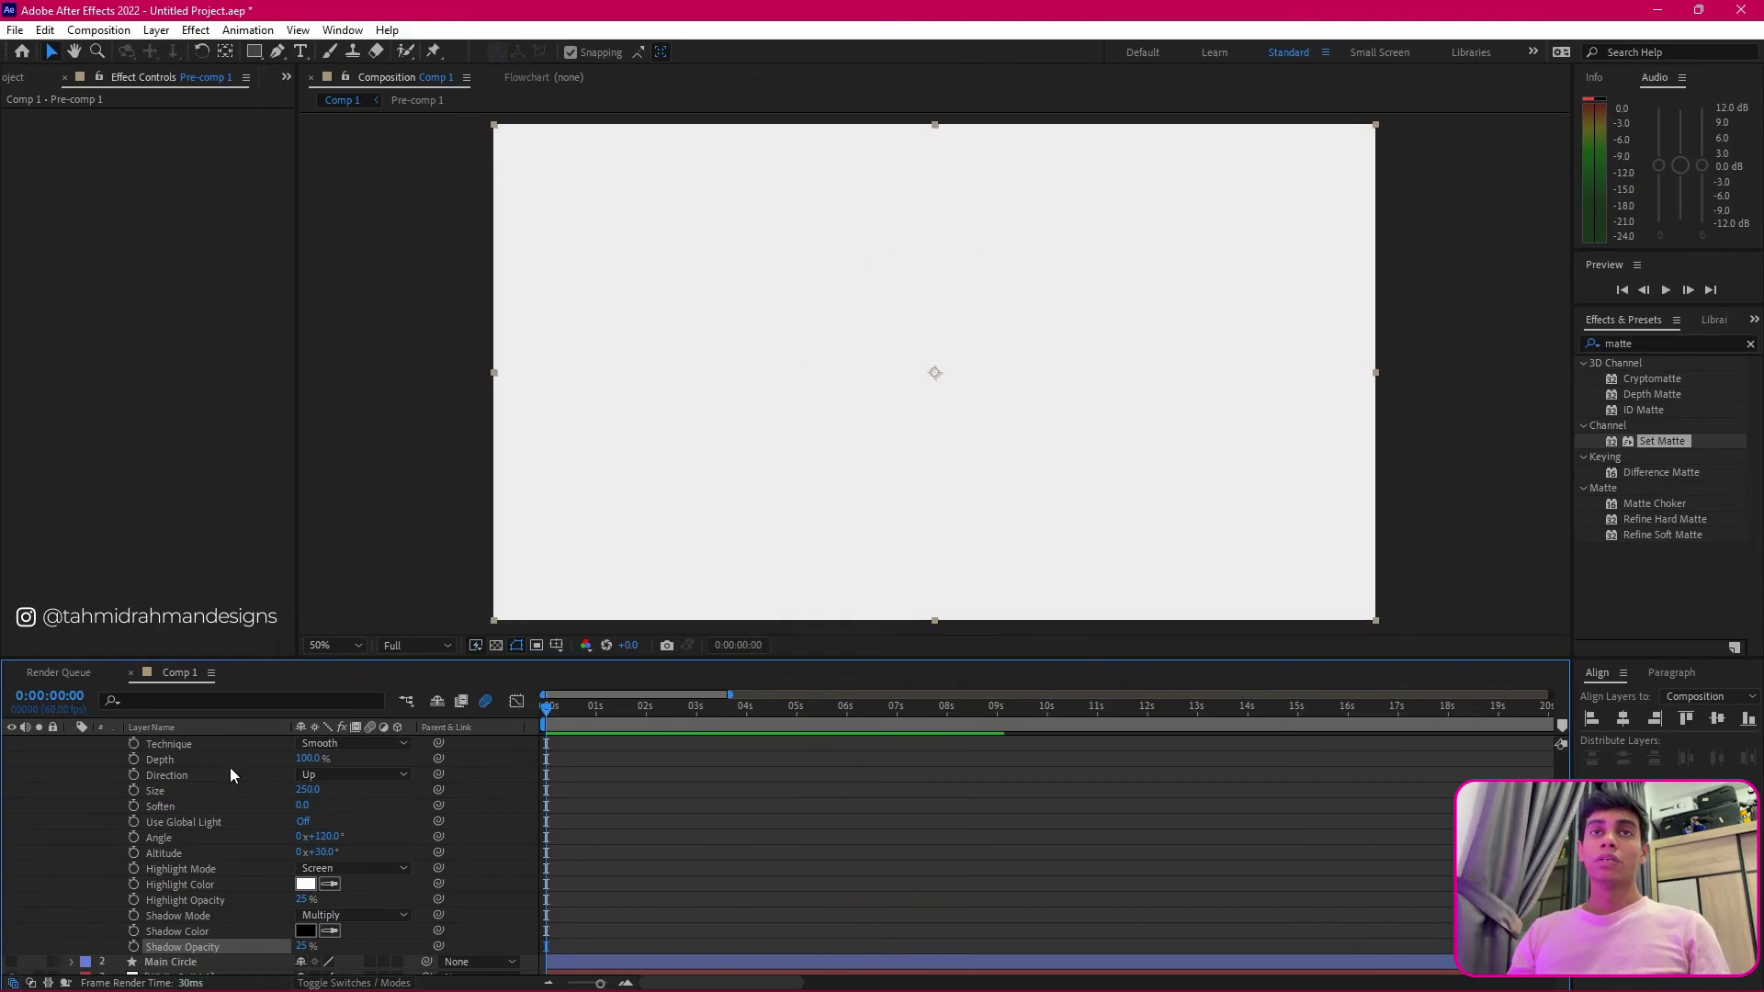
scroll(230, 768, up, 3)
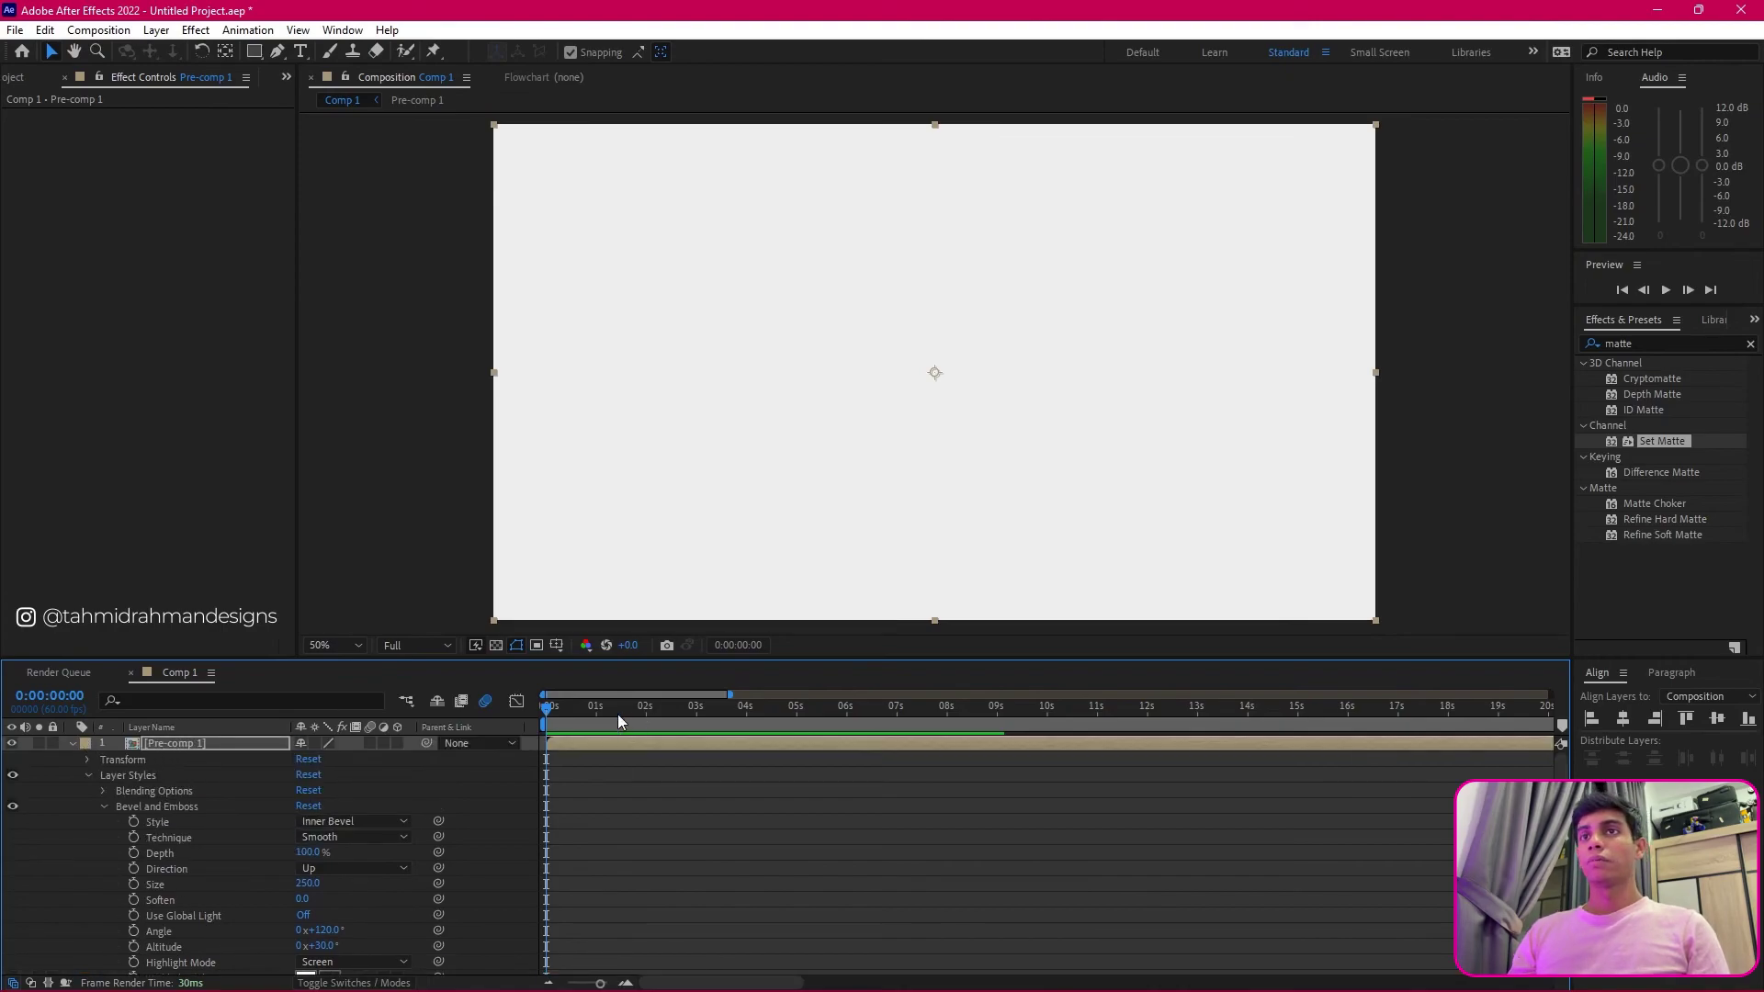
drag(618, 716, 575, 715)
double_click(190, 741)
Step: Increase the Turbulent Displace Amount on Liquid 2 and Liquid 1
click(180, 774)
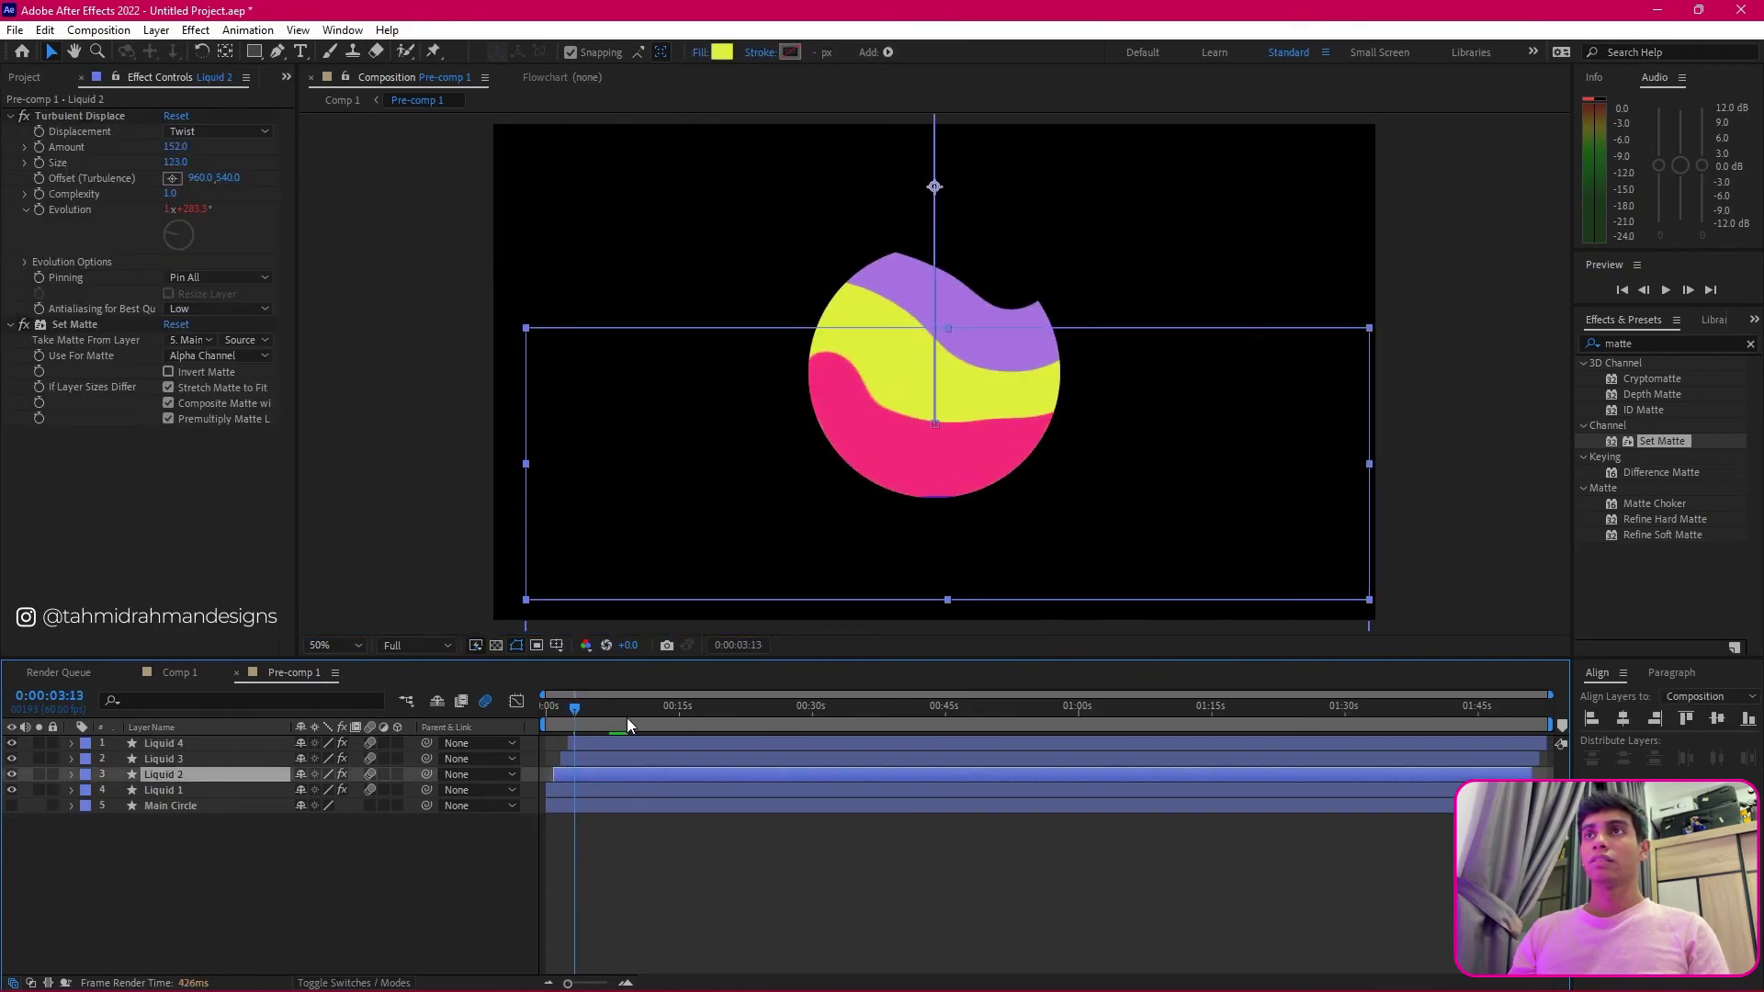
drag(575, 714, 573, 719)
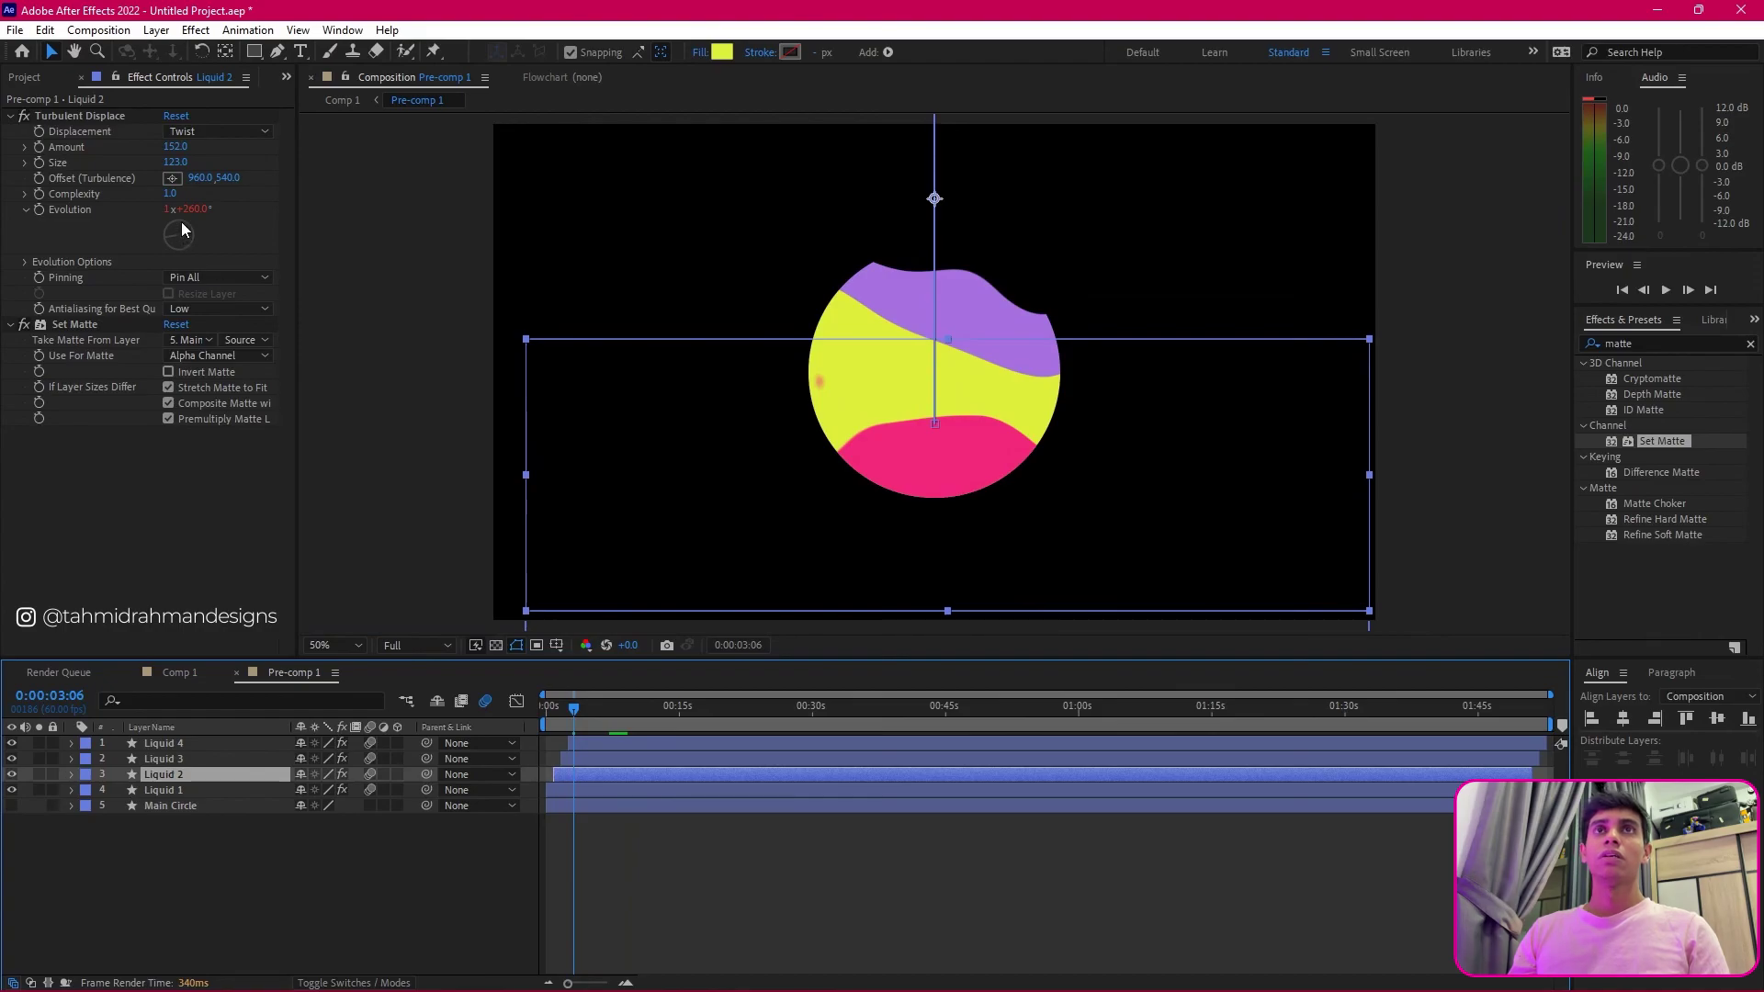
drag(177, 147, 200, 152)
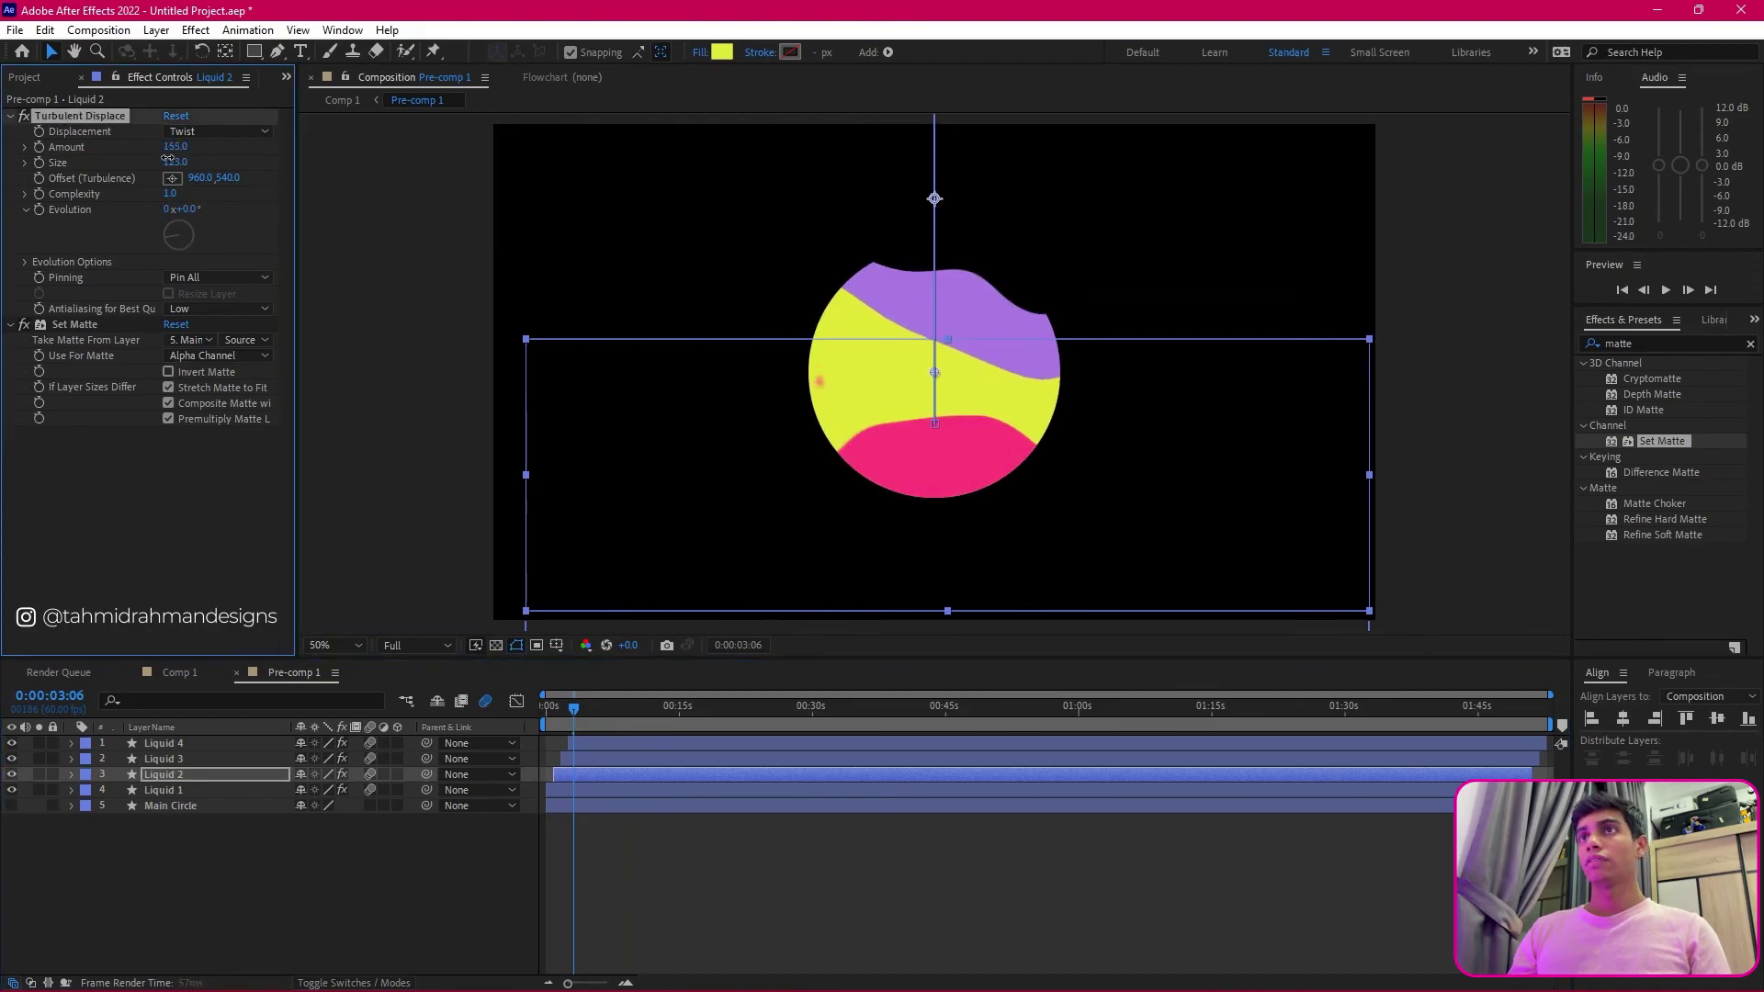
click(576, 786)
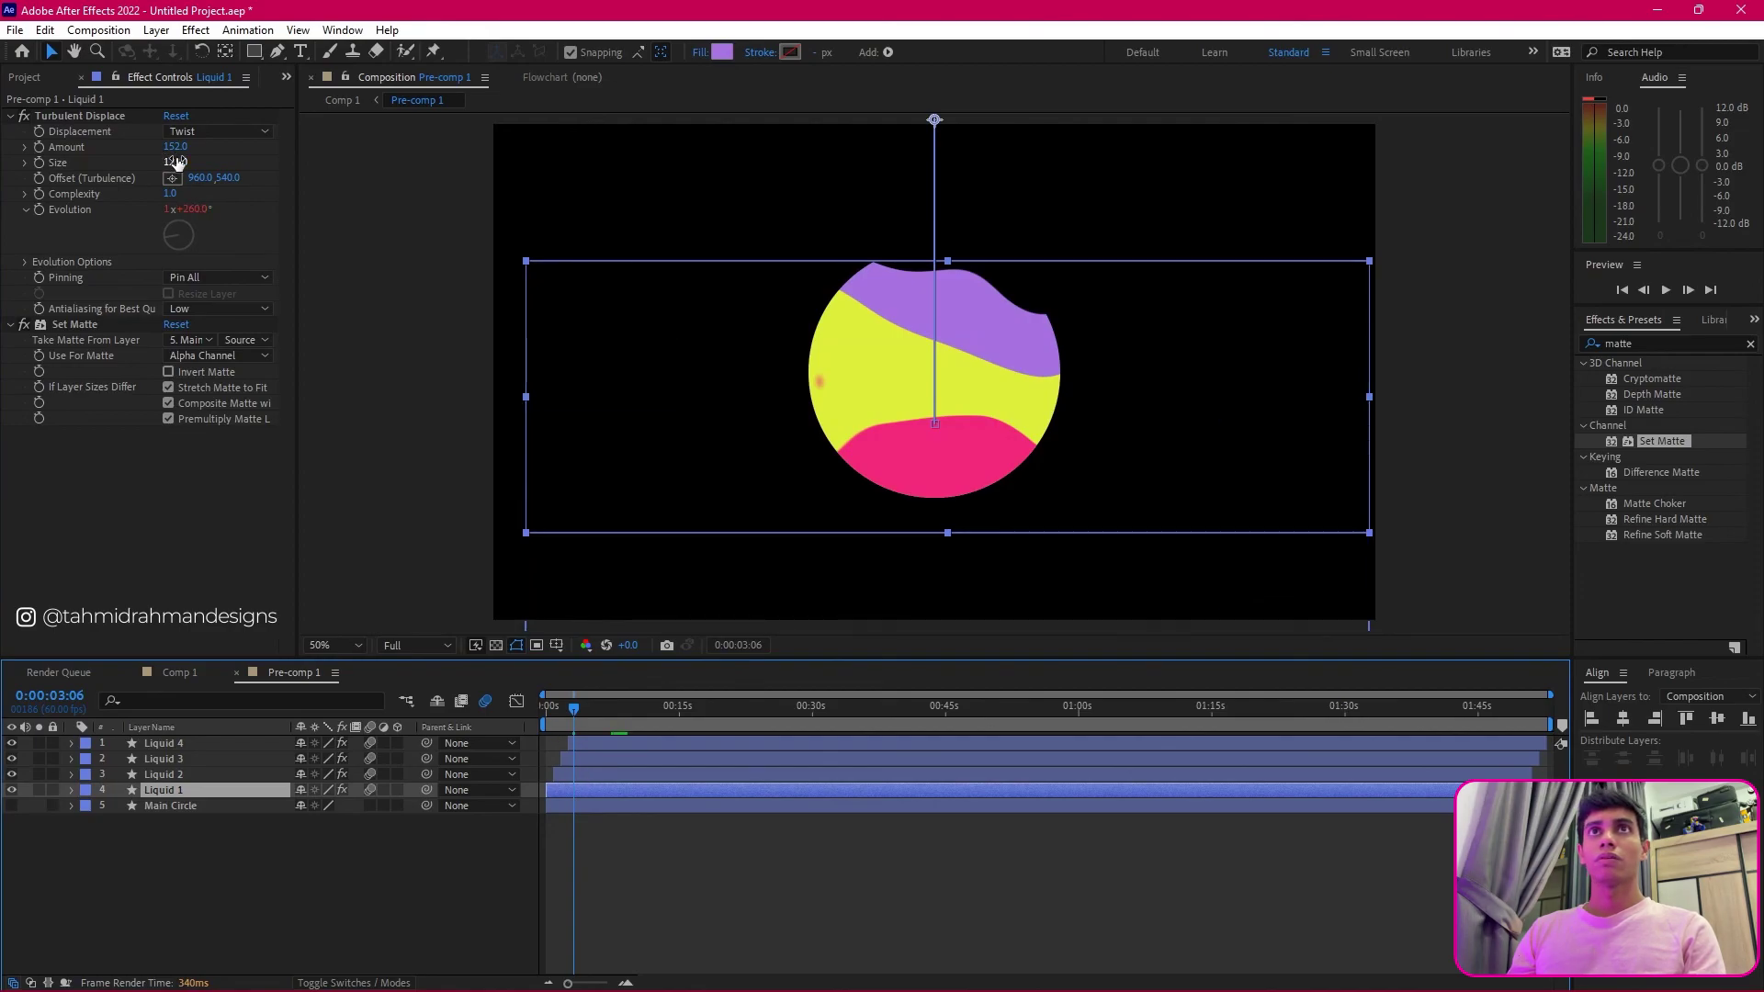
drag(173, 150, 208, 152)
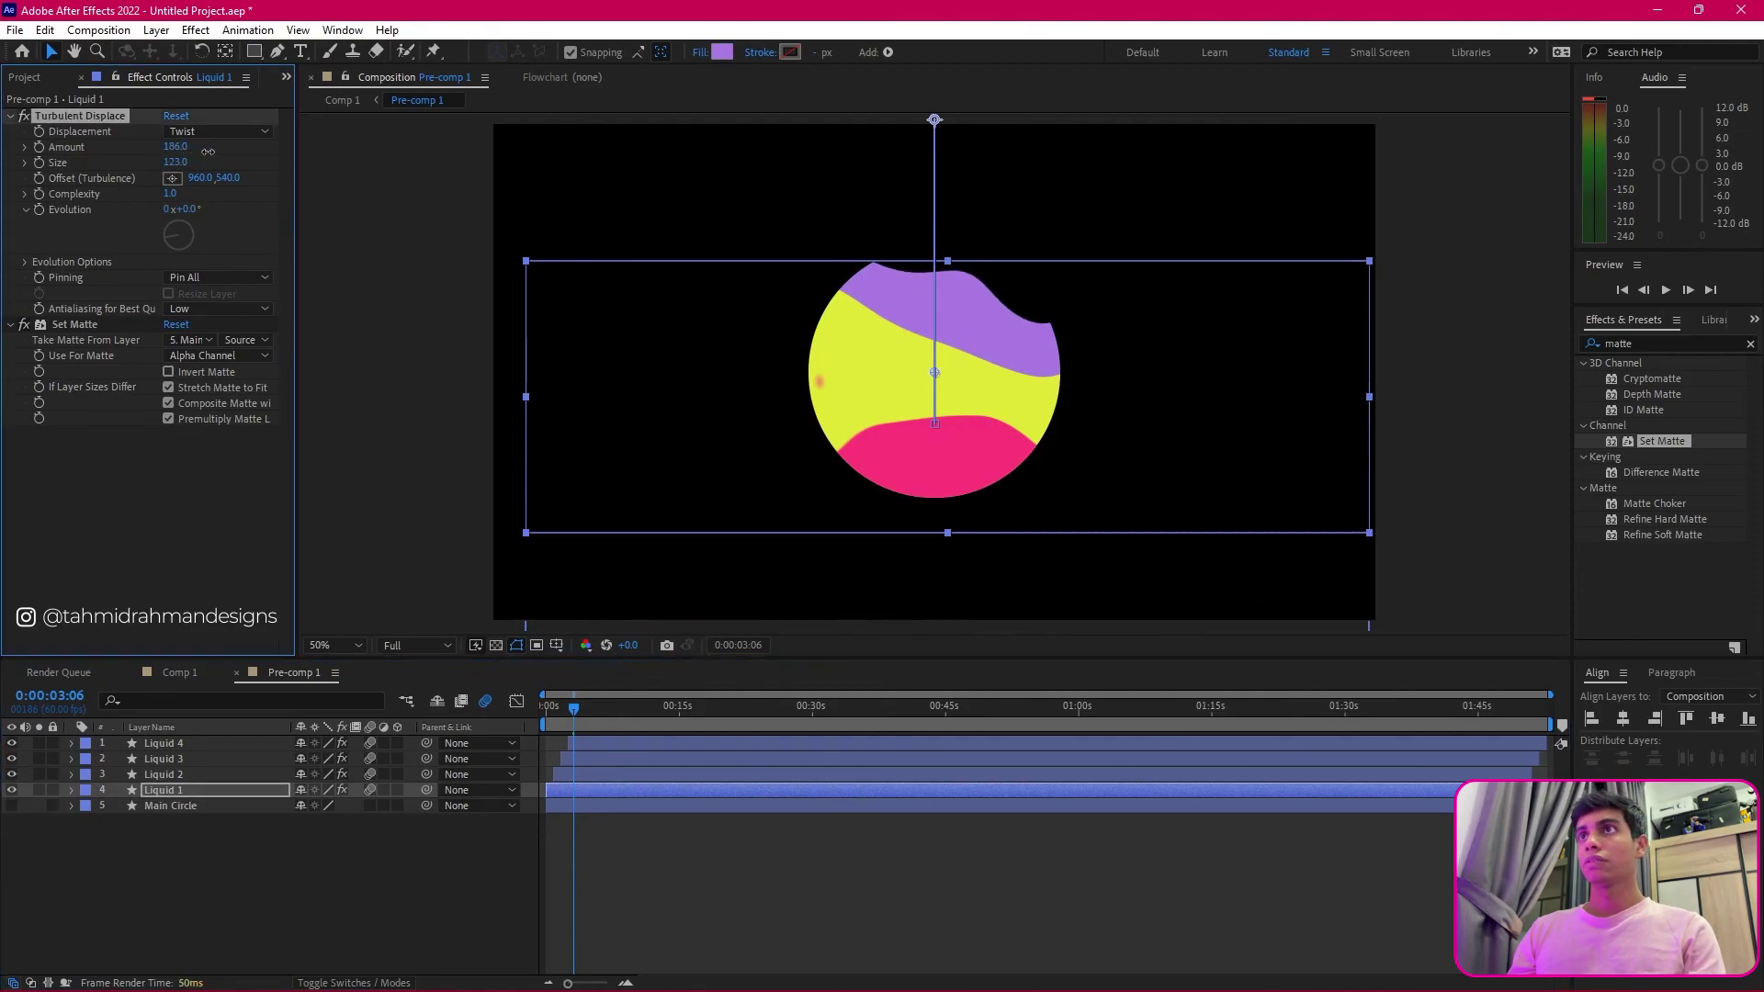
Step: Adjust Liquid 3's Turbulent Displace Amount, settle its Size at 123, and return to Comp 1
click(597, 747)
click(594, 754)
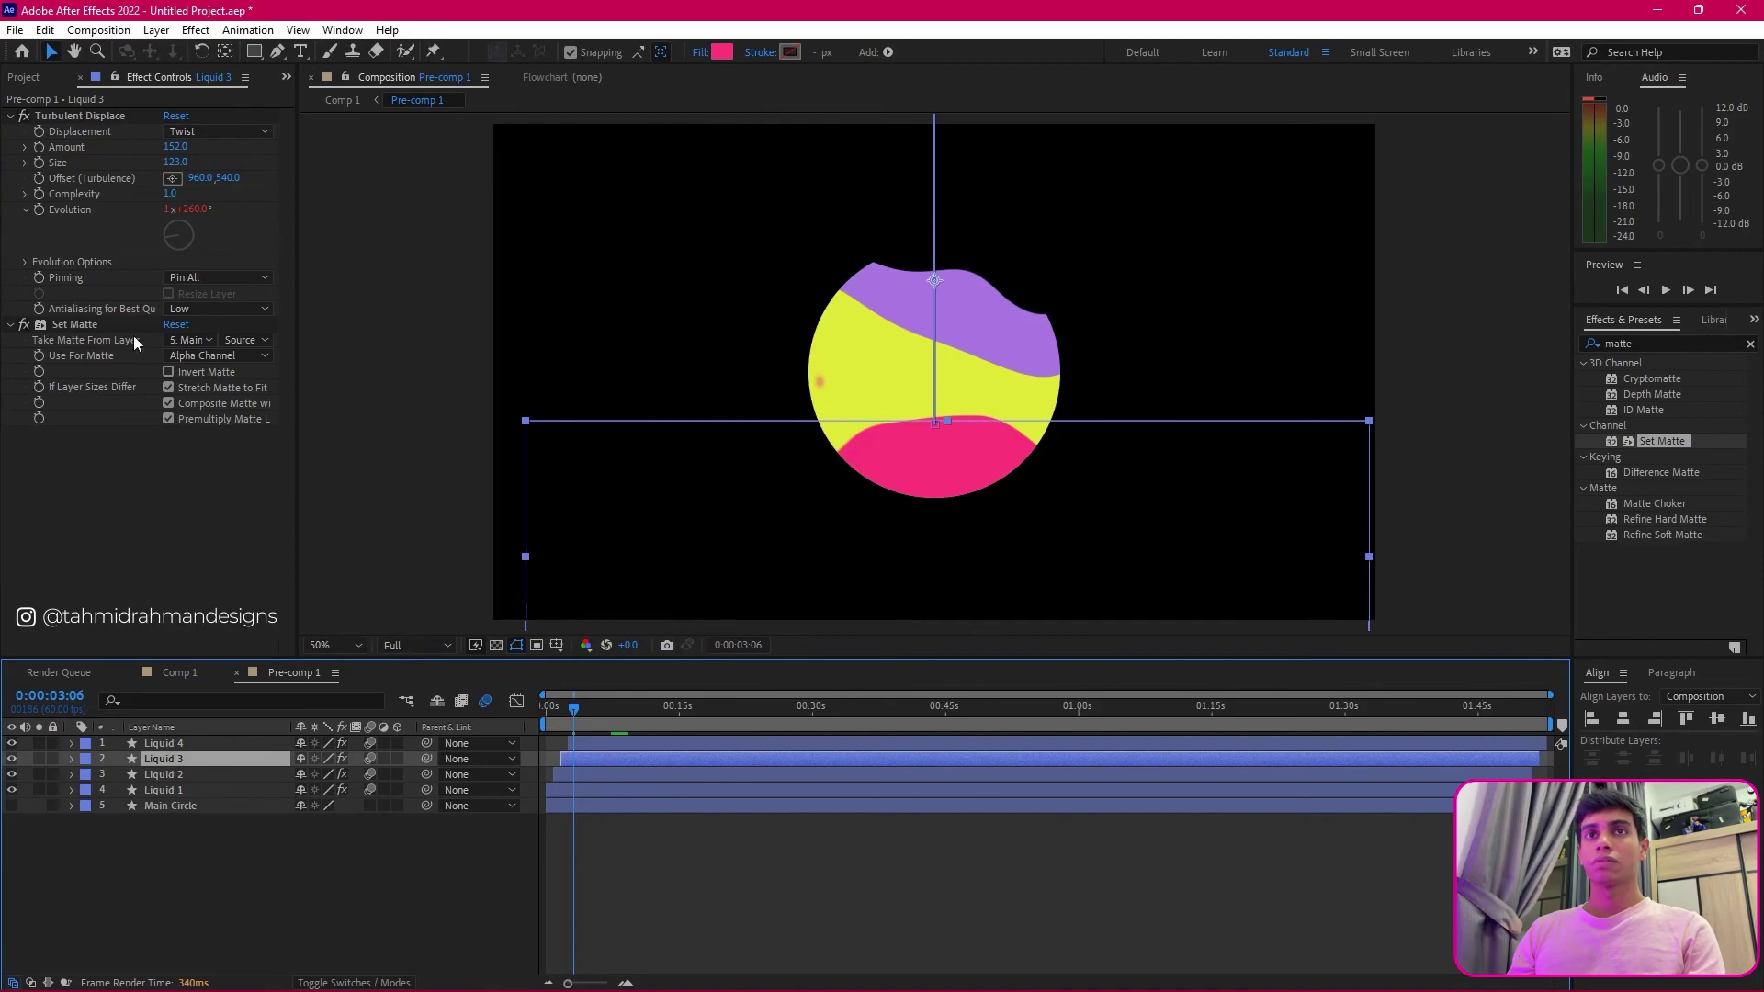
mouse_move(179, 153)
mouse_down()
mouse_move(208, 148)
mouse_move(150, 162)
mouse_up()
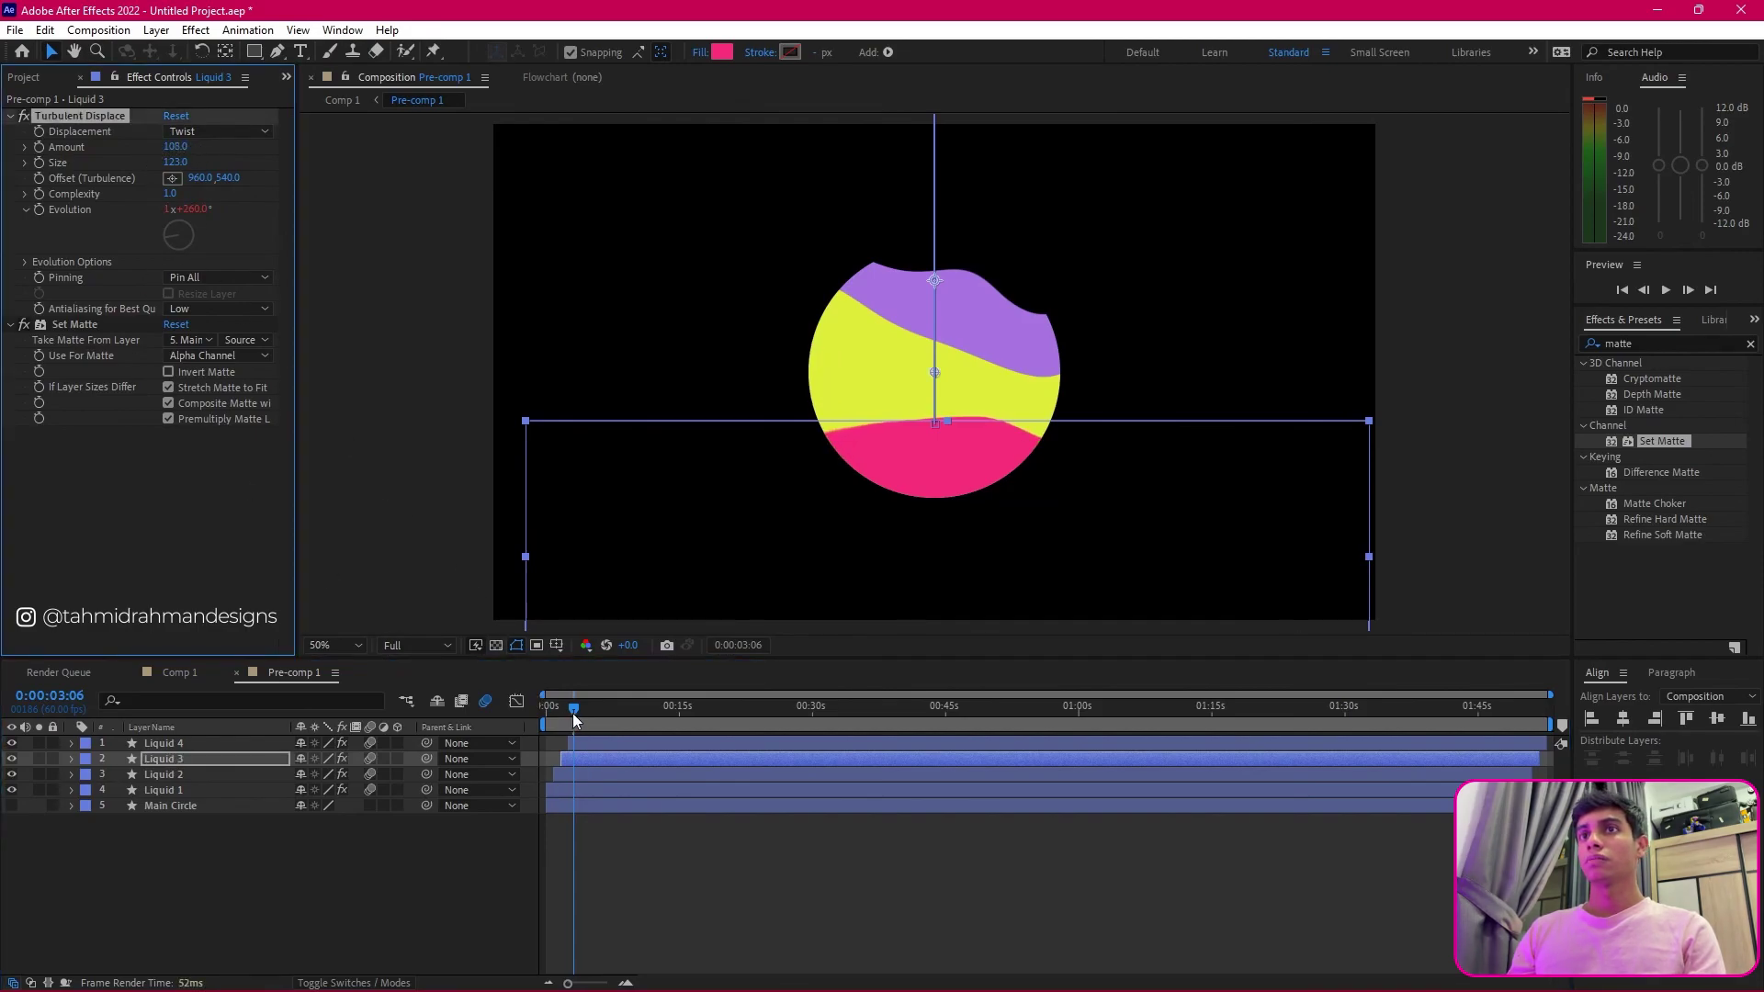
mouse_move(574, 717)
mouse_down()
mouse_move(591, 719)
mouse_move(540, 727)
mouse_move(586, 722)
mouse_up()
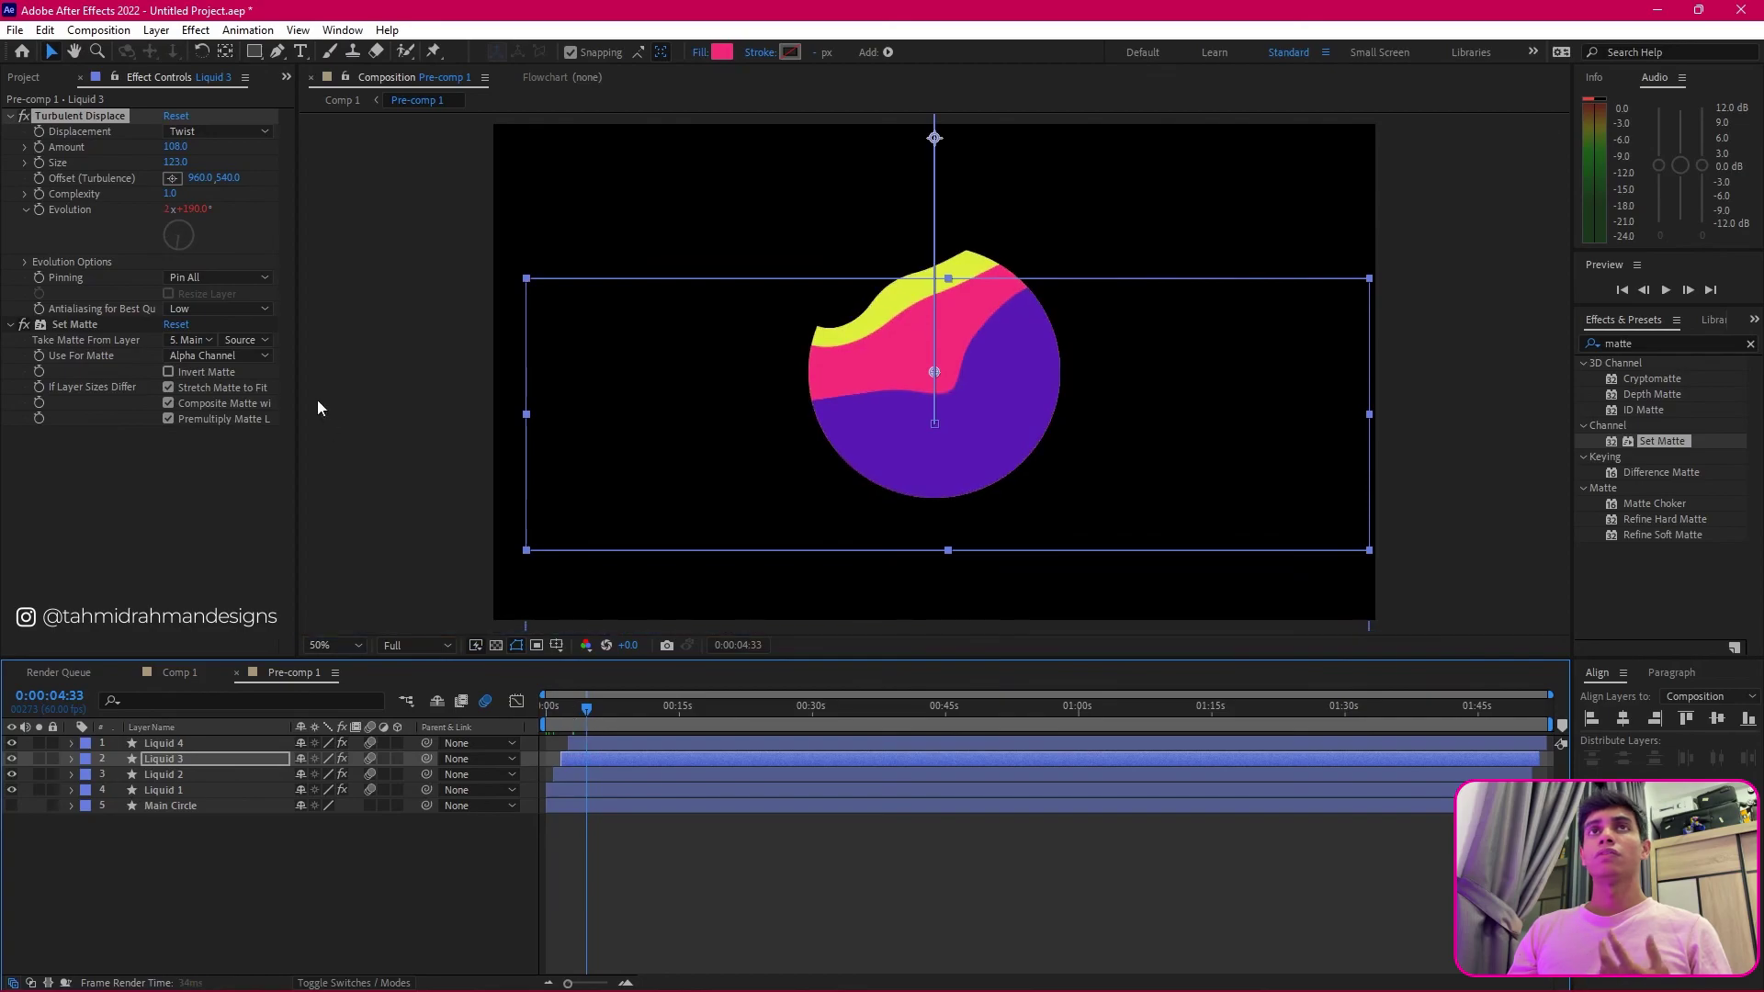
text(107)
key(Return)
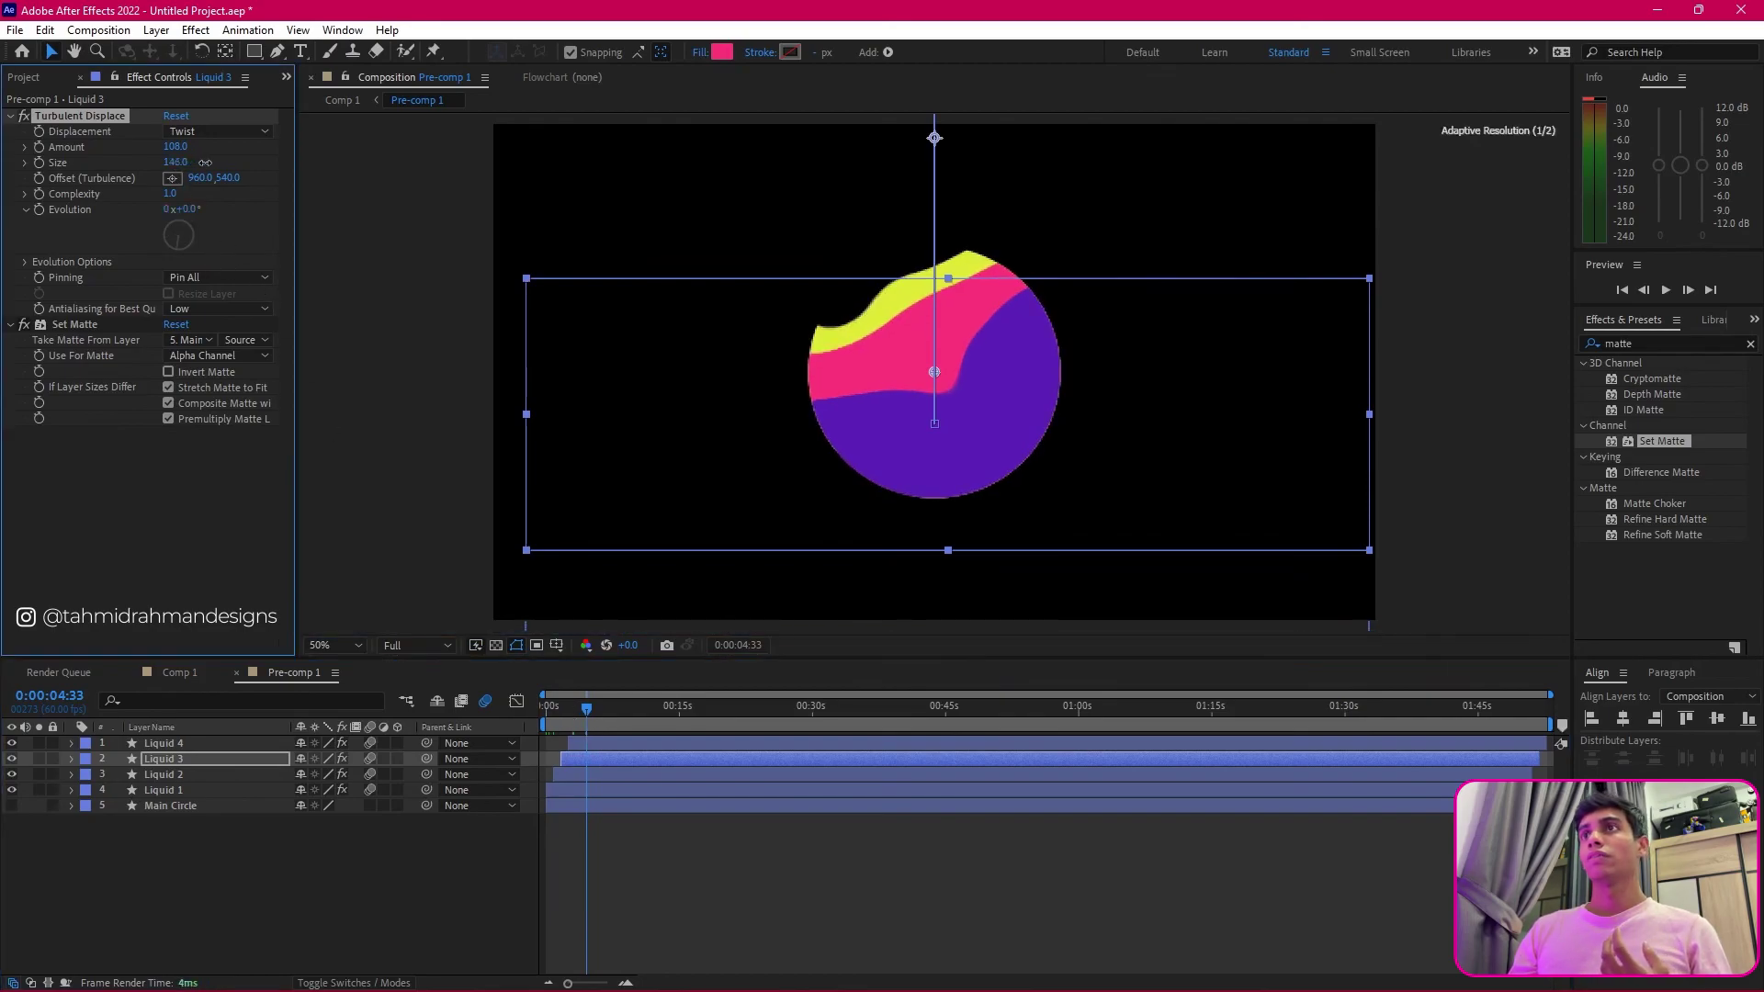
drag(133, 208, 85, 217)
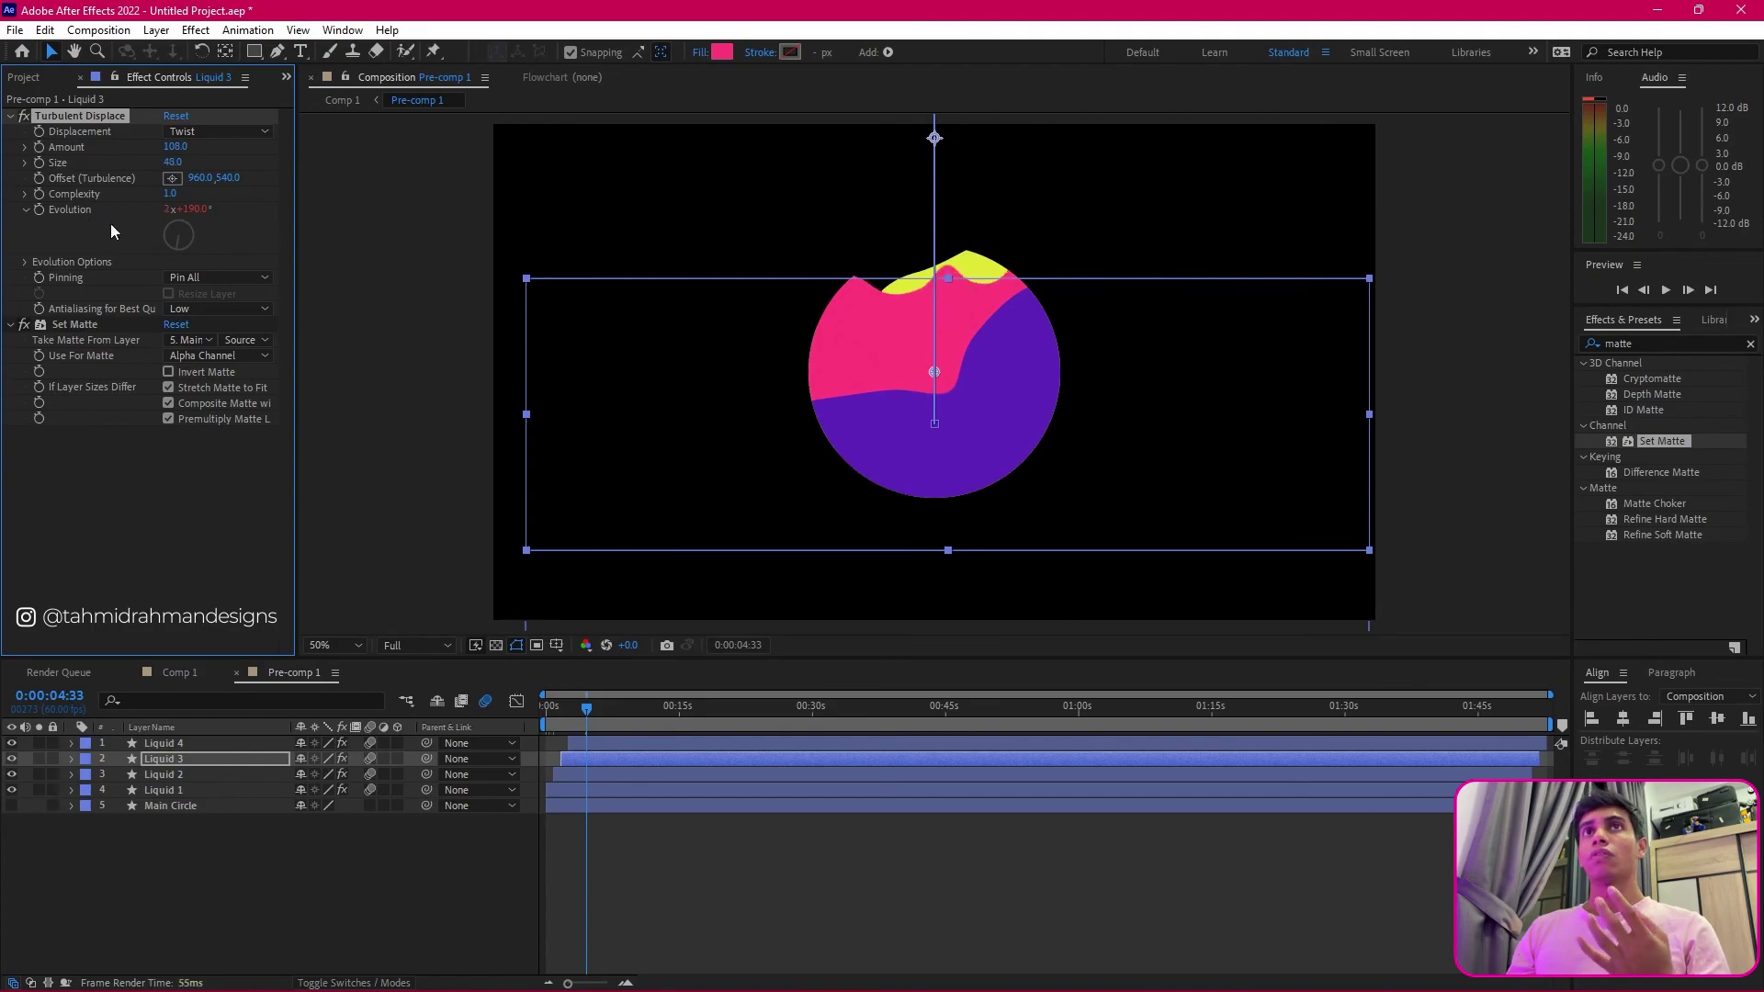
drag(261, 265, 260, 264)
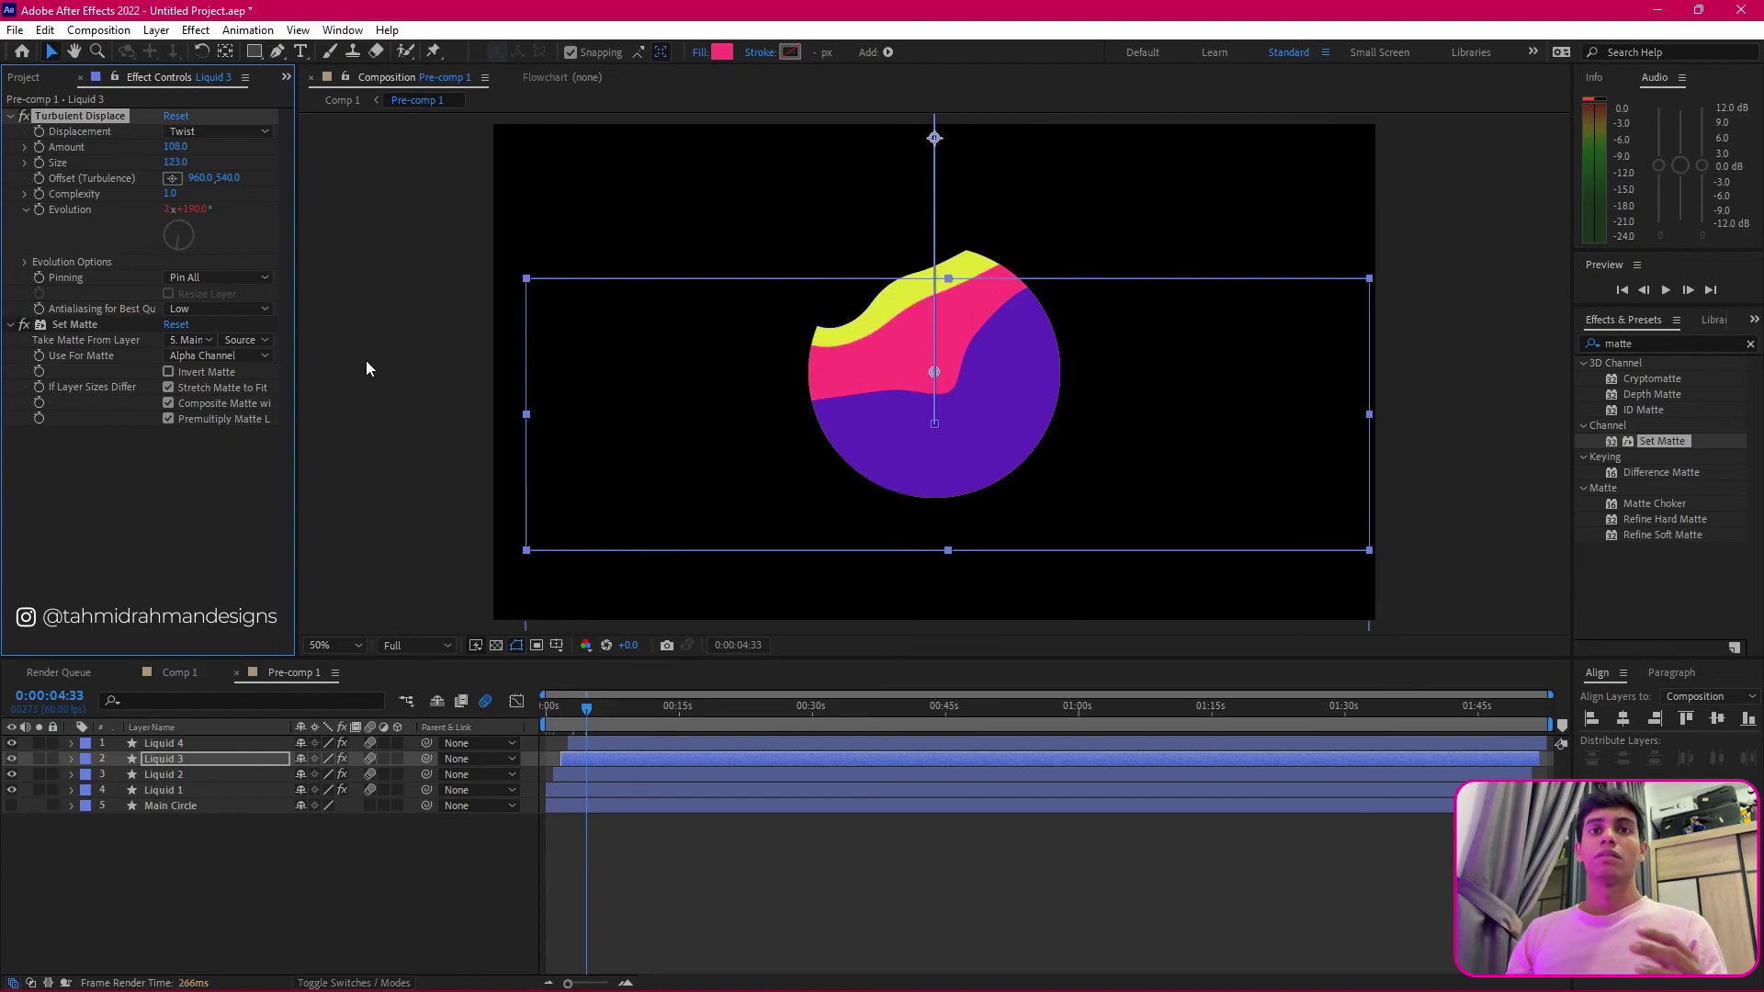
click(179, 678)
drag(669, 705, 491, 728)
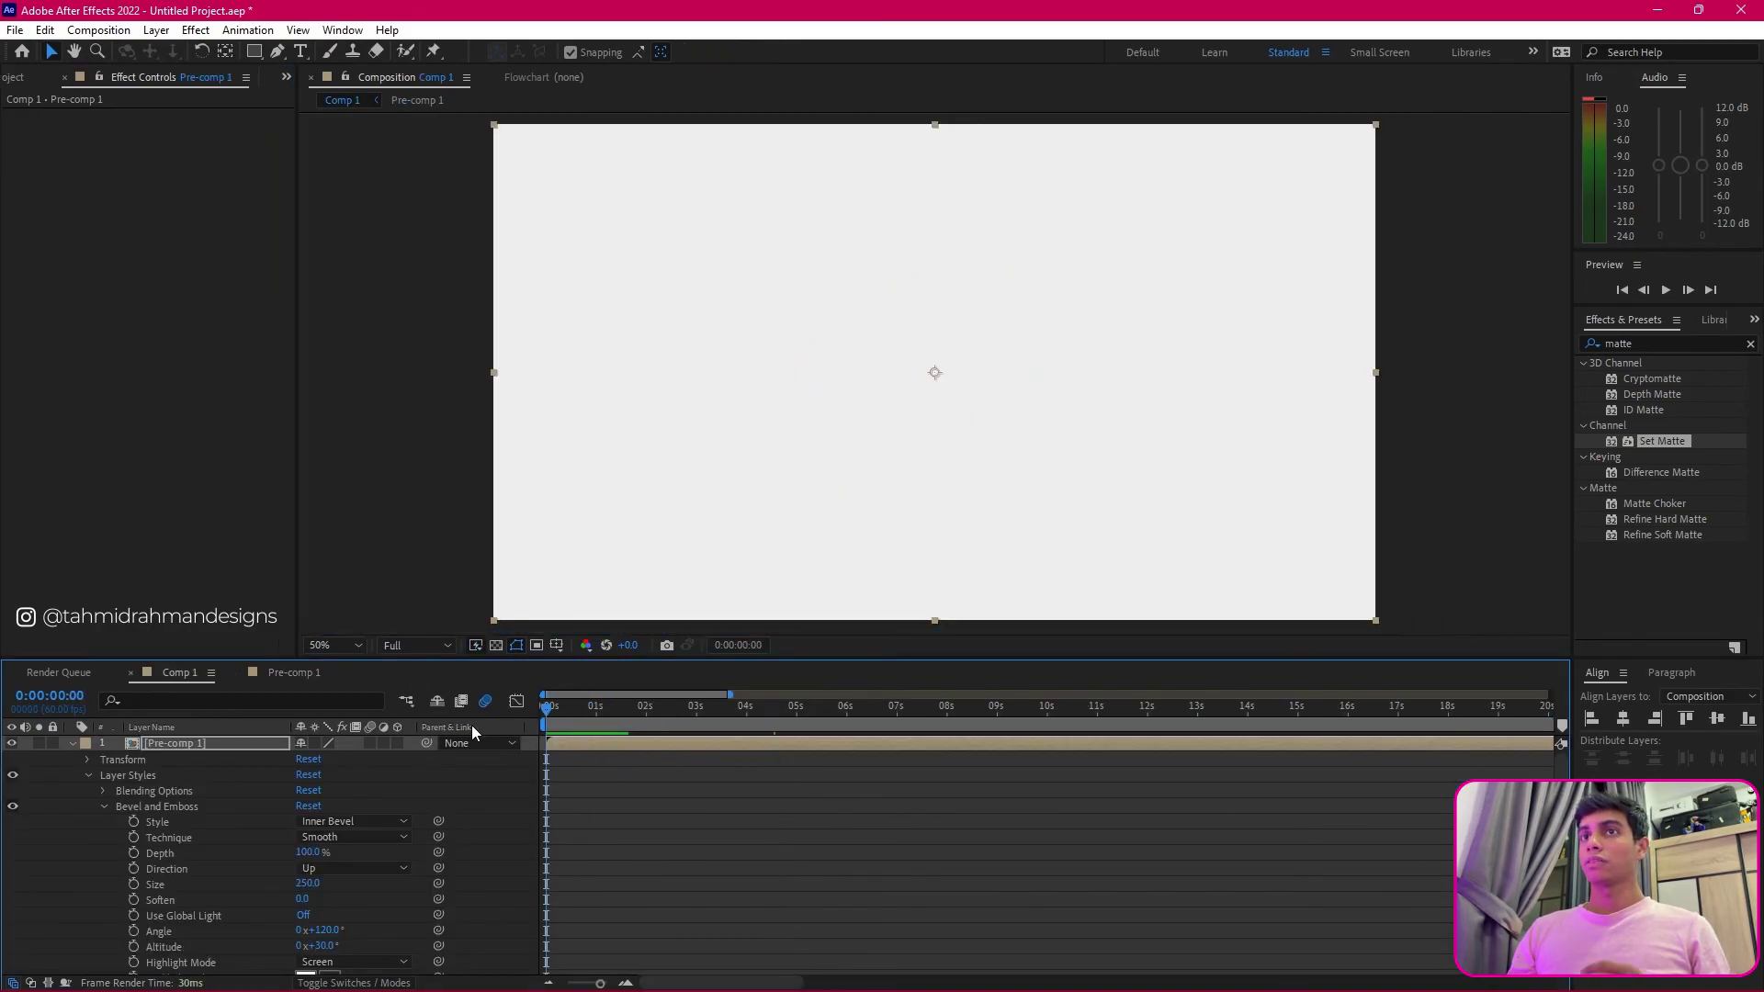